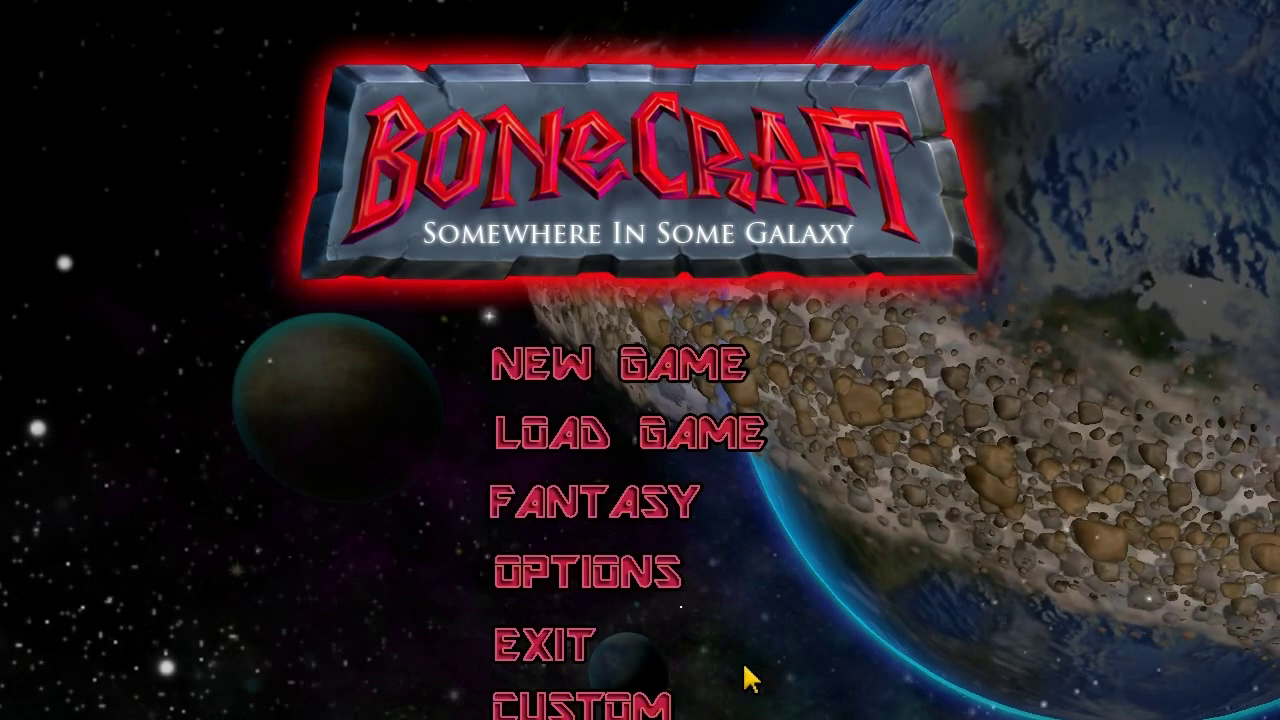
Start a custom game with the default player name and load the mission game/data/missions/LevelDesignTutorial01.mis
click(610, 706)
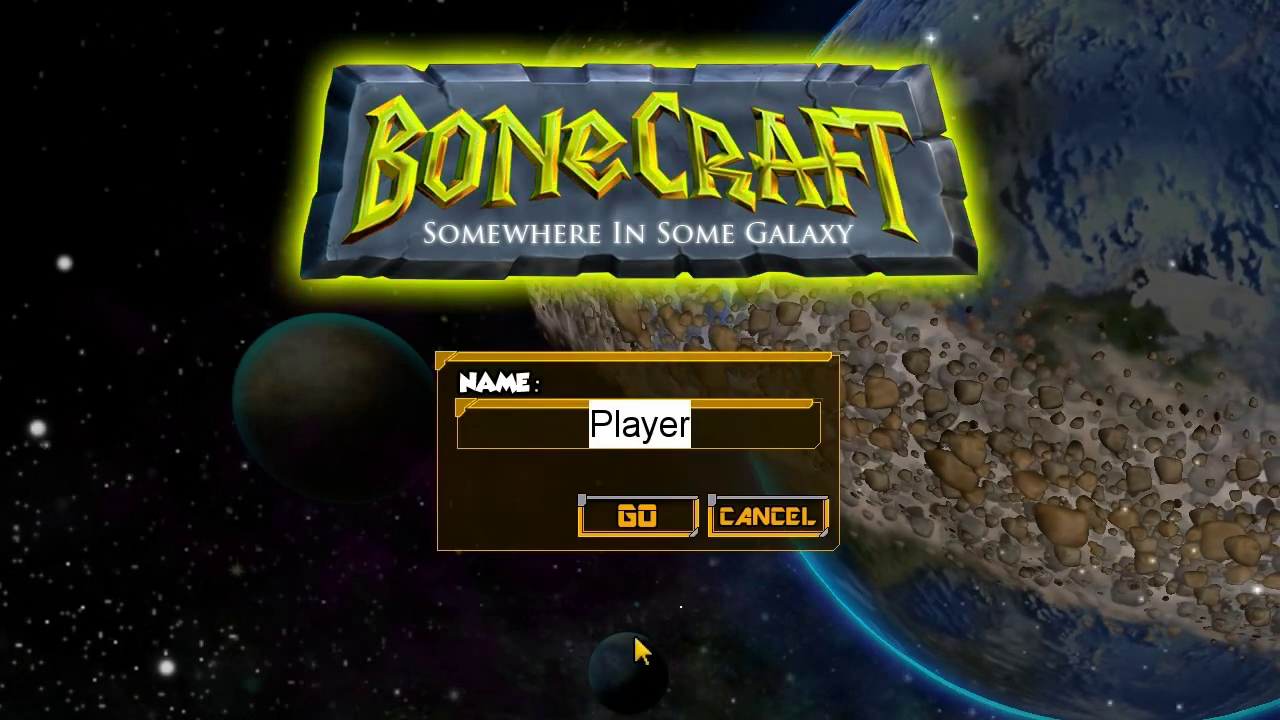
click(648, 528)
click(588, 566)
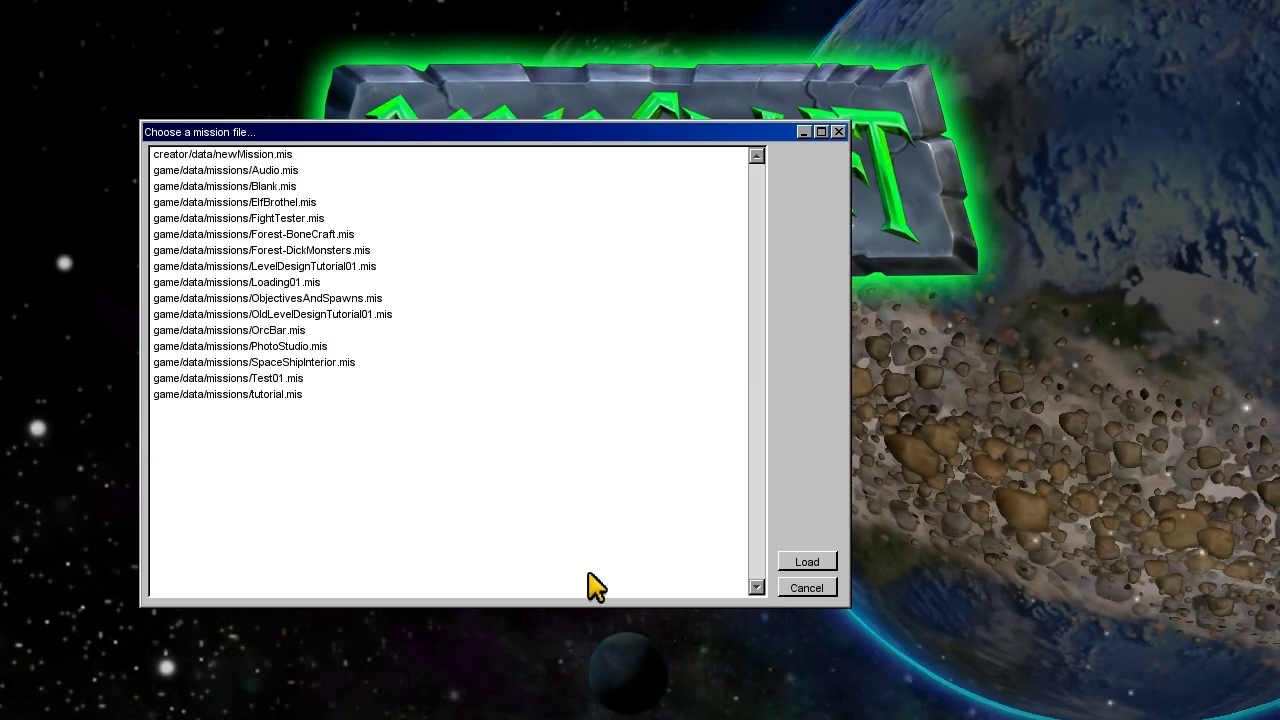
click(400, 267)
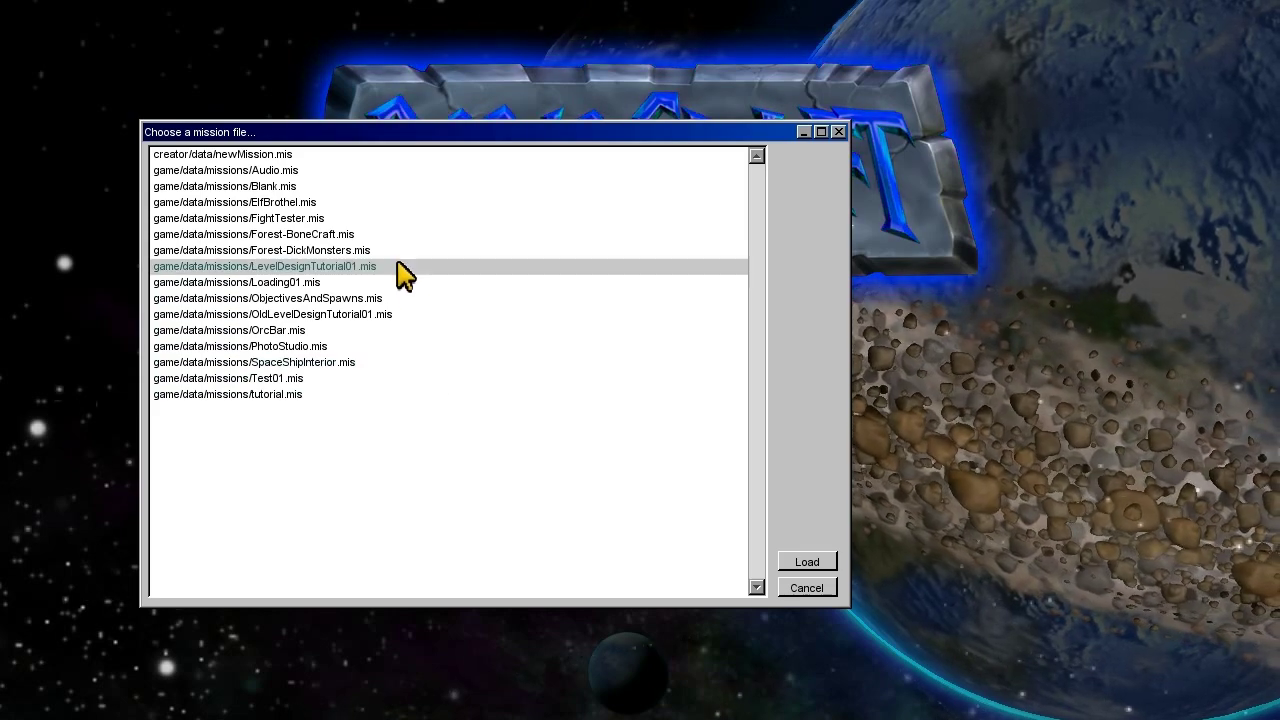
click(806, 562)
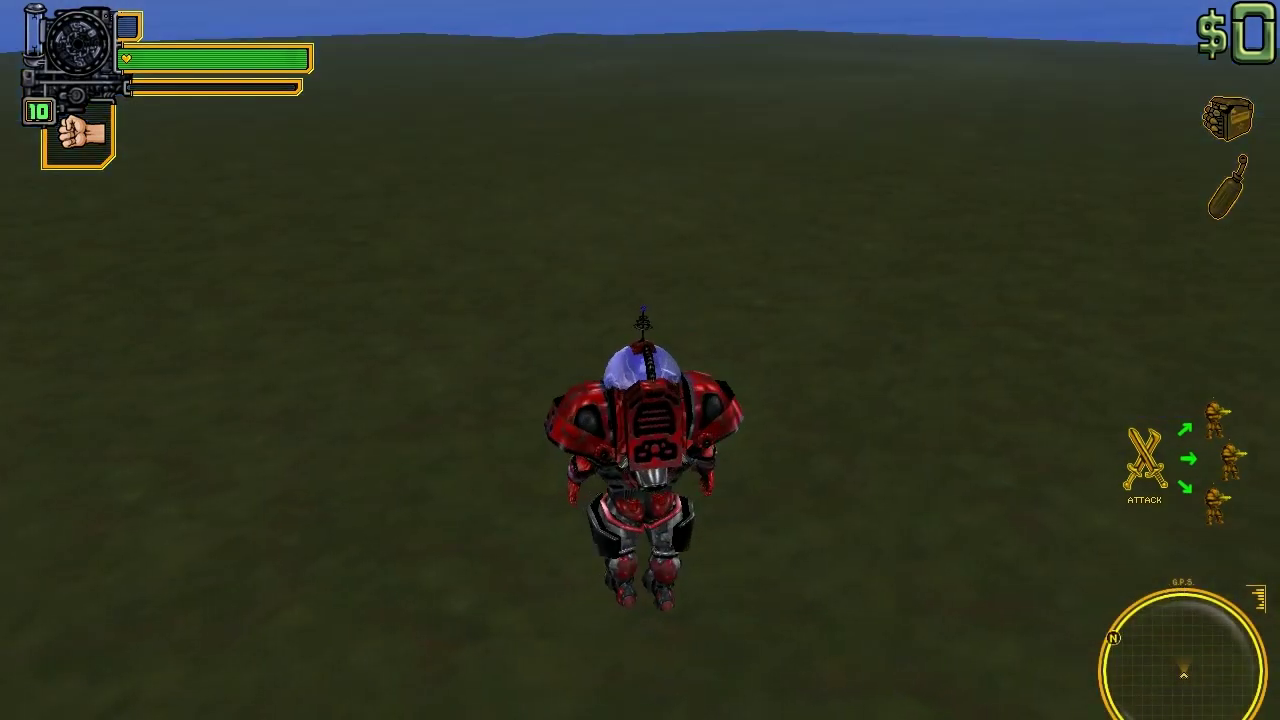
Open the map editor on the loaded mission with the player character in view
key(w)
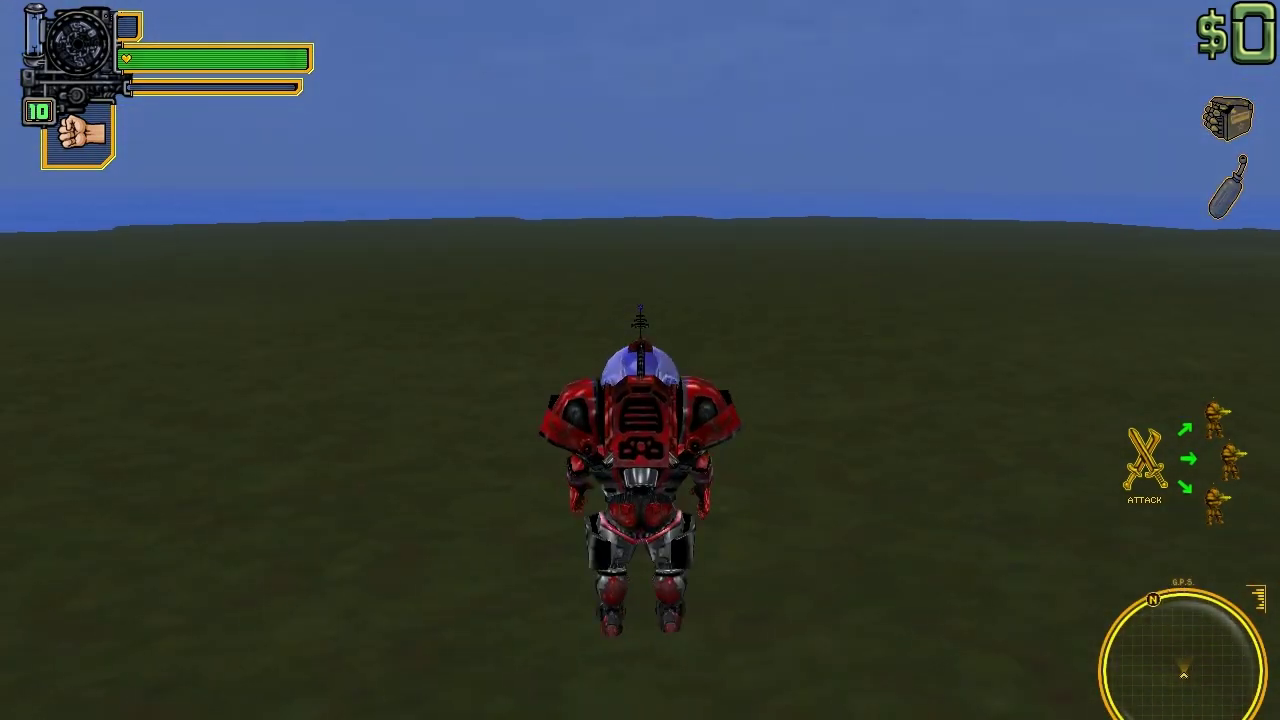
key(F11)
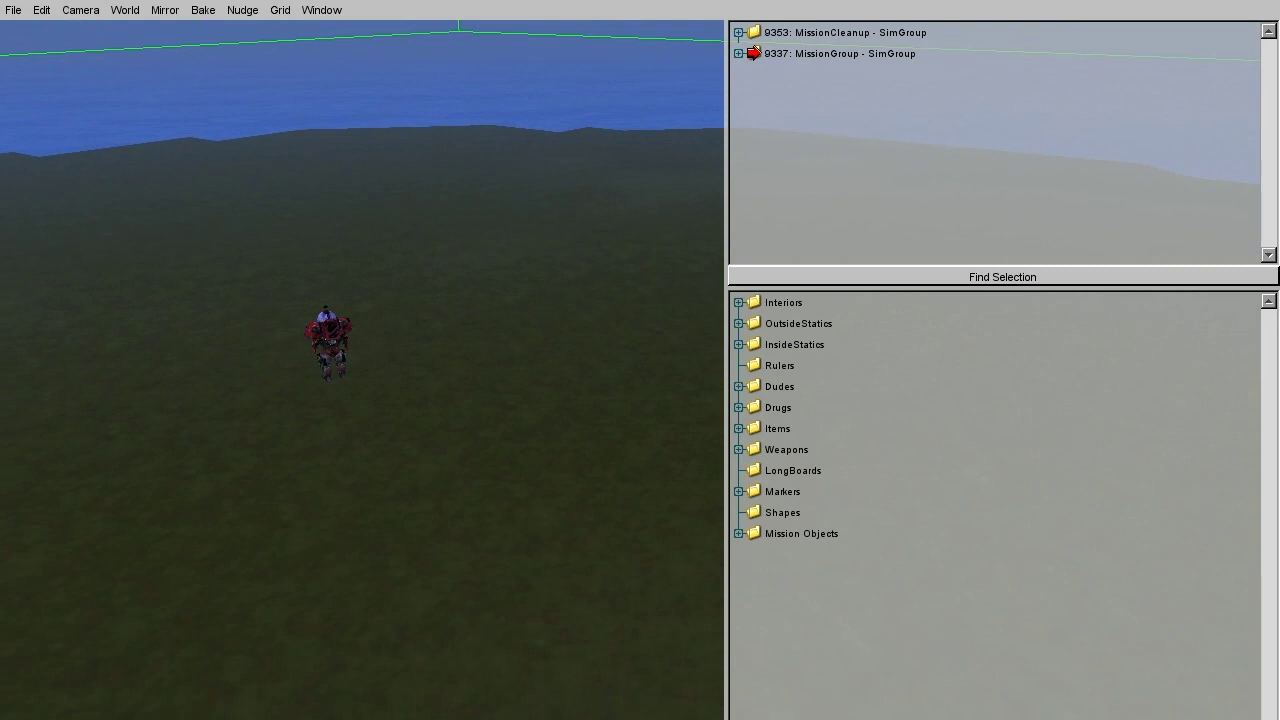
right_drag(362, 370, 643, 380)
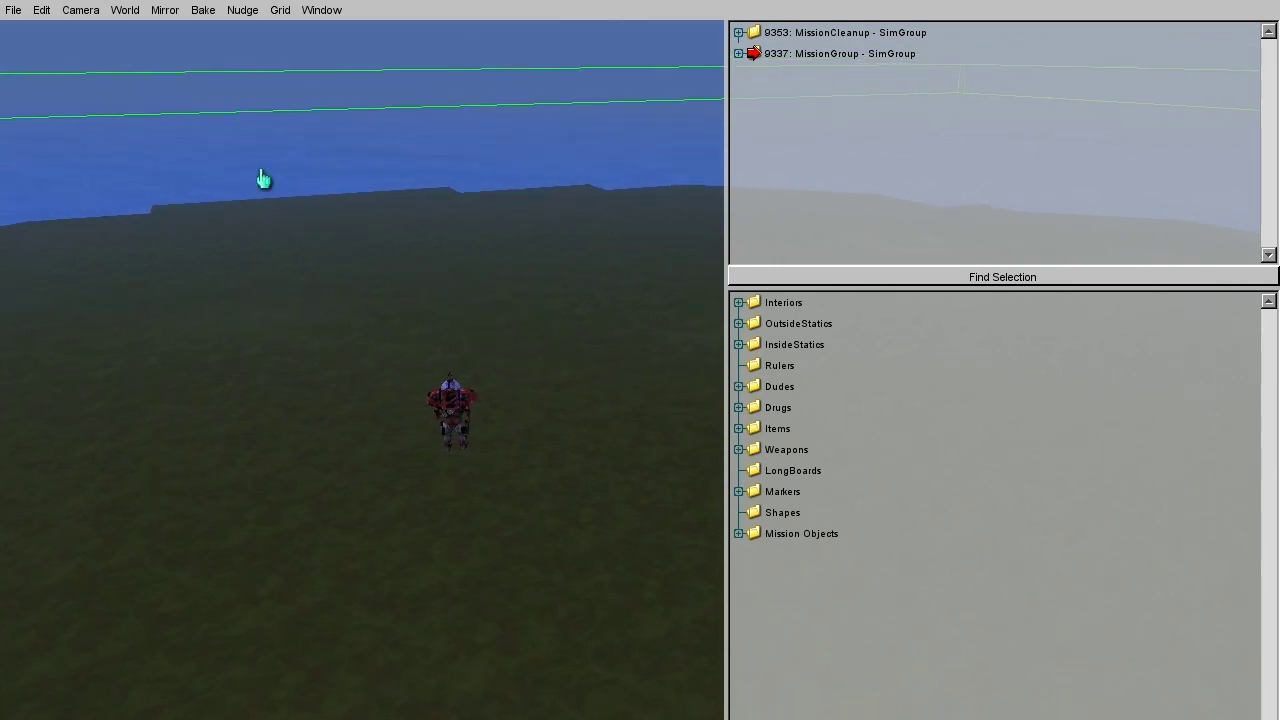
Examine the World Editor settings, including the move, rotate and scale factors, and close them without changes
click(14, 10)
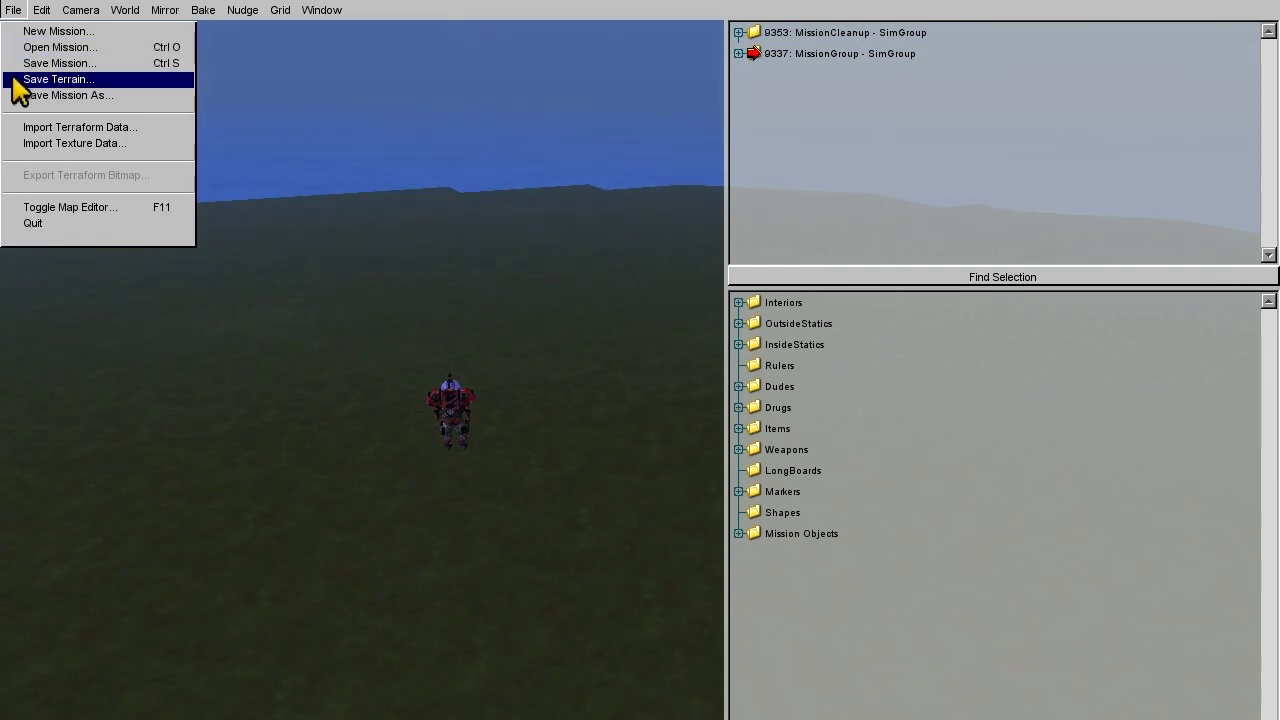
mouse_move(42, 12)
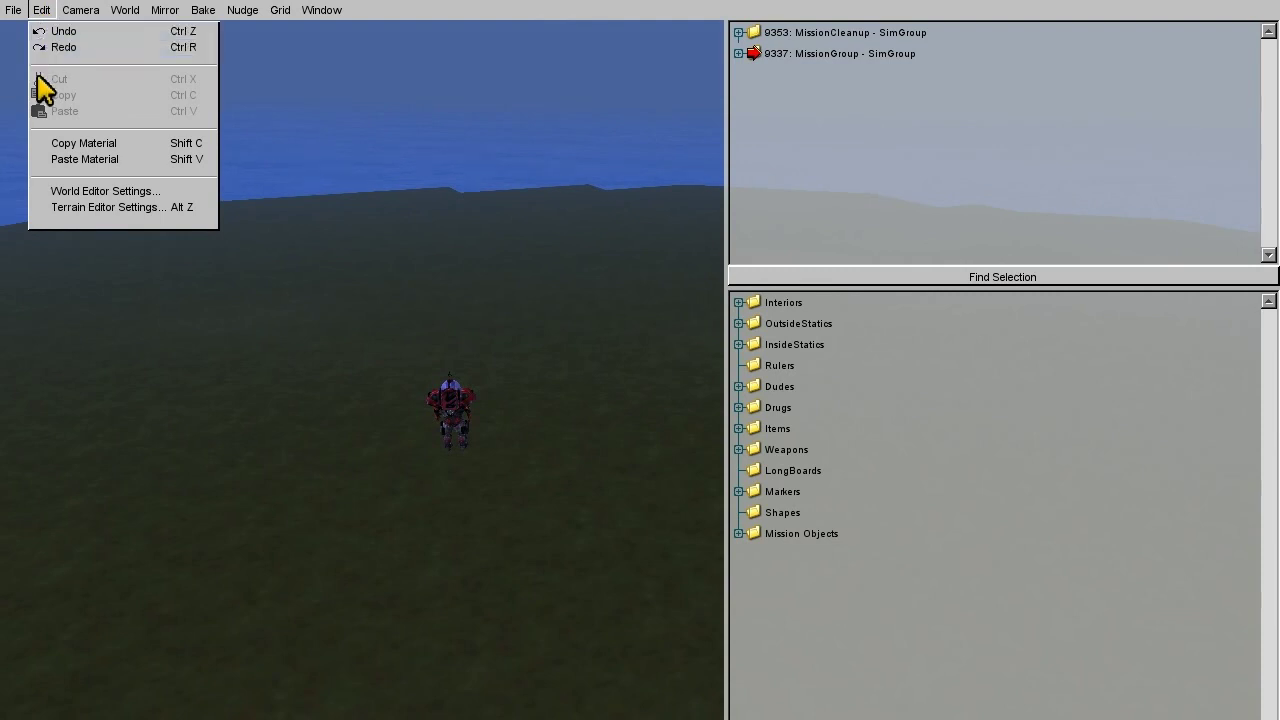
click(45, 195)
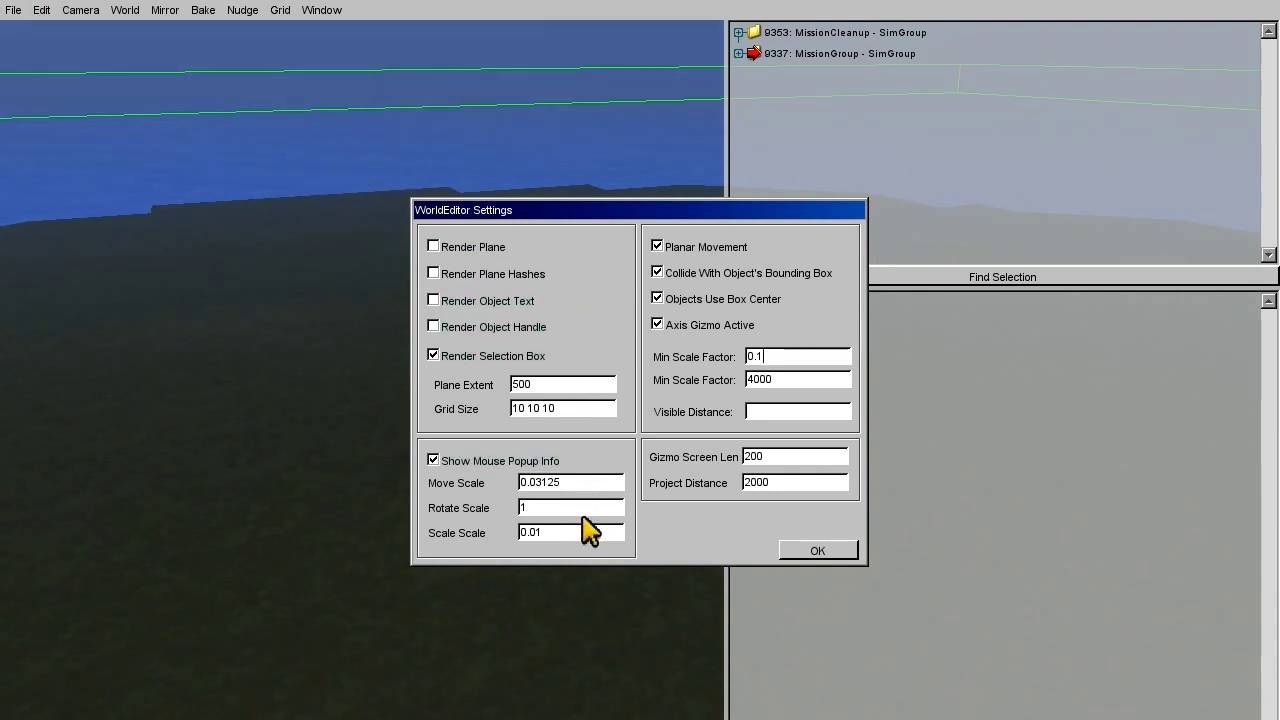
click(812, 555)
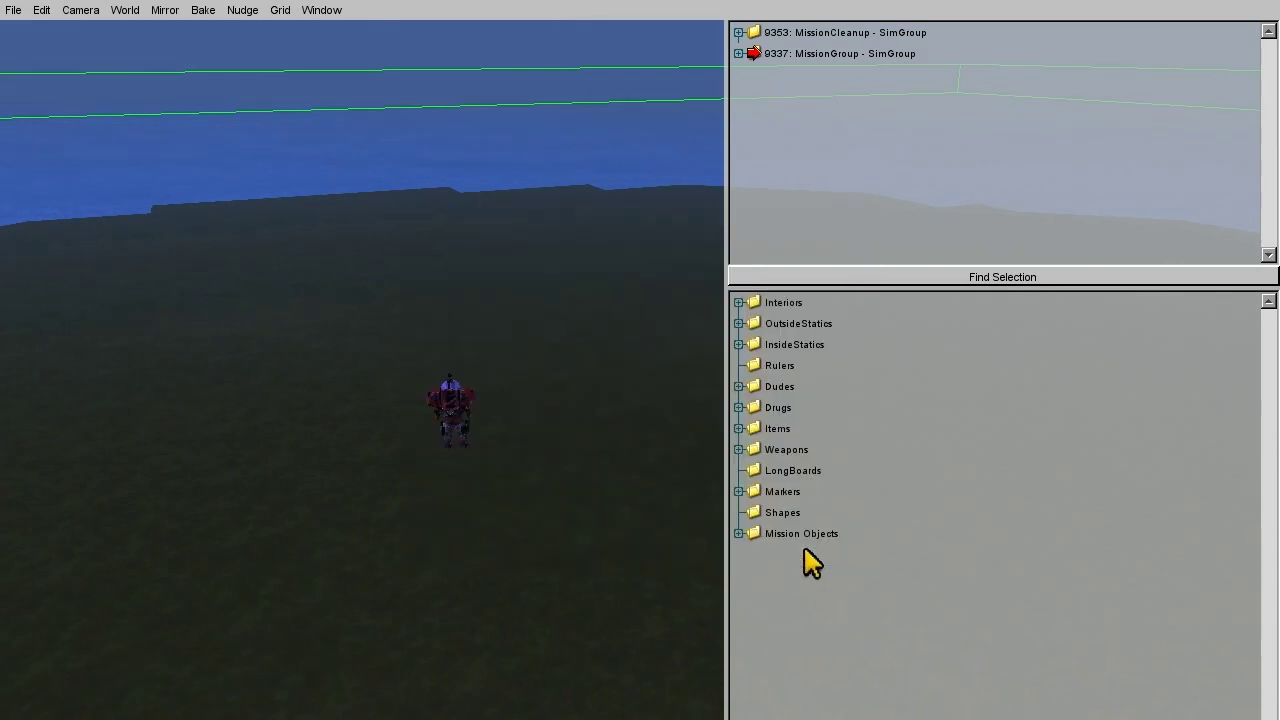
Inspect the MyWater water block in the mission's EnvironmentObjects group, including its transform, dimensions and wave properties
click(739, 53)
click(754, 74)
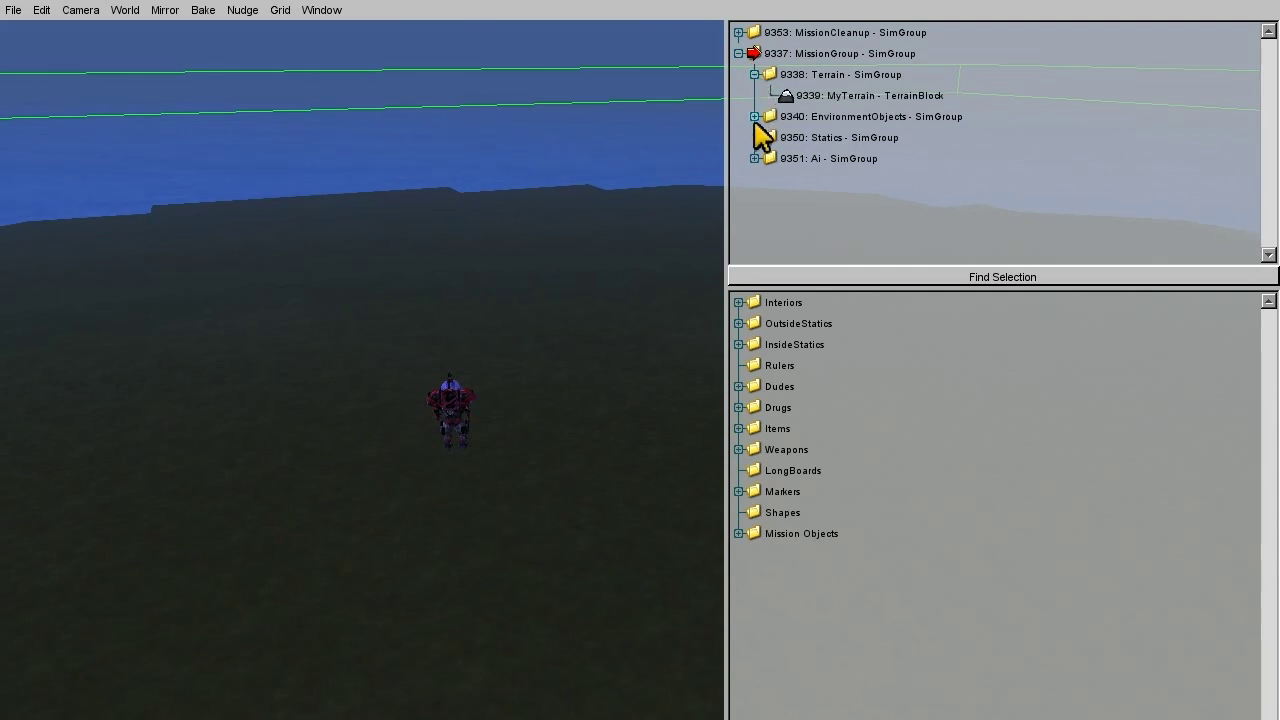
click(755, 117)
scroll(779, 135, down, 1)
scroll(779, 135, down, 2)
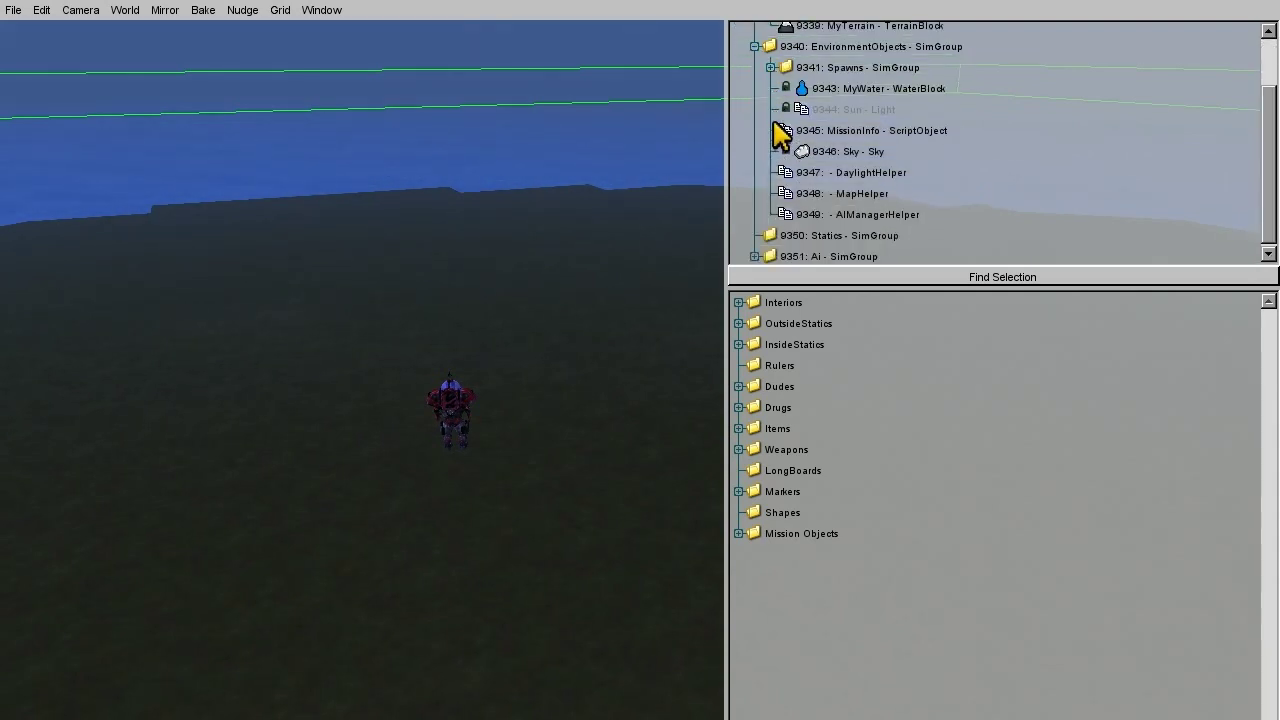
click(886, 90)
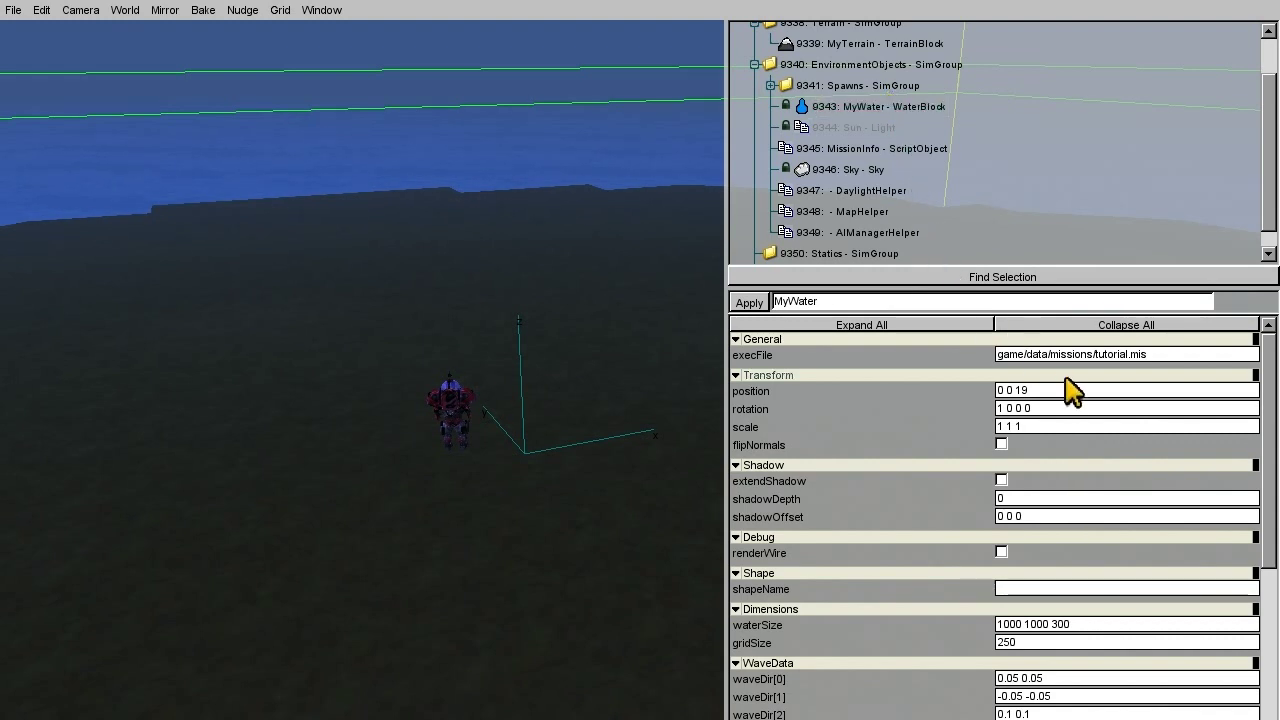
scroll(1089, 434, down, 3)
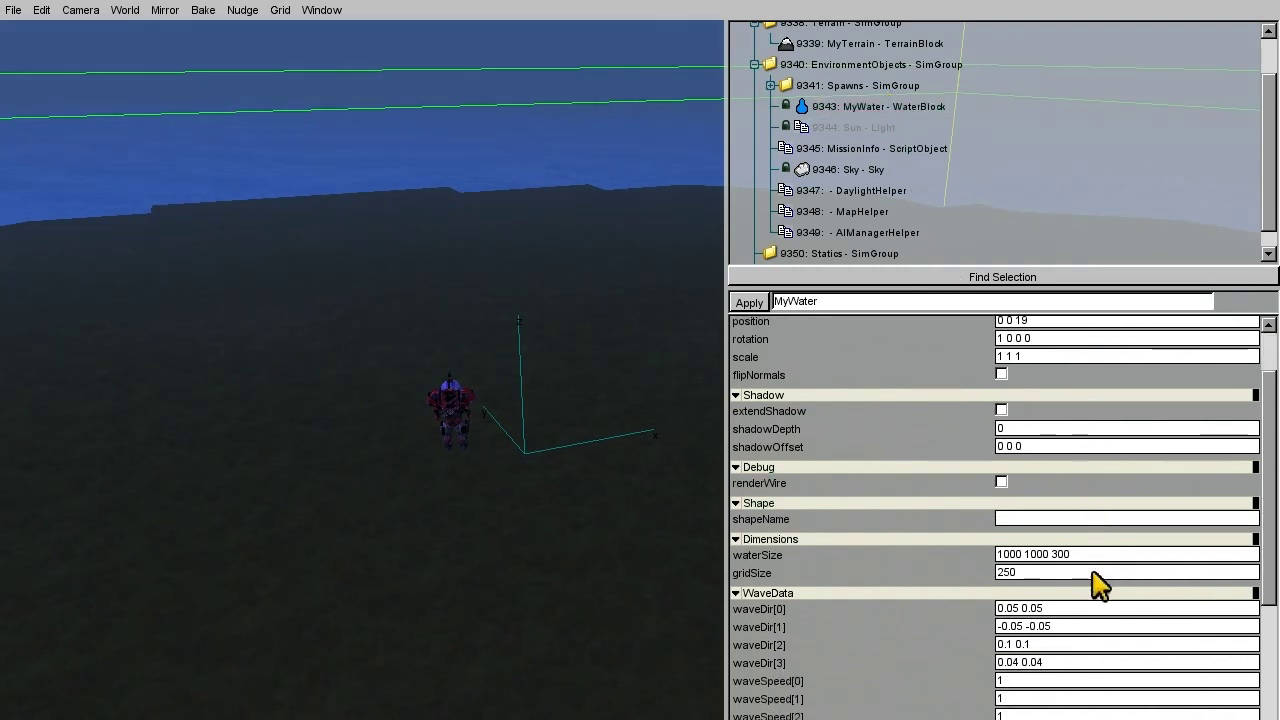
scroll(1095, 586, down, 4)
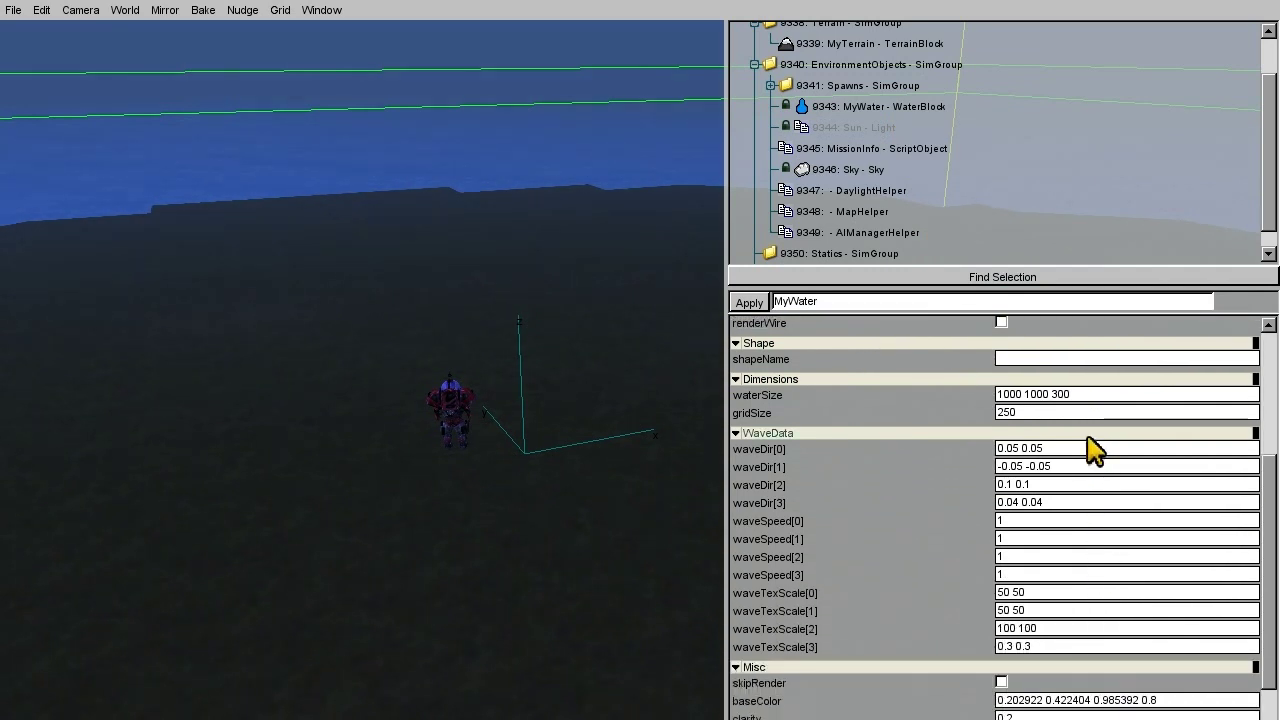
Examine the Sky object's materials, cloud, visibility and fog properties, and collapse the EnvironmentObjects group
click(838, 170)
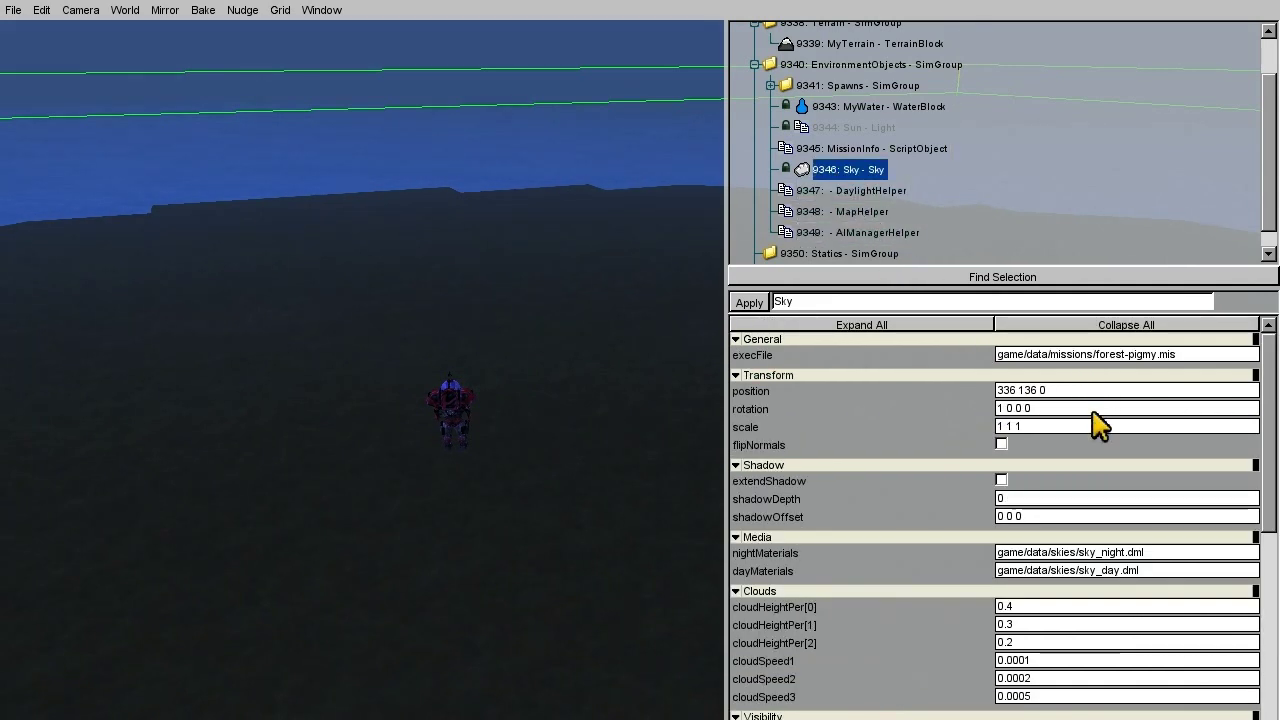
scroll(1097, 460, down, 5)
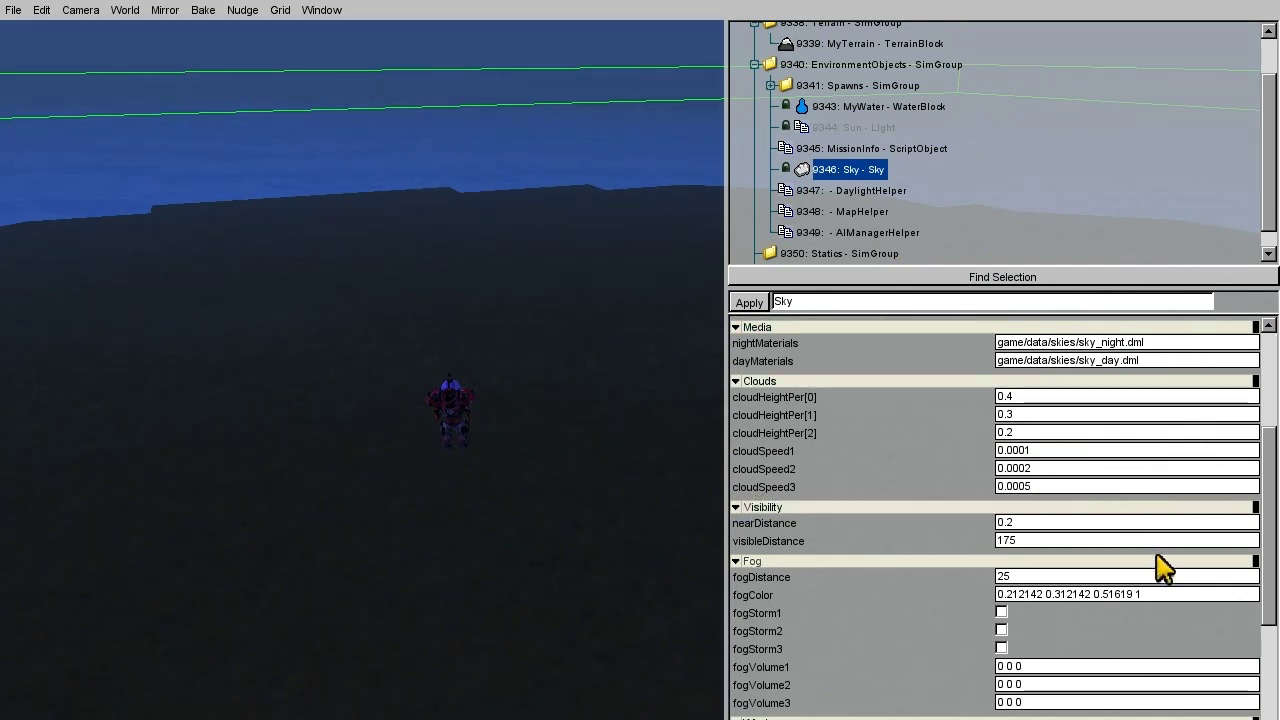
scroll(1163, 575, down, 3)
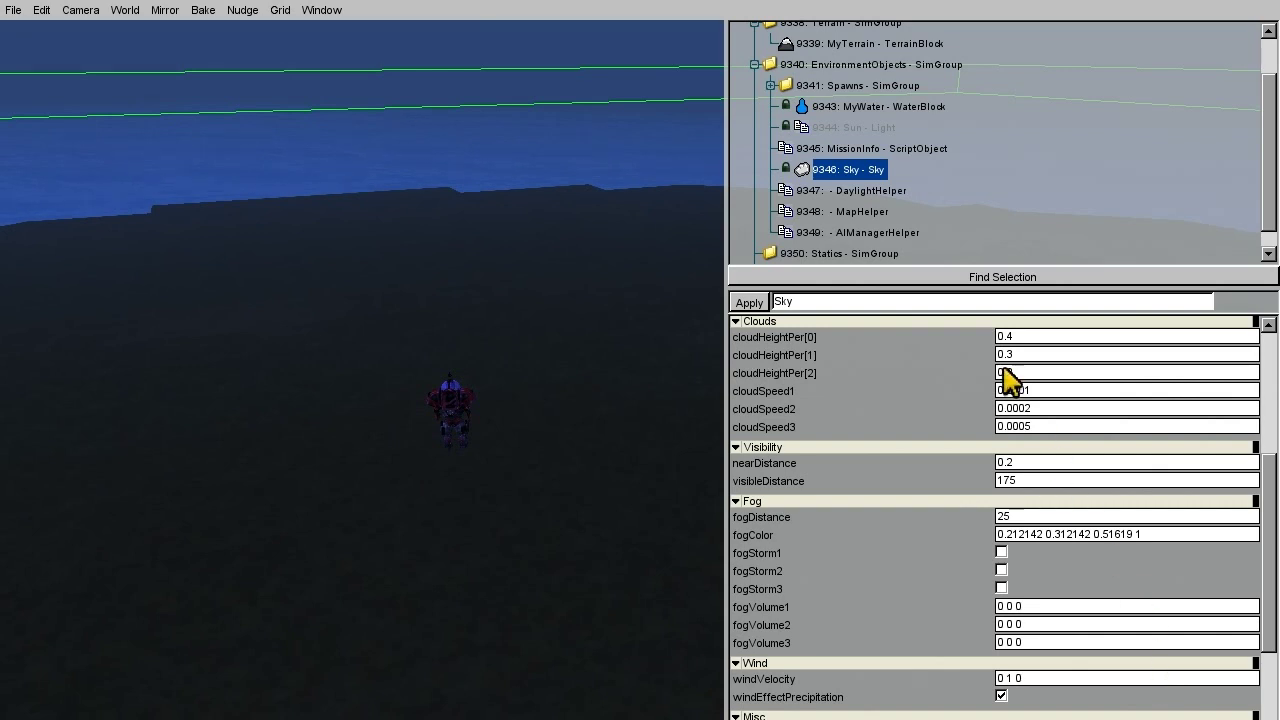
click(754, 64)
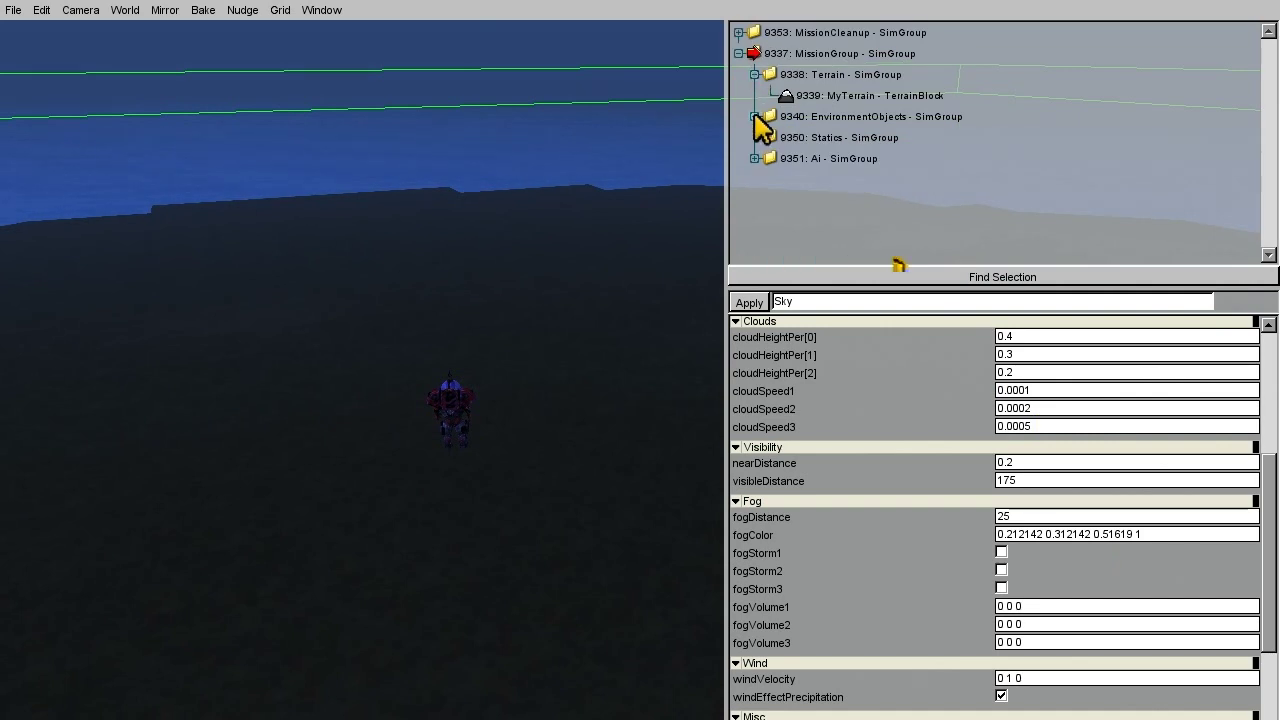
Create a SimGroup named OrcHut in the MissionGroup and make it the active group for new objects
key(F4)
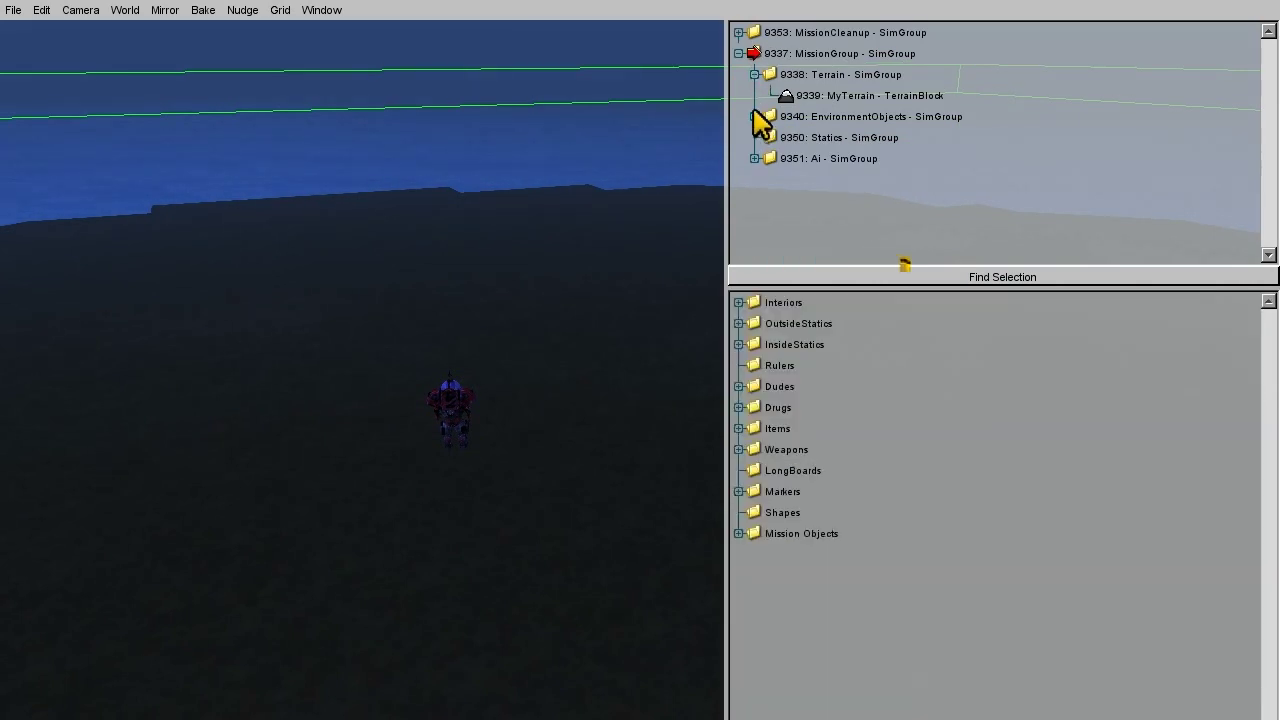
click(739, 533)
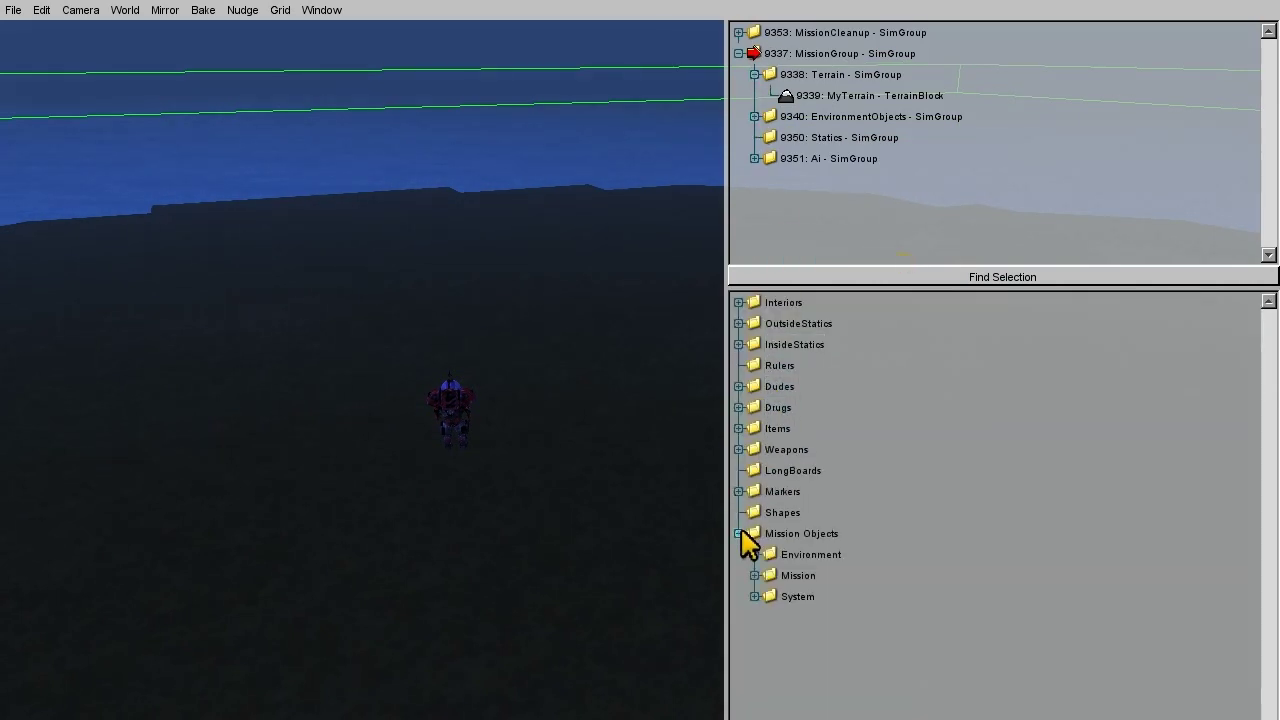
click(754, 596)
click(801, 616)
text(OrcHut)
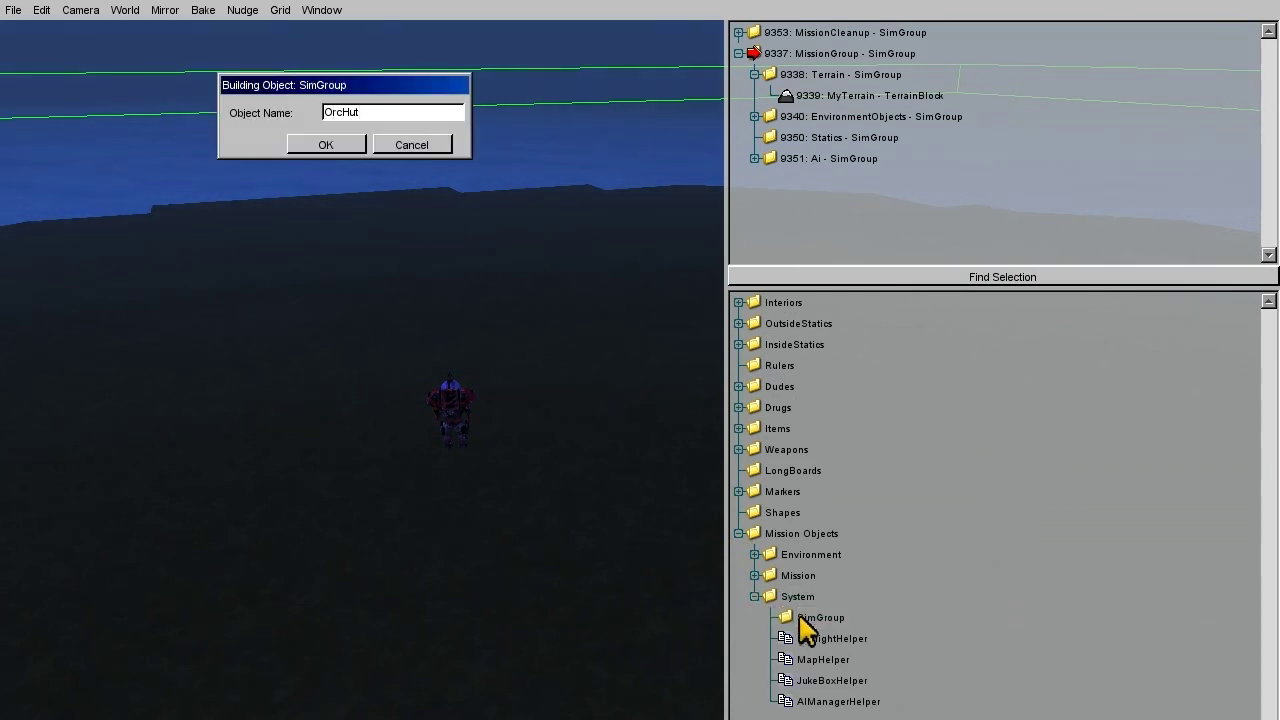
click(332, 136)
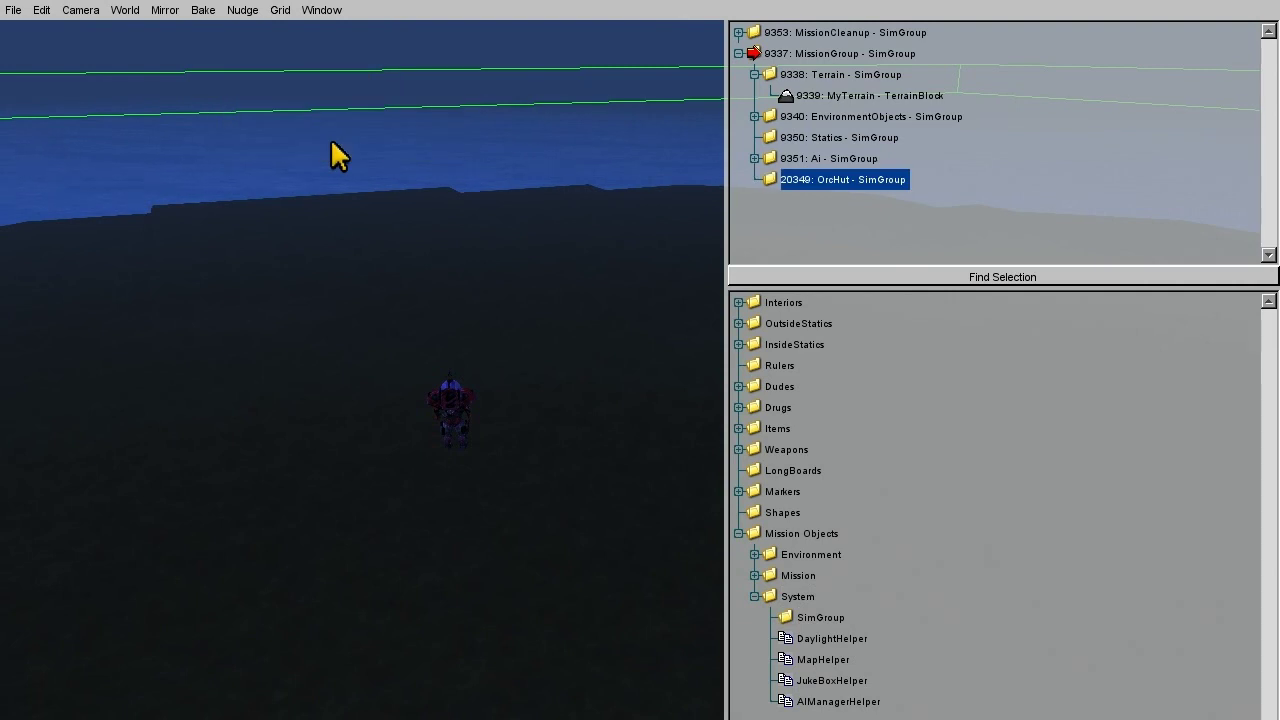
alt+click(781, 186)
Set new objects to drop at the camera and place an orc hut interior in the OrcHut group
click(126, 12)
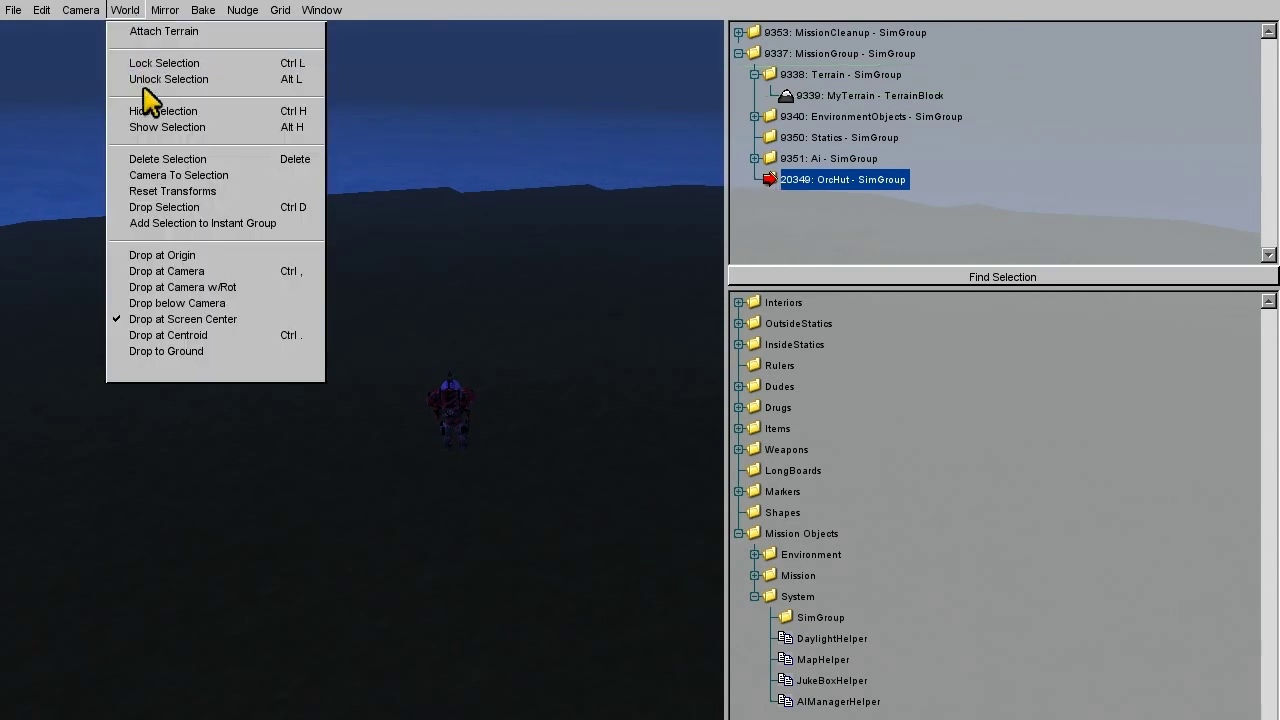
click(228, 278)
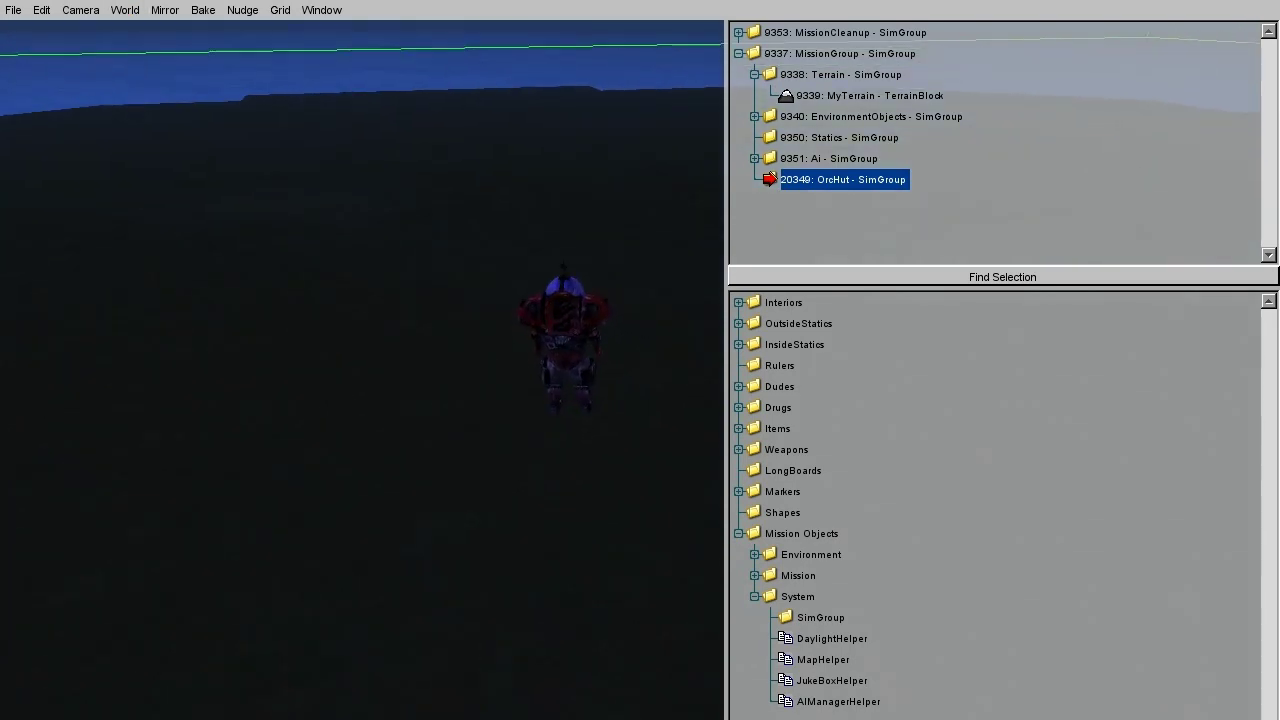
click(739, 302)
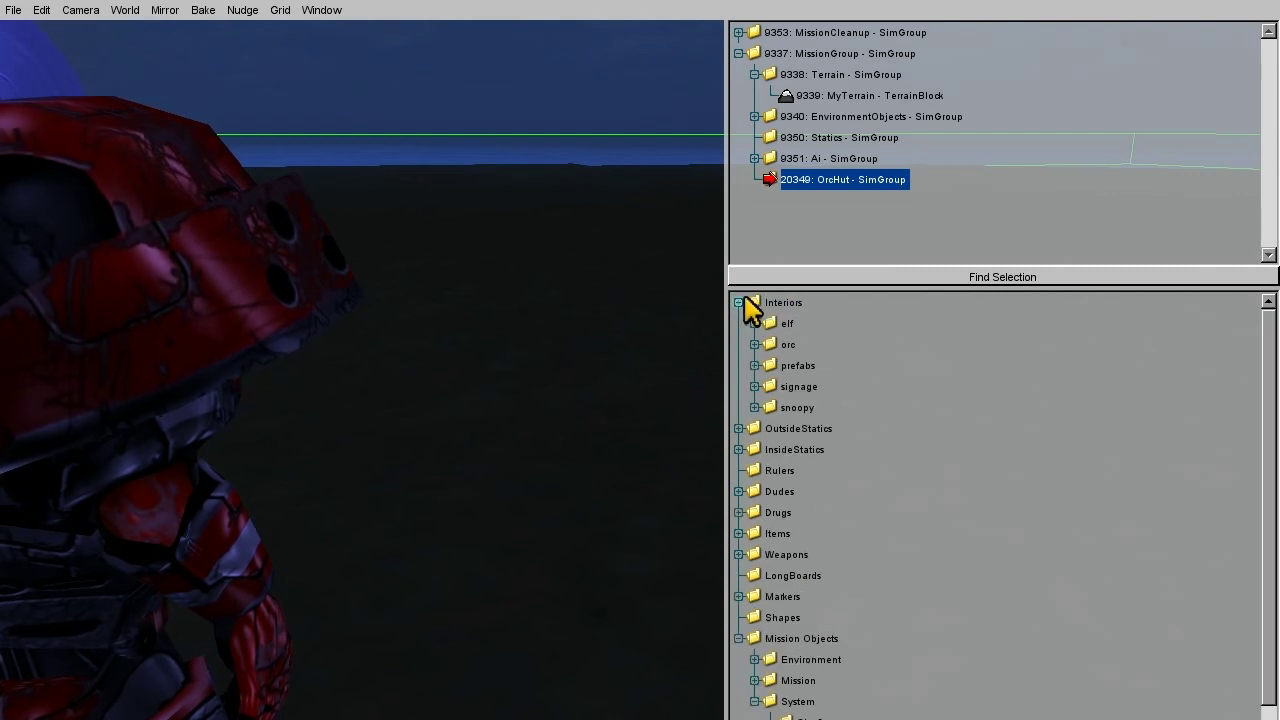
click(754, 344)
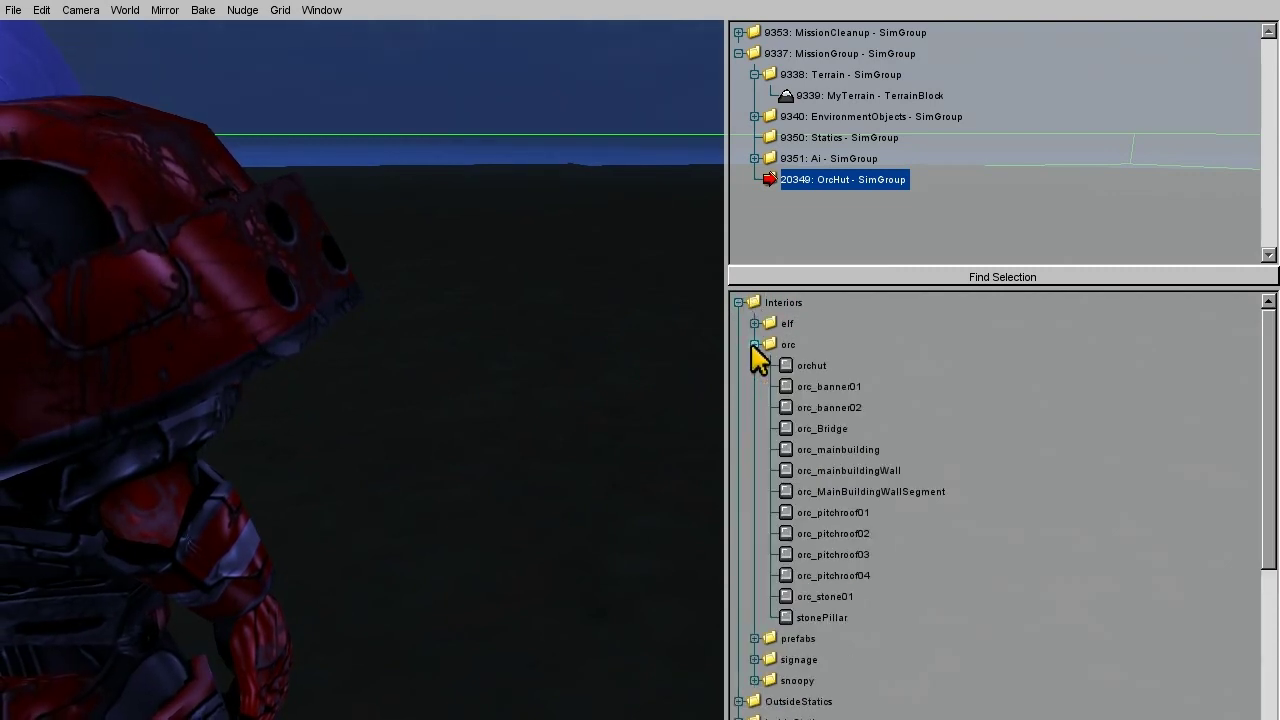
click(826, 600)
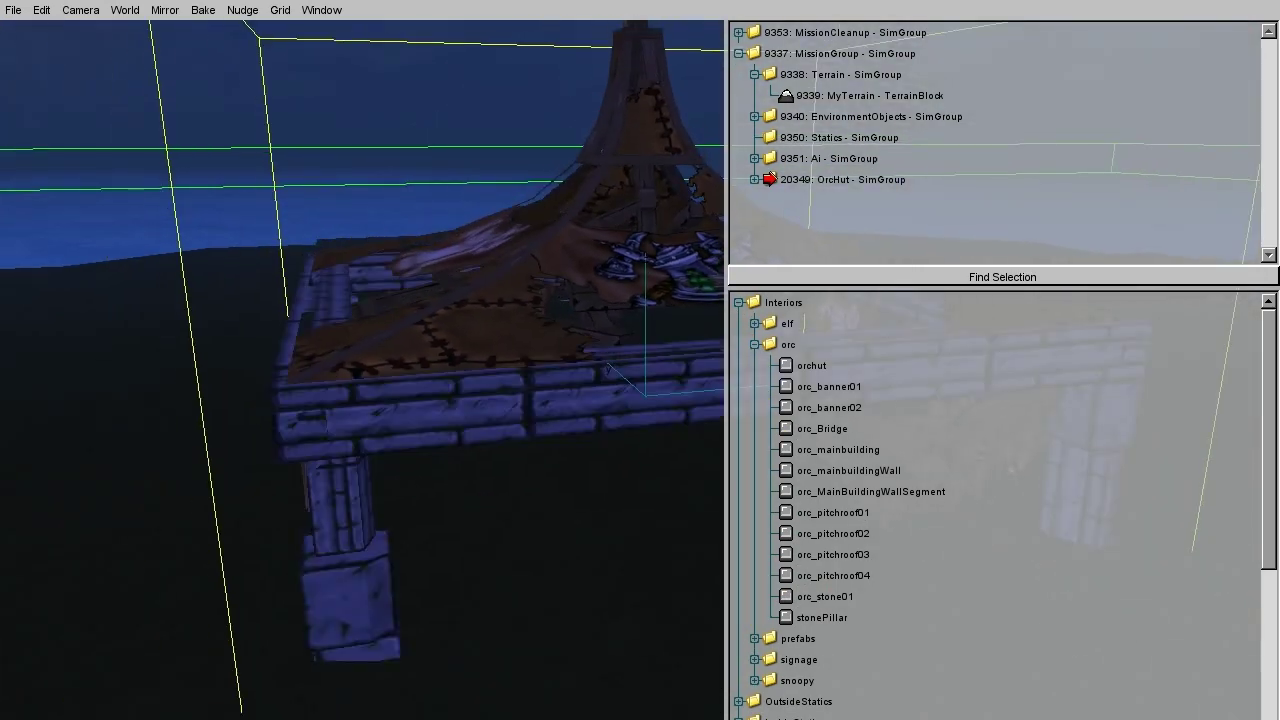
key(s)
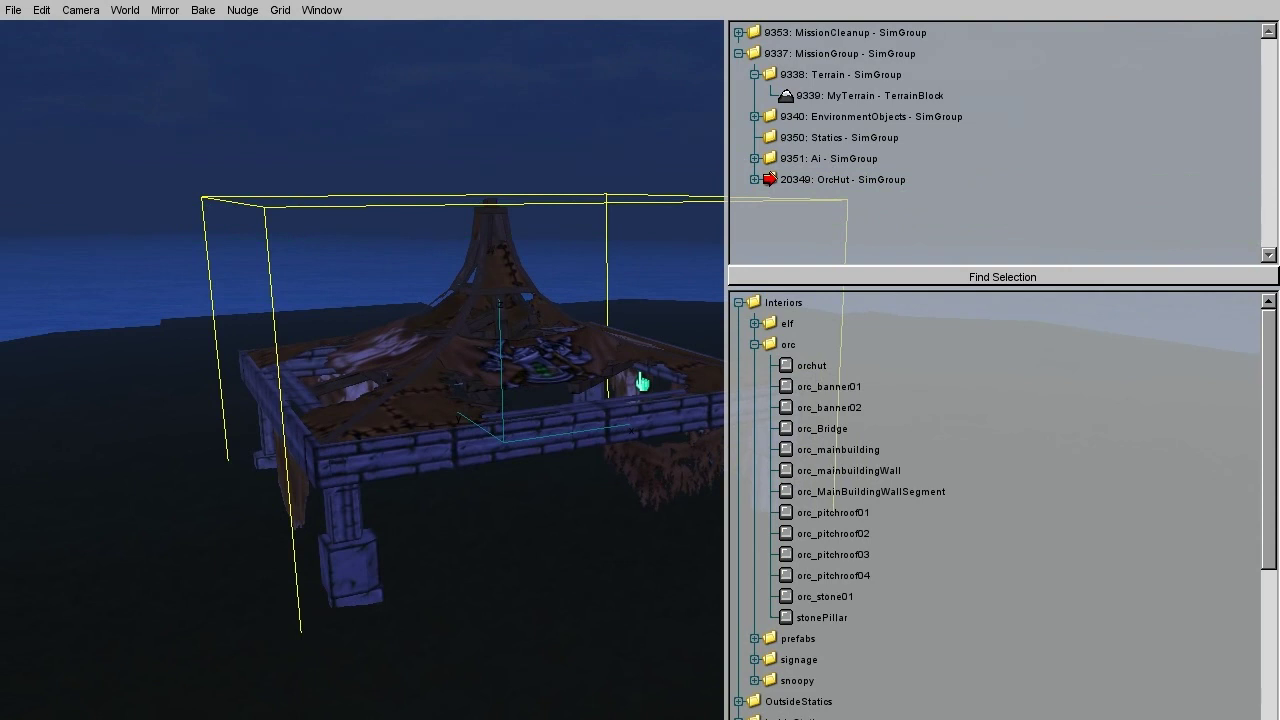
Run setDaylight(dusk_shadowsoff); and pauseDaylight(1) in the console to brighten the scene and freeze the time of day
key(grave)
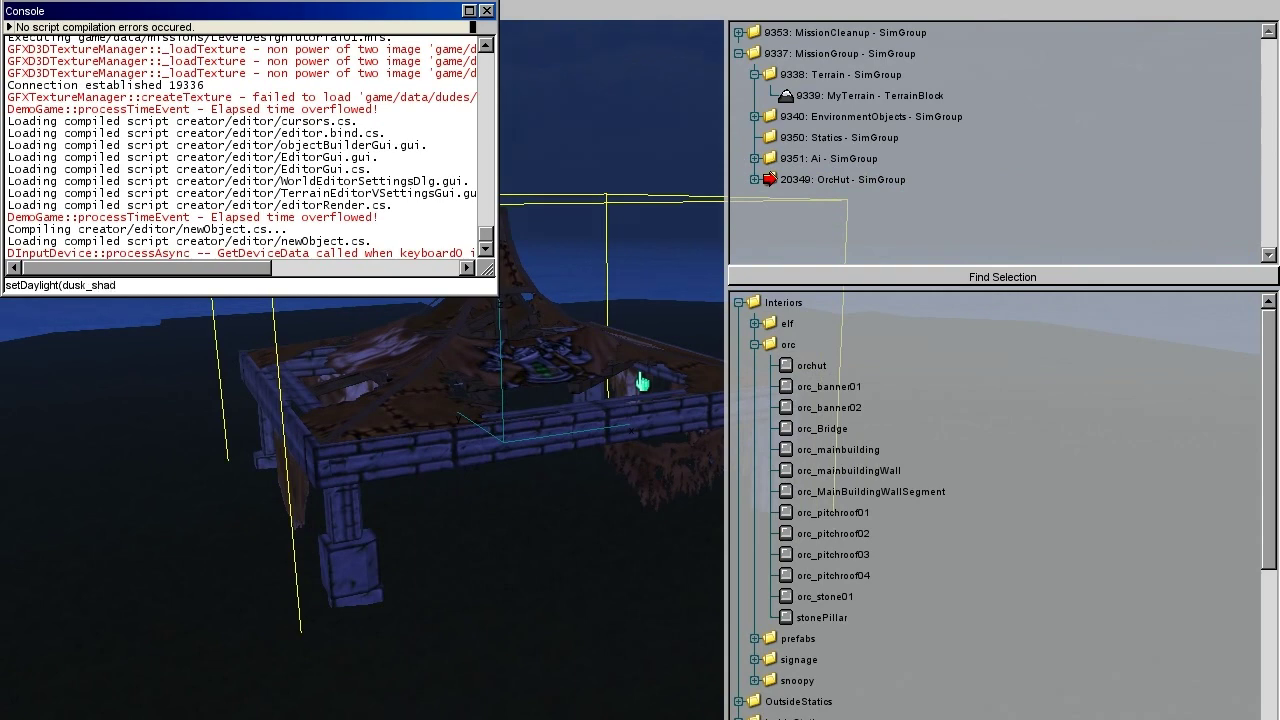
key(Return)
text(pau)
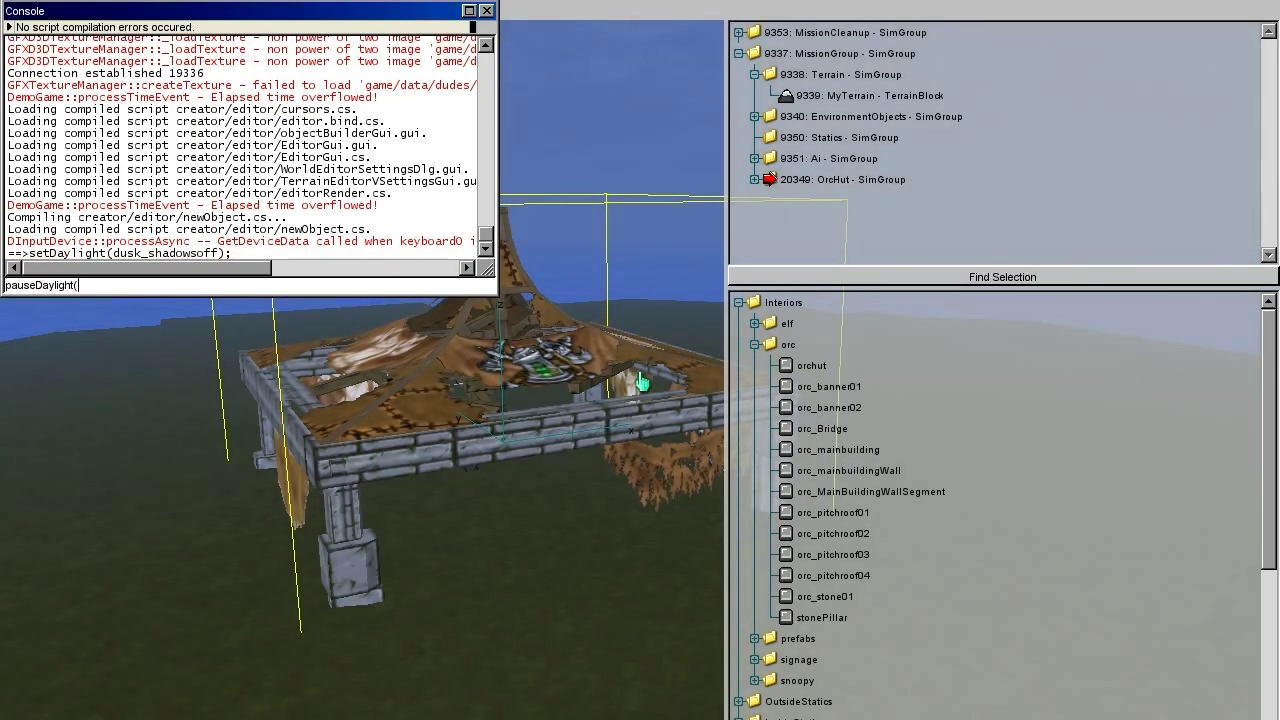
text(seDaylight(1))
key(Return)
key(grave)
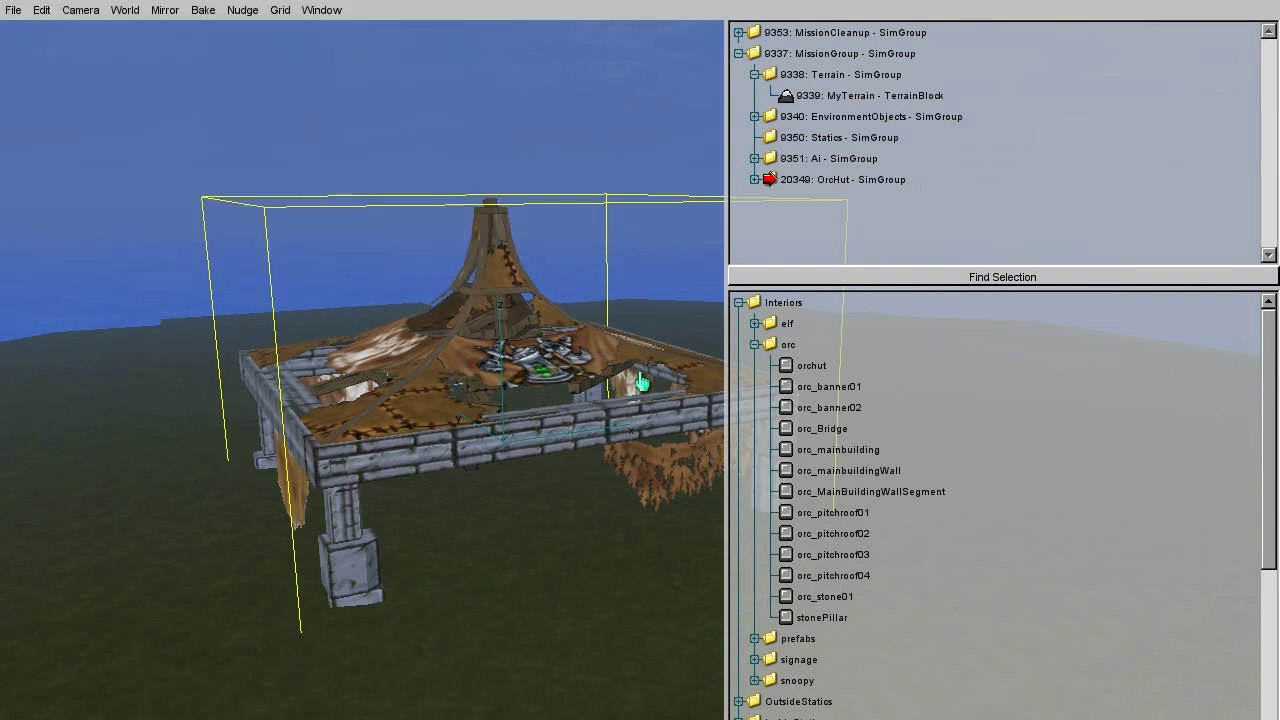
Try rotating the orc hut about its vertical axis, and undo the rotation
key(a)
right_drag(491, 441, 540, 445)
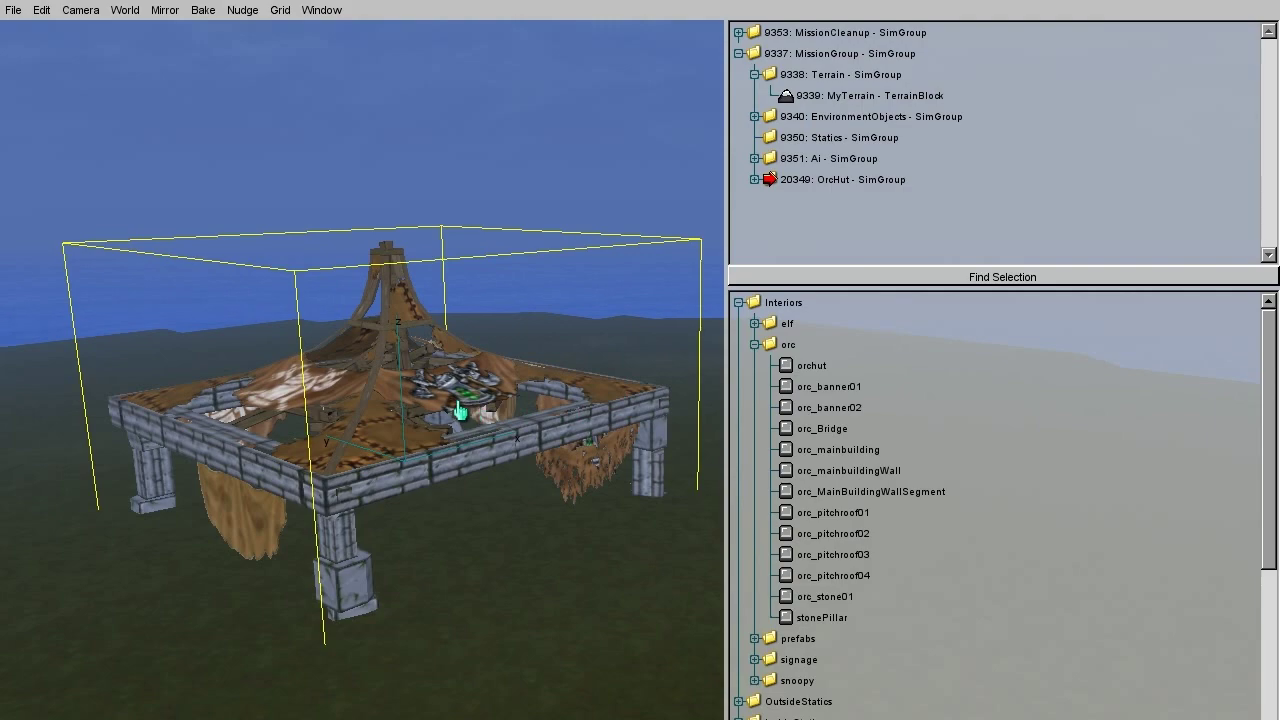
alt+drag(405, 417, 460, 452)
click(42, 12)
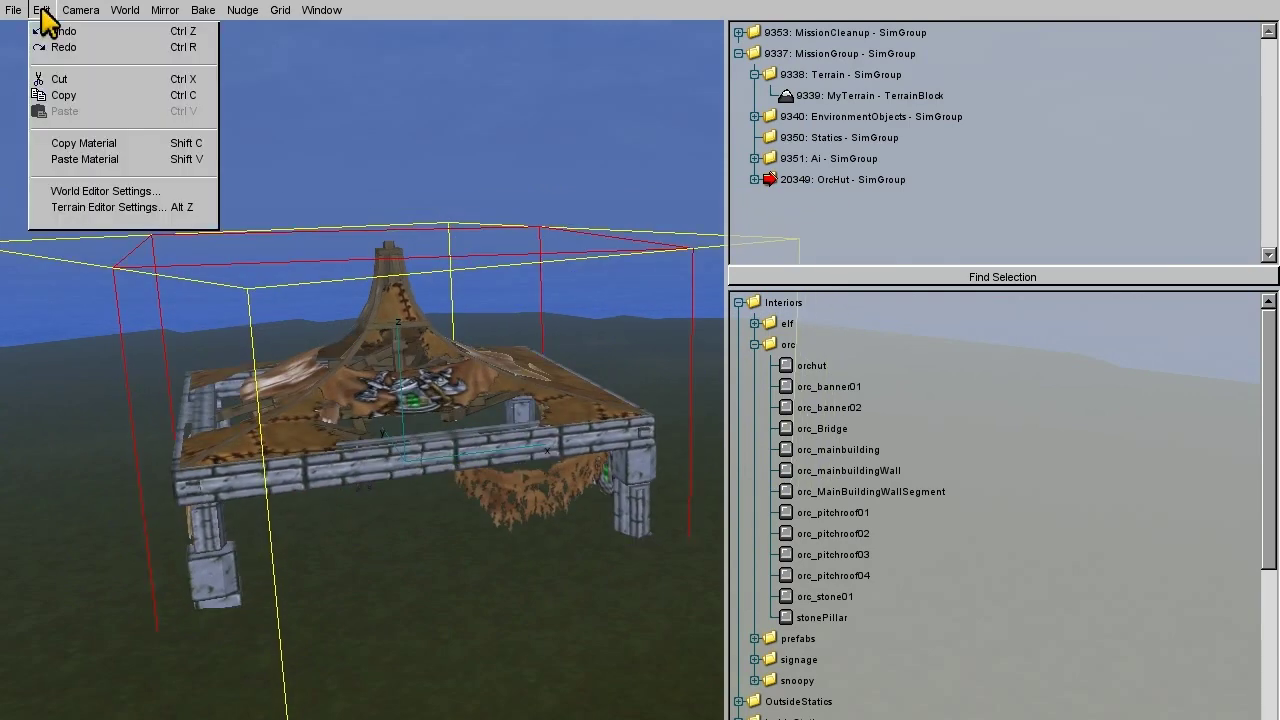
click(42, 33)
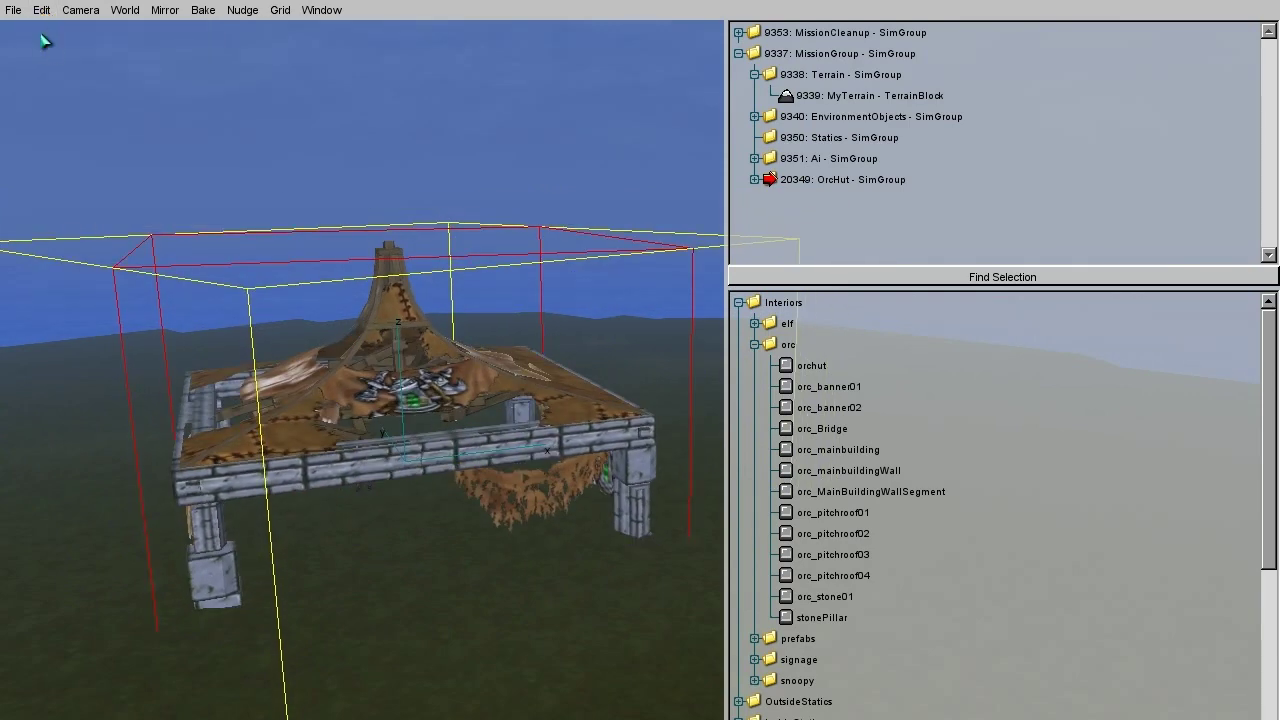
click(42, 12)
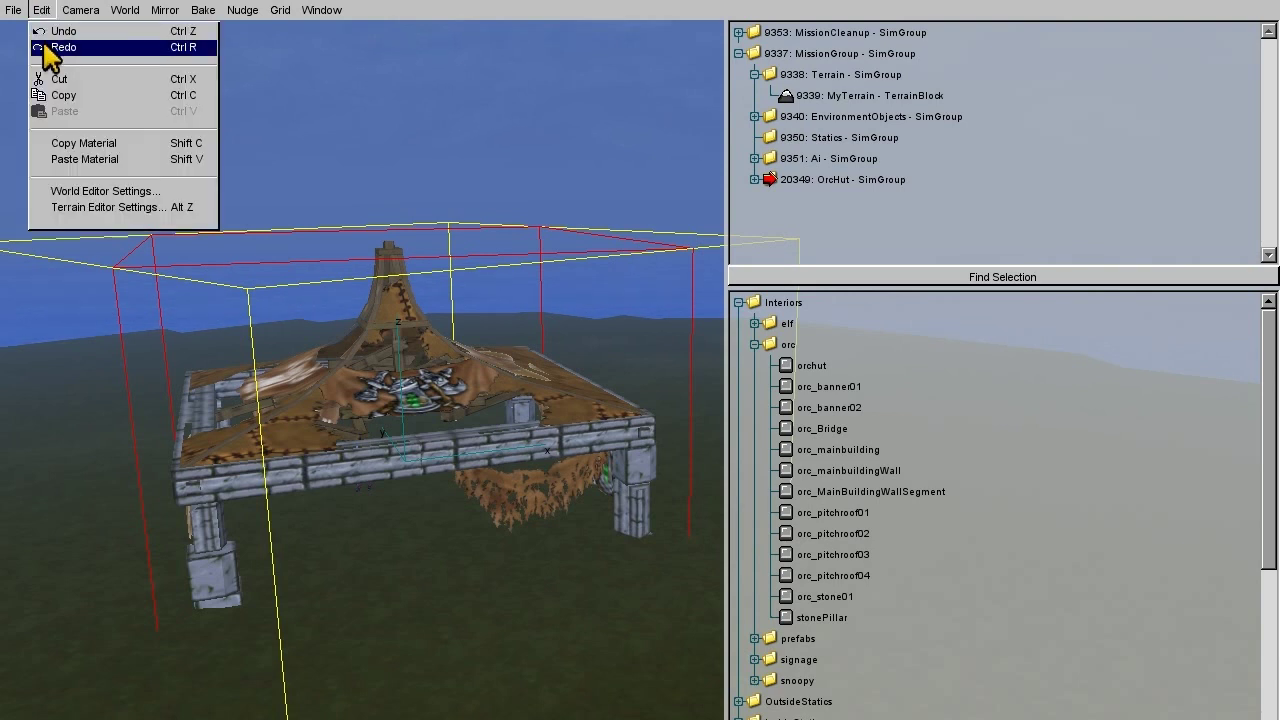
click(48, 44)
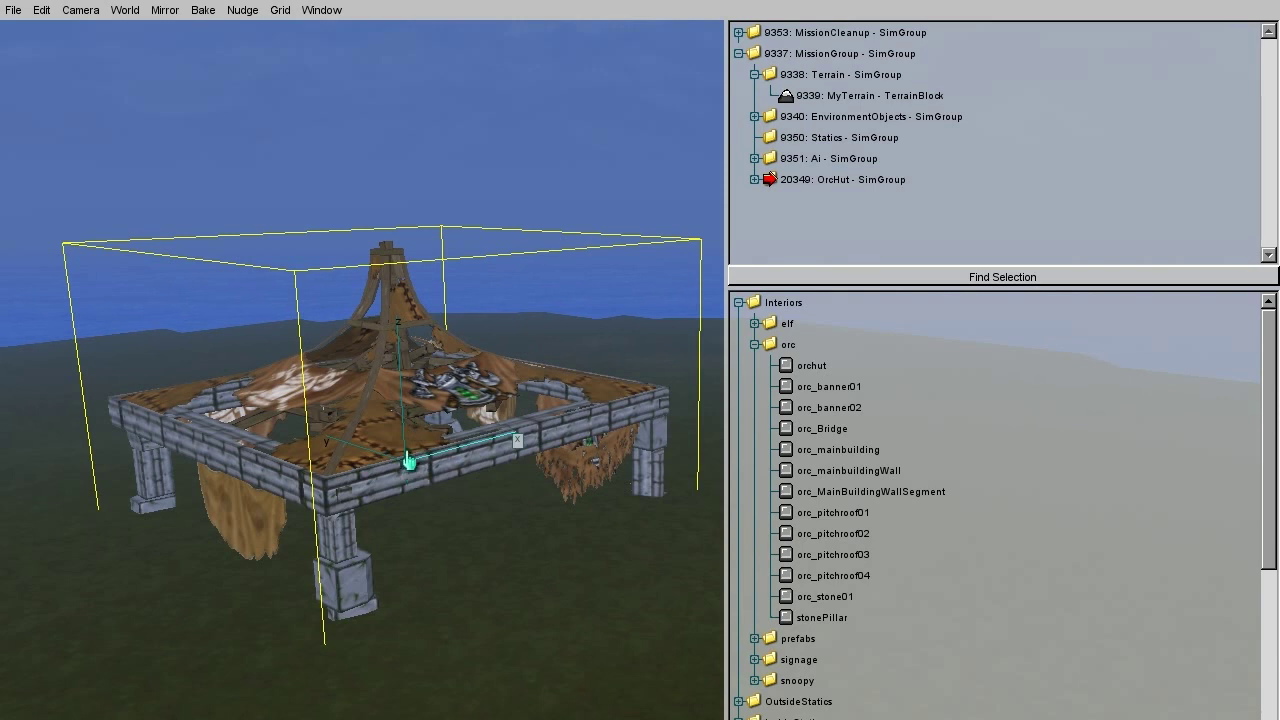
Open the orc hut's properties, set its scale to 0.5 0.5 0.5 and apply the change
key(F3)
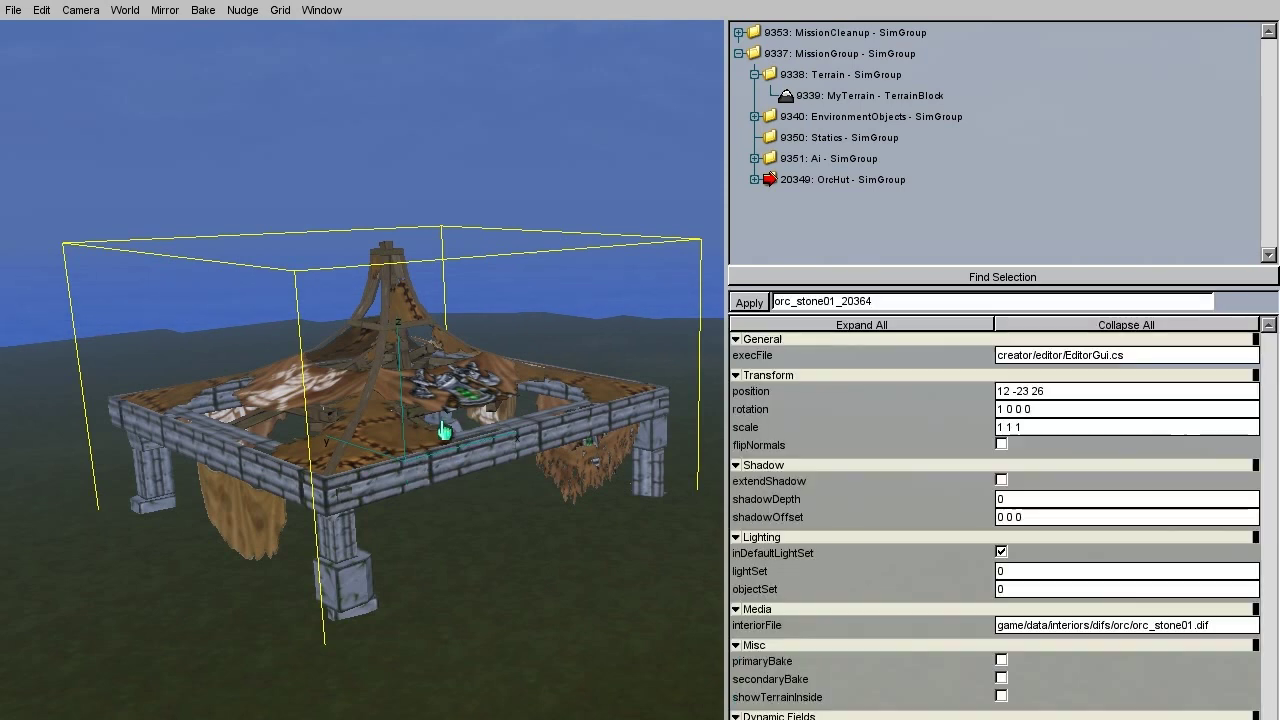
drag(1031, 432, 993, 428)
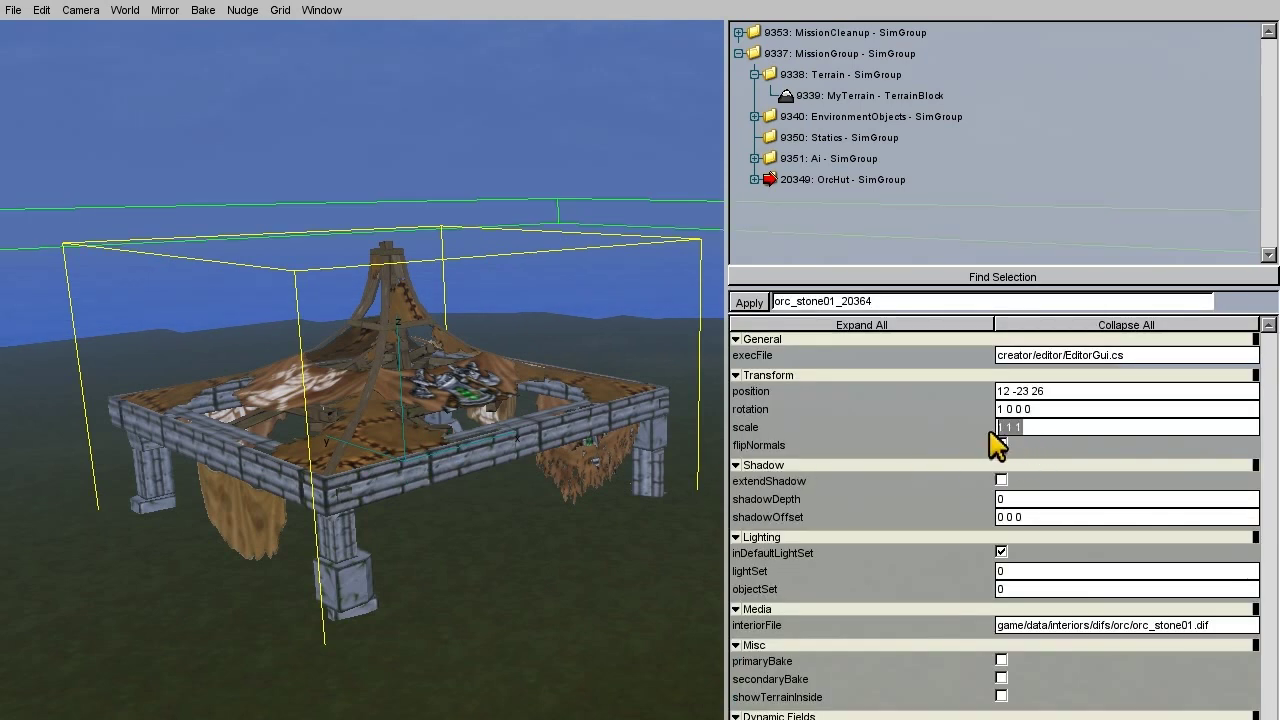
text(0.5 0.5 0.5)
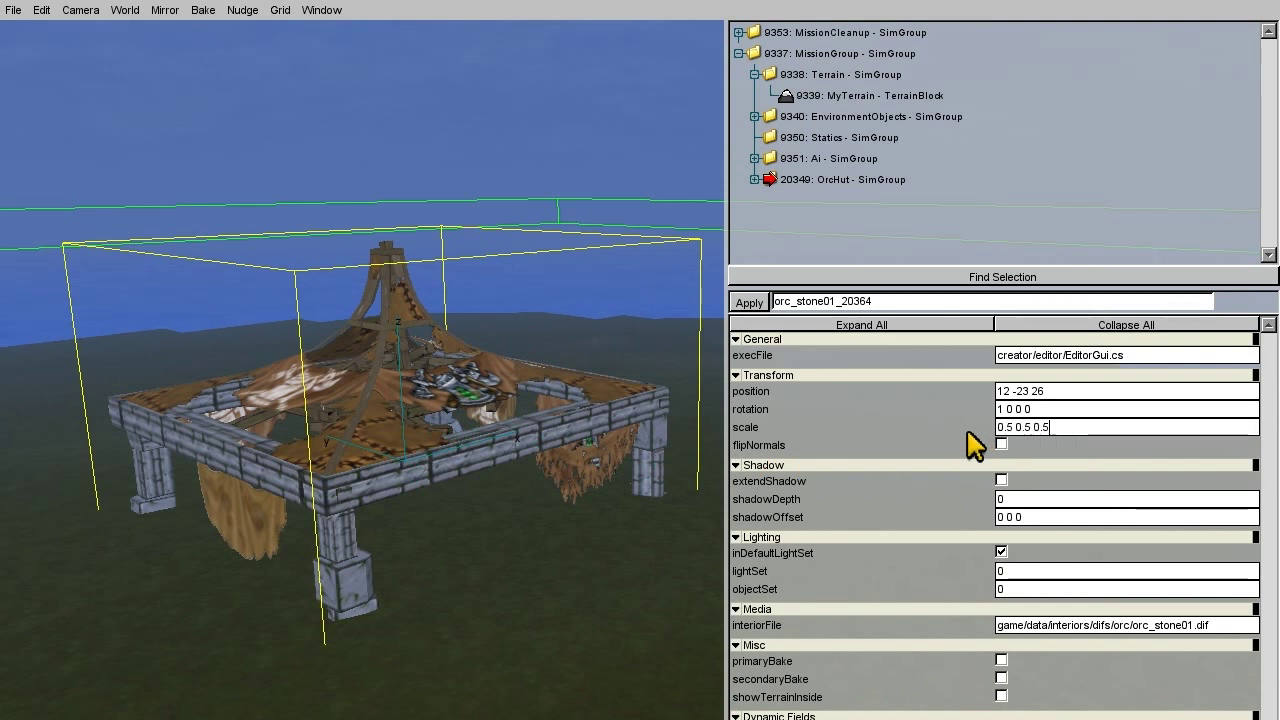
click(751, 300)
Try resizing the orc hut freehand by one side of its bounding box, and undo the resize
right_drag(624, 372, 644, 384)
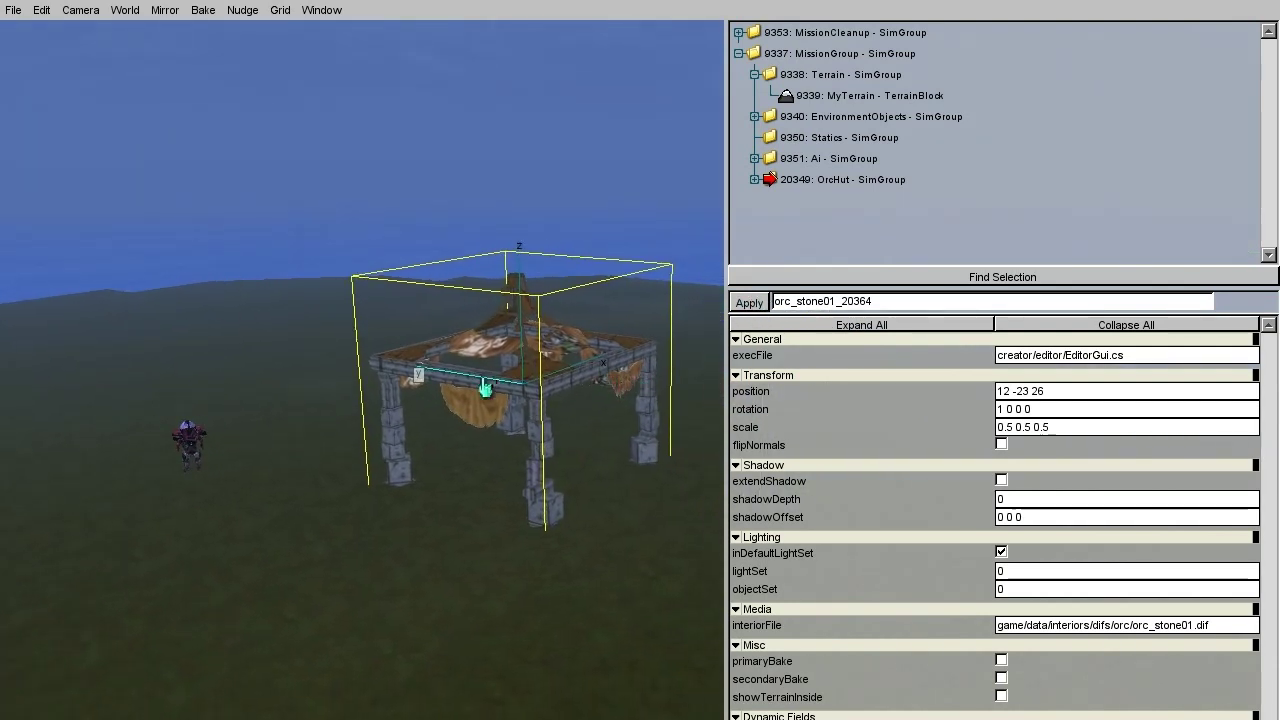
alt+drag(485, 388, 558, 366)
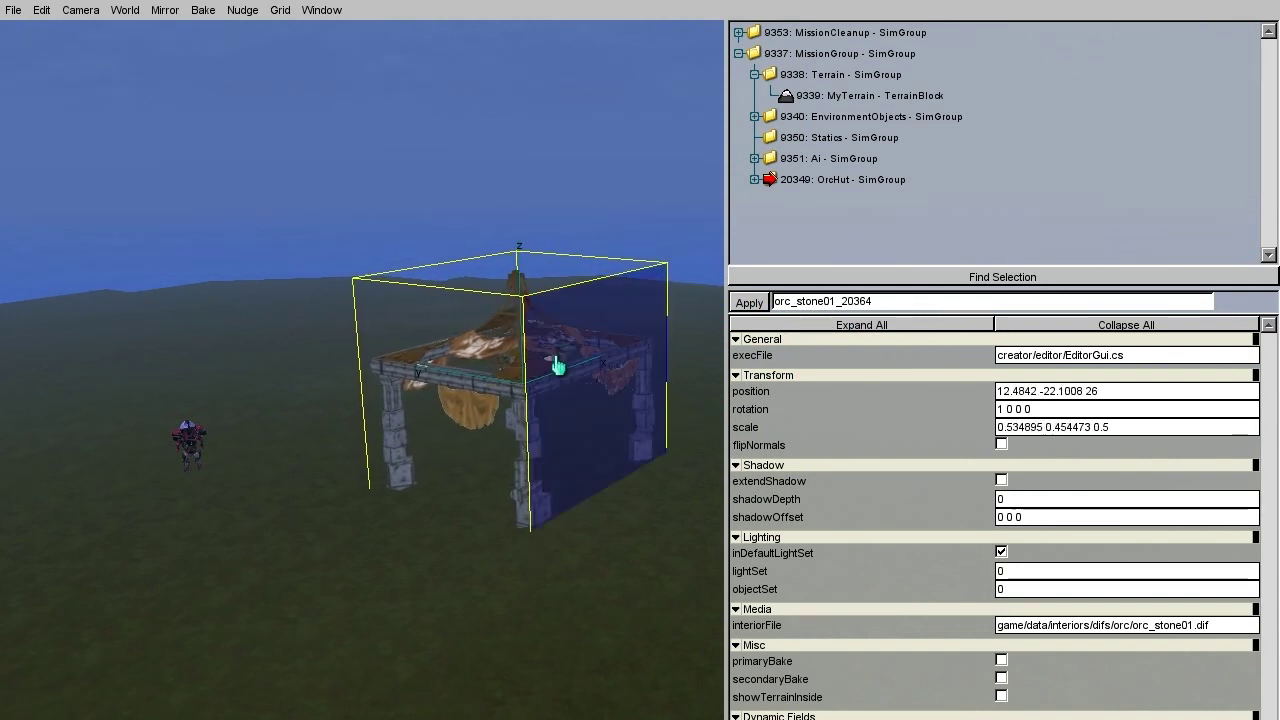
key(ctrl+z)
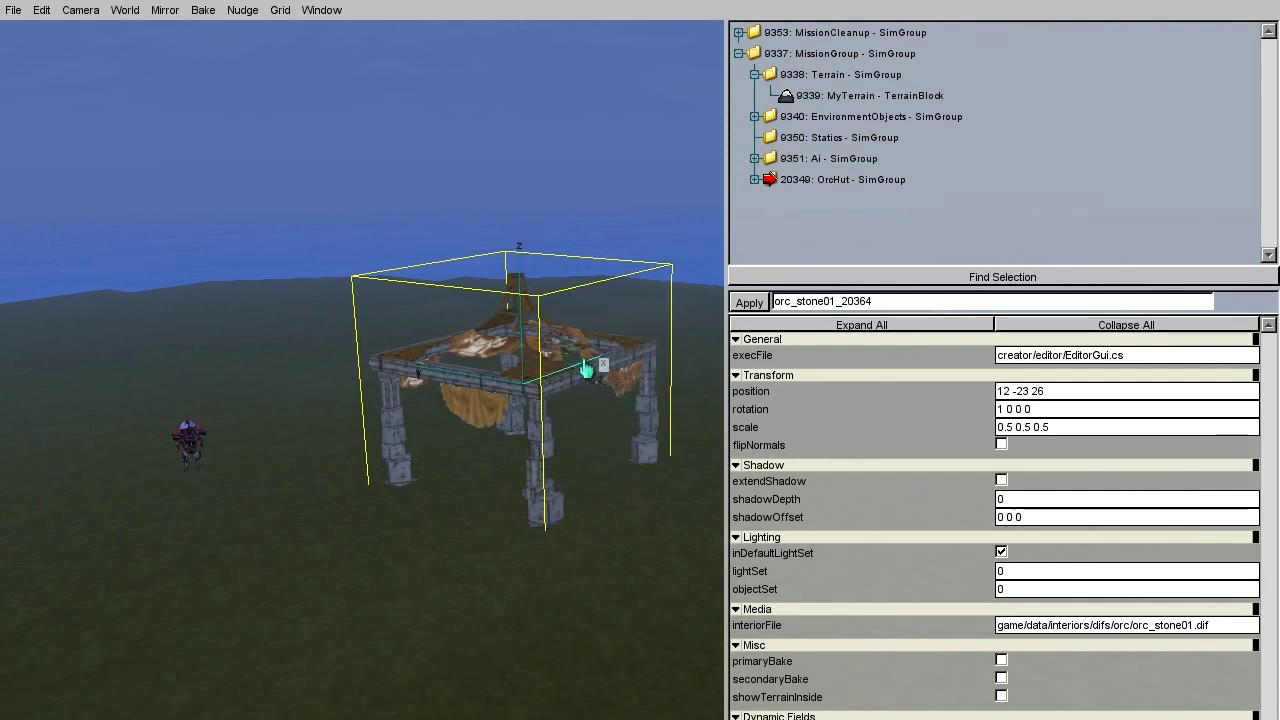
Move the hut along its Y axis to about -16.4, setting the grid movement size to 0.001 for the fine adjustment
drag(502, 385, 279, 337)
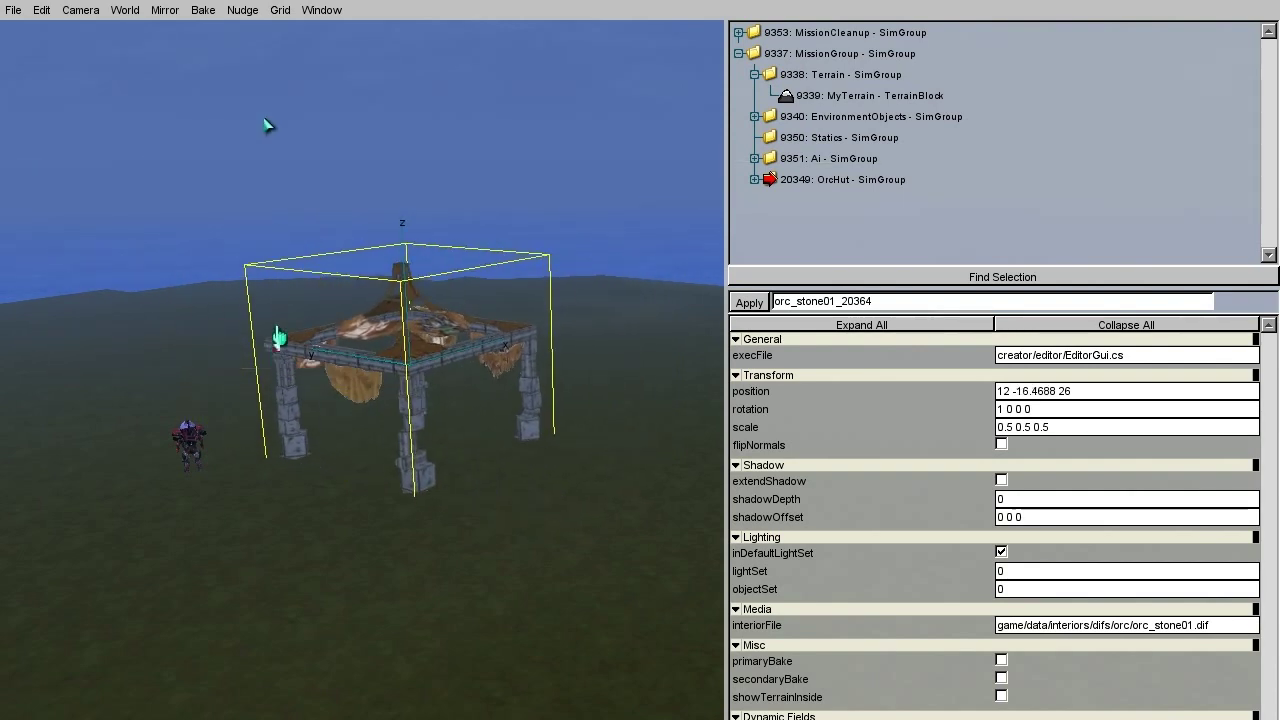
click(280, 10)
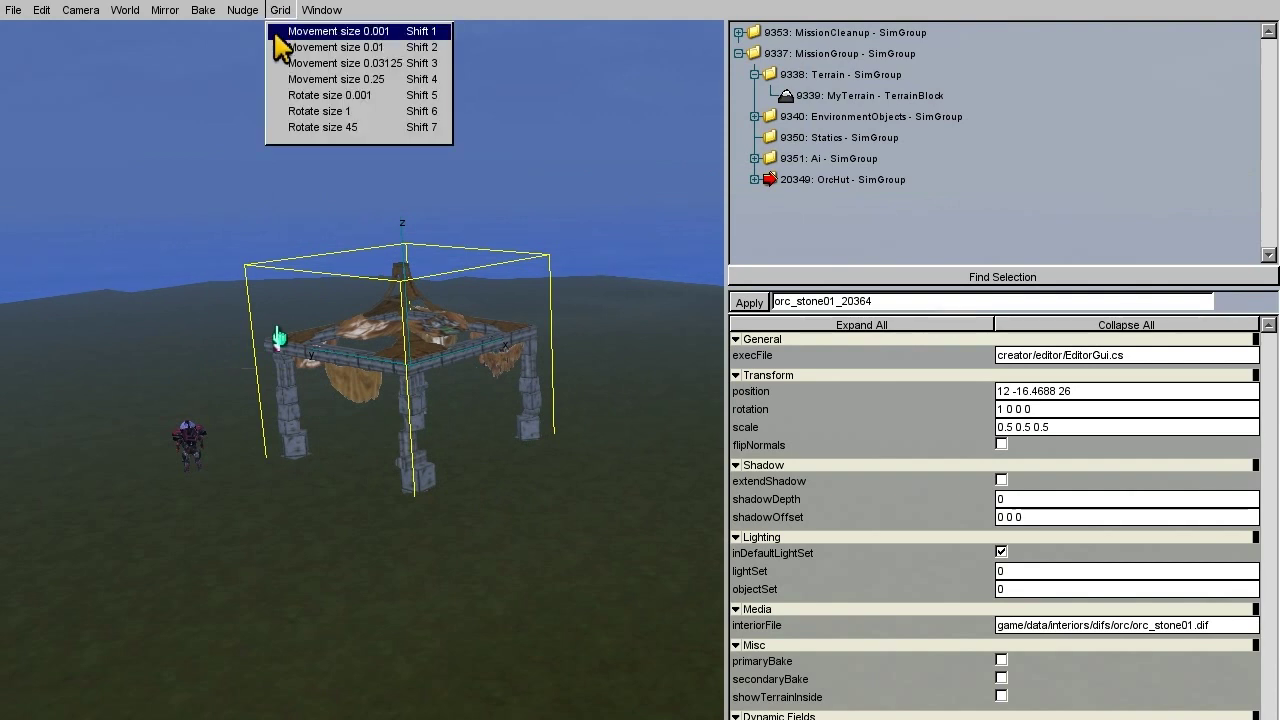
click(280, 33)
drag(349, 354, 405, 415)
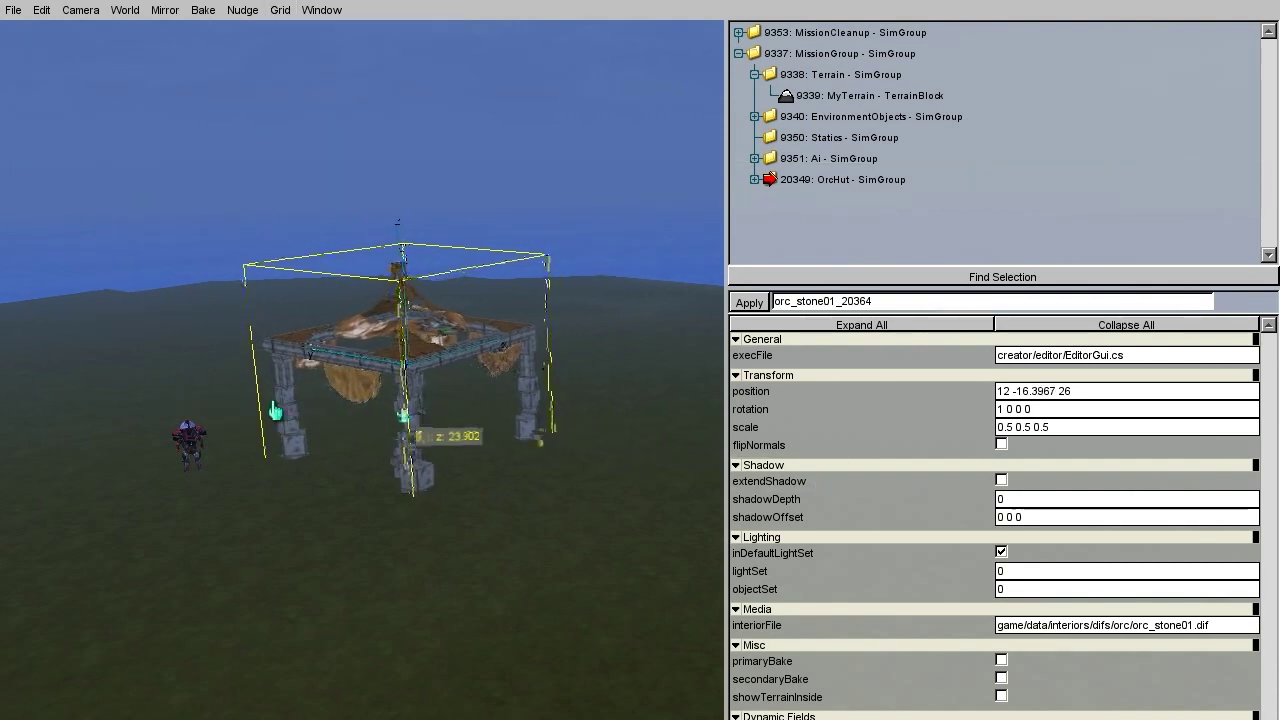
Set the grid movement size to 0.03125 and move the hut over the player character, to about X 4.69, Y -11.26
click(274, 14)
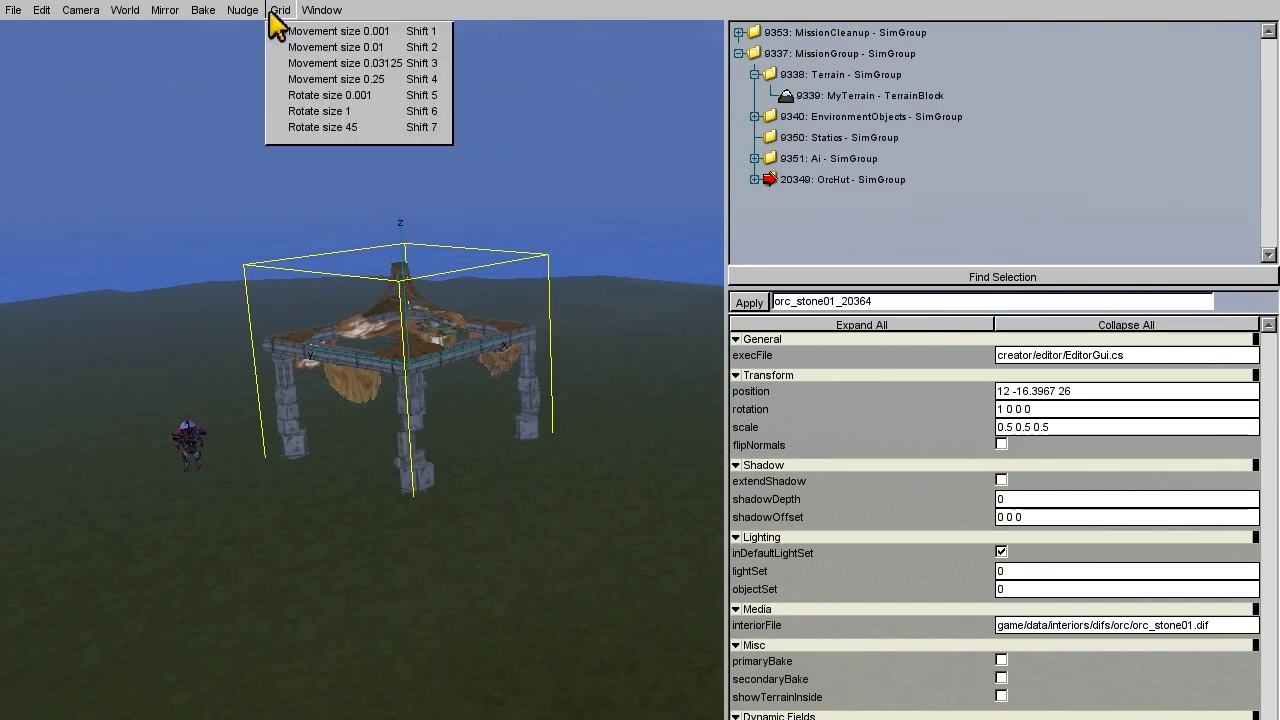
click(272, 63)
drag(449, 366, 278, 367)
key(w)
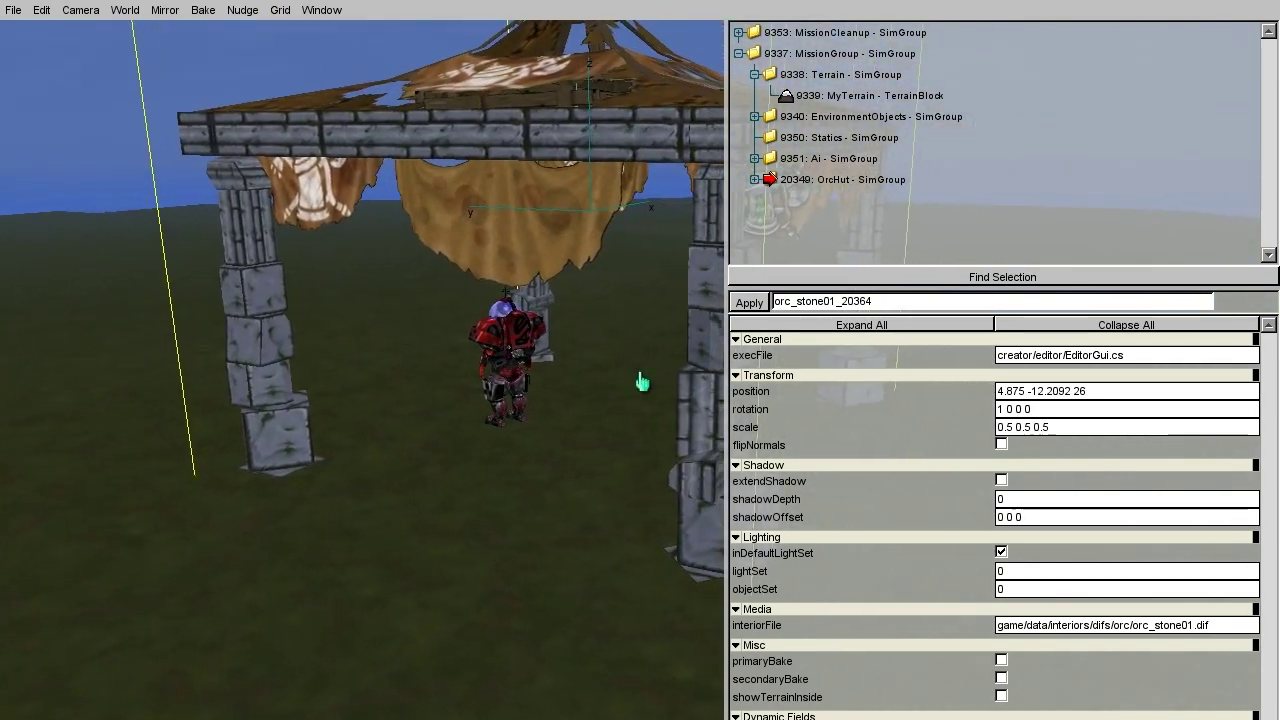
drag(591, 385, 522, 384)
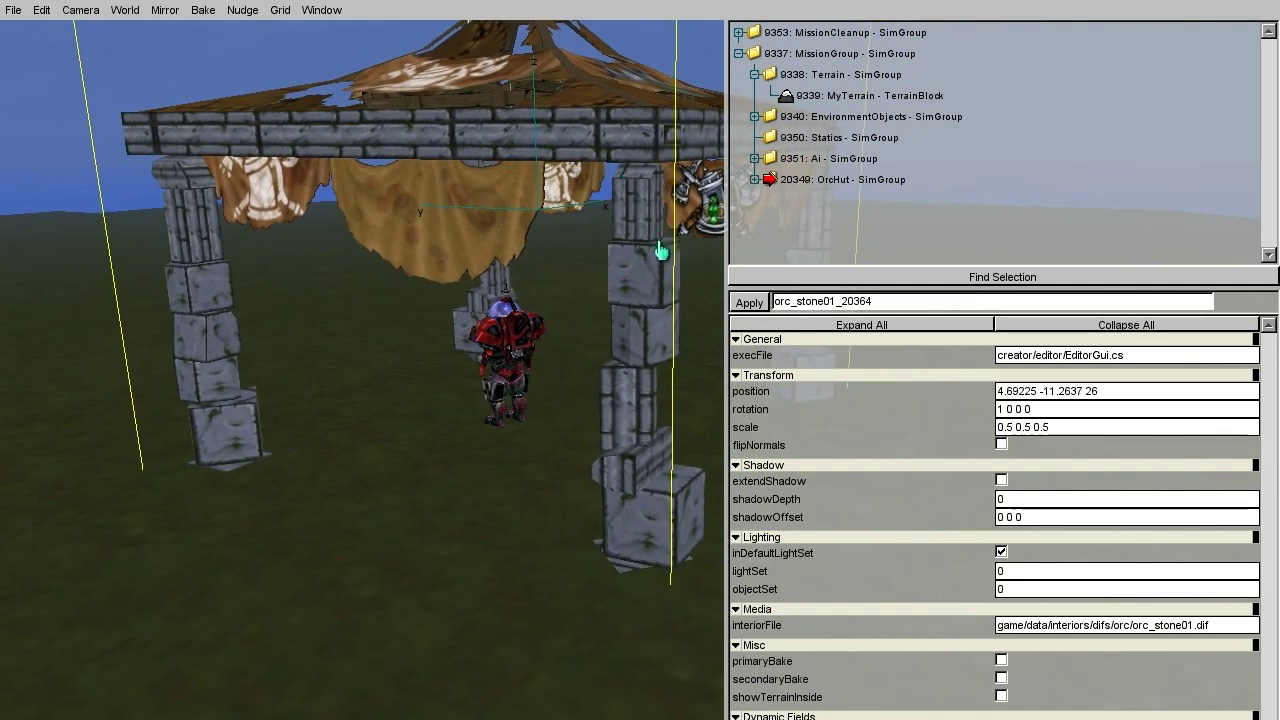
Create a SimGroup named Misc inside the OrcHut group and make it the active group for new objects
key(F4)
click(738, 533)
click(755, 597)
click(818, 618)
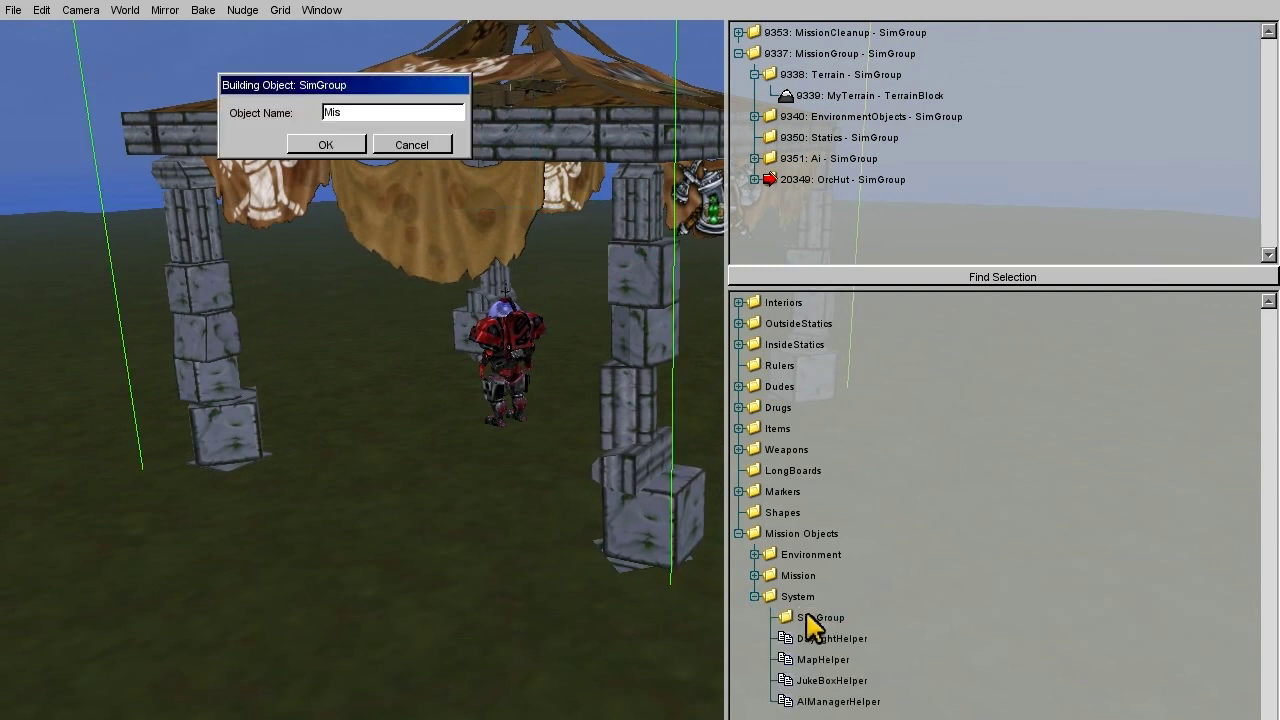
click(345, 148)
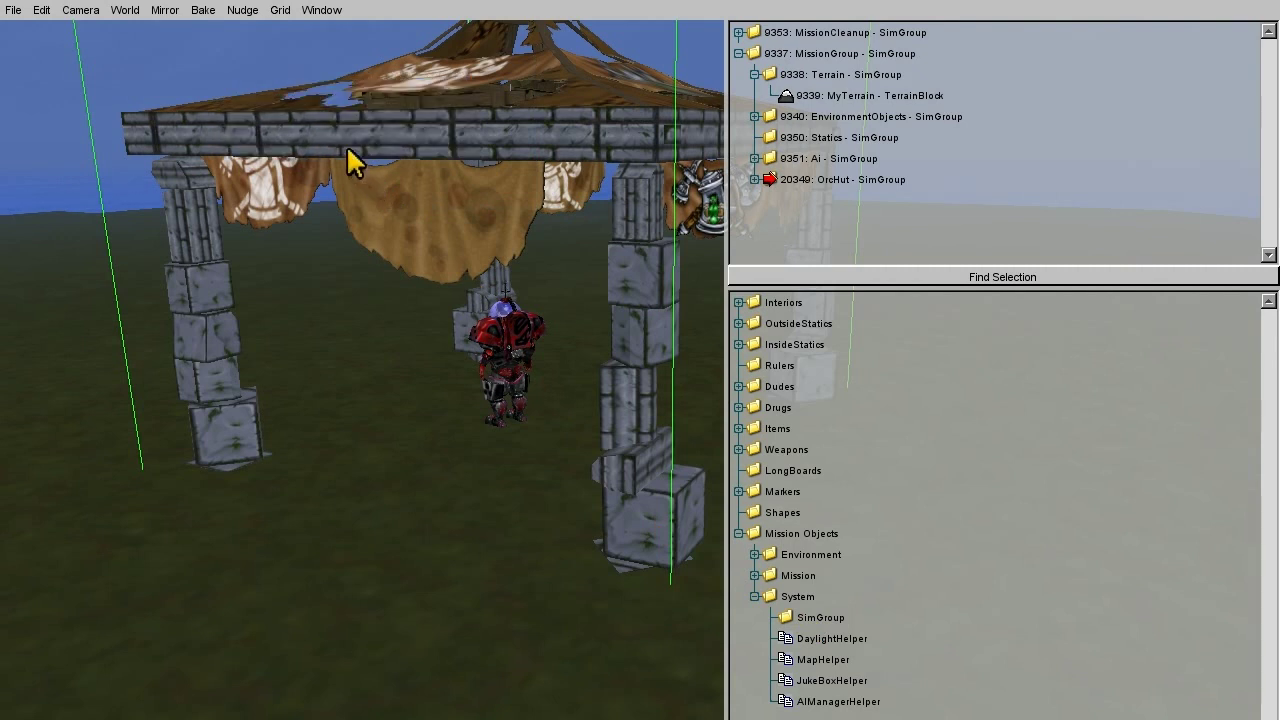
click(760, 180)
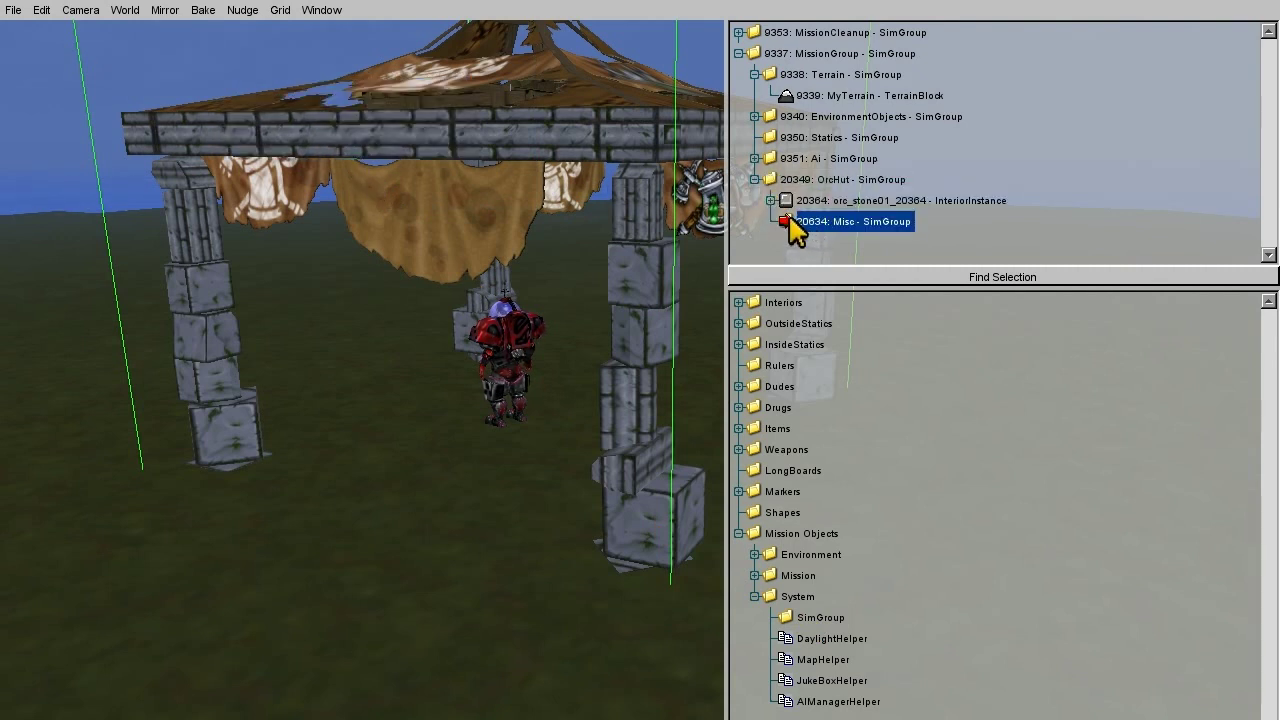
Place an orcsack02 object from the orc set of OutsideStatics in the Misc group, in front of the hut
right_drag(597, 308, 641, 382)
key(w)
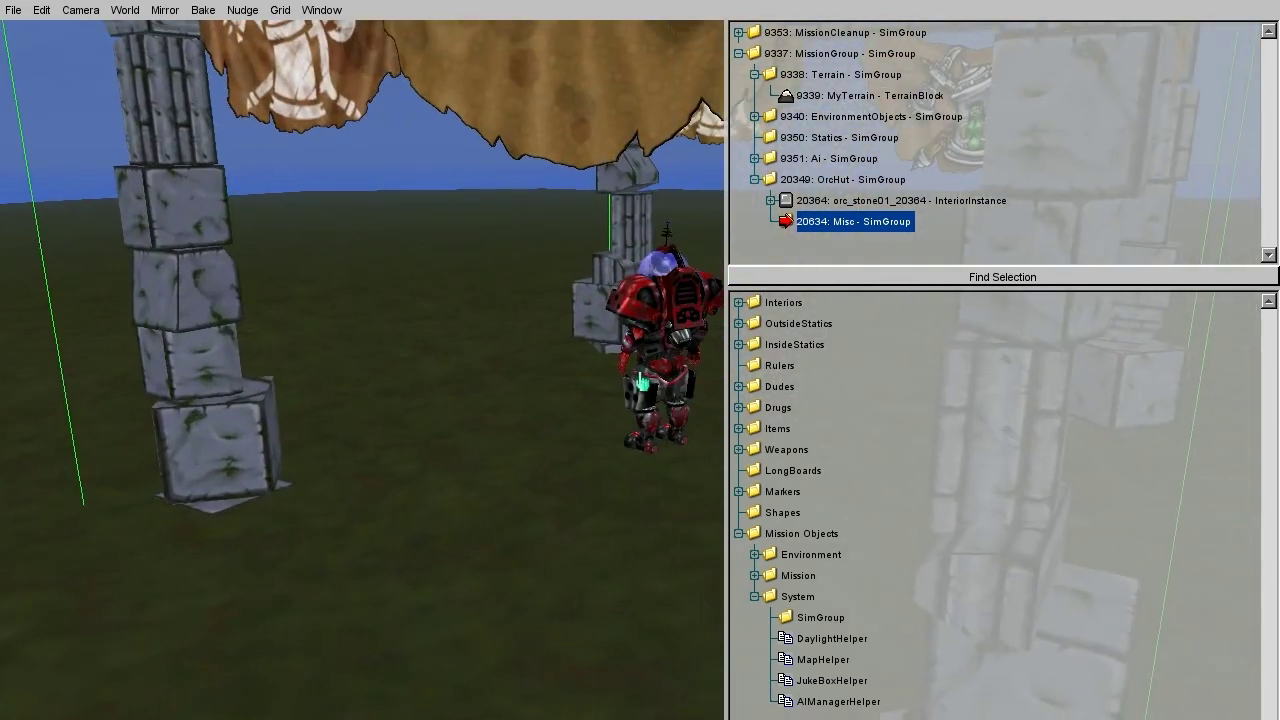
click(739, 343)
scroll(748, 370, down, 3)
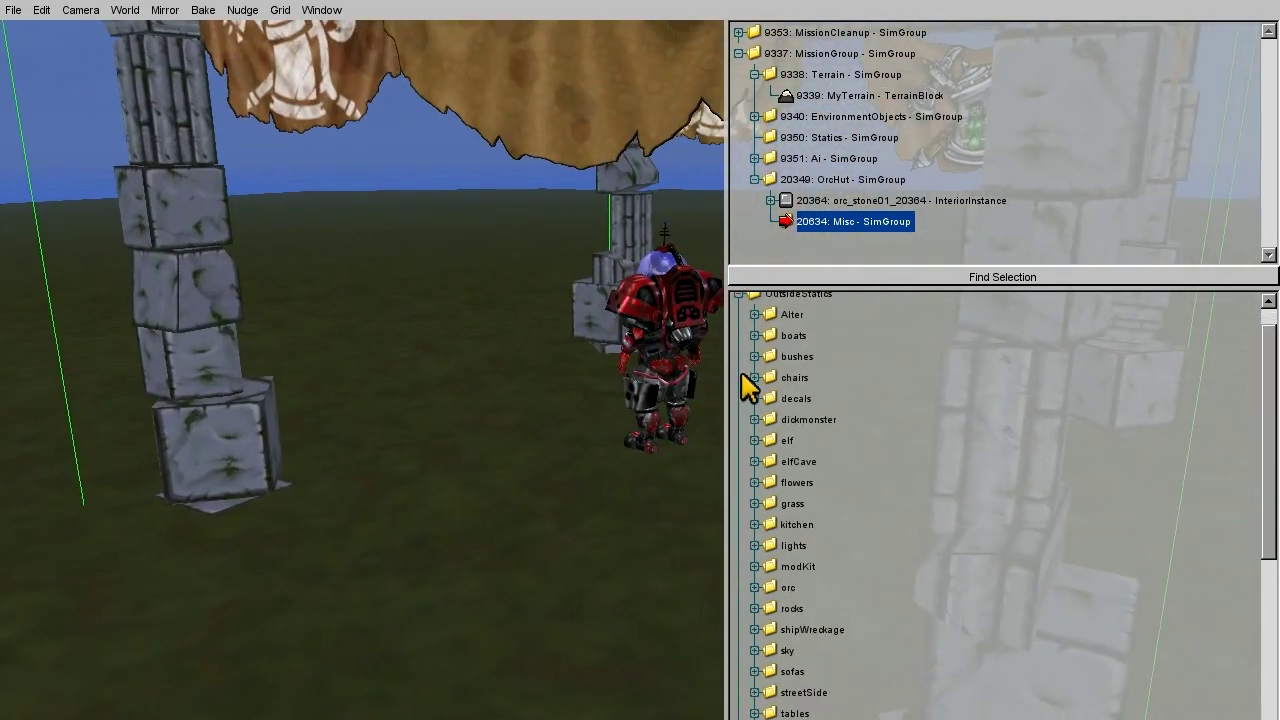
click(755, 567)
scroll(768, 582, down, 5)
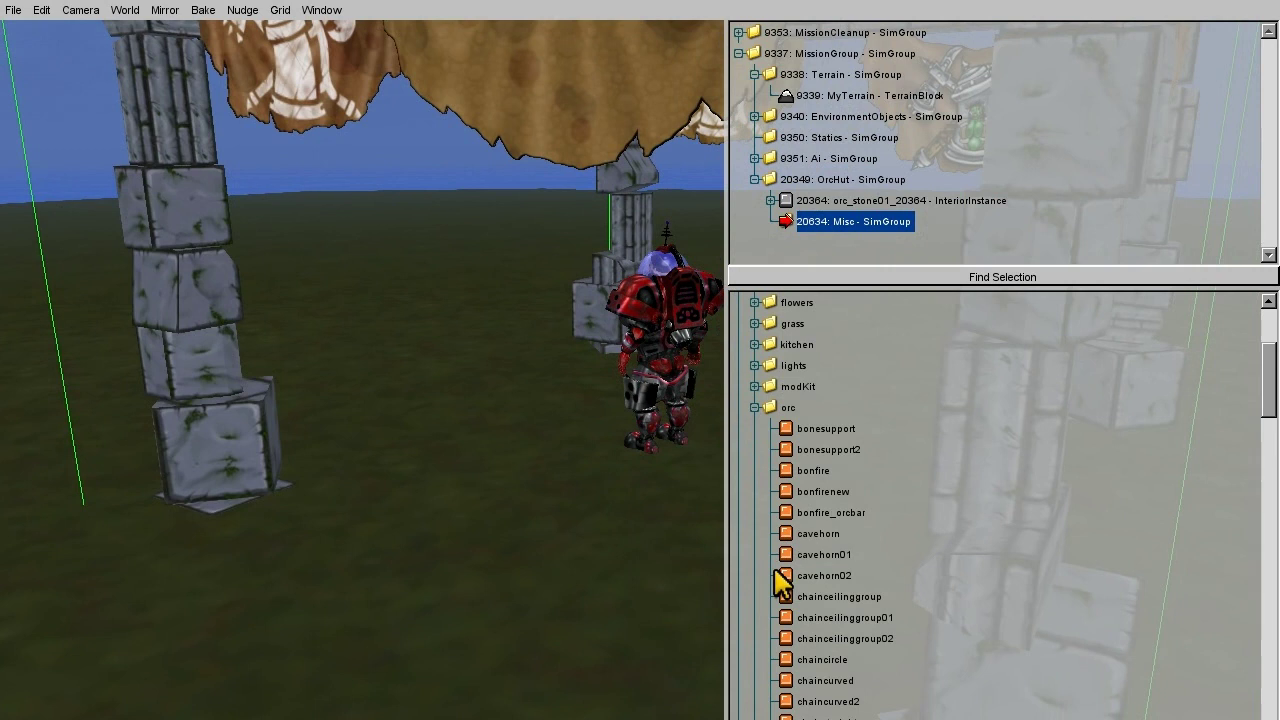
scroll(780, 583, down, 5)
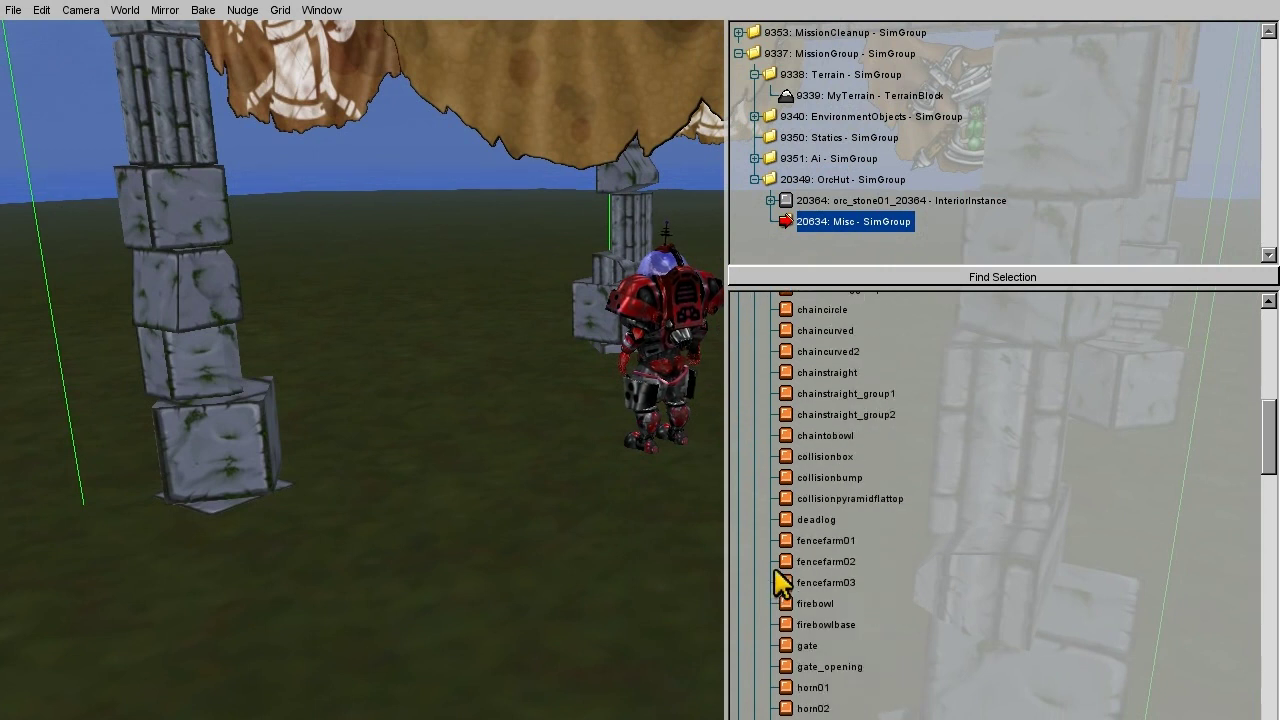
scroll(780, 583, down, 5)
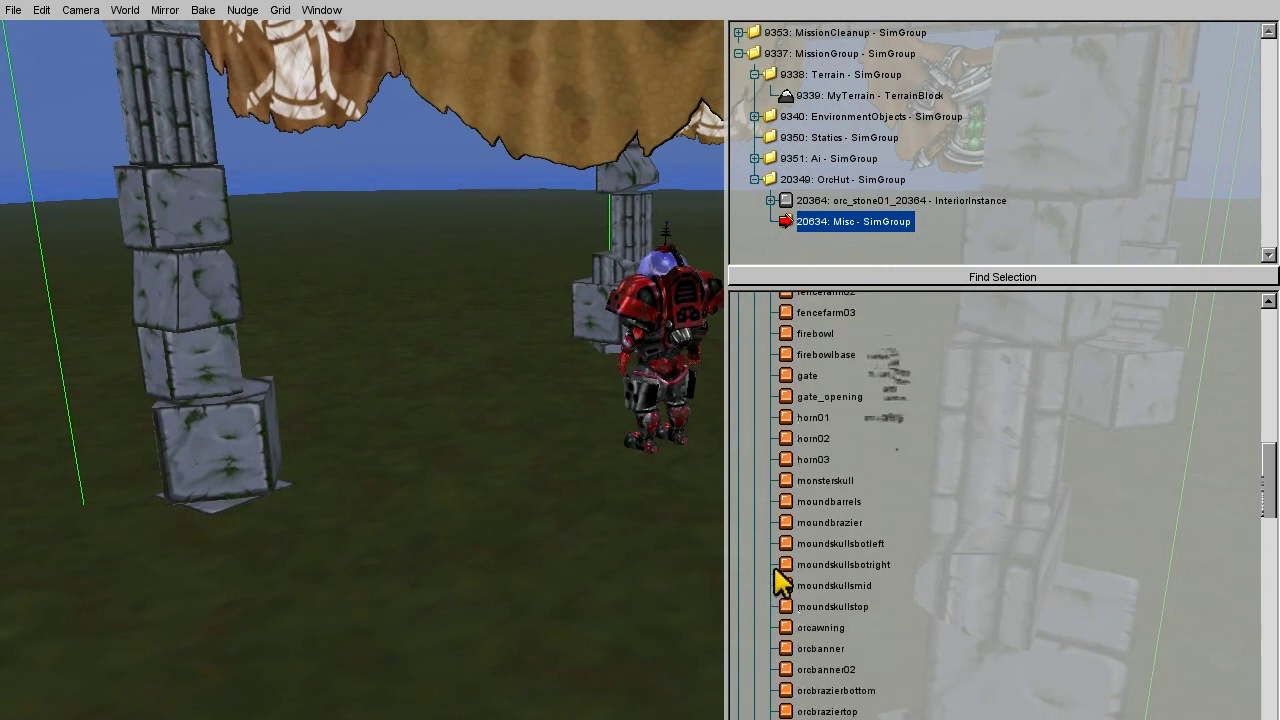
scroll(780, 583, down, 3)
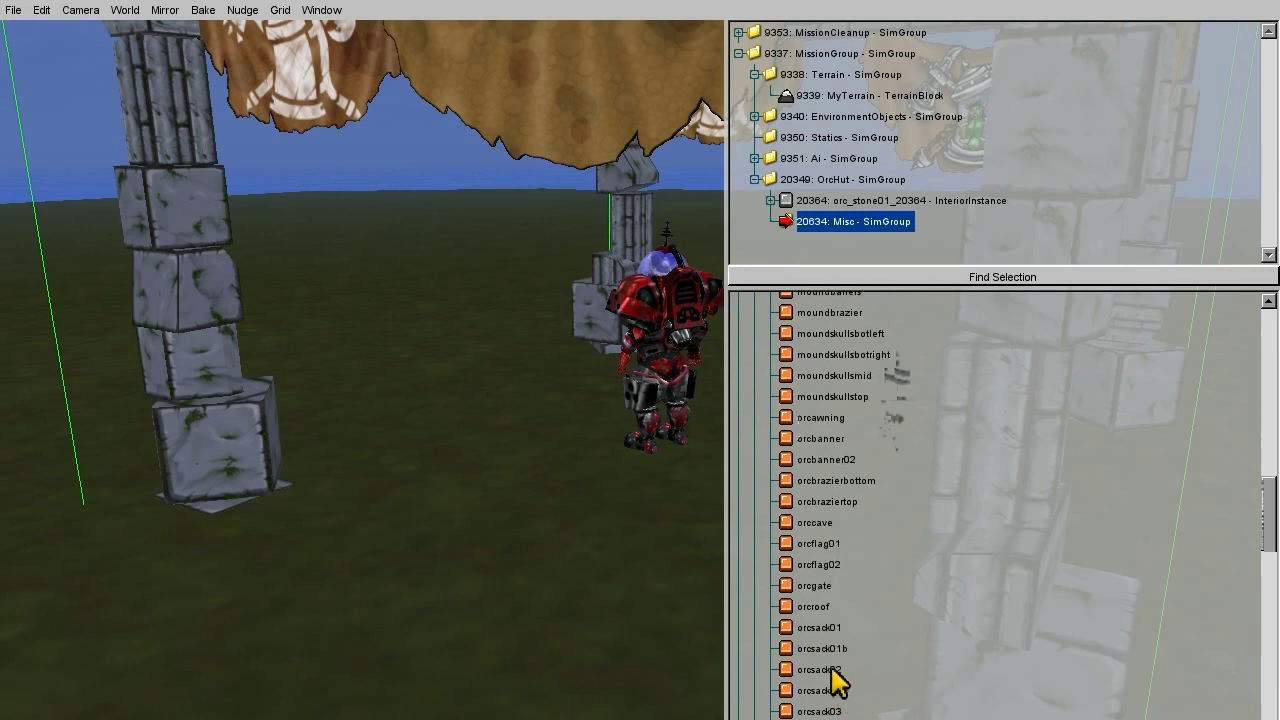
click(822, 670)
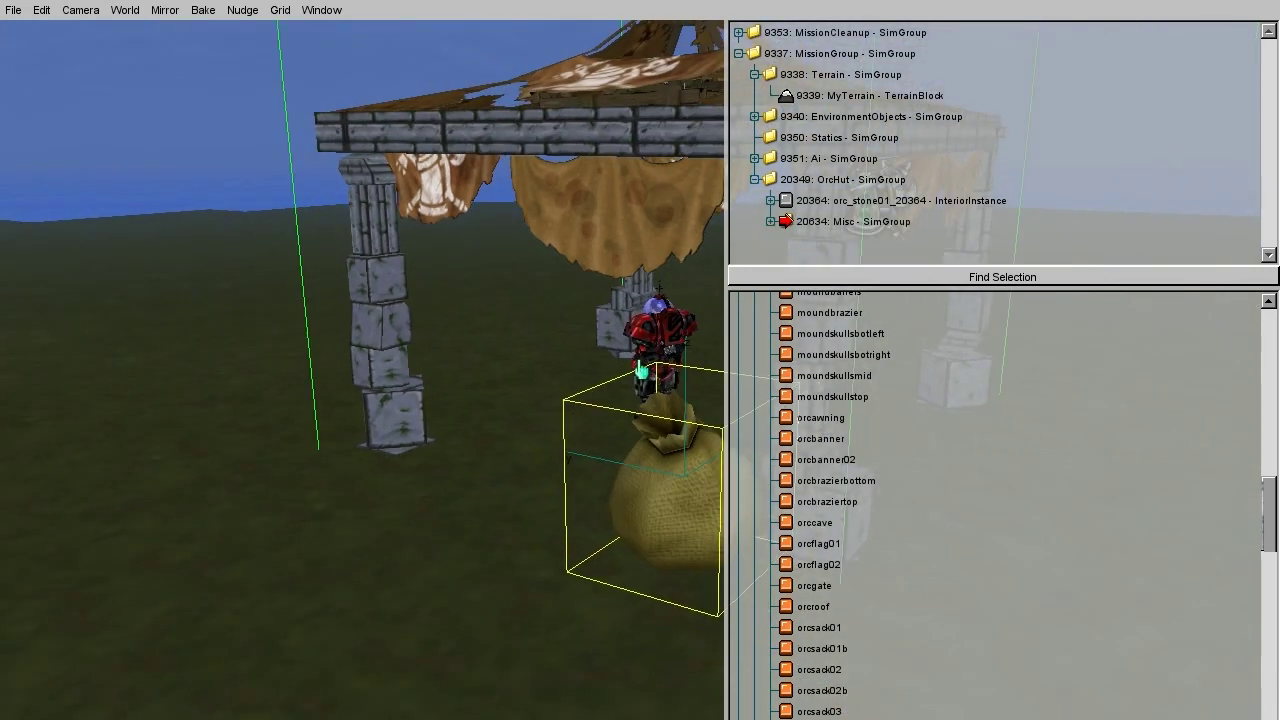
Move the sack onto the ground against the base of the hut's nearest pillar and rotate it slightly
drag(569, 383, 563, 451)
right_drag(563, 451, 563, 510)
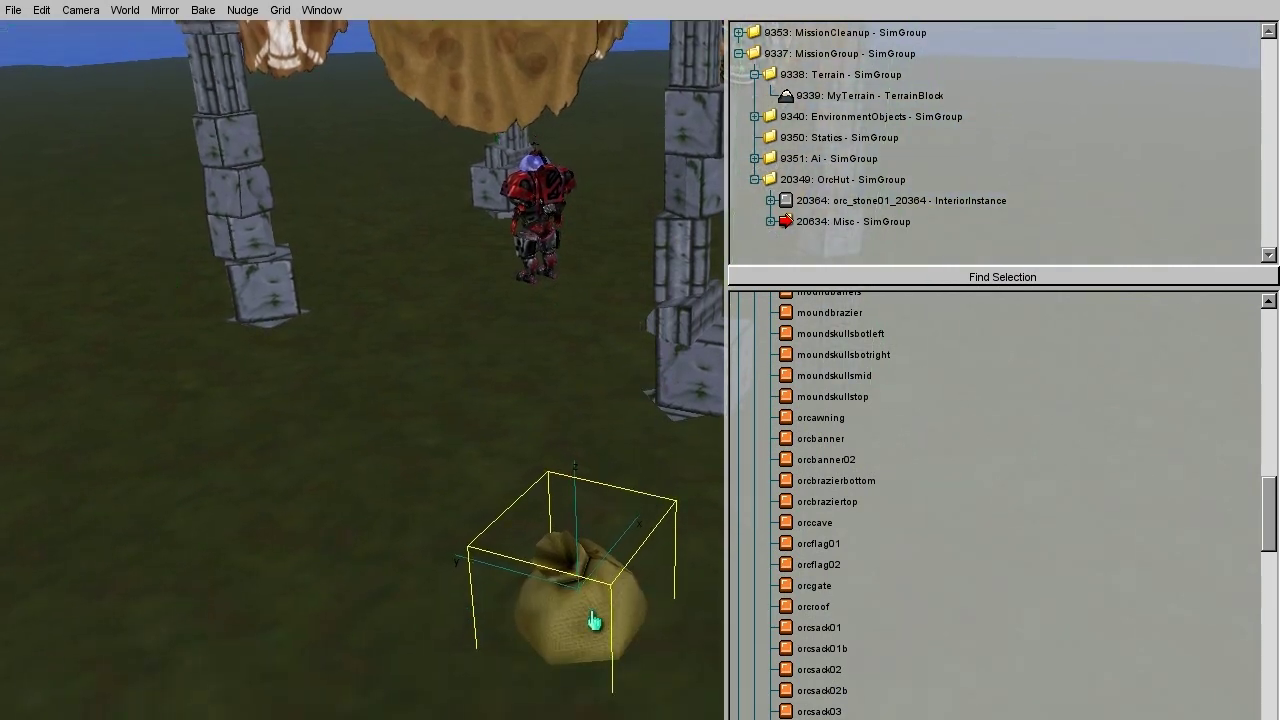
drag(597, 624, 592, 299)
right_drag(592, 299, 680, 197)
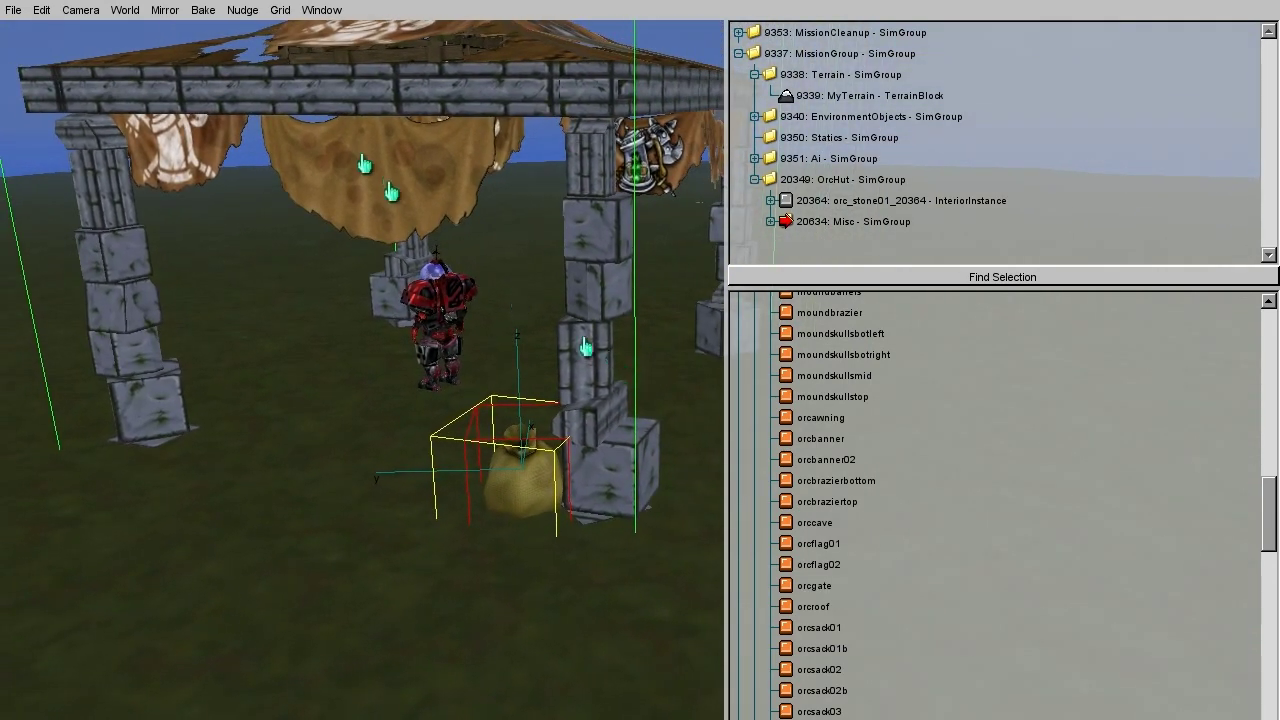
Set new objects to drop at the centroid, then copy and paste the sack
click(125, 12)
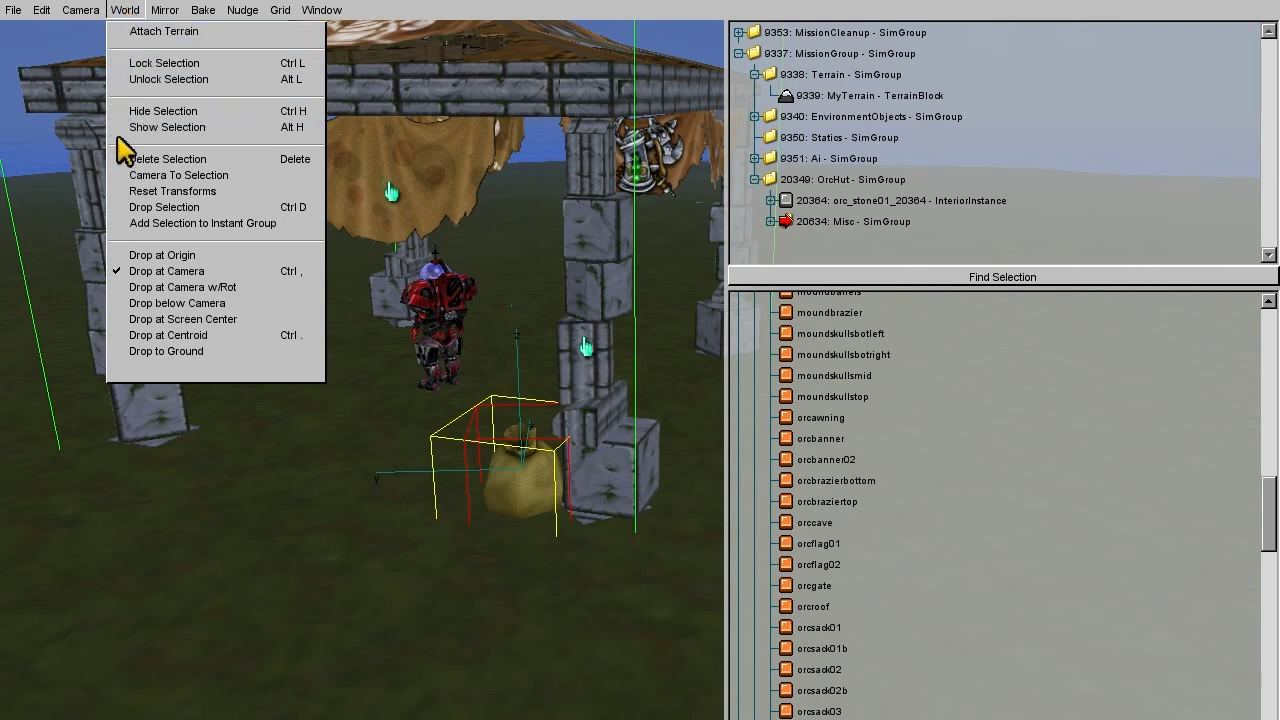
click(117, 338)
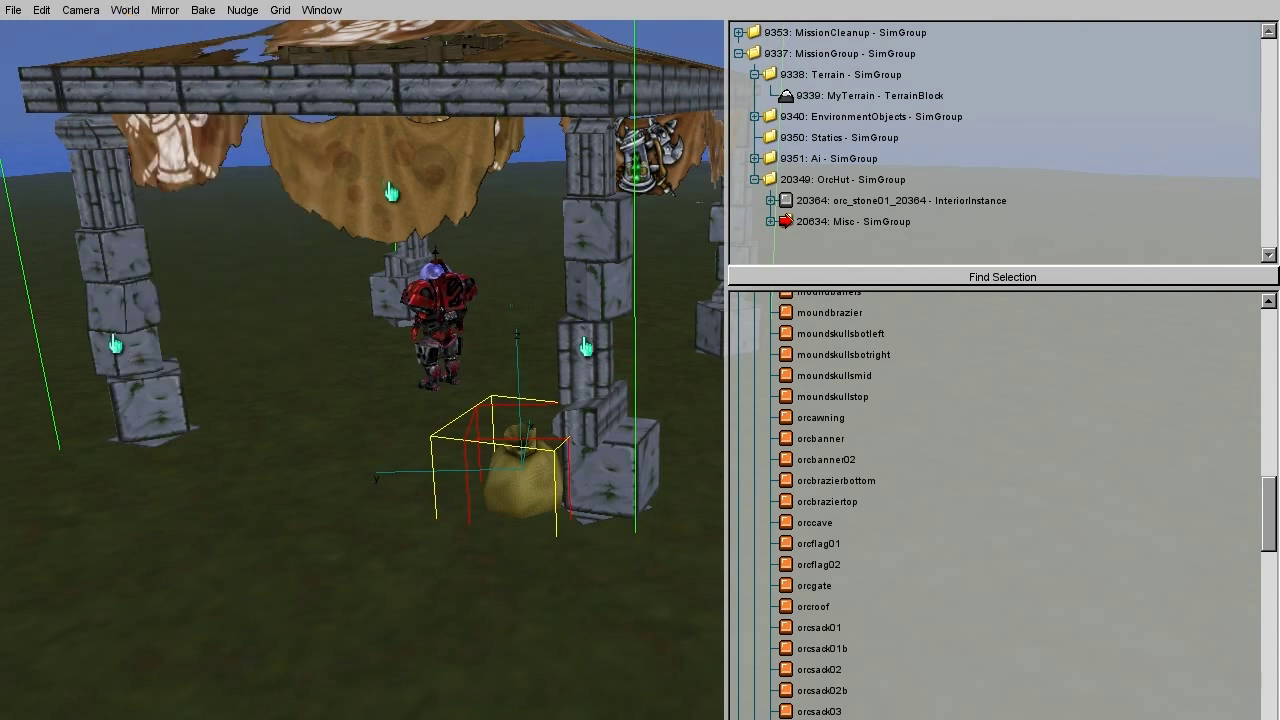
click(42, 11)
click(40, 106)
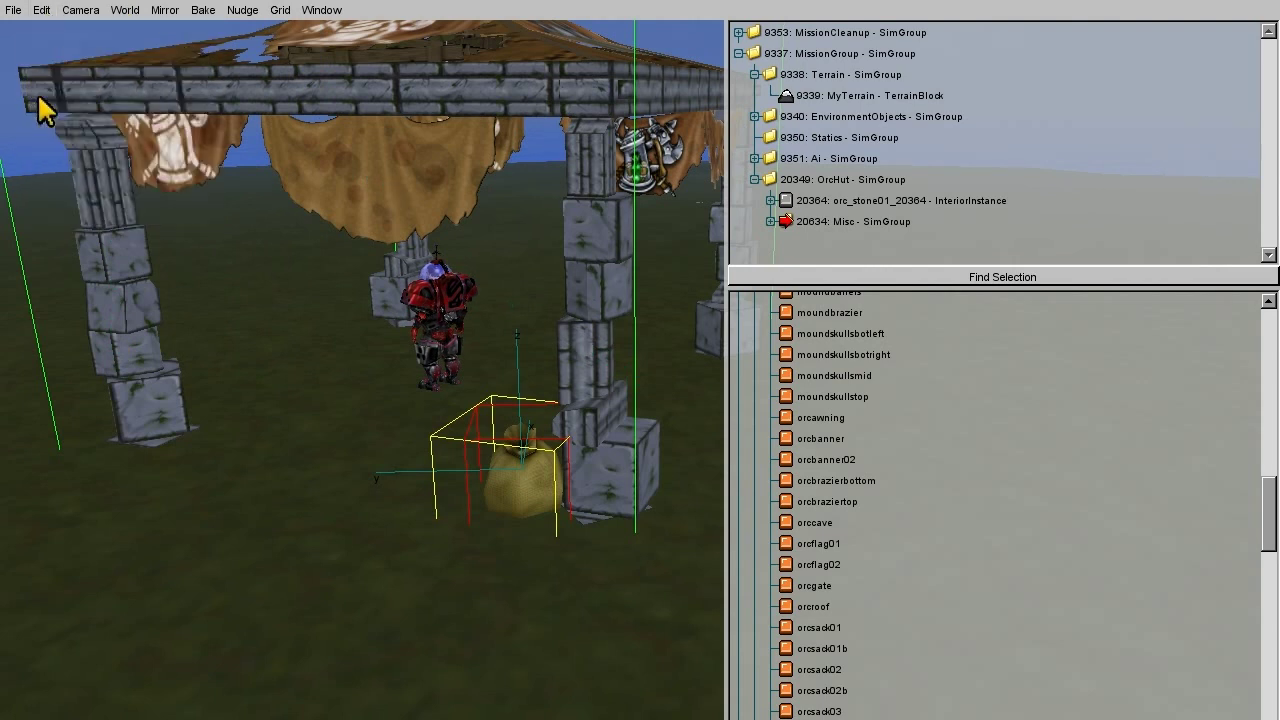
click(42, 11)
click(40, 108)
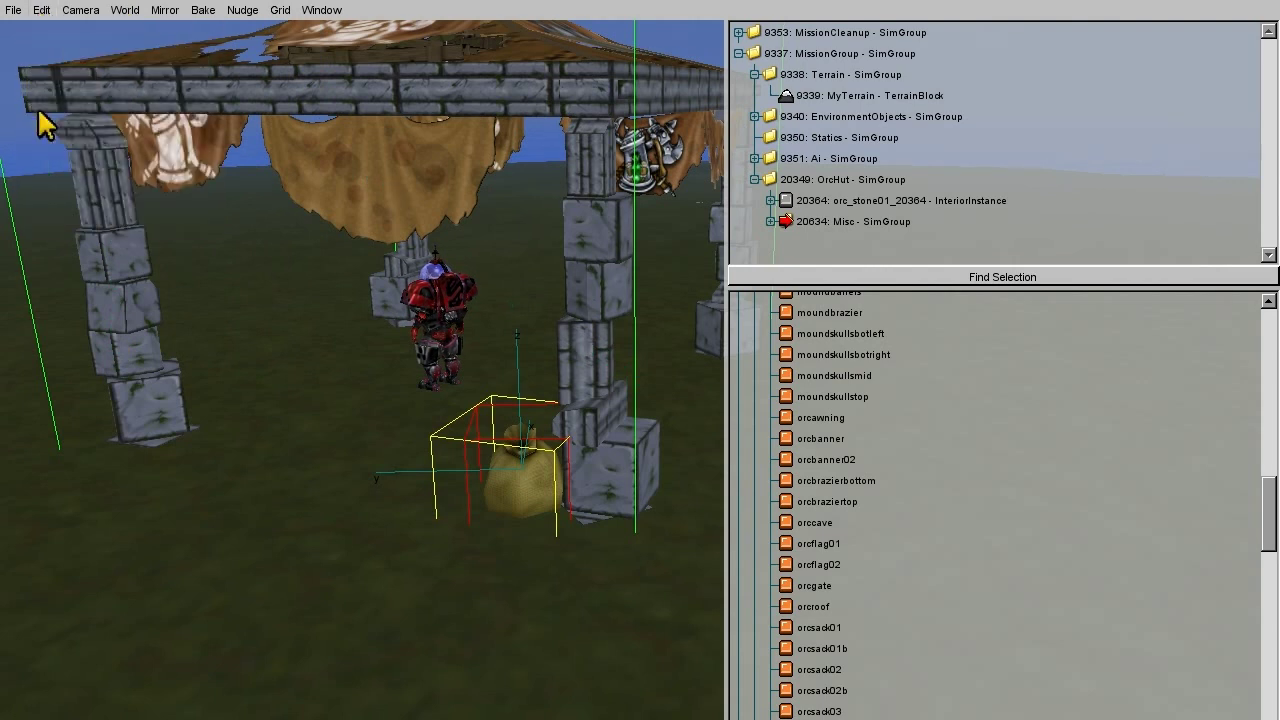
Move the pasted sack beside the other front pillar, partly sunk into the ground, rotate it about its Z axis, and select the hut
drag(440, 440, 319, 488)
drag(180, 451, 100, 446)
alt+drag(202, 369, 200, 328)
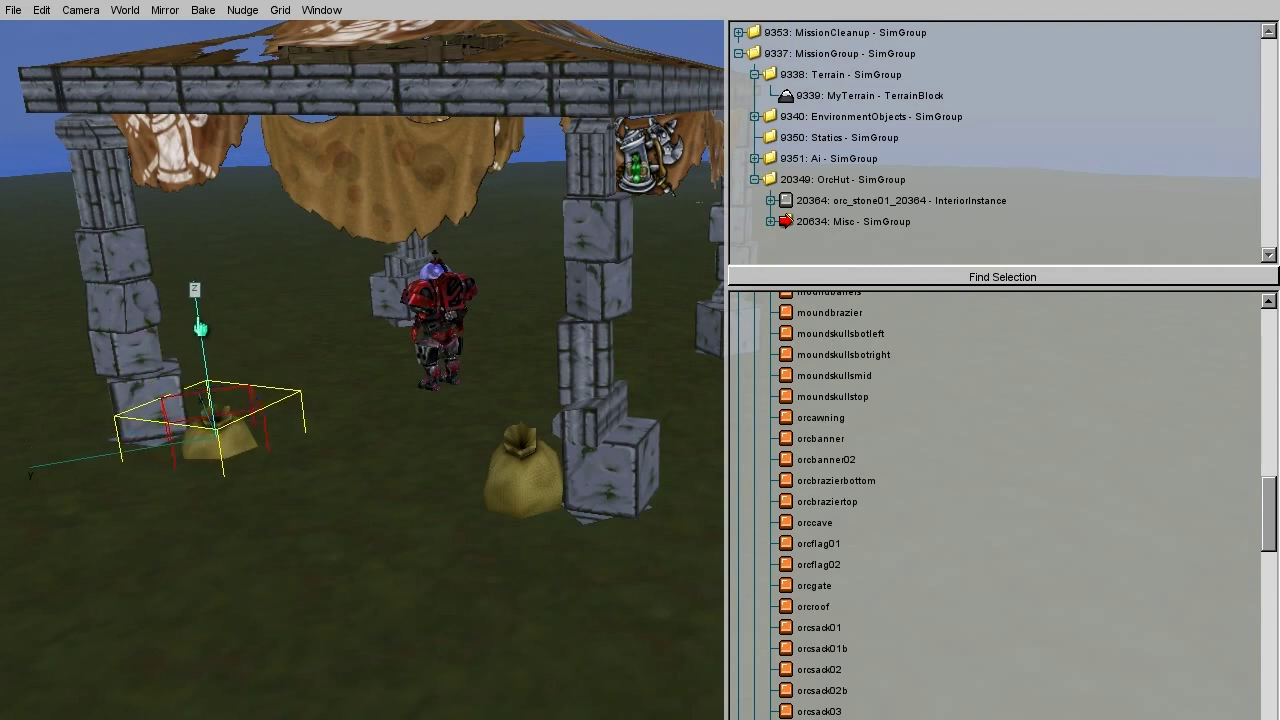
click(315, 304)
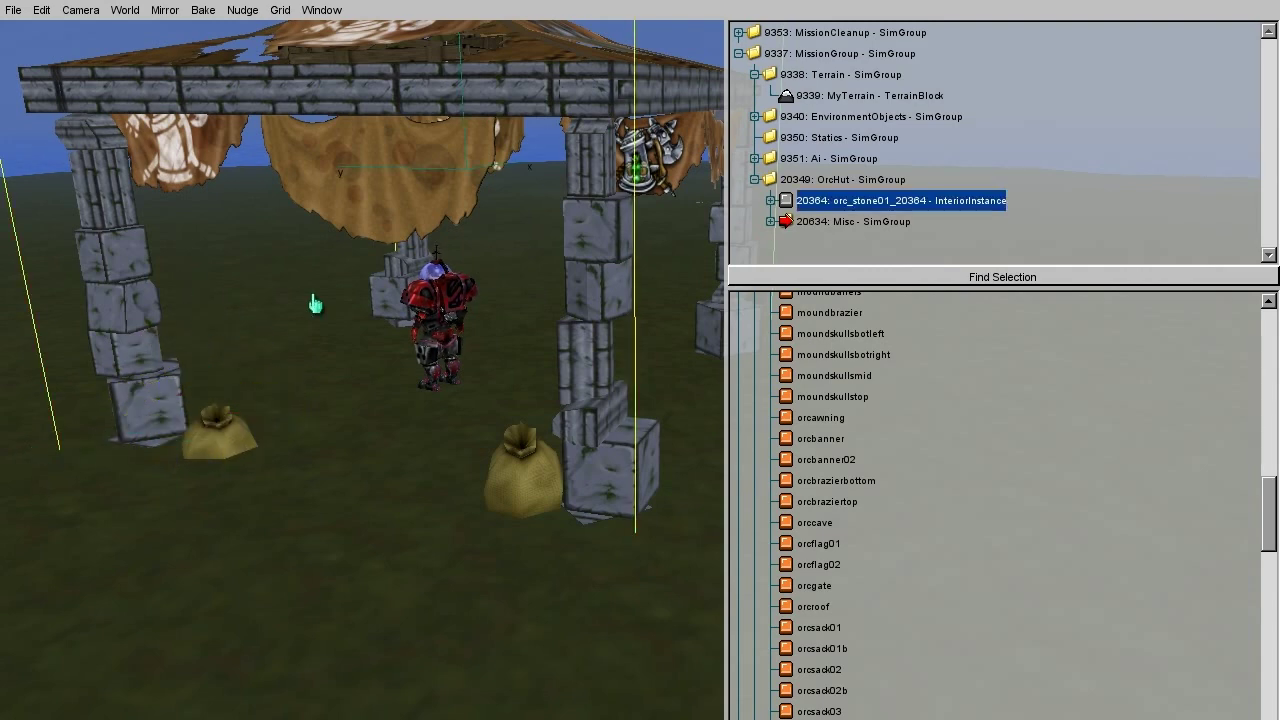
Lock the selected hut interior so it cannot be picked while arranging props
right_drag(315, 304, 300, 202)
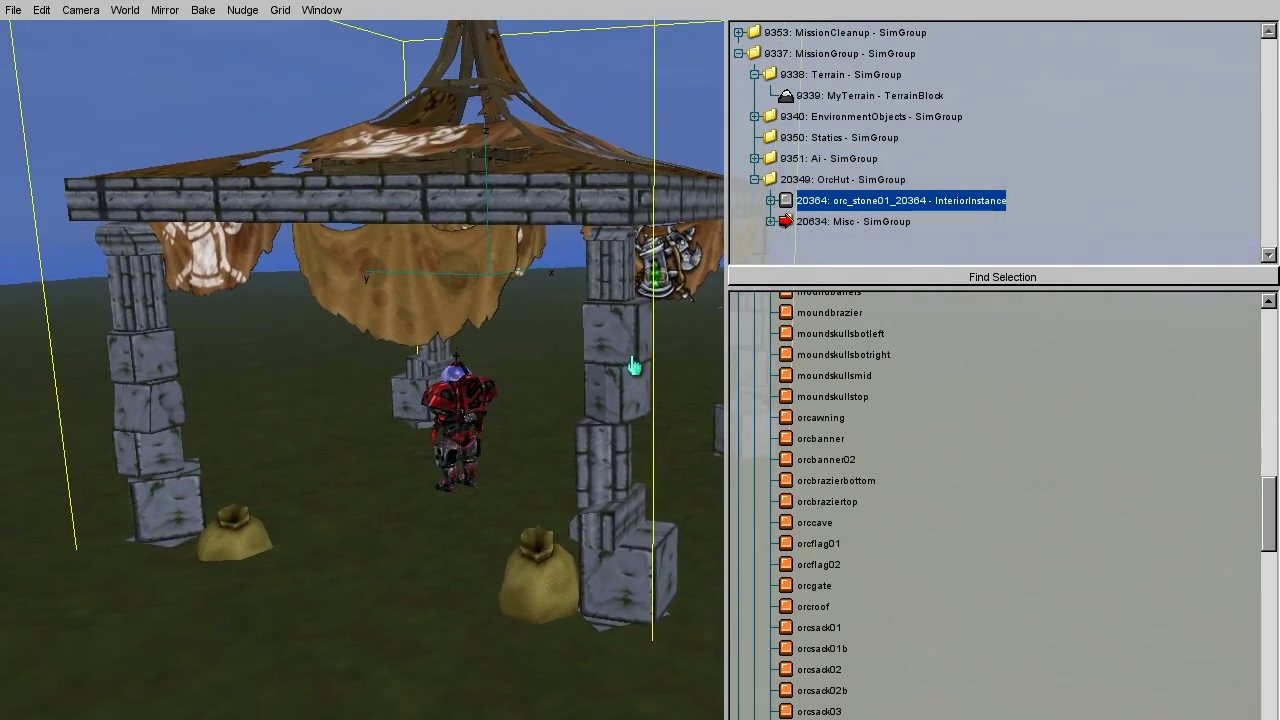
click(125, 10)
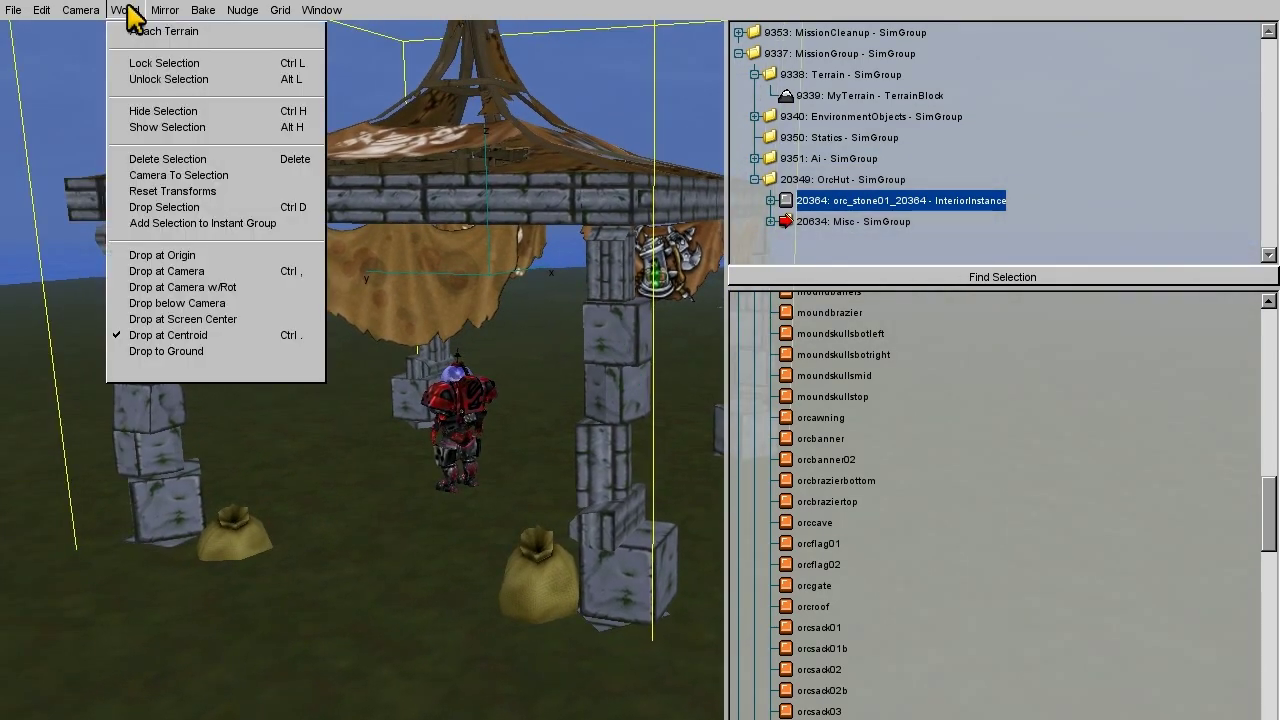
click(127, 66)
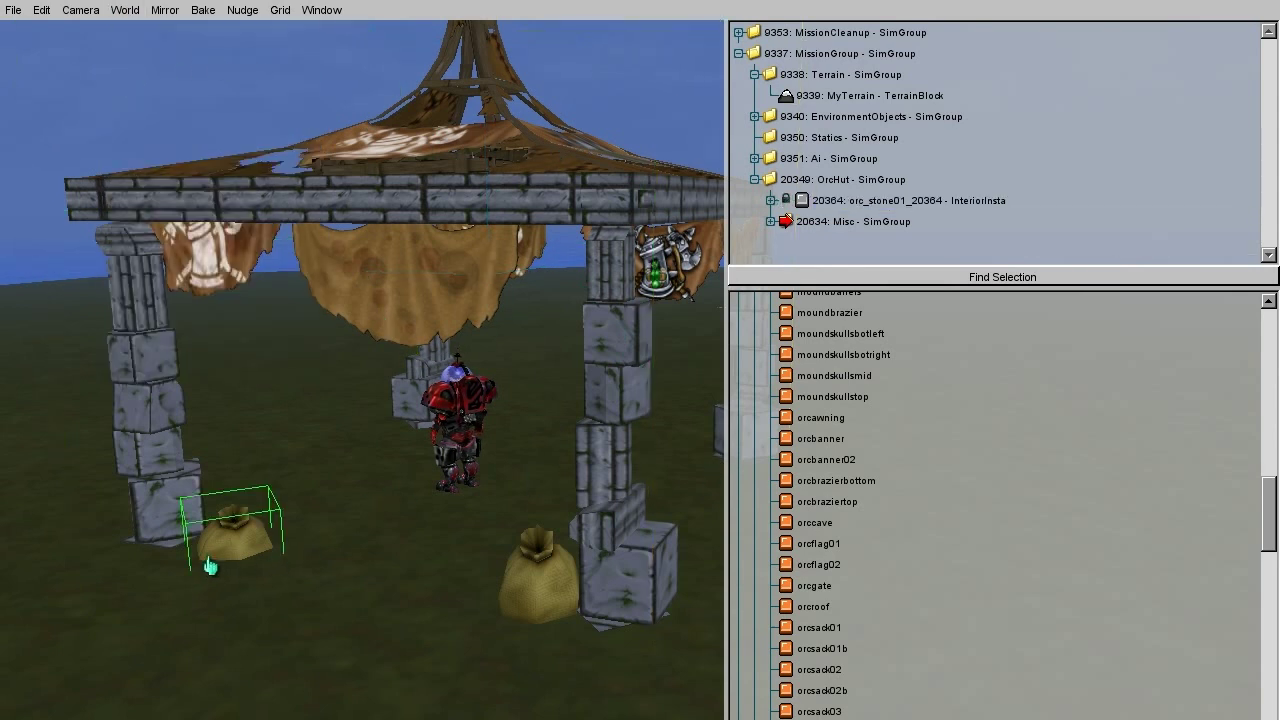
Reselect the locked hut from the OrcHut group, unlock it and lock it again
click(800, 222)
click(835, 202)
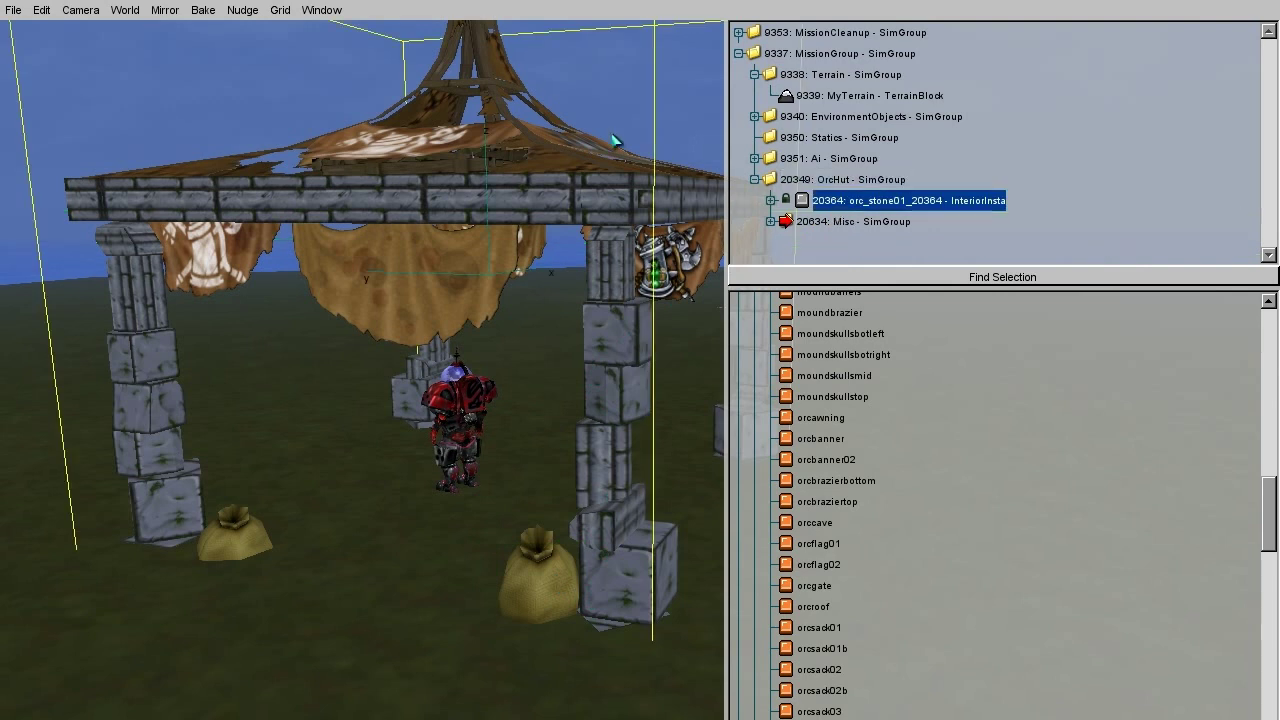
click(125, 12)
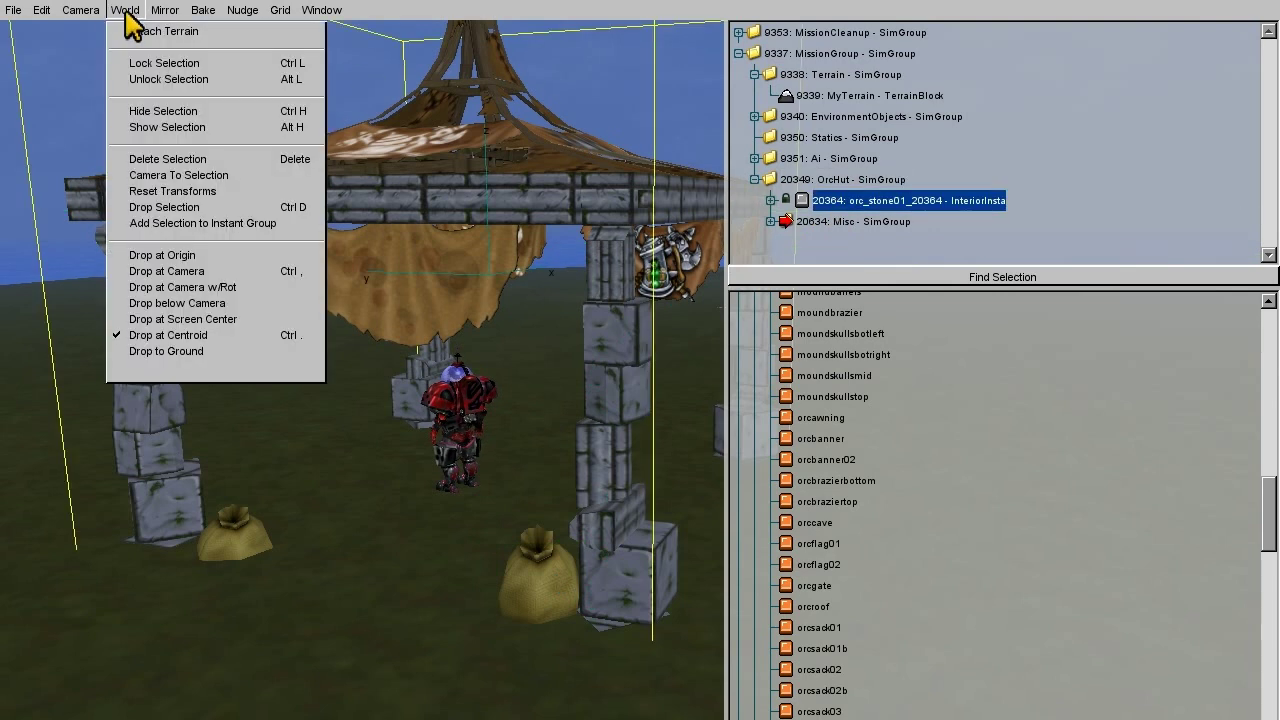
click(127, 82)
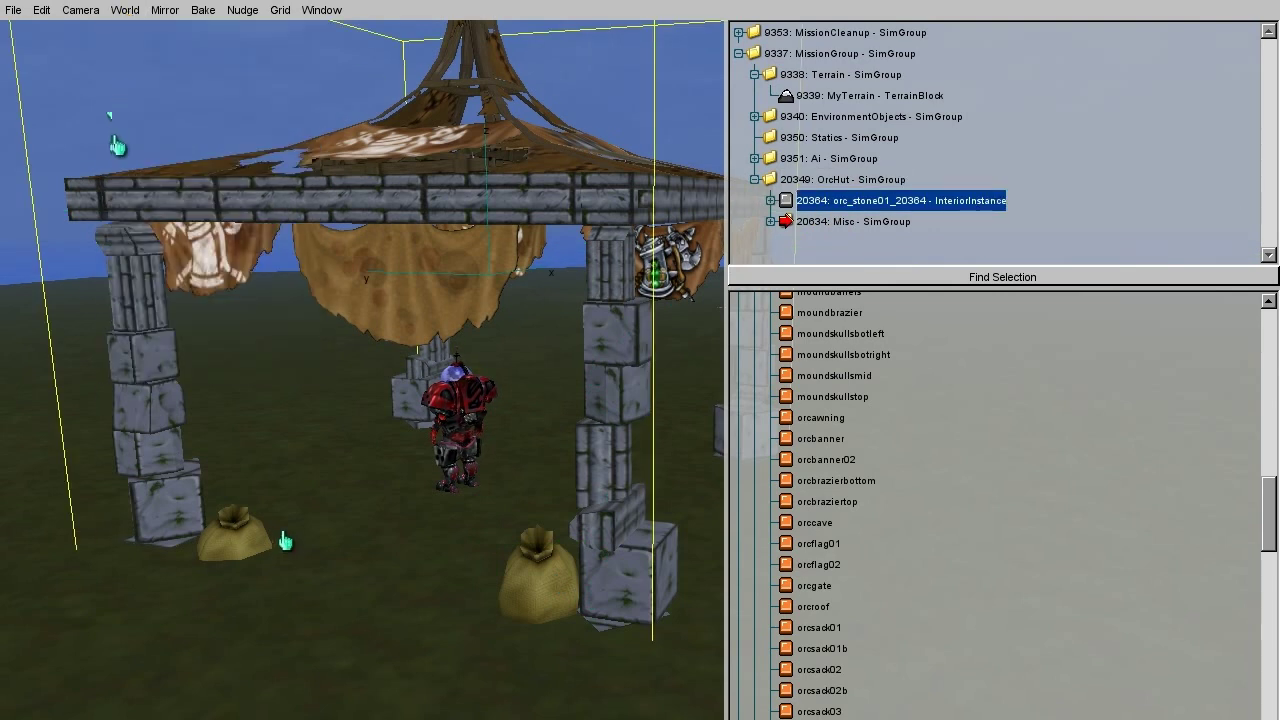
click(83, 548)
click(251, 551)
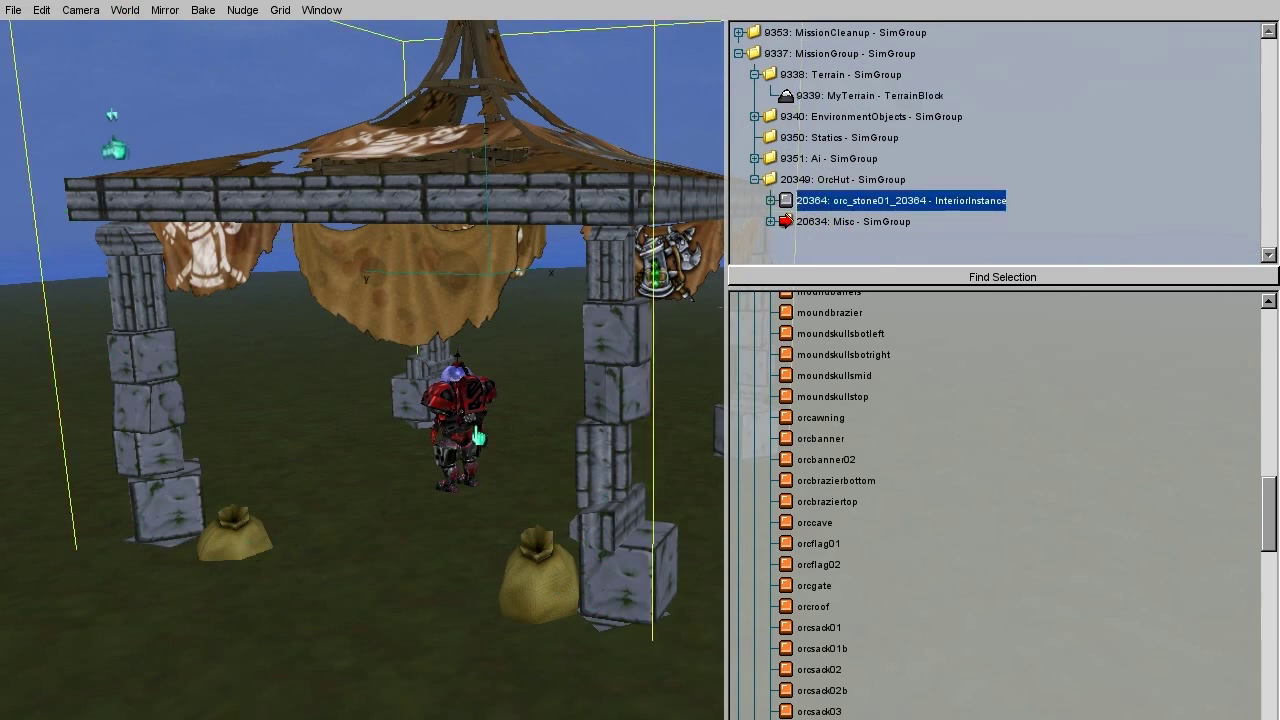
click(130, 10)
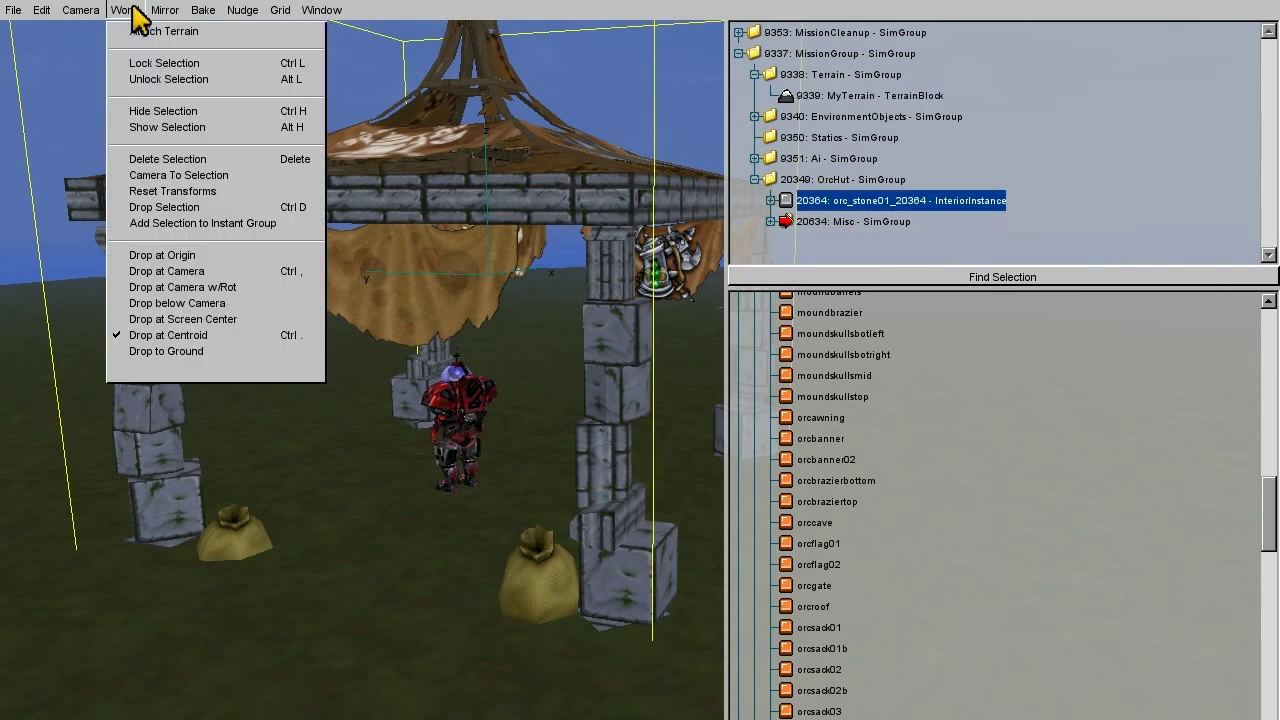
click(117, 68)
Duplicate the sack at the left front pillar, adjust the copy's height and place it beside the hut's right rear pillar
click(229, 540)
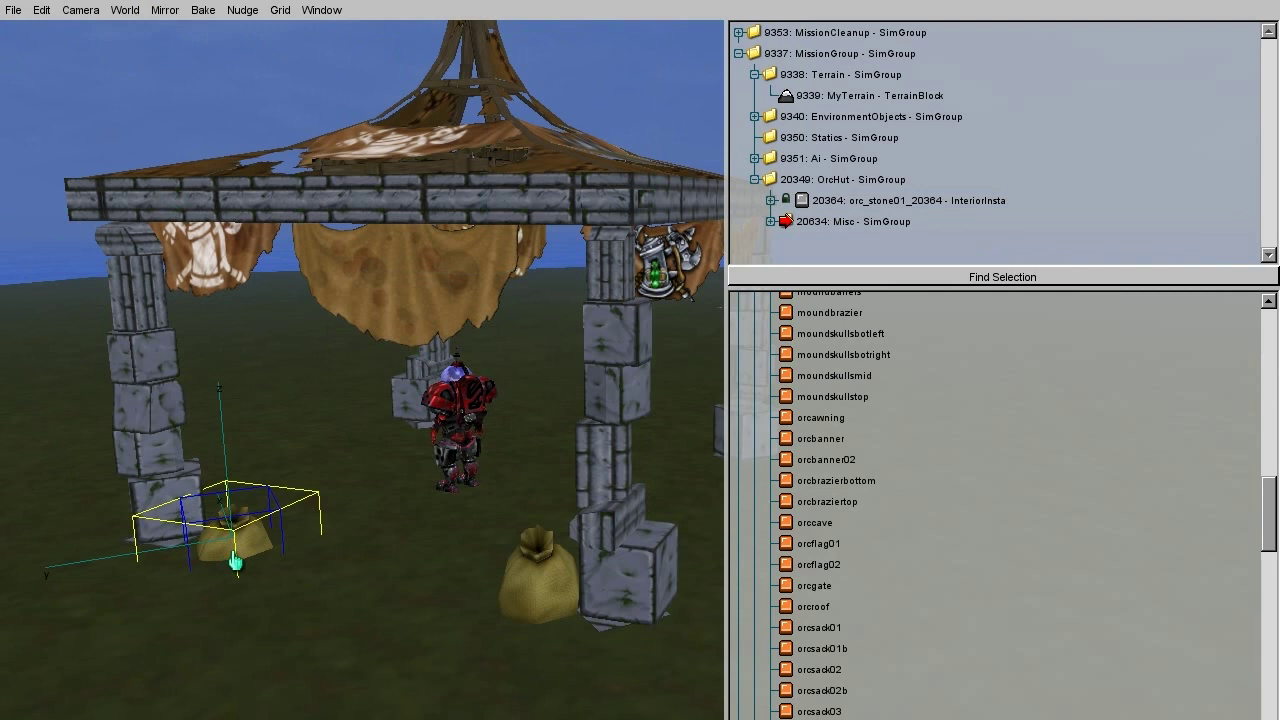
drag(227, 547, 436, 437)
ctrl+alt+drag(405, 373, 403, 345)
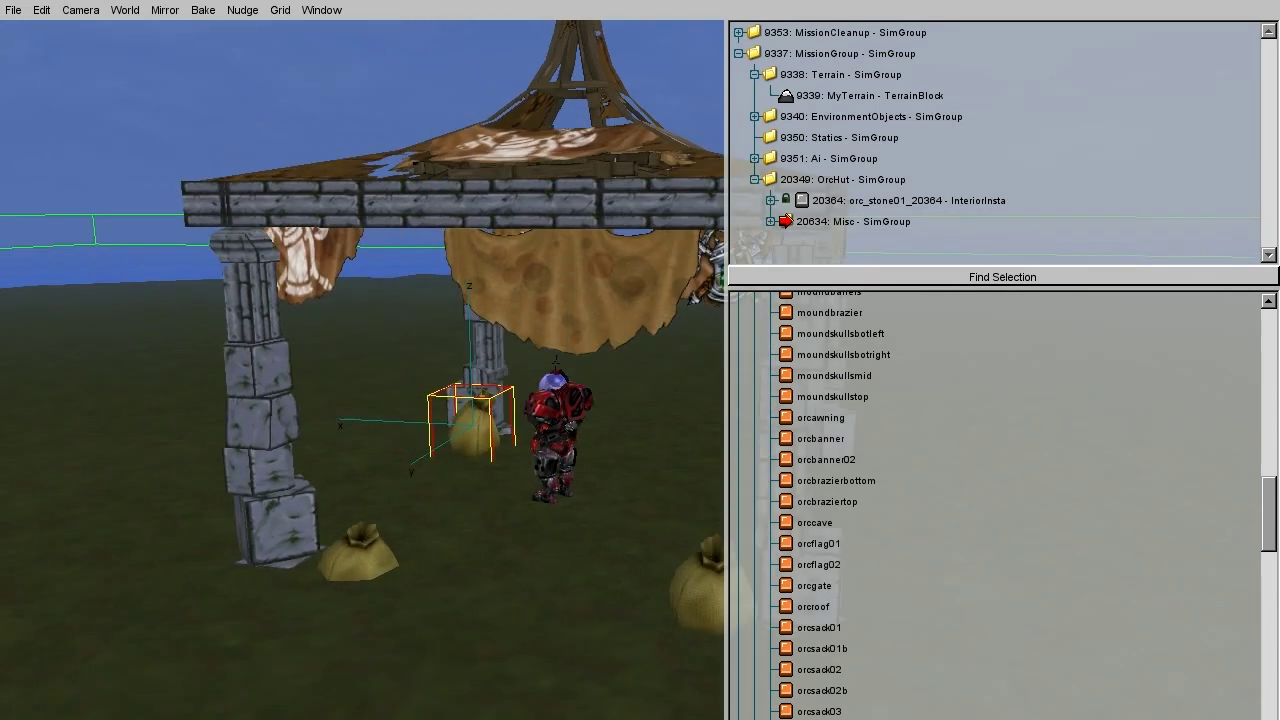
right_drag(640, 360, 638, 375)
drag(387, 430, 802, 390)
right_drag(802, 390, 852, 387)
key(d)
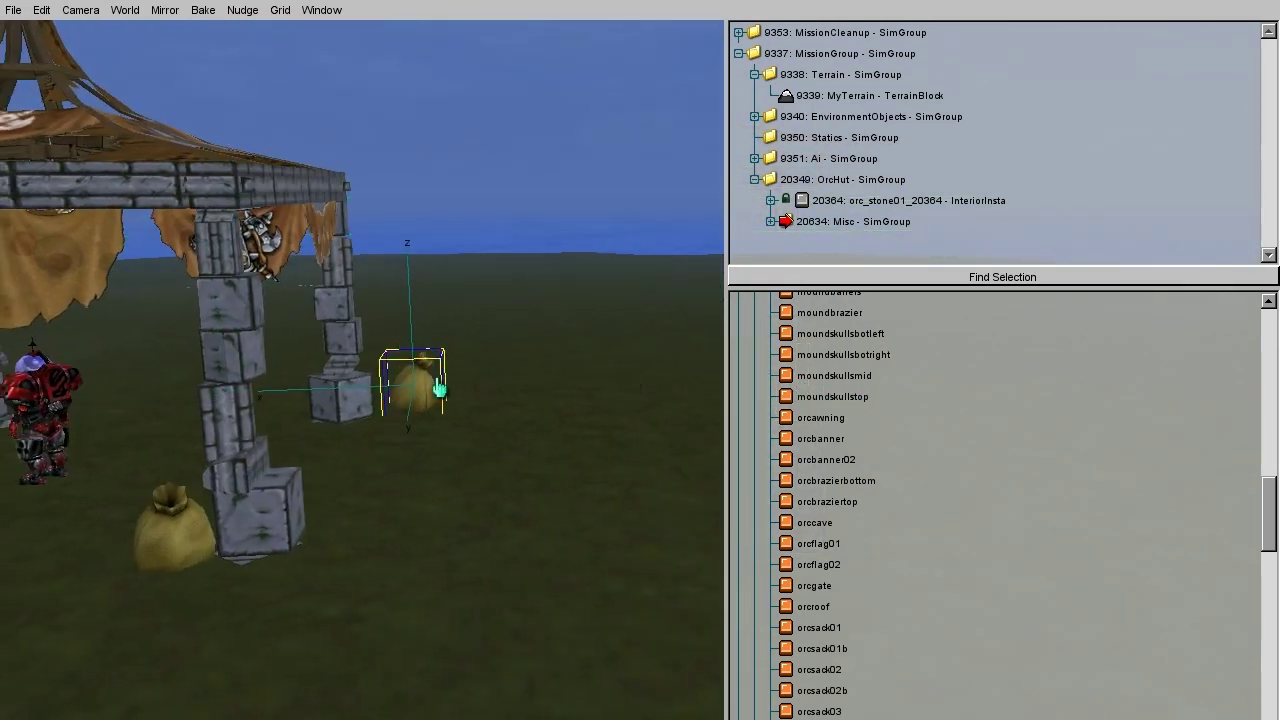
drag(443, 386, 424, 375)
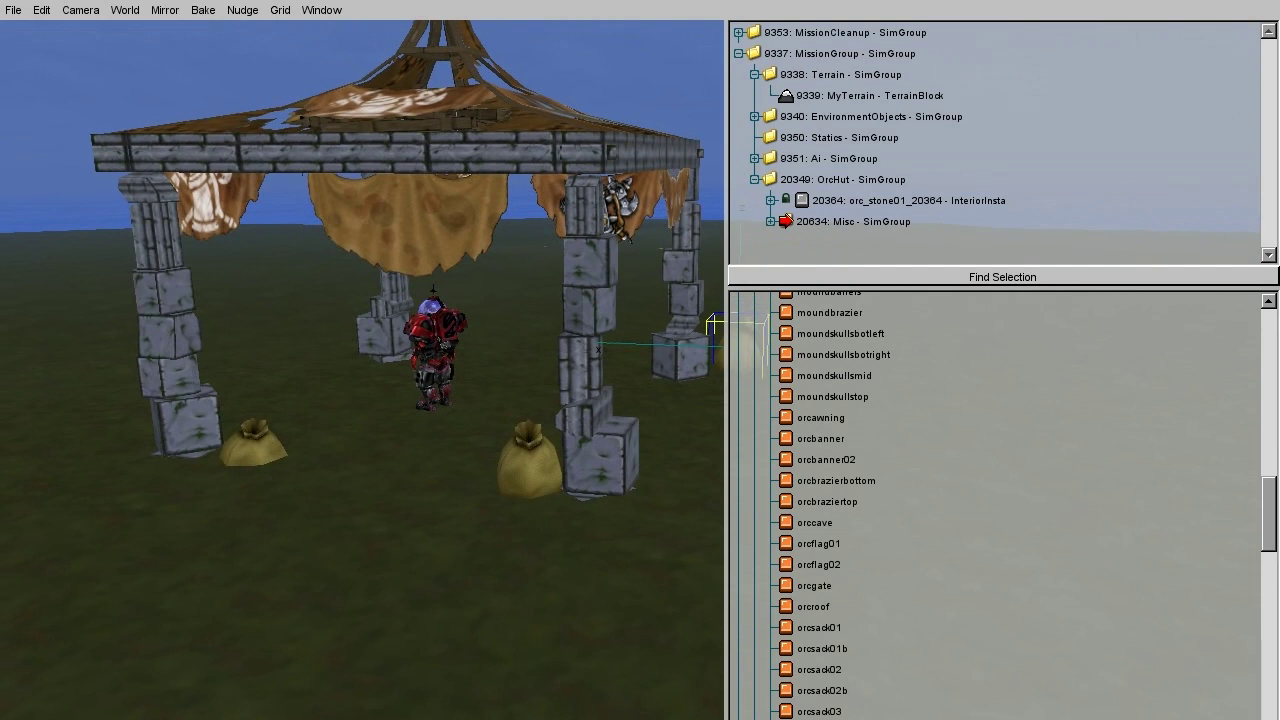
Make OrcHut the current group and create a SimGroup named grass inside it
click(815, 200)
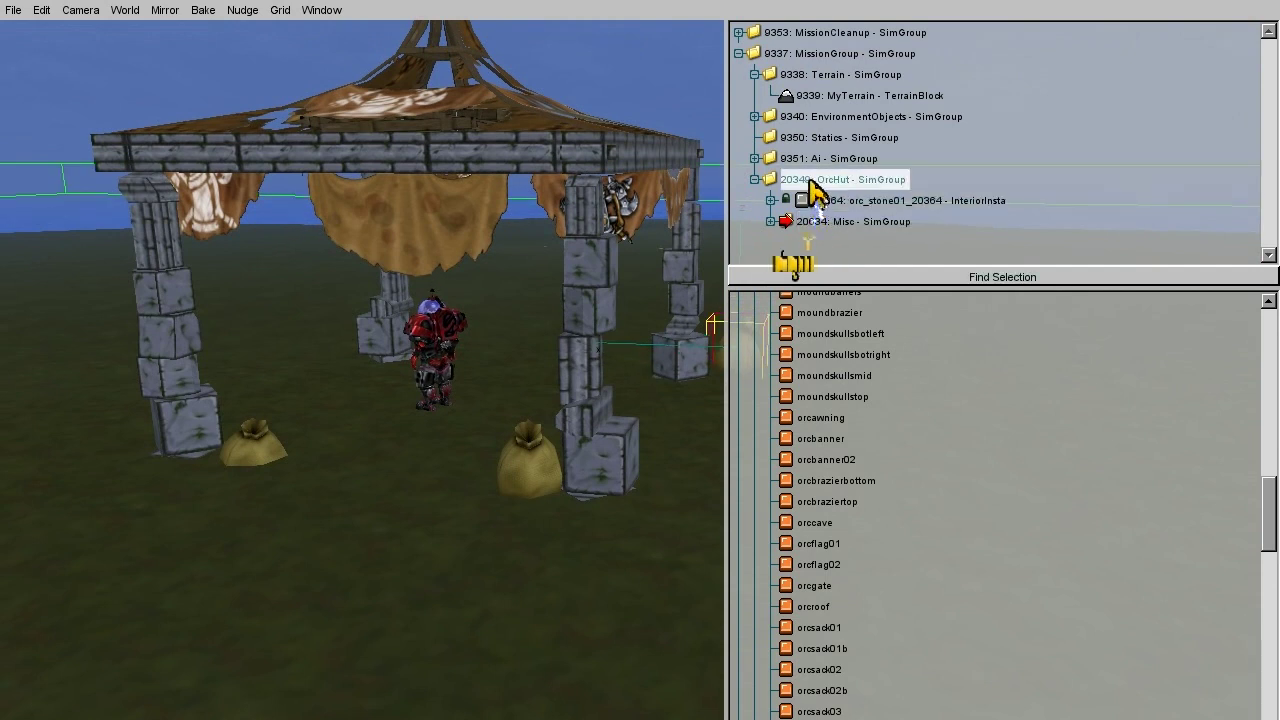
scroll(931, 434, down, 10)
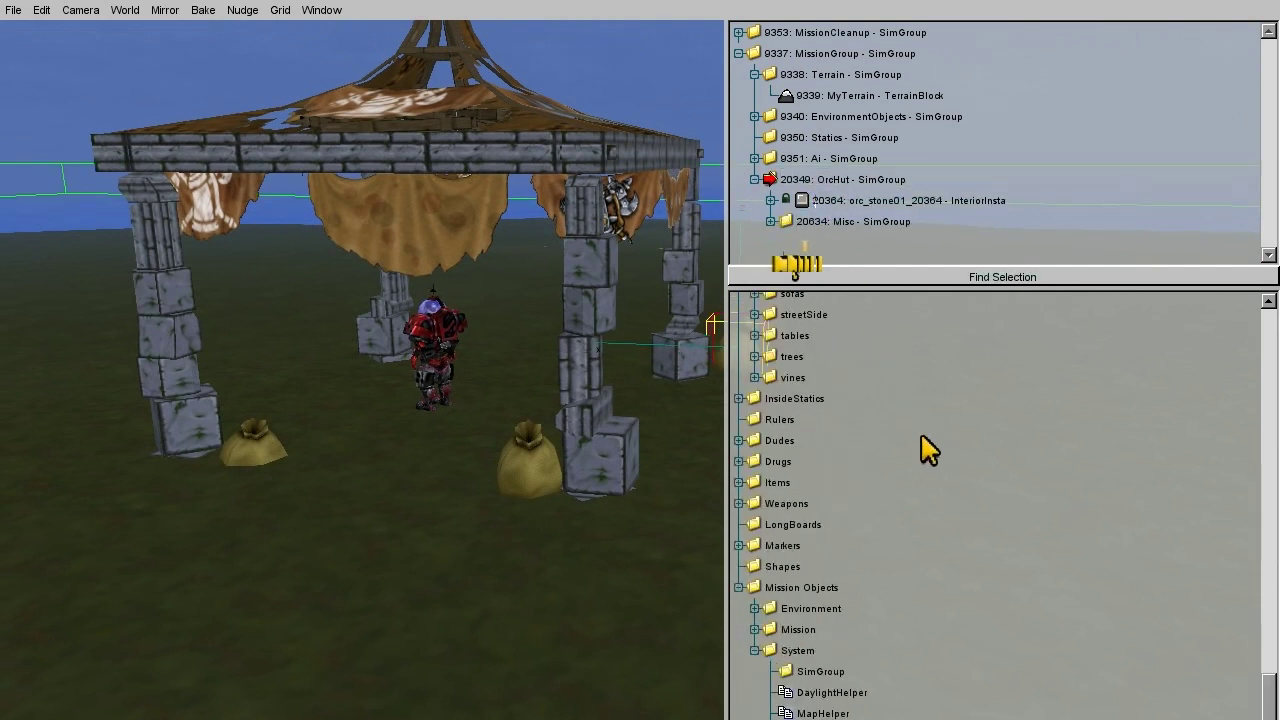
click(821, 672)
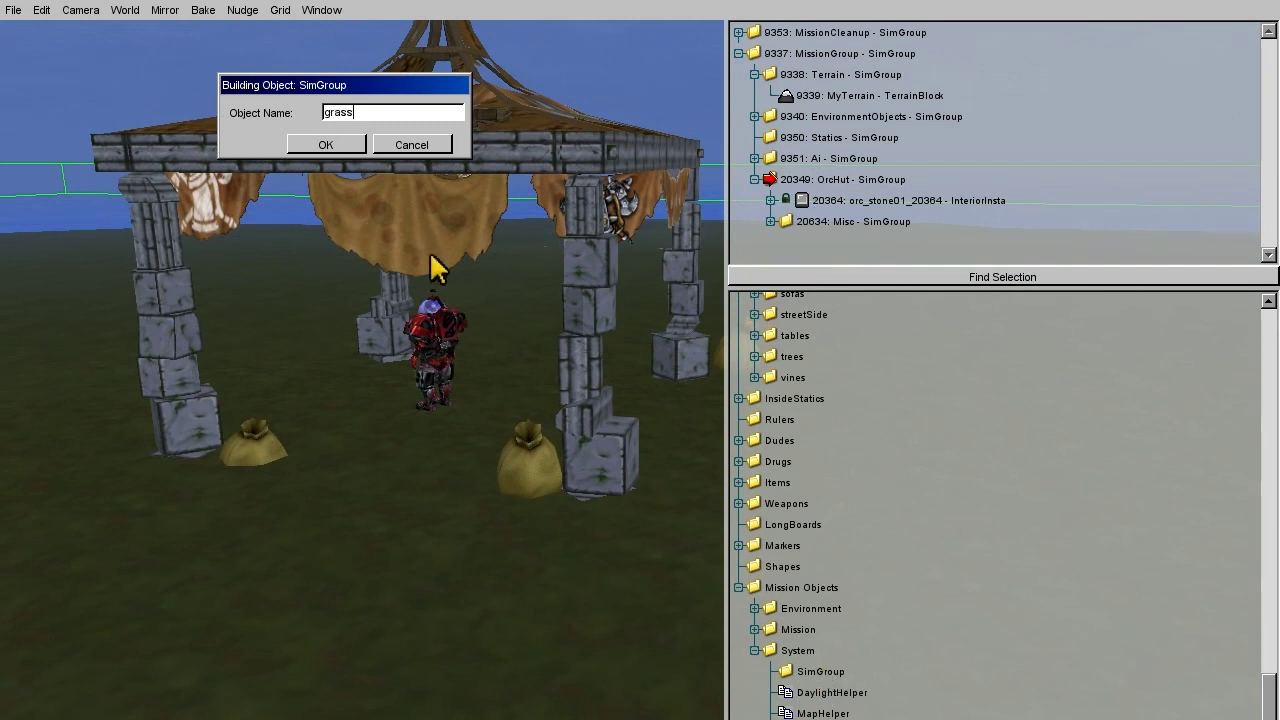
click(340, 146)
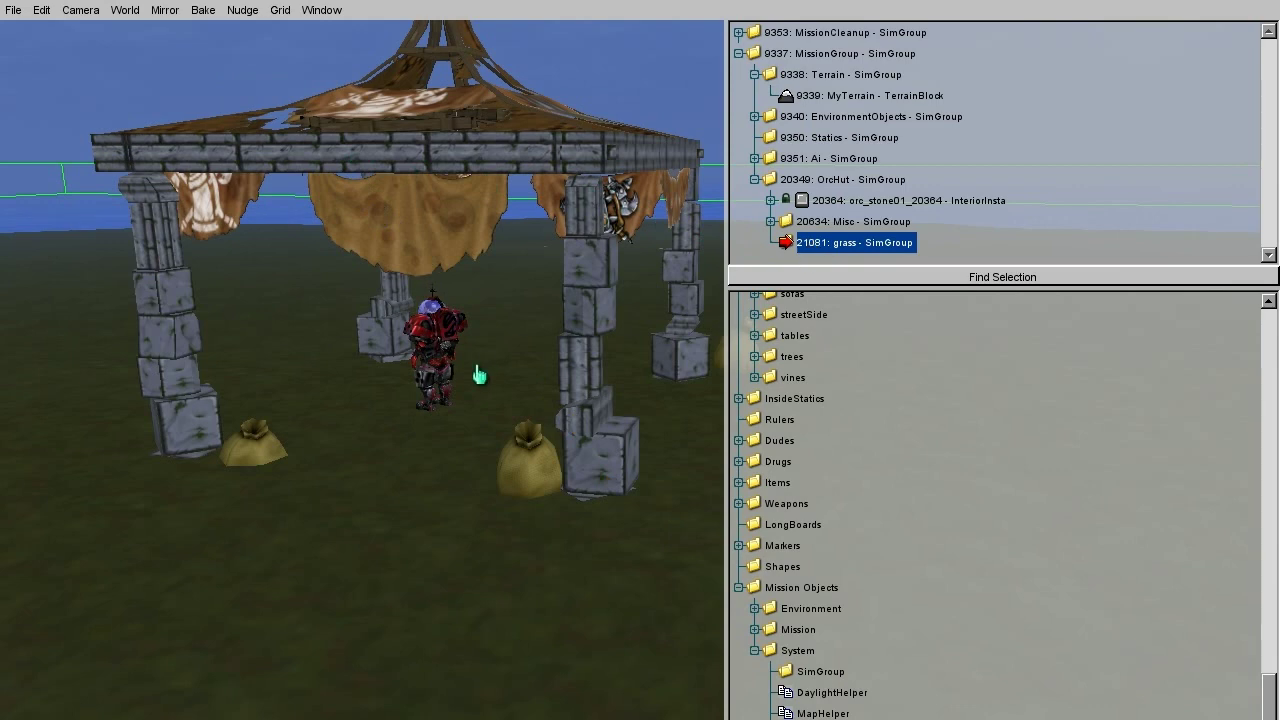
Place a grass02_forest object from the grass set of OutsideStatics at the sack by the near front pillar
right_drag(479, 375, 623, 380)
click(524, 392)
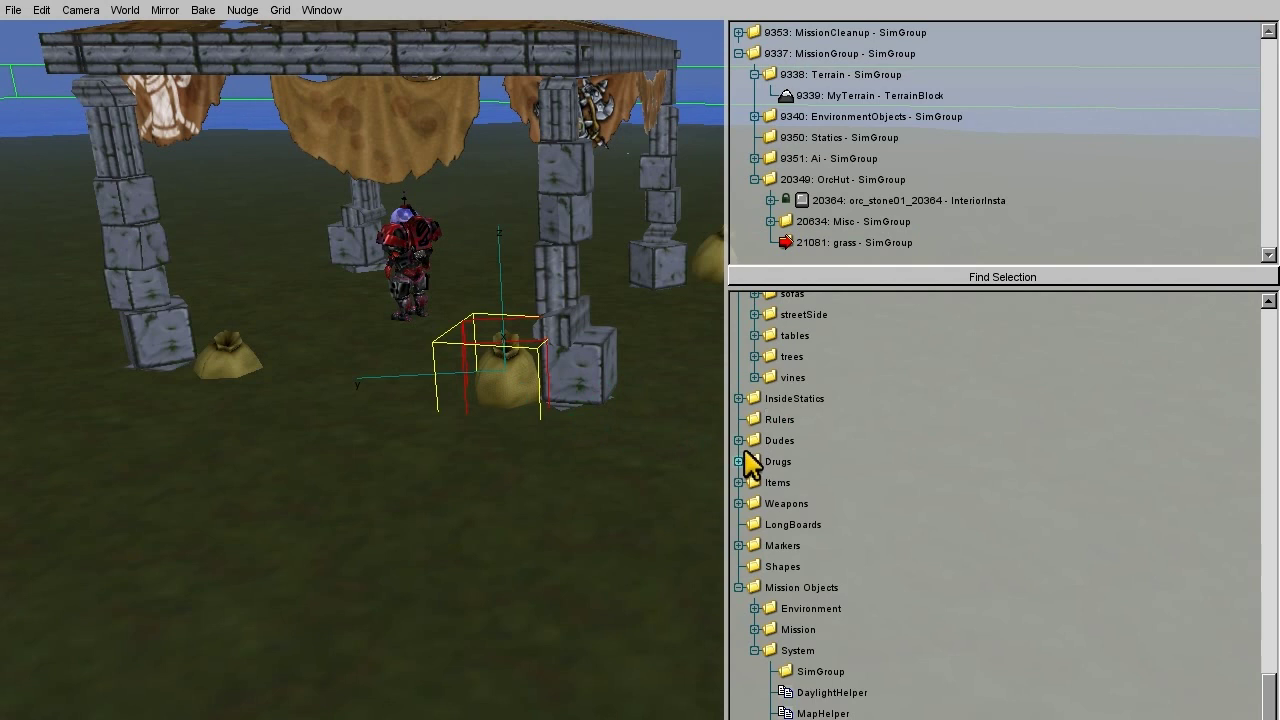
scroll(752, 466, up, 5)
scroll(752, 466, up, 5)
click(755, 533)
scroll(757, 548, down, 3)
click(828, 536)
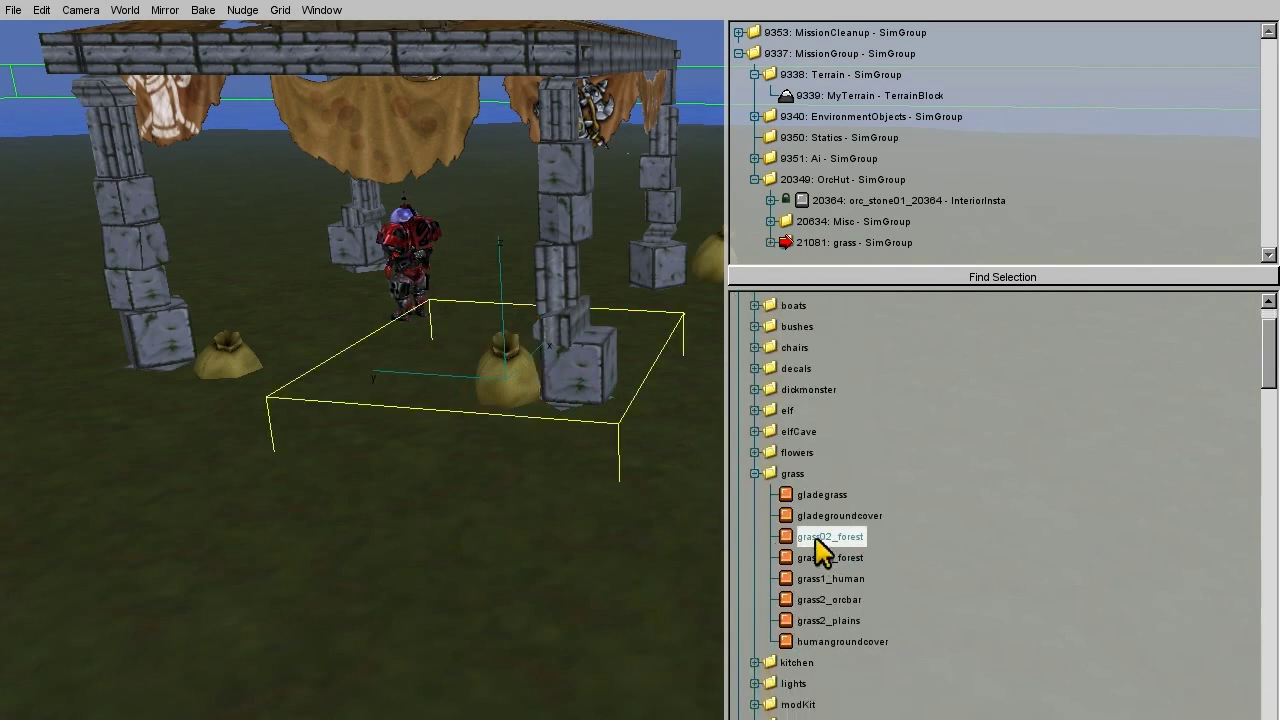
Move the grass onto the ground in front of the near sack and scale it to about 1.16 along Z
drag(595, 420, 562, 545)
right_drag(562, 545, 530, 610)
key(w)
drag(474, 352, 474, 322)
right_drag(475, 322, 440, 330)
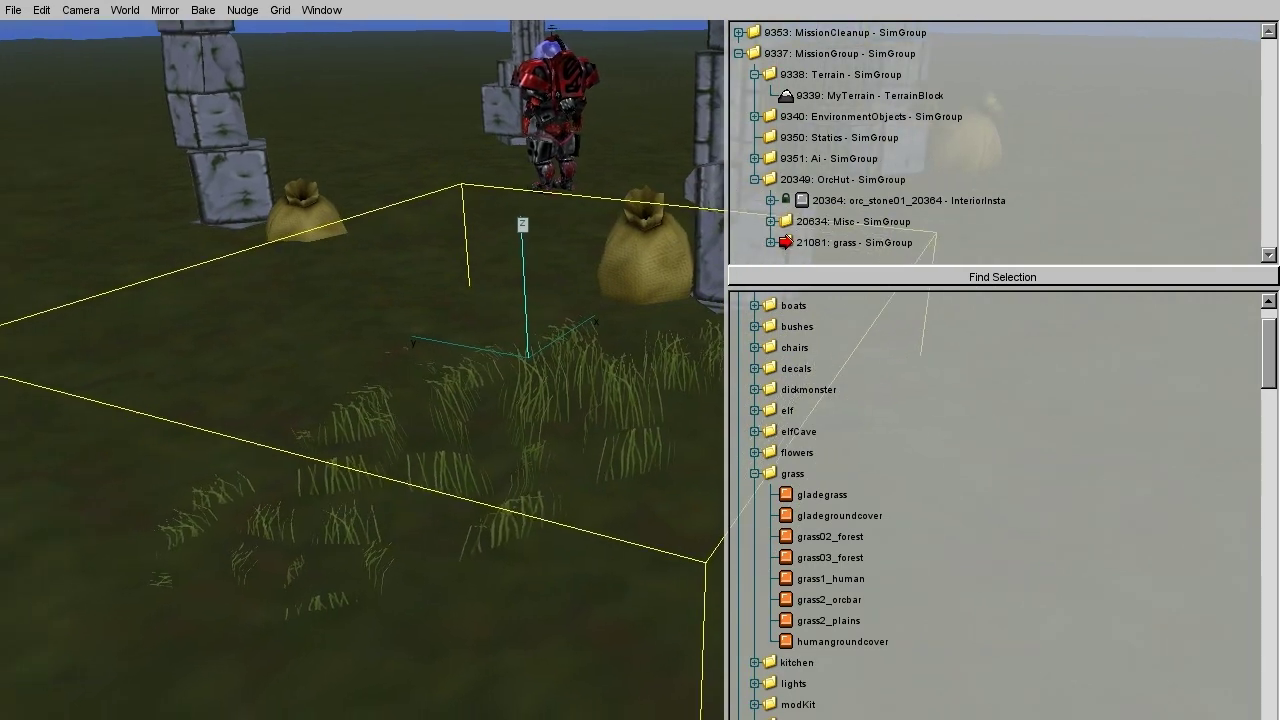
Enable staticAnimate on the grass, set shear to 0.9 0.8 and waveTime to 0.7 0.9, and apply the changes
click(642, 381)
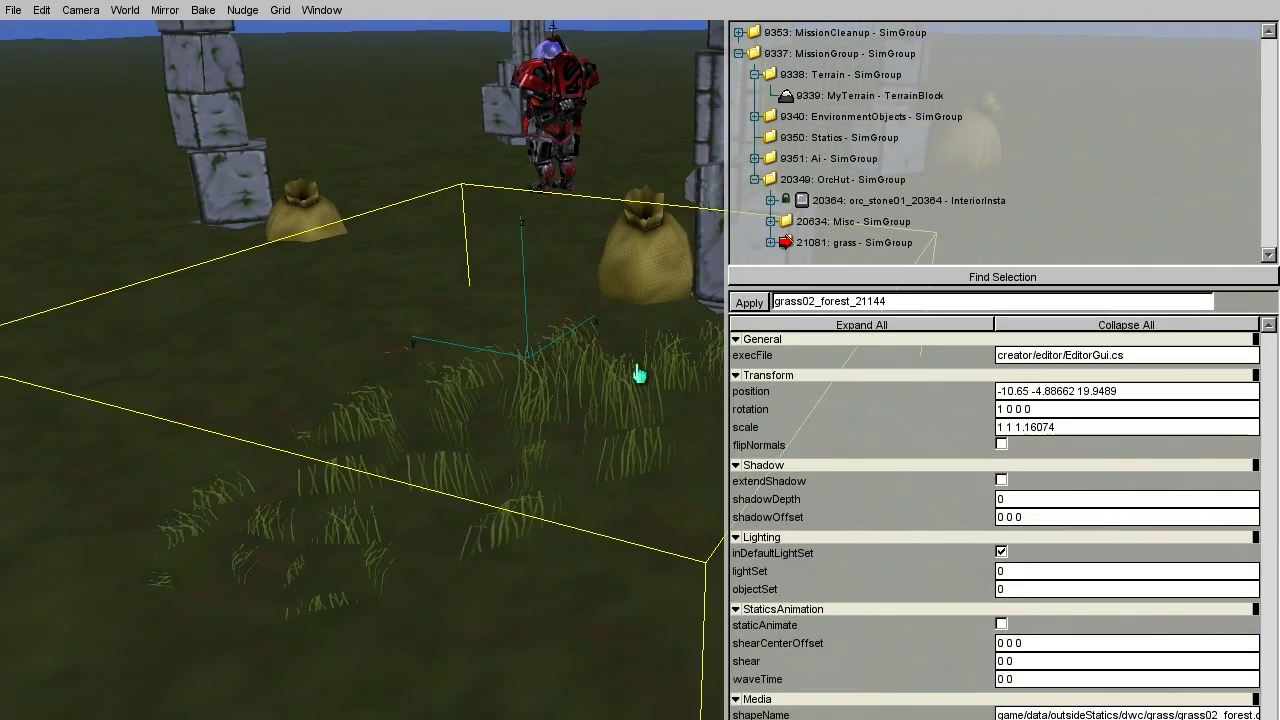
click(785, 278)
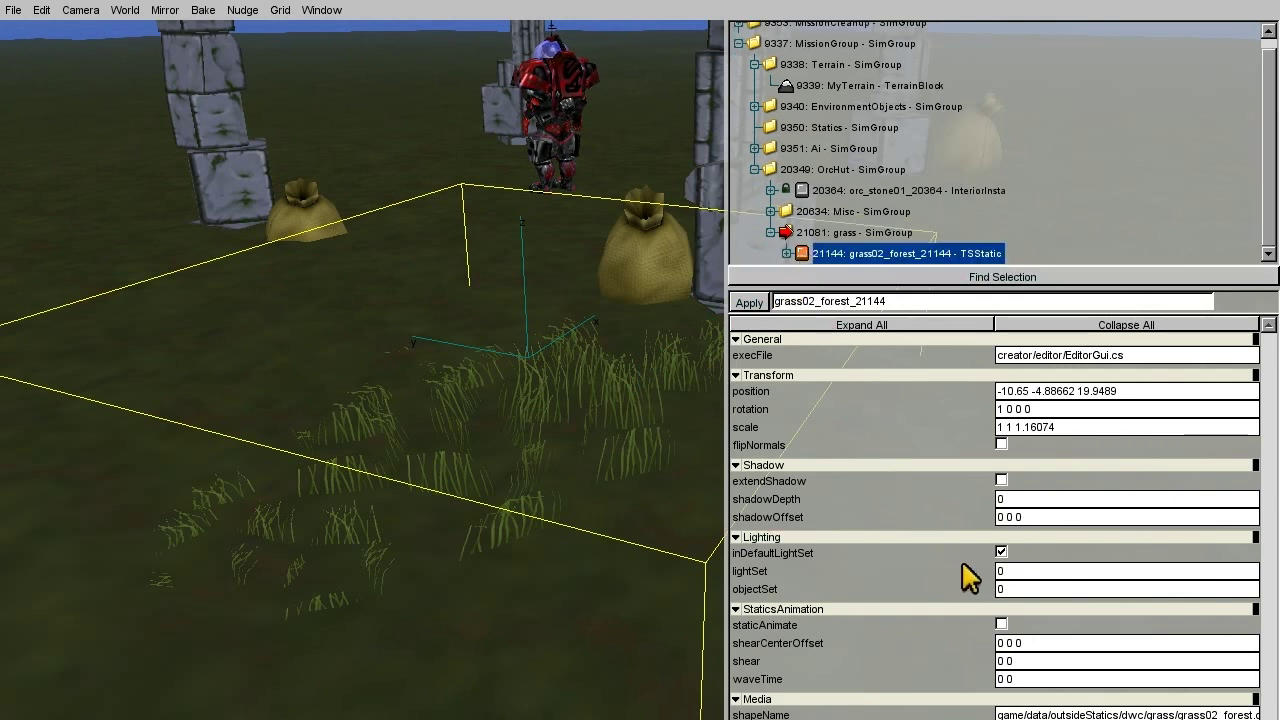
click(1001, 624)
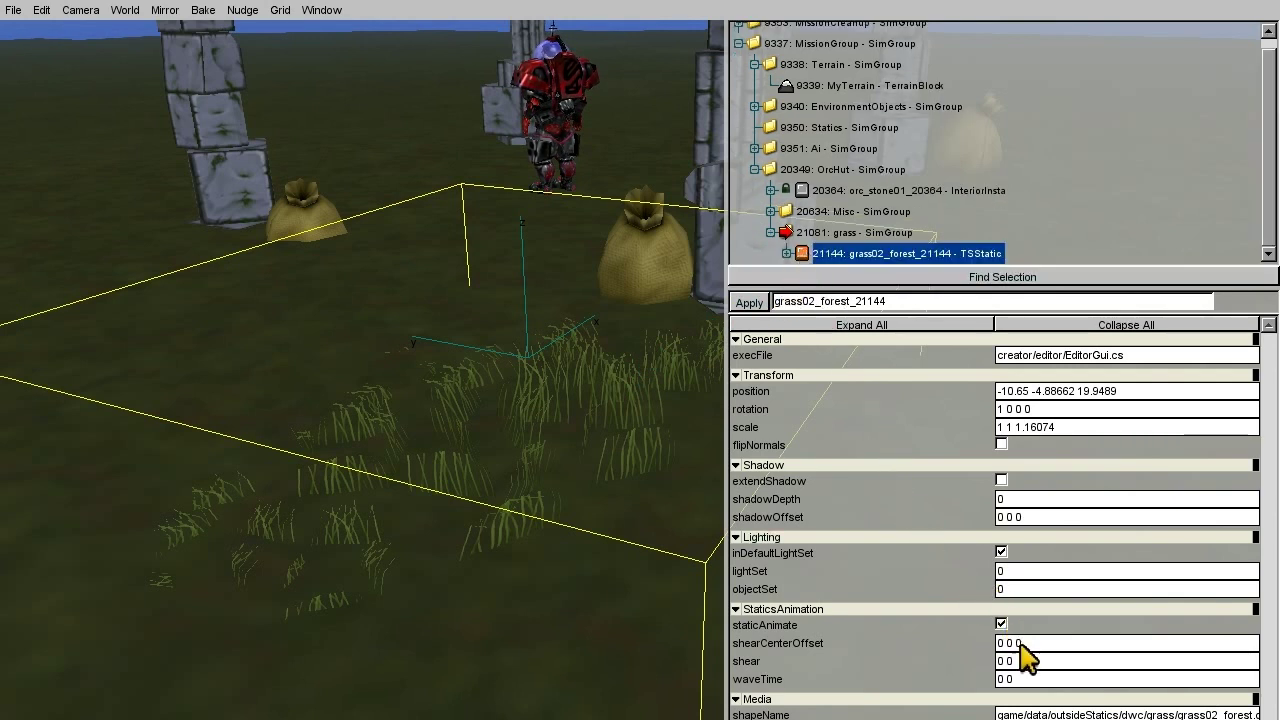
double_click(988, 660)
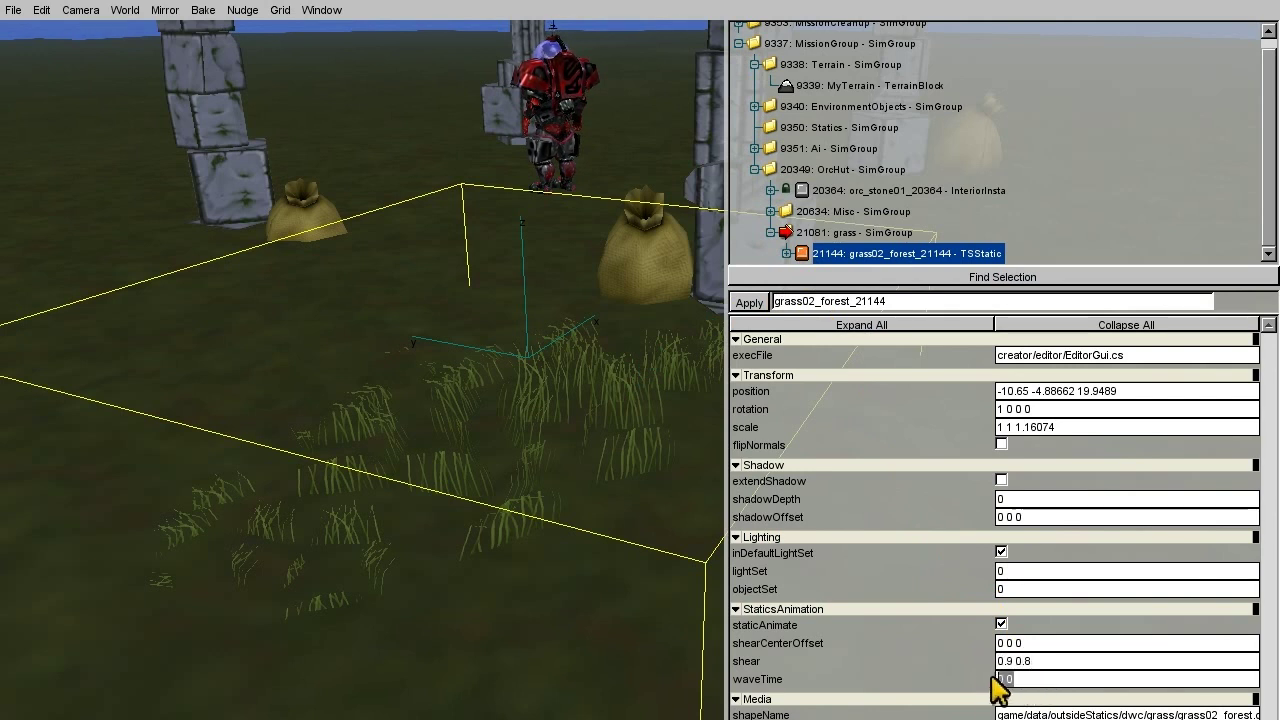
key(Tab)
text(0.)
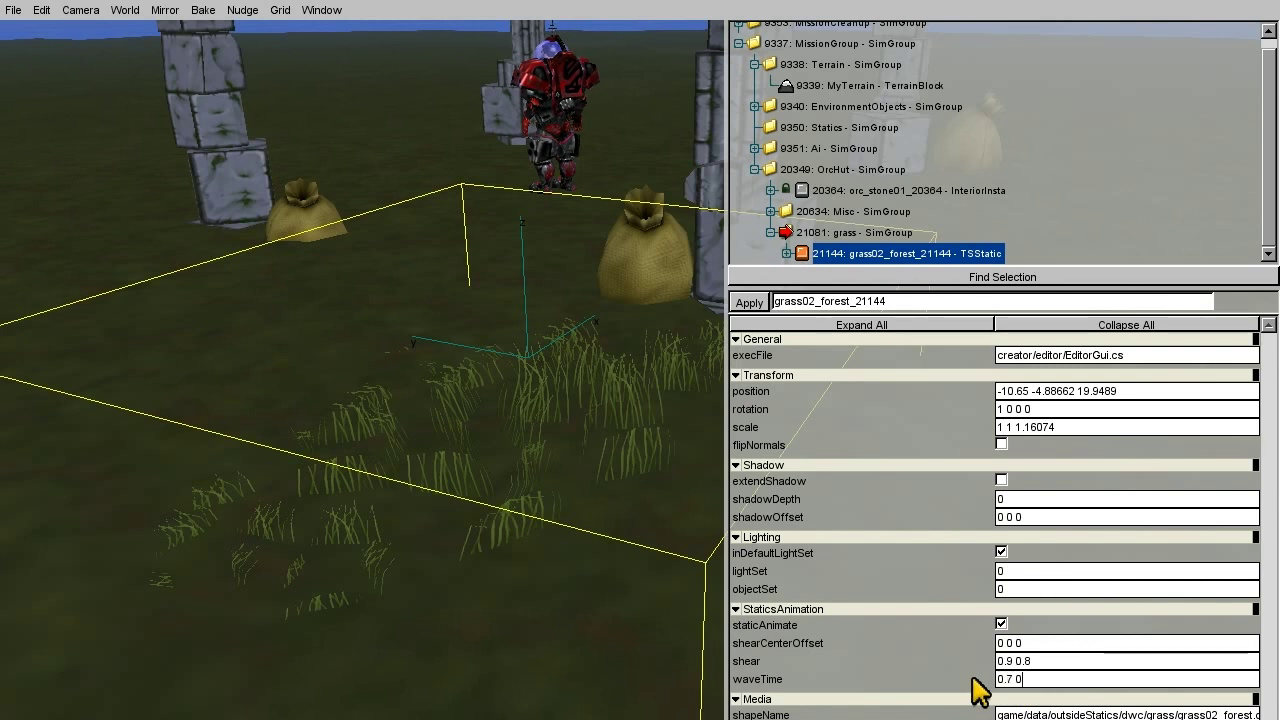
click(752, 304)
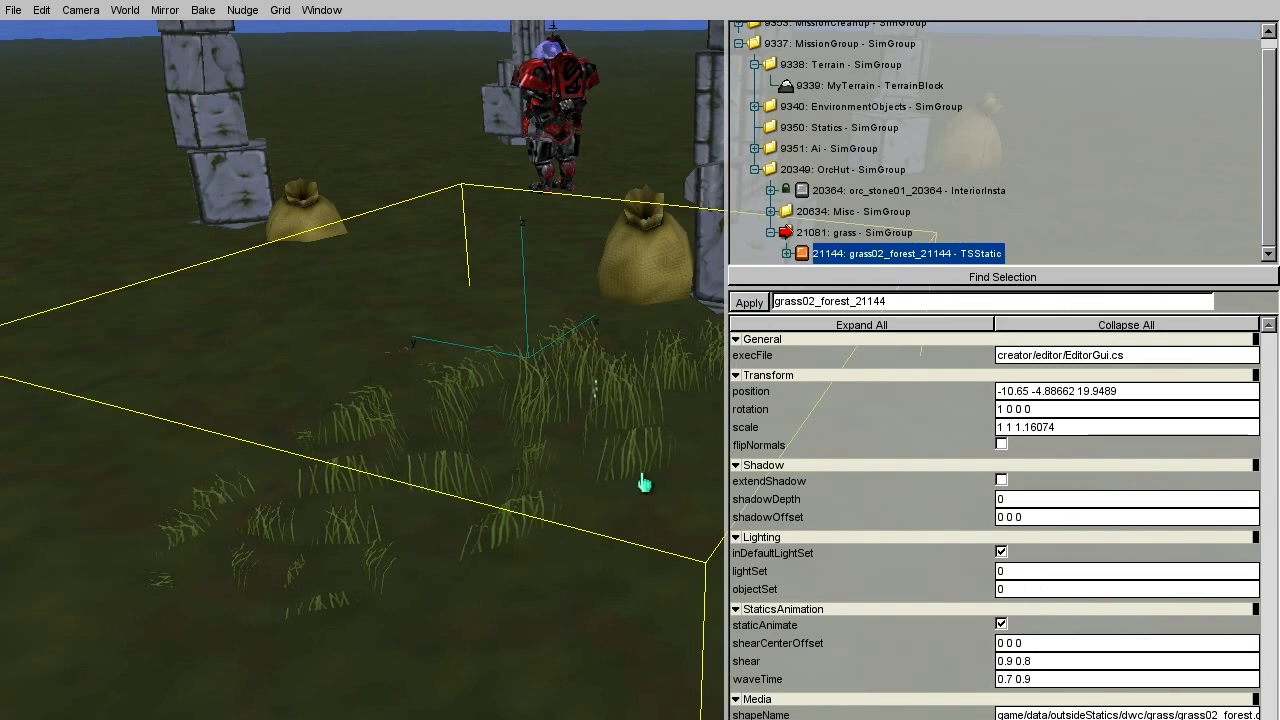
Duplicate the animated grass, shift the copy partly over the original and rotate it 184 degrees about Z
right_drag(642, 476, 640, 375)
key(s)
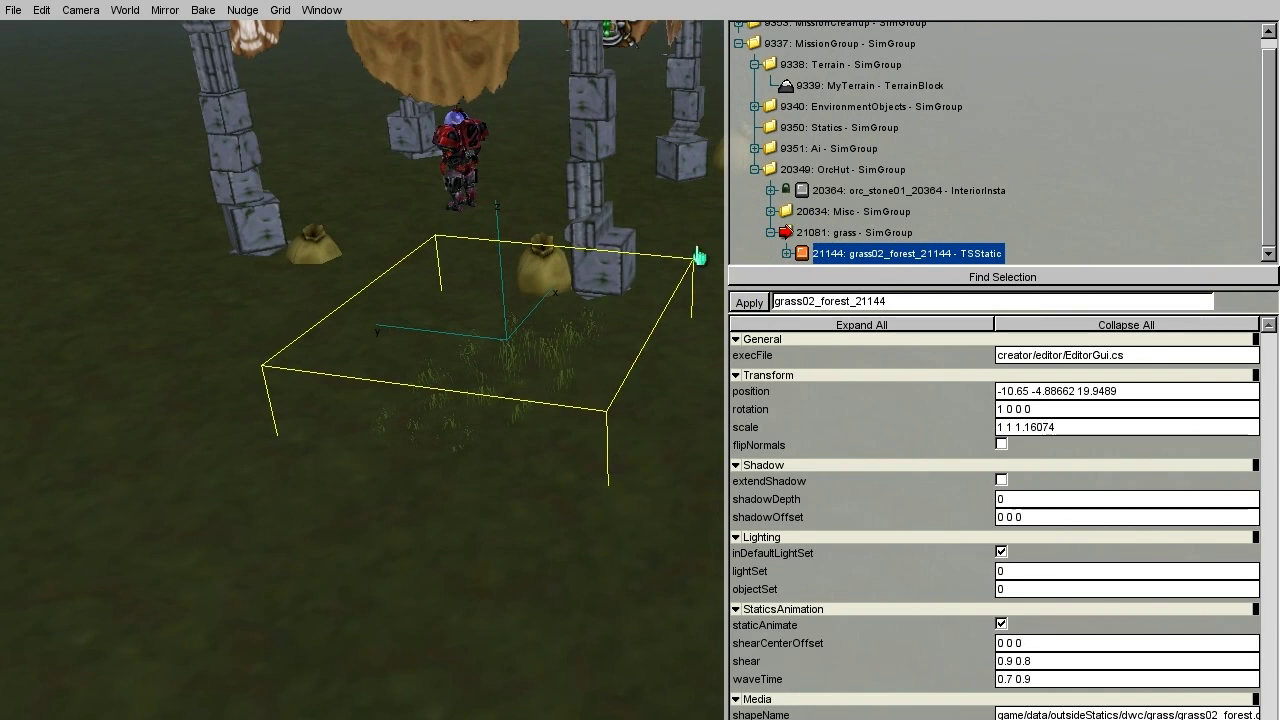
key(ctrl+v)
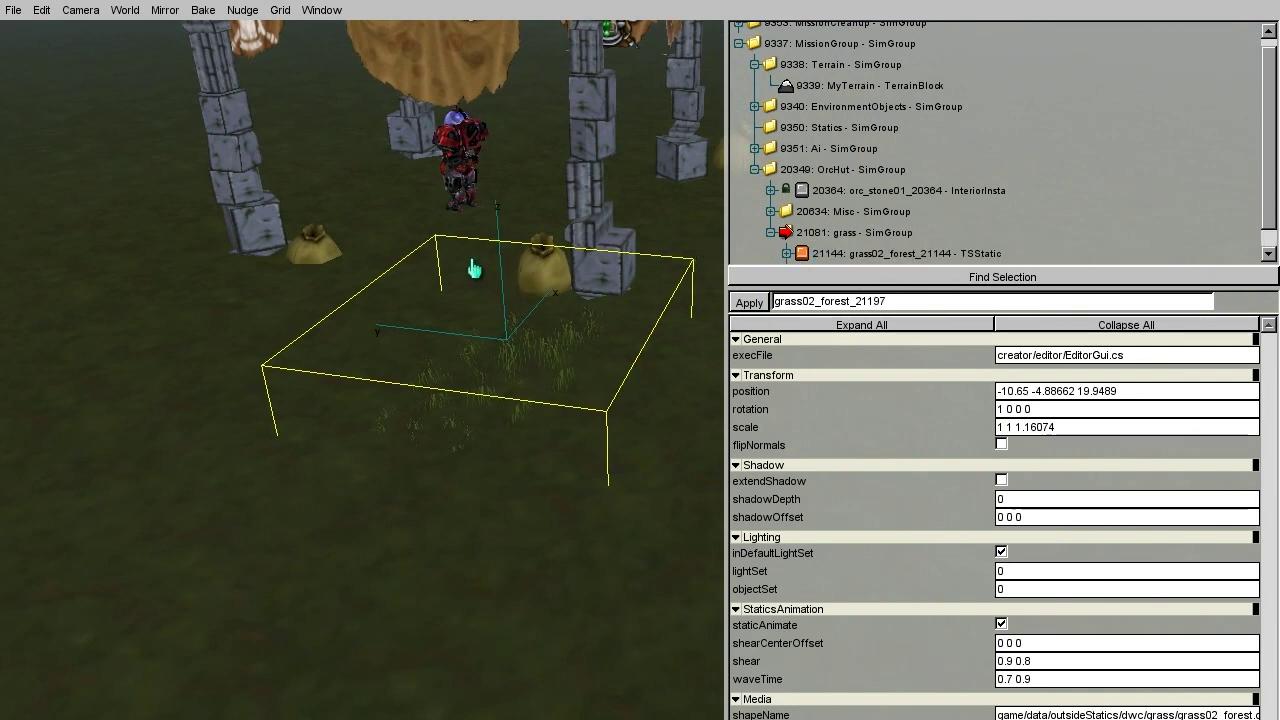
drag(507, 264, 606, 380)
alt+drag(580, 313, 563, 297)
right_drag(563, 297, 700, 371)
key(w)
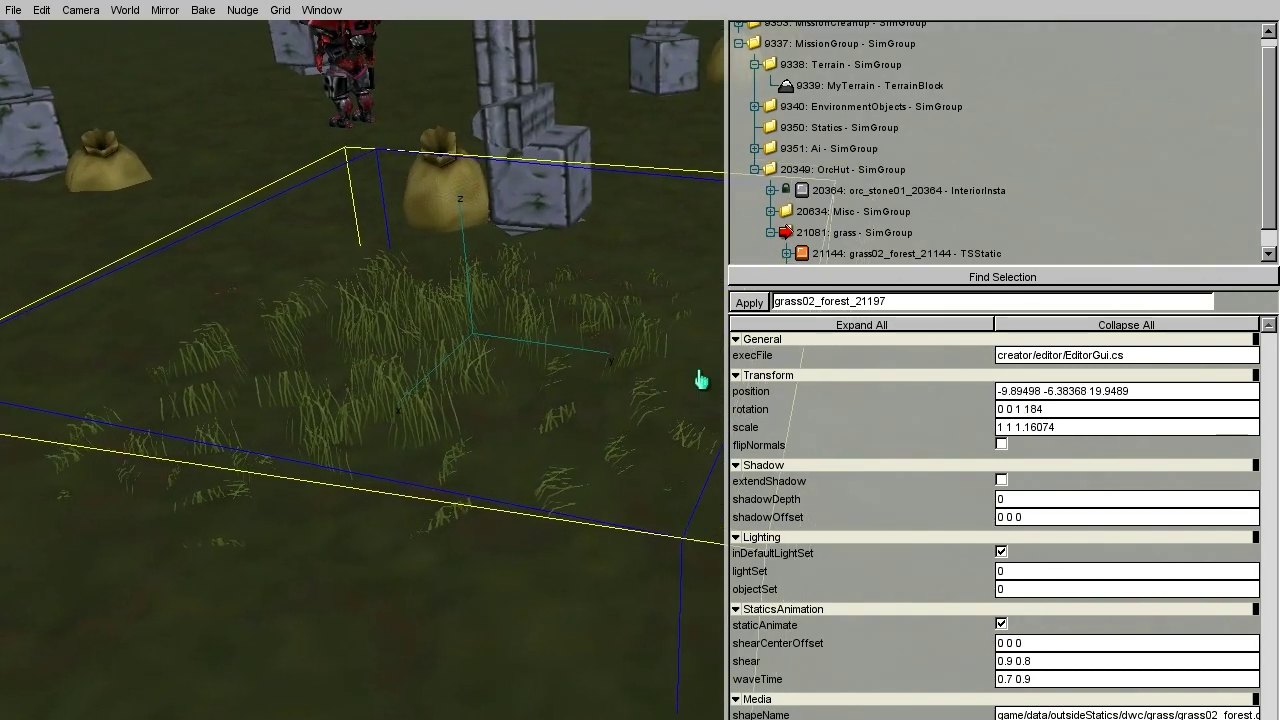
On the grass copy's material, enable useHSL, set HSLShift to 0.909804 -0.035294 0.035294, enable saveMaterial and apply the changes
click(805, 277)
click(788, 254)
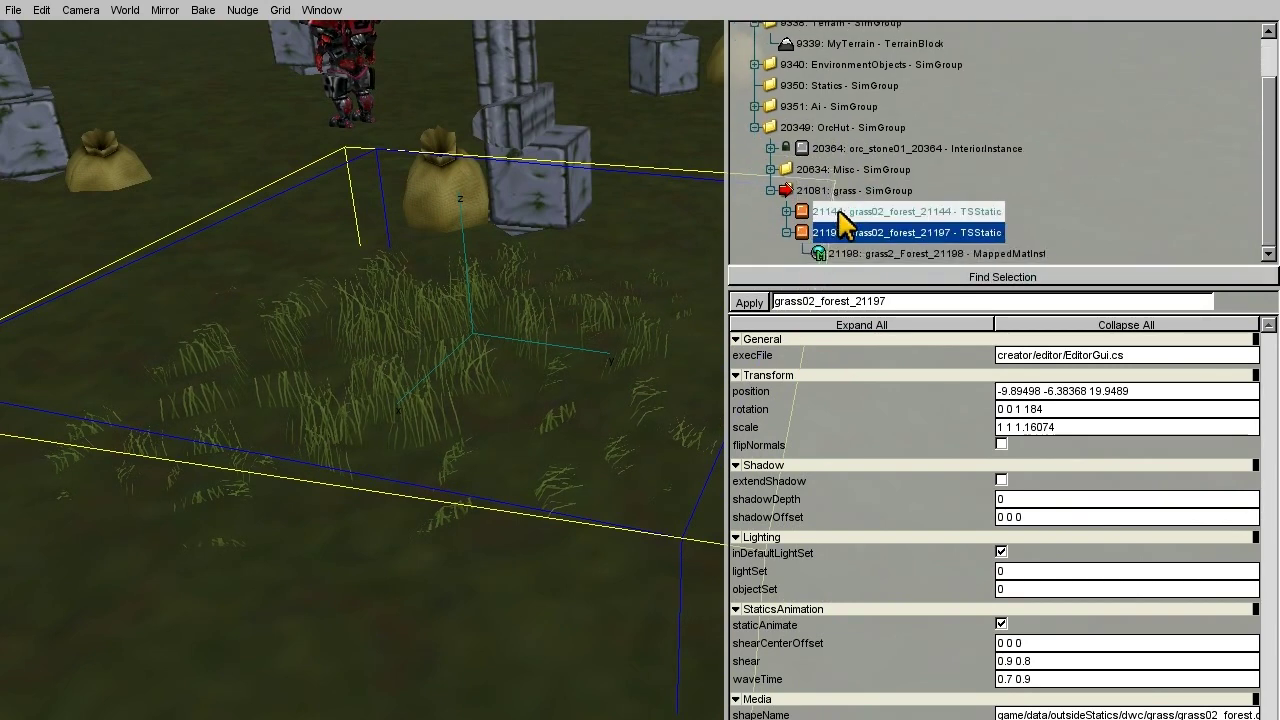
click(919, 256)
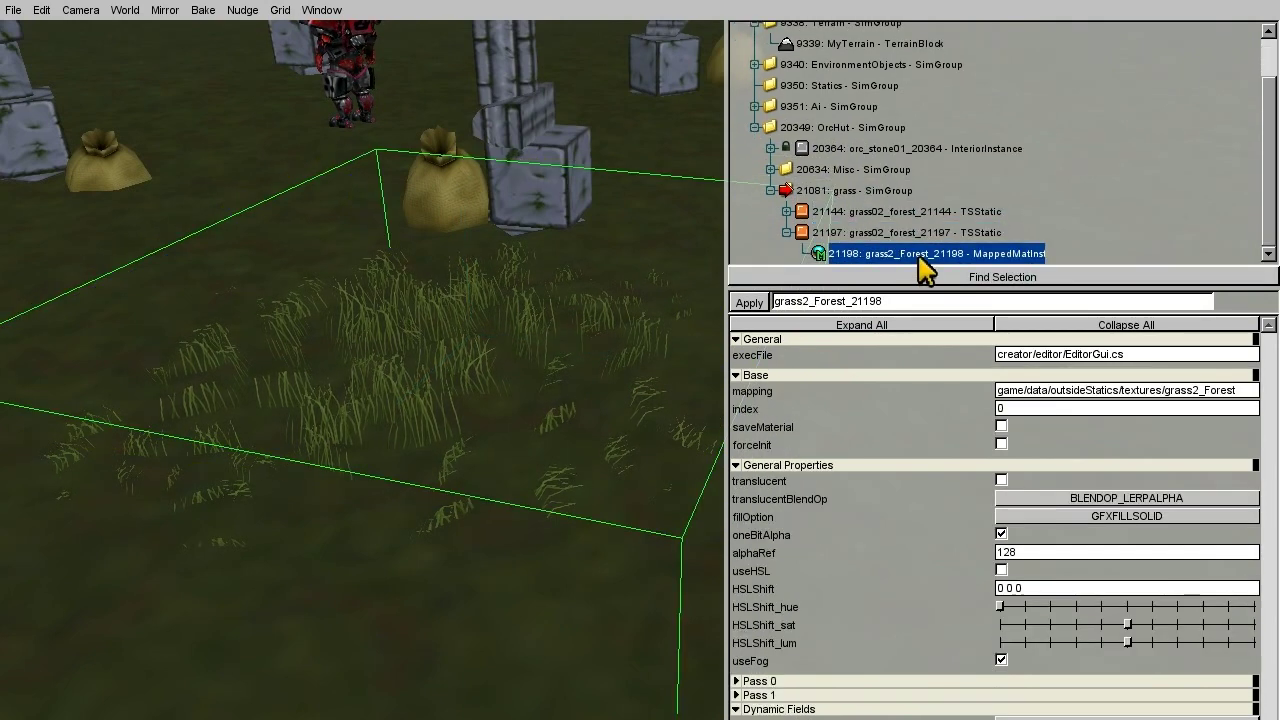
click(1001, 570)
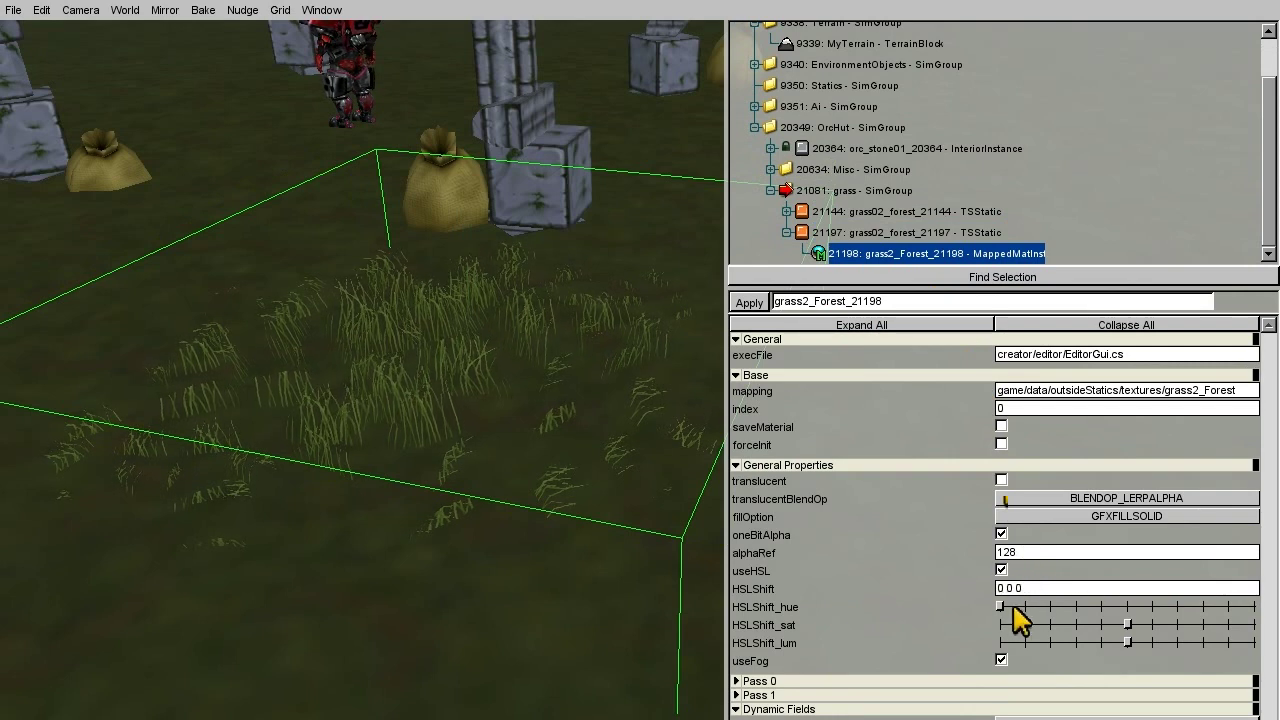
drag(1001, 607, 1230, 610)
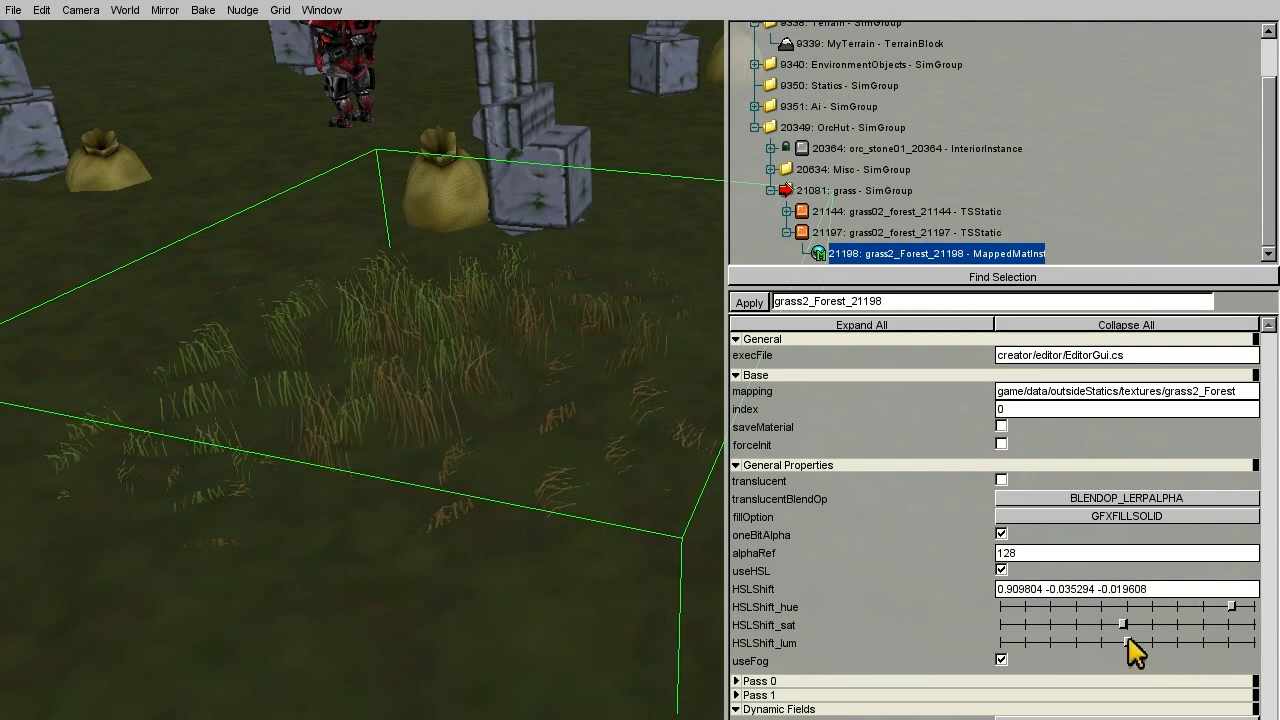
click(1136, 642)
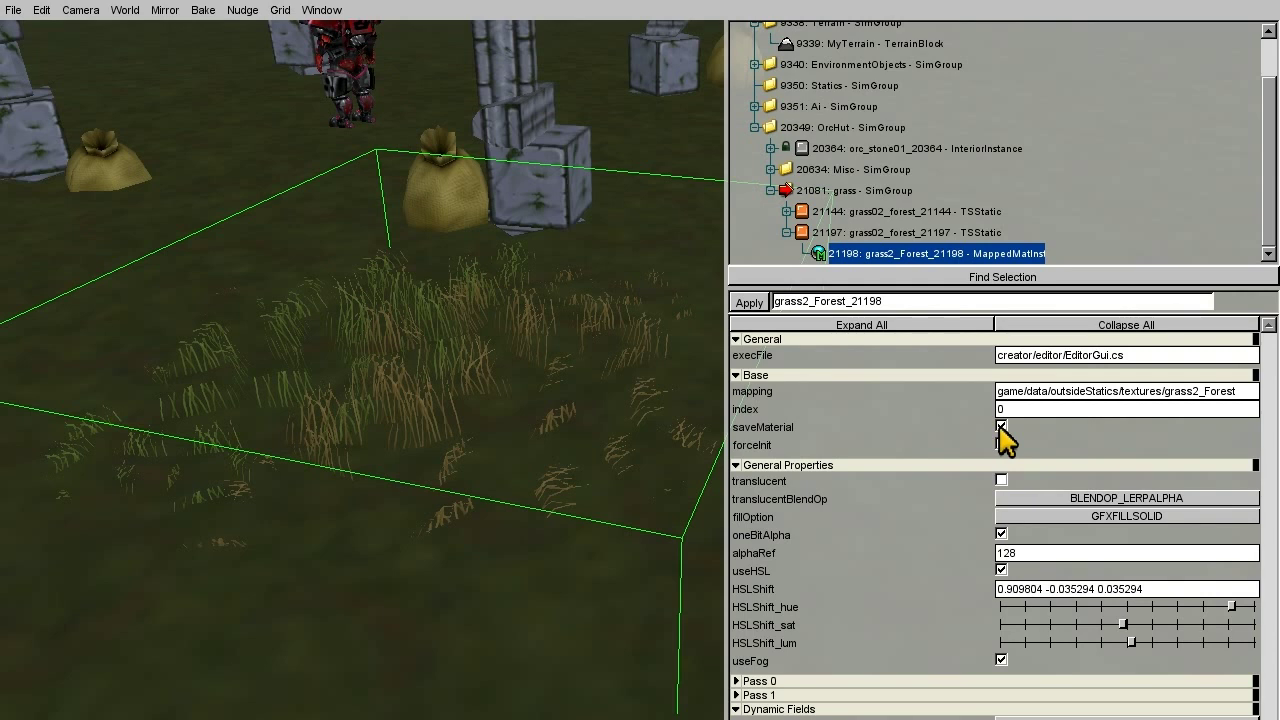
click(748, 302)
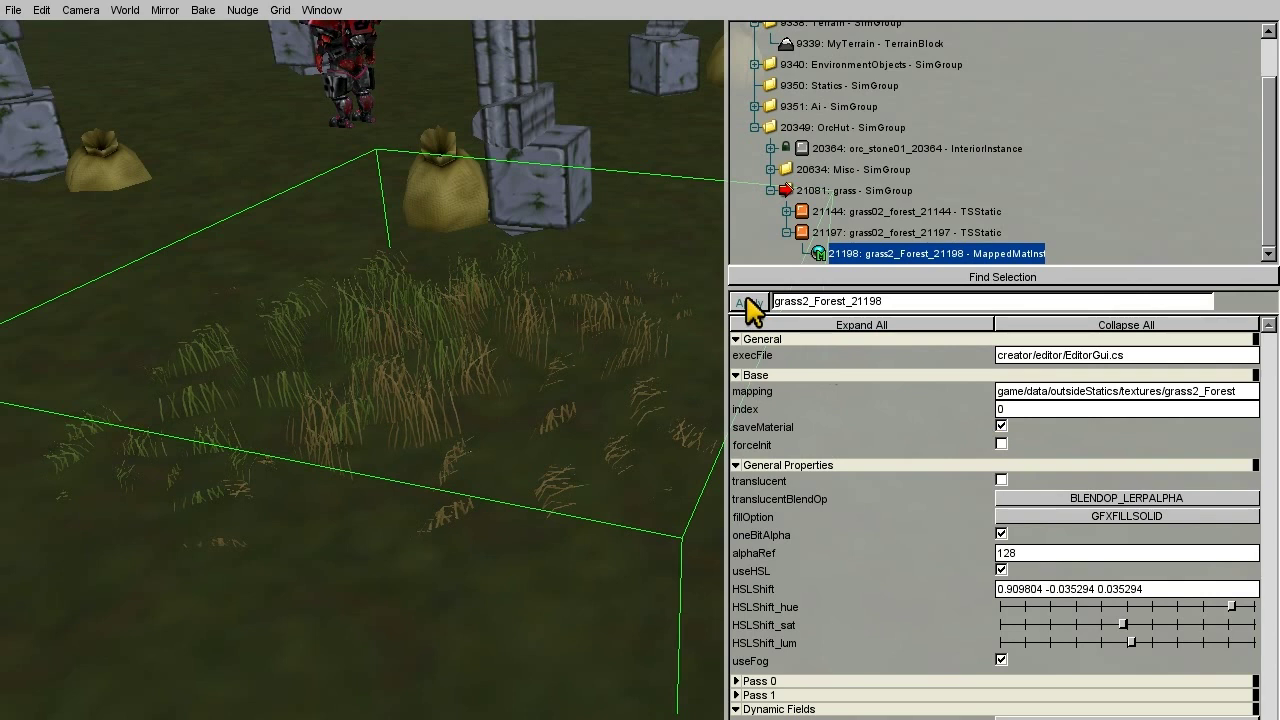
Copy the recoloured material from the grass copy and paste it onto the original grass
click(787, 232)
click(842, 254)
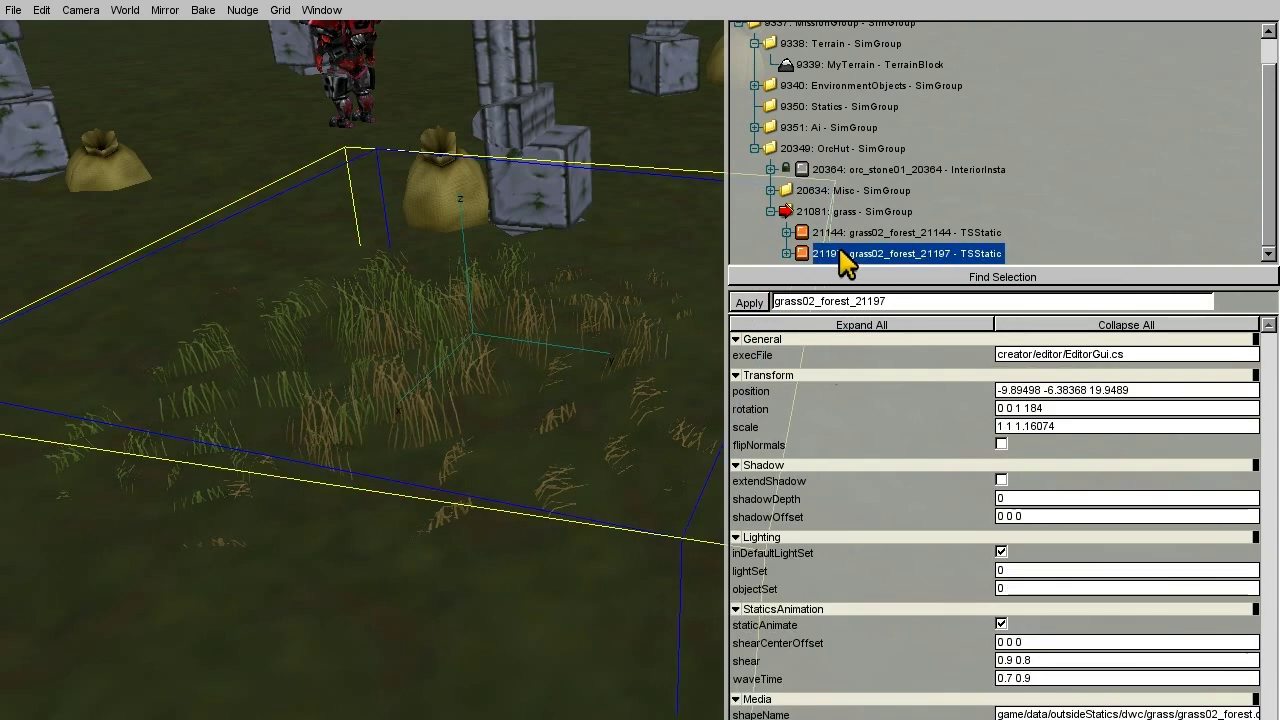
click(41, 10)
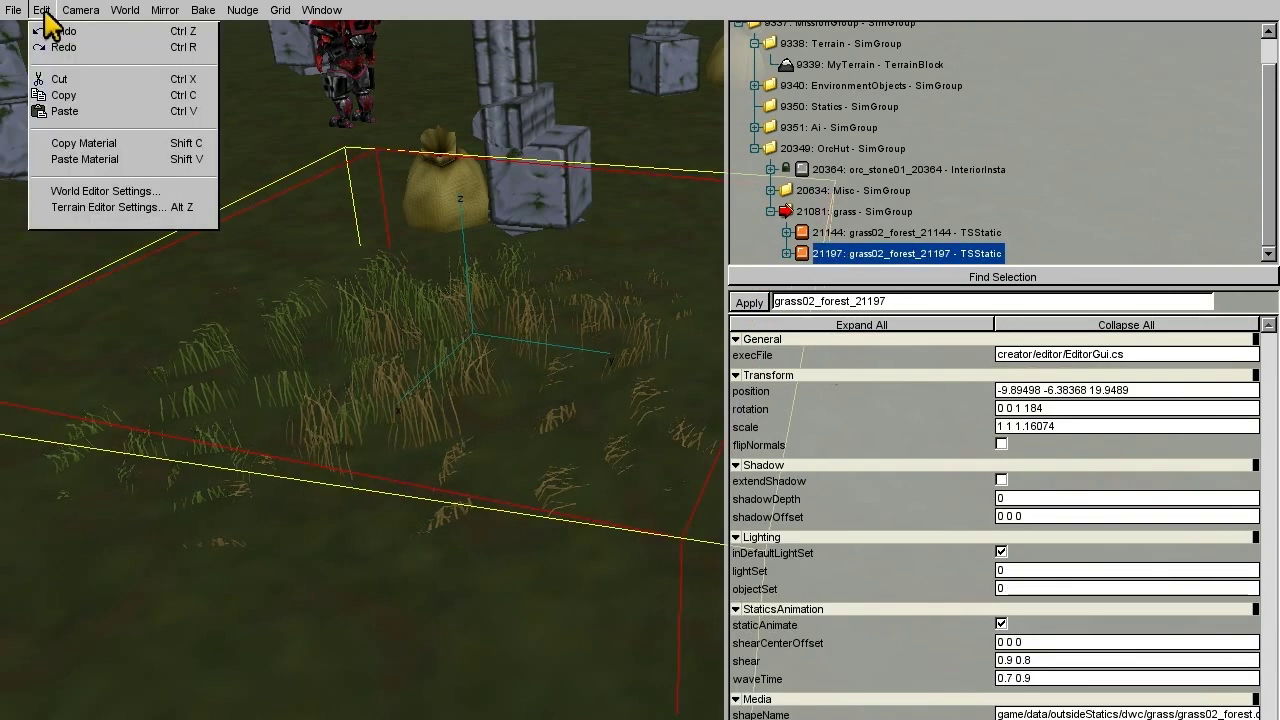
click(45, 148)
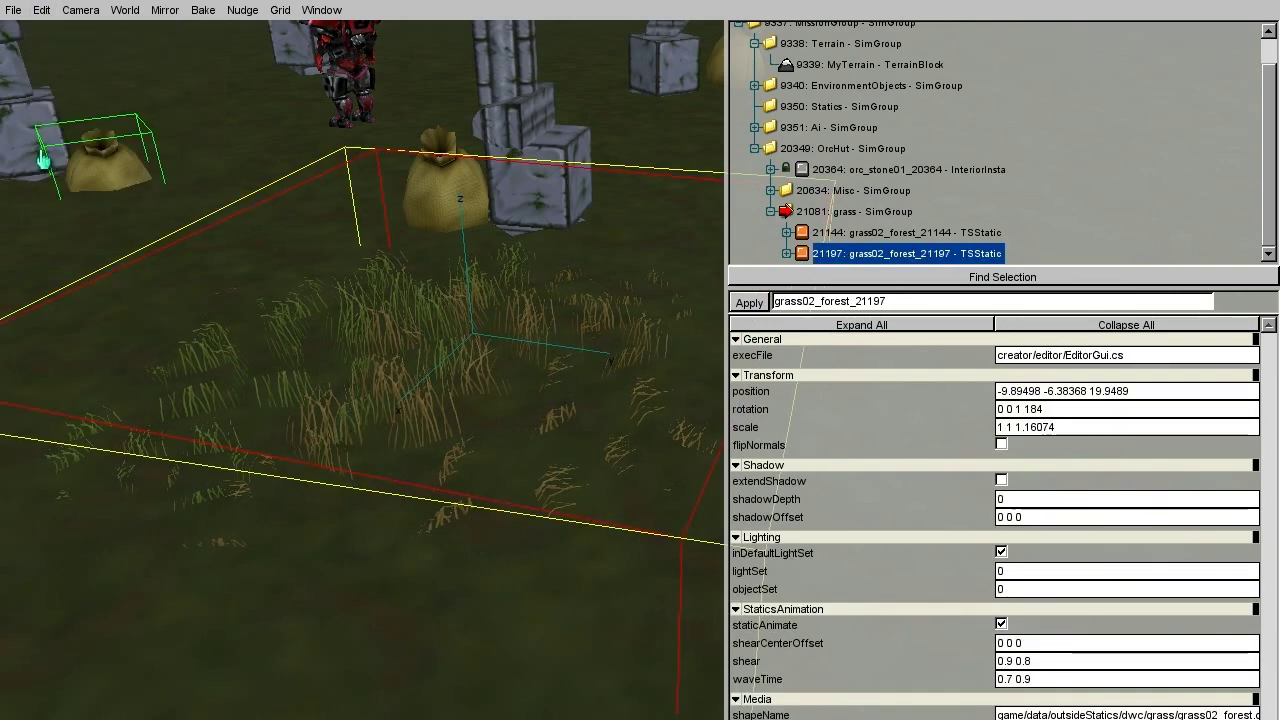
click(157, 253)
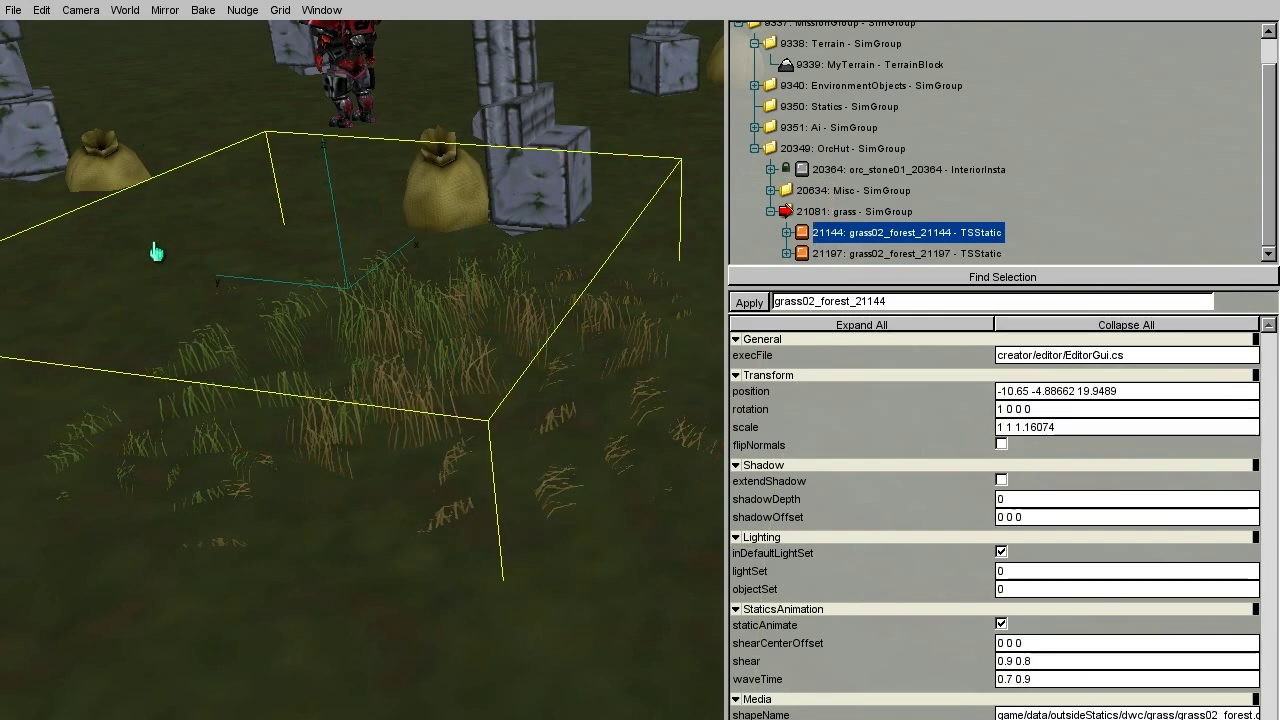
click(41, 11)
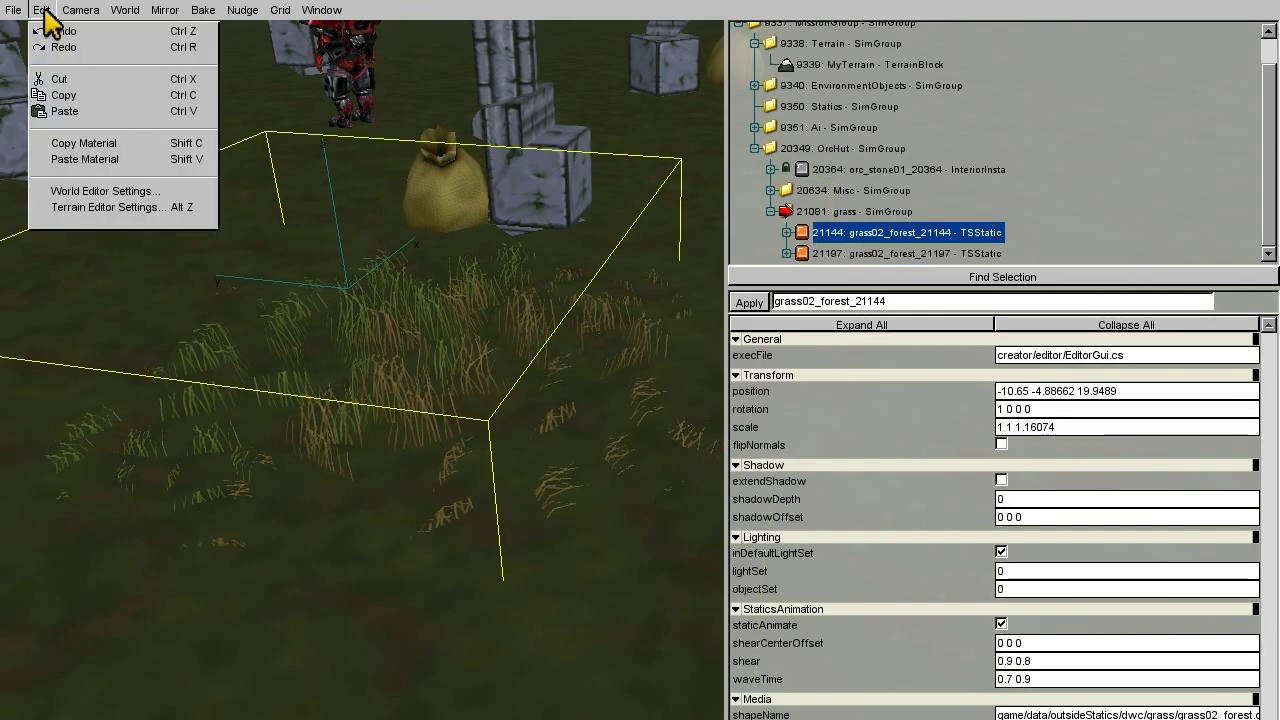
click(44, 161)
Select both grass objects, copy and paste them, and move the new pair beside the sack at the far-left pillar
key(s)
right_drag(376, 358, 343, 360)
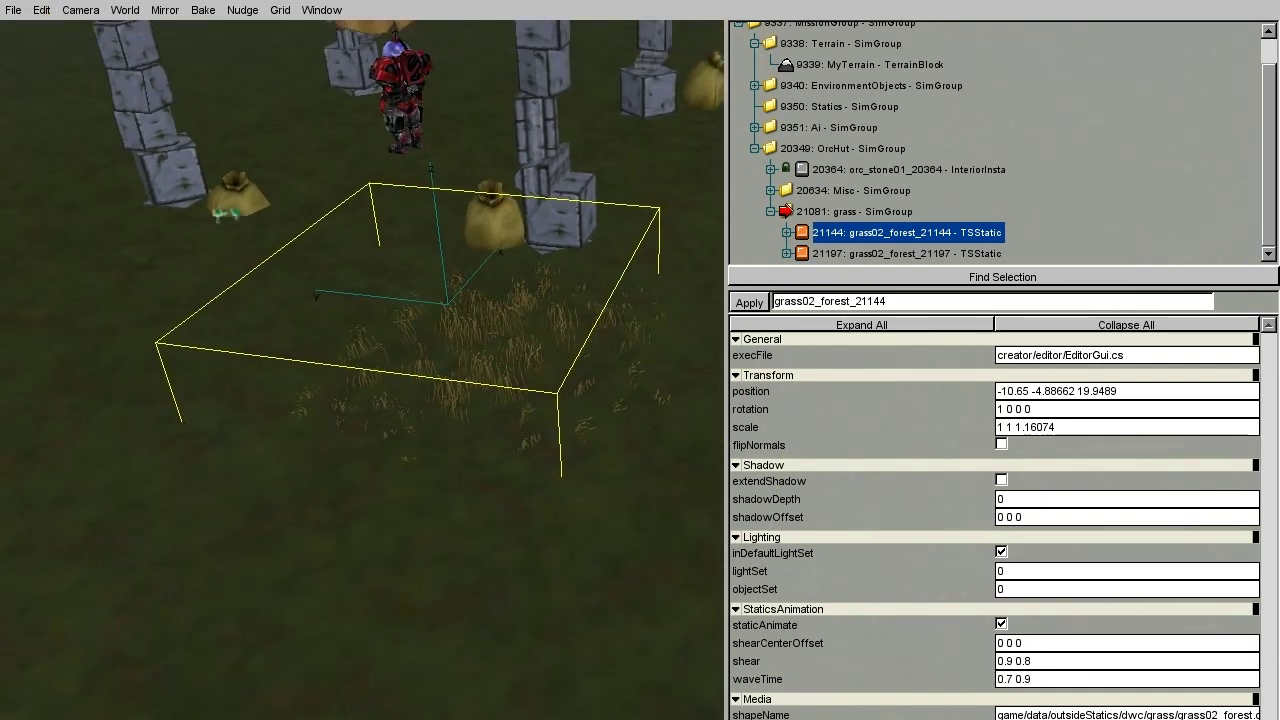
shift+click(640, 409)
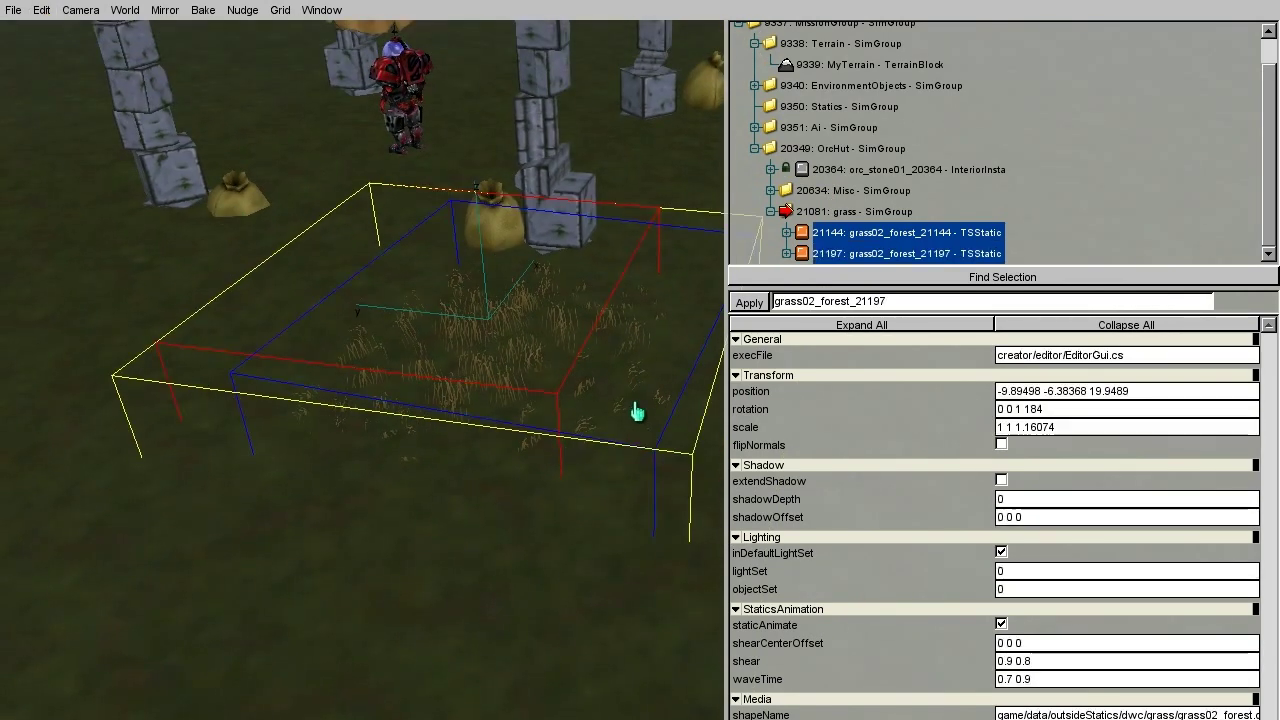
click(41, 10)
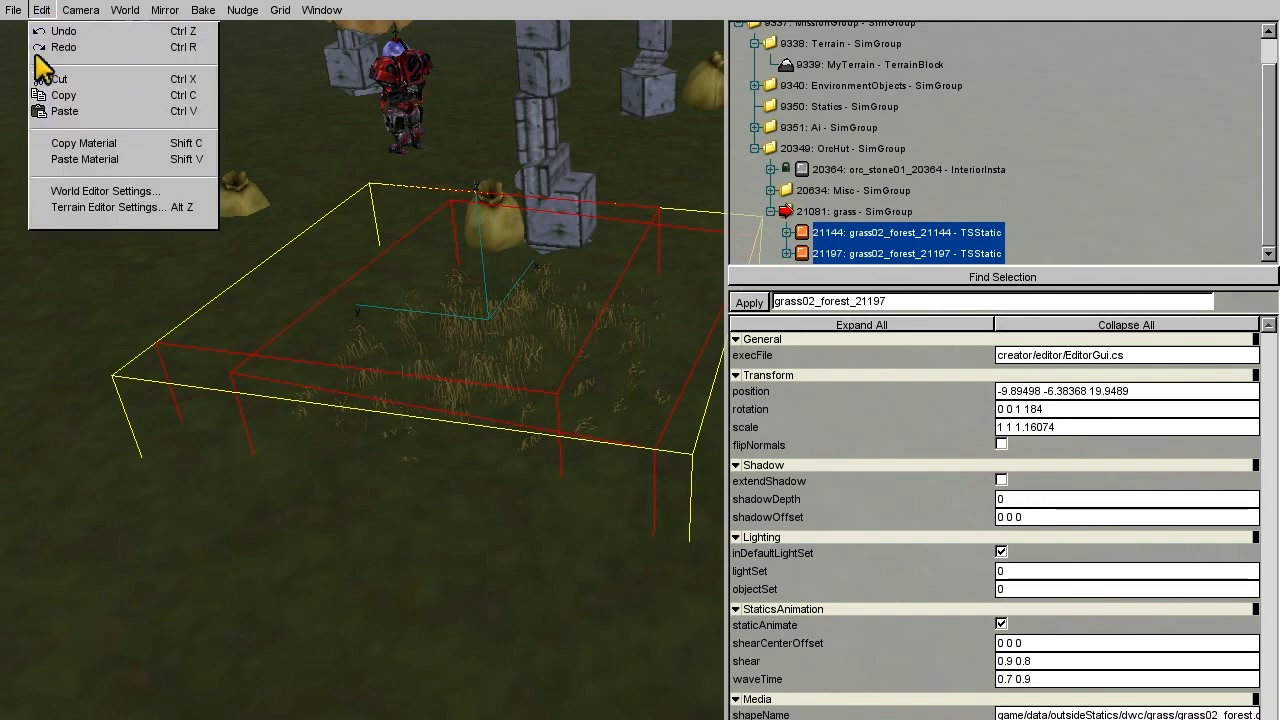
click(45, 95)
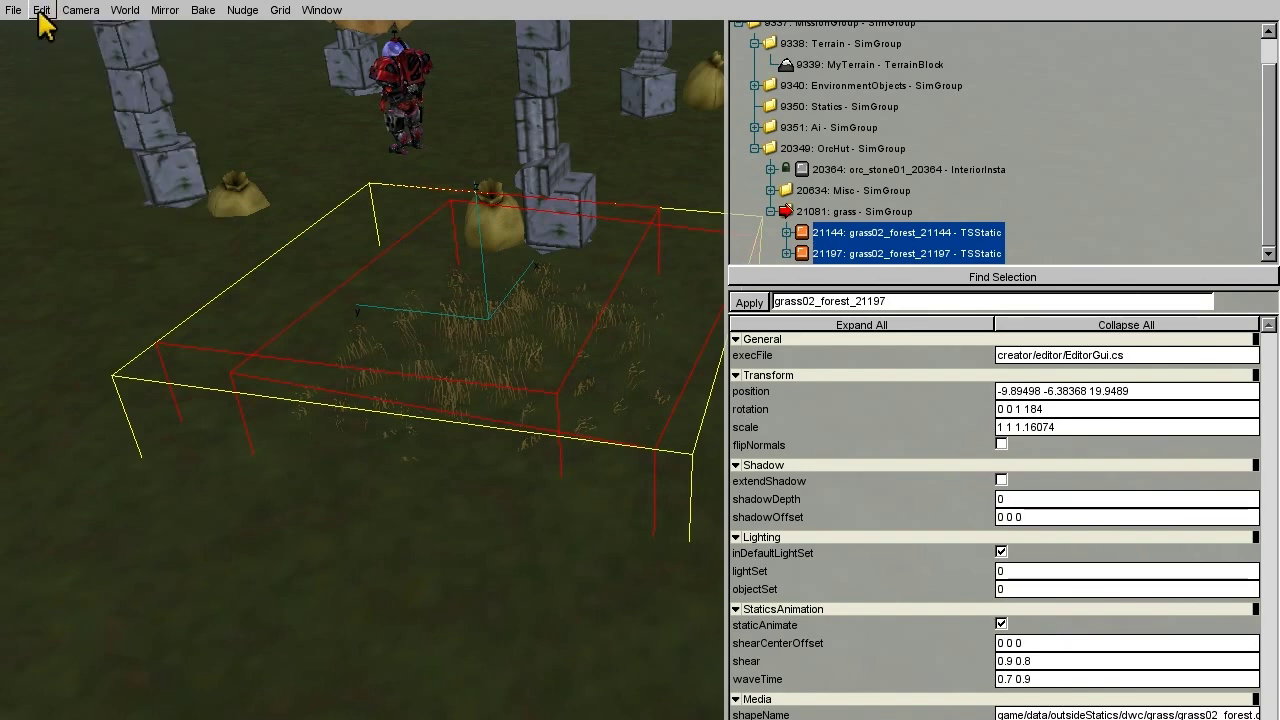
click(41, 12)
click(55, 111)
drag(491, 366, 127, 138)
right_drag(130, 158, 128, 121)
Place another grass pair by the remaining sack, rotated 127 degrees about Z, and one at the pillar without a sack, rotated 21 degrees
key(ctrl+v)
drag(134, 443, 605, 345)
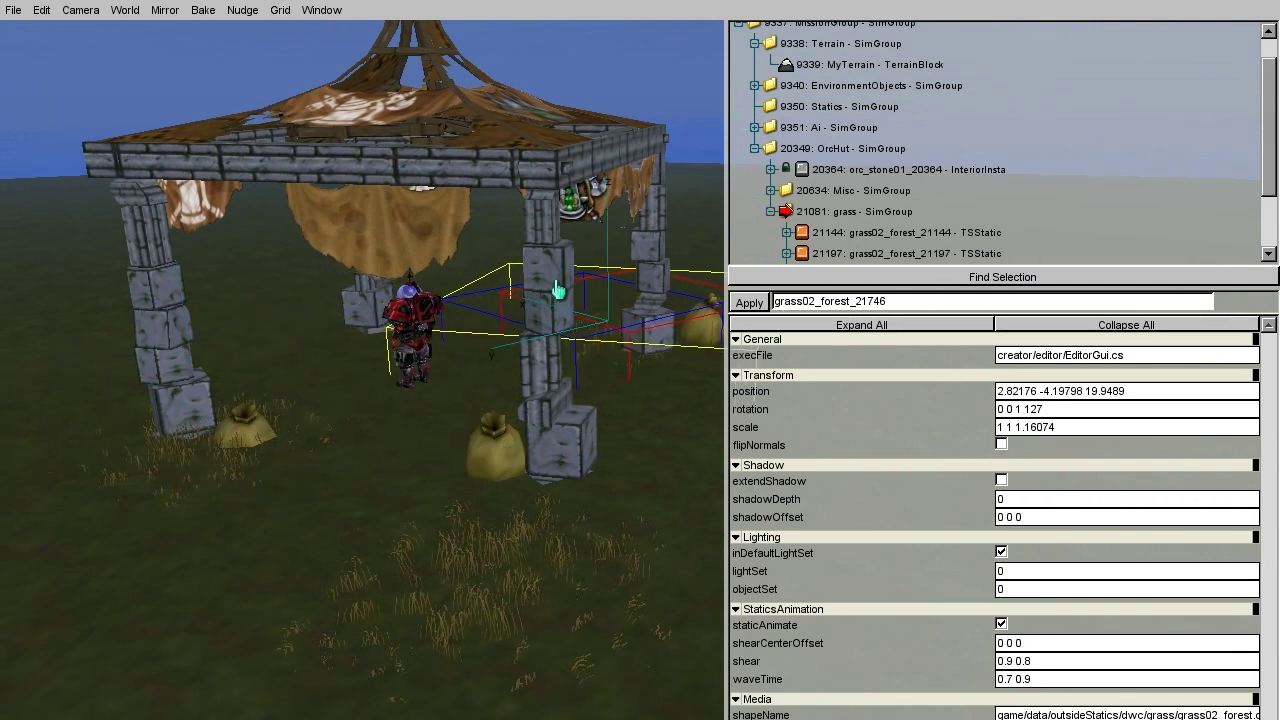
click(602, 290)
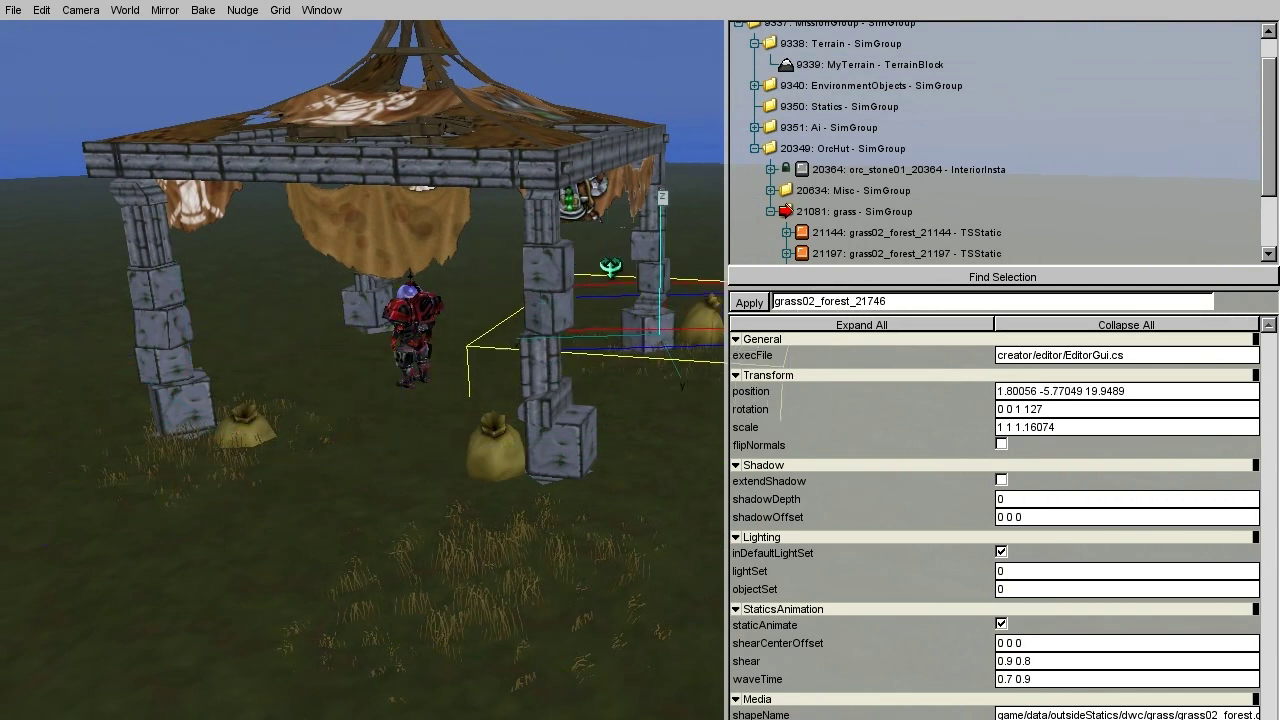
drag(608, 334, 257, 349)
alt+drag(347, 275, 244, 278)
Nudge the grass pair at the sackless pillar one increment along +Z and one along +Y
key(a)
right_drag(190, 440, 280, 434)
right_drag(560, 388, 640, 380)
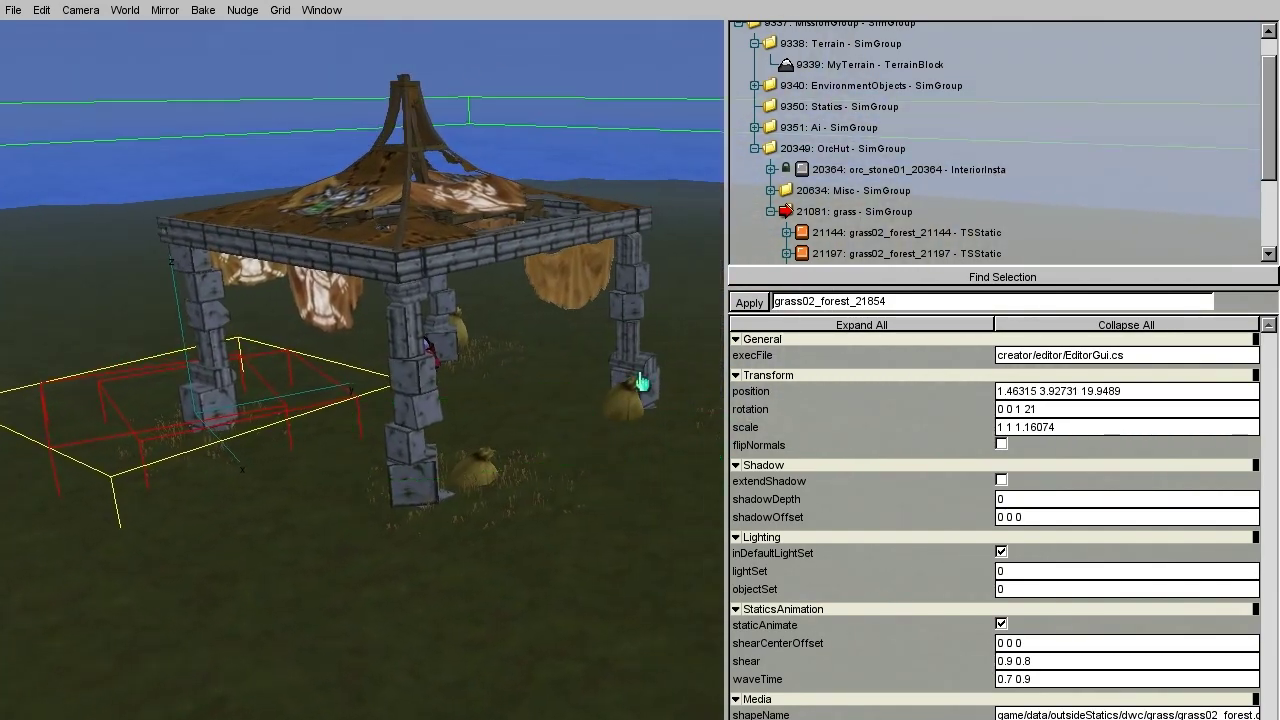
key(w)
right_drag(545, 440, 643, 380)
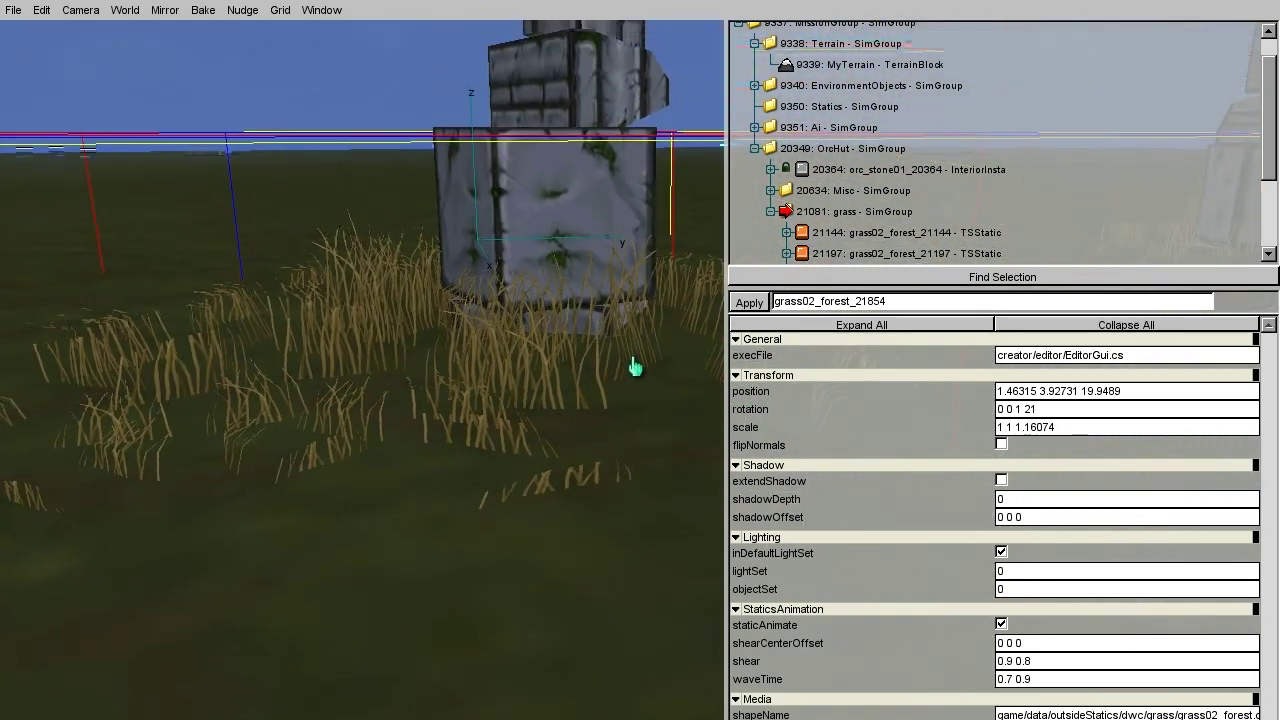
click(250, 14)
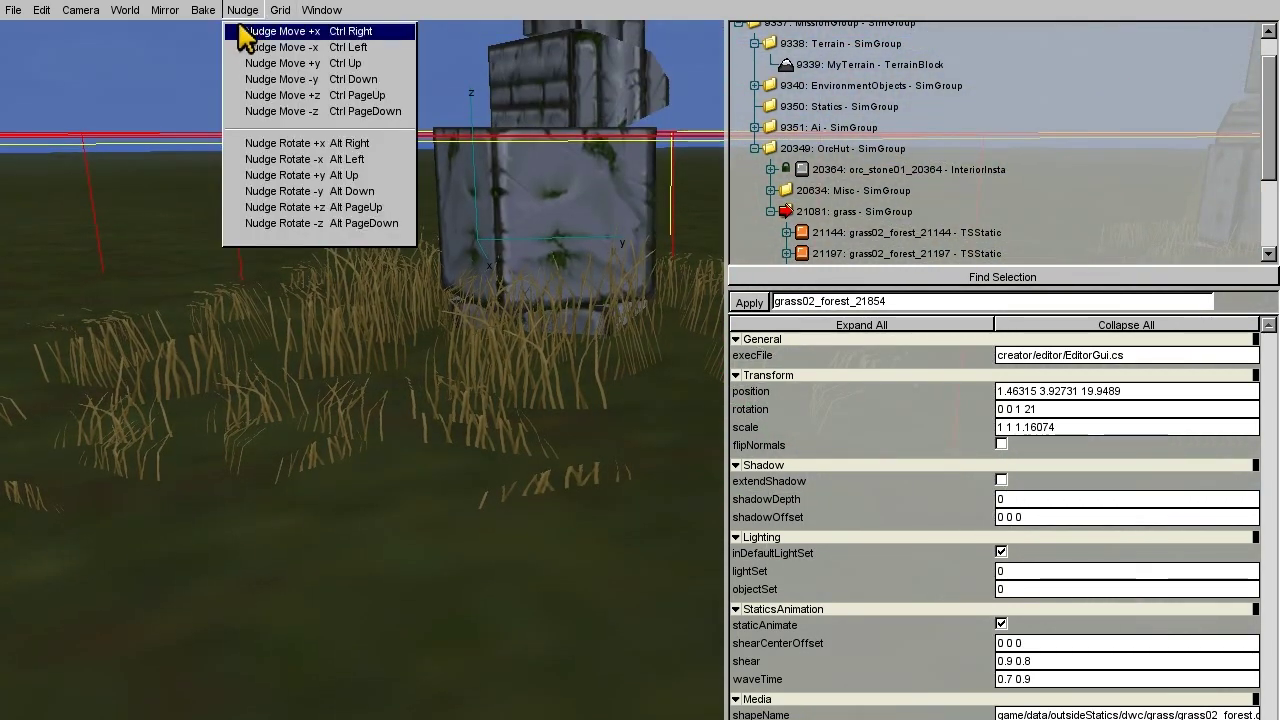
click(238, 98)
click(243, 11)
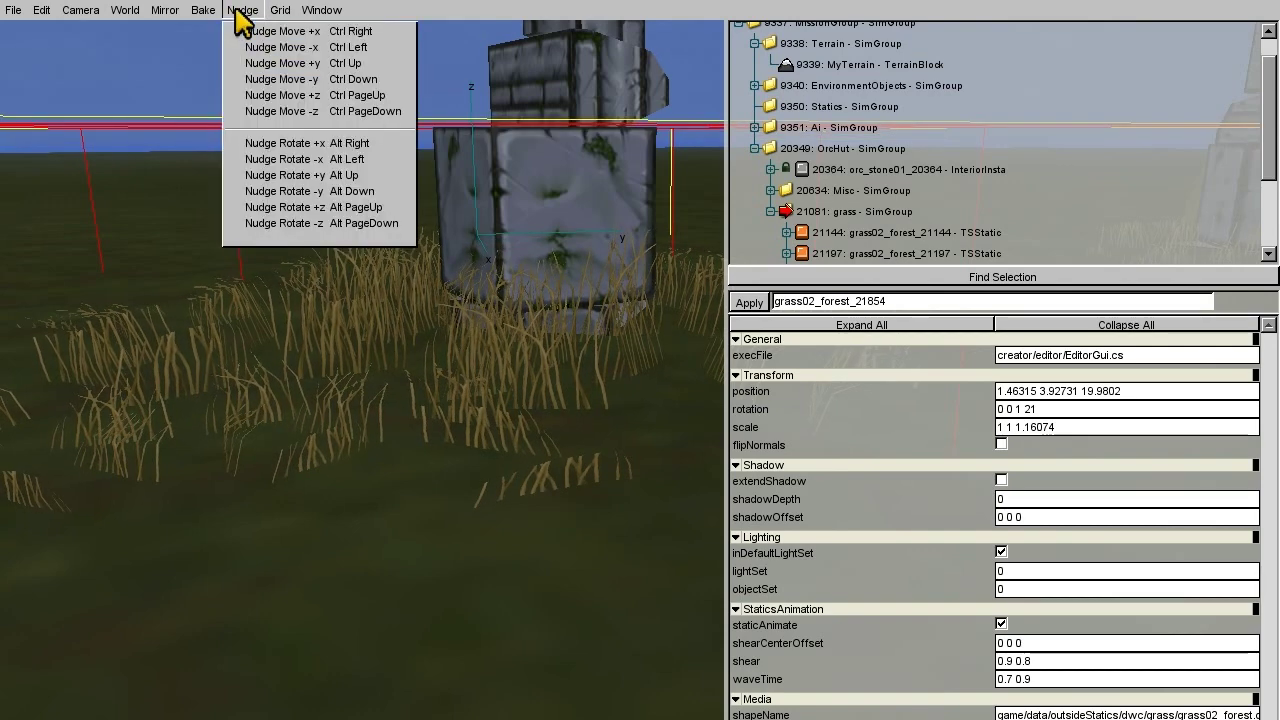
click(238, 62)
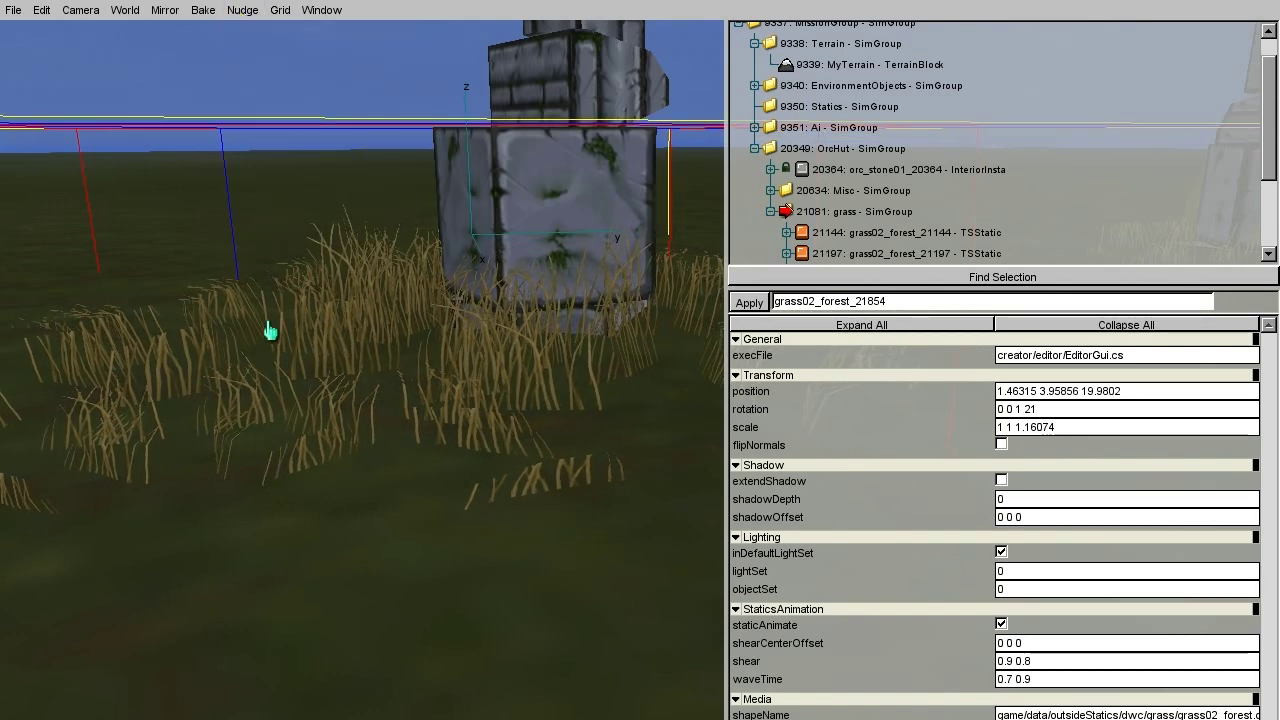
Nudge the same grass pair four increments along +X and lower it by one net increment along Z
key(Up)
key(Up)
key(Up)
key(Up)
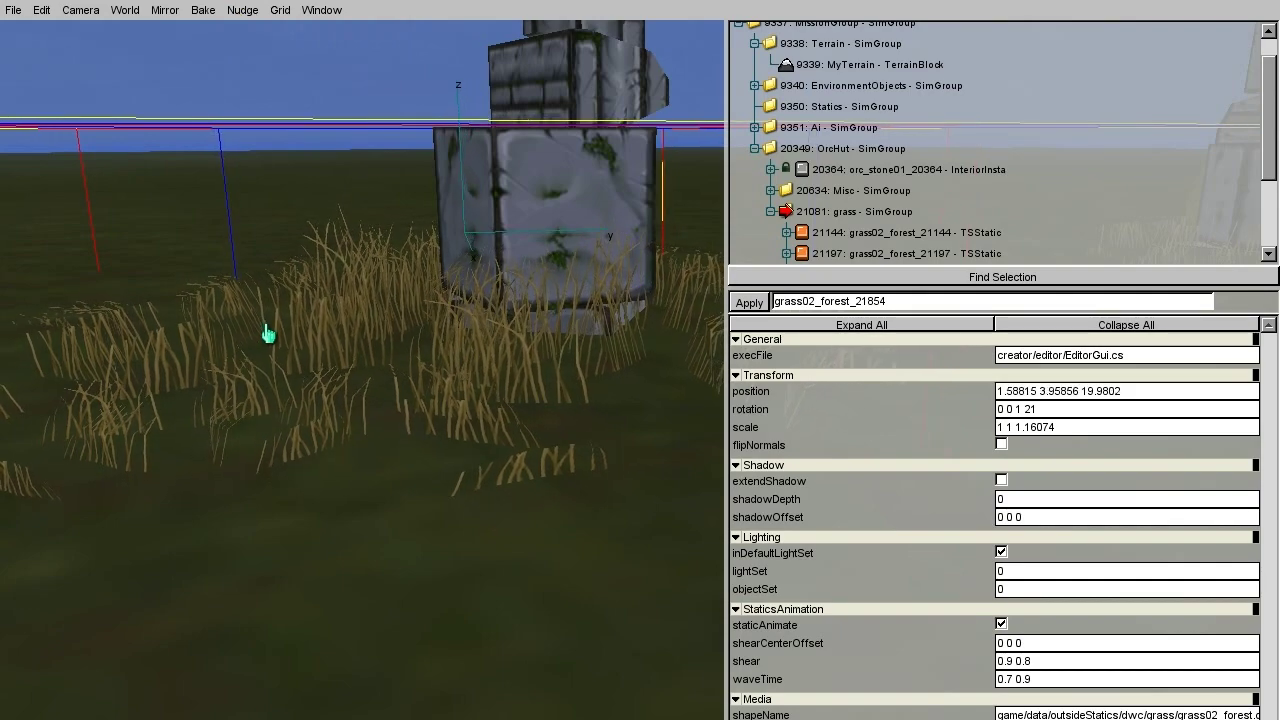
key(Page_Down)
key(Page_Down)
key(Page_Up)
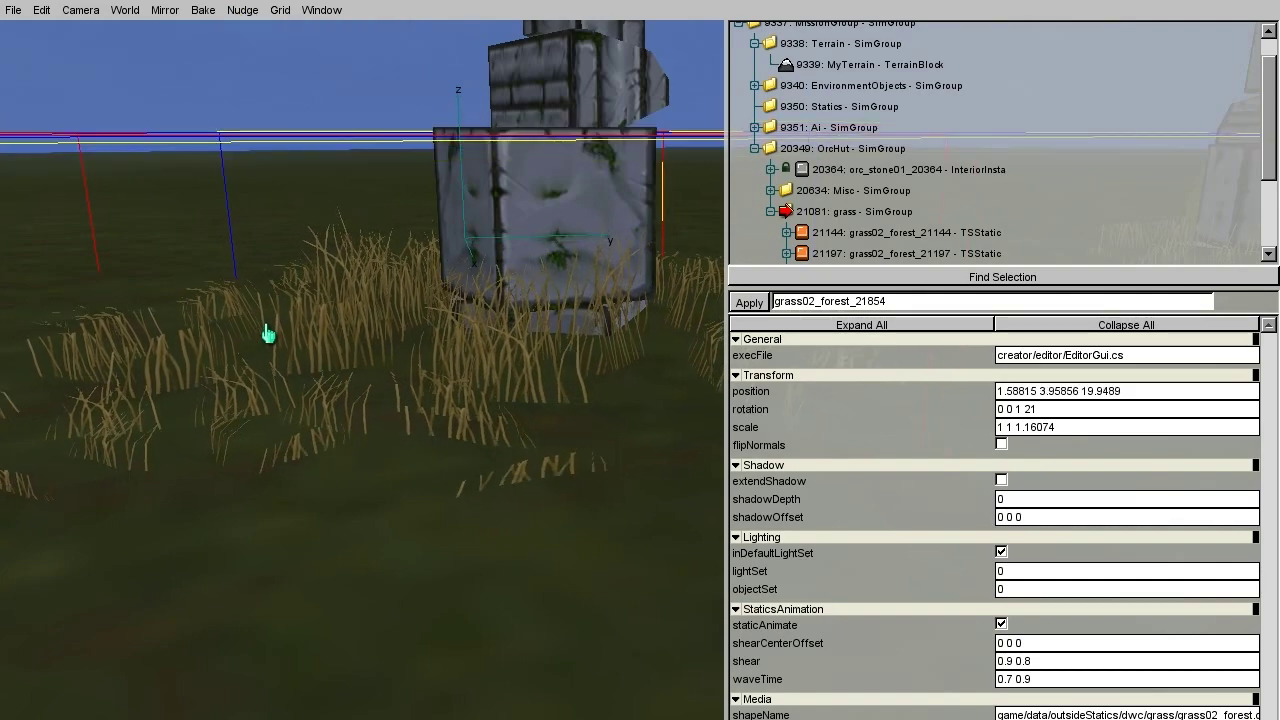
Make the Misc group the active instant group and add the bonfire from the orc folder of OutsideStatics
key(s)
right_drag(297, 417, 335, 418)
key(d)
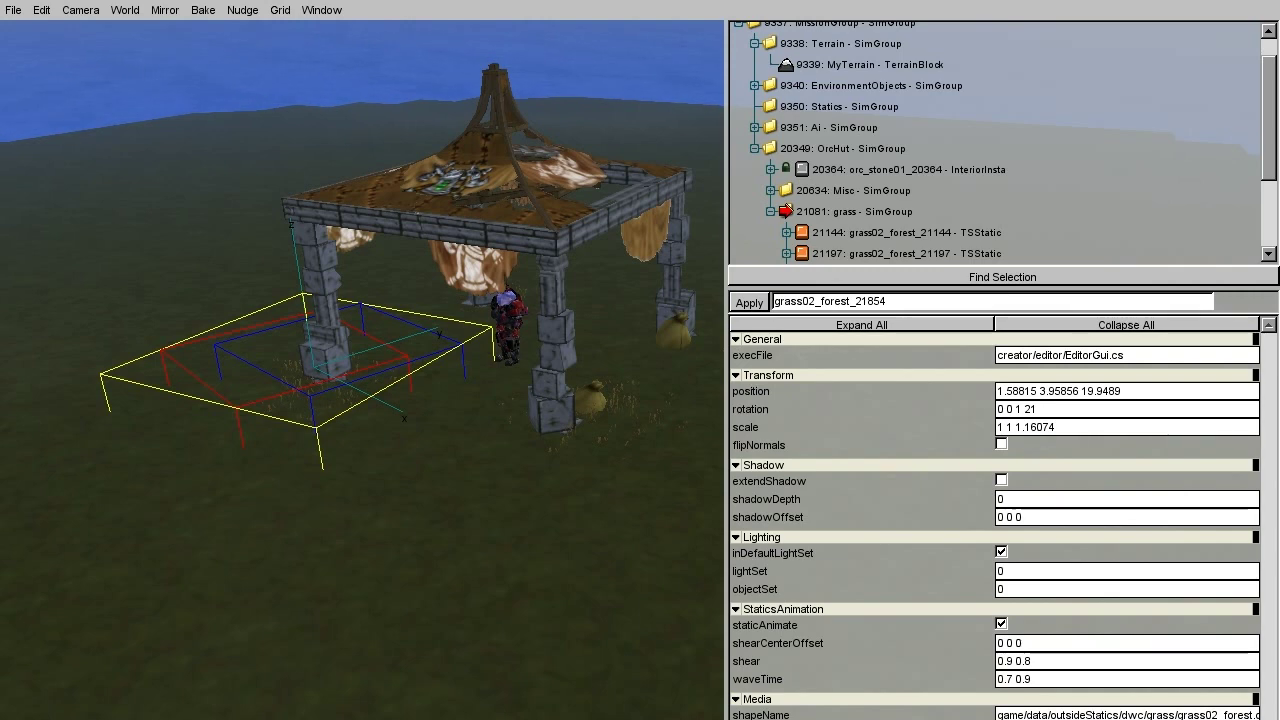
right_drag(335, 418, 640, 395)
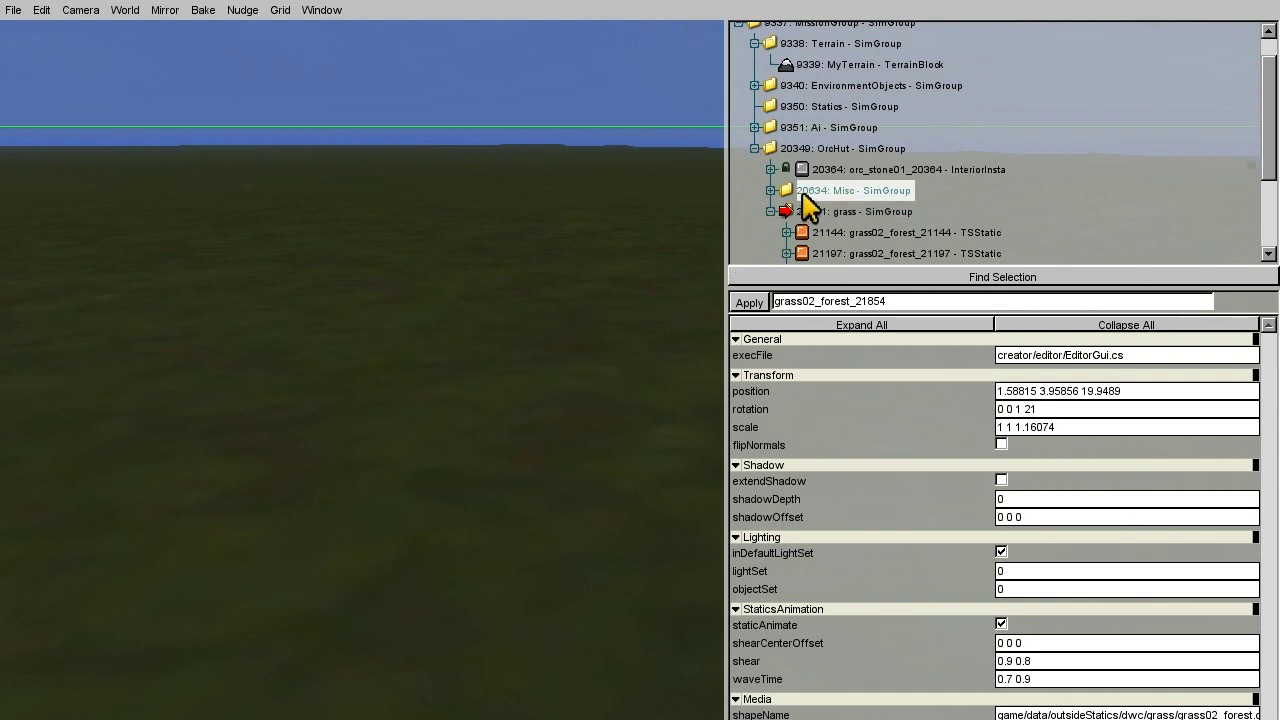
key(F4)
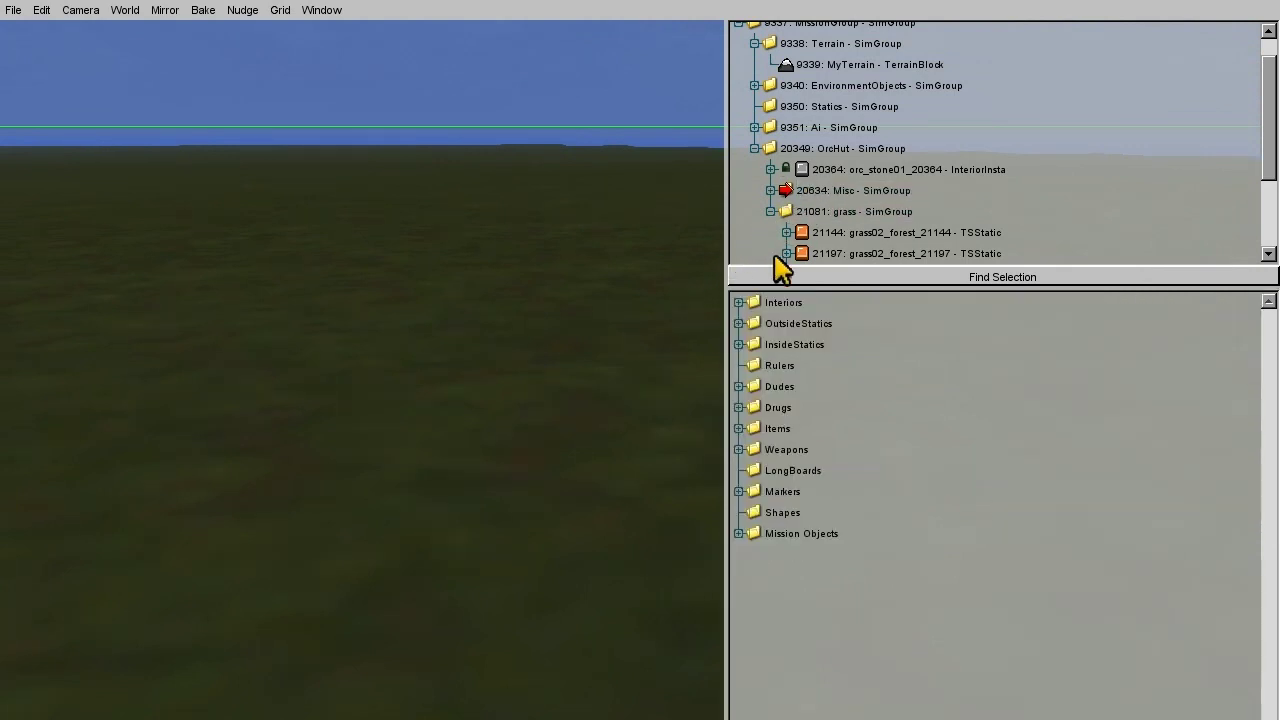
click(738, 323)
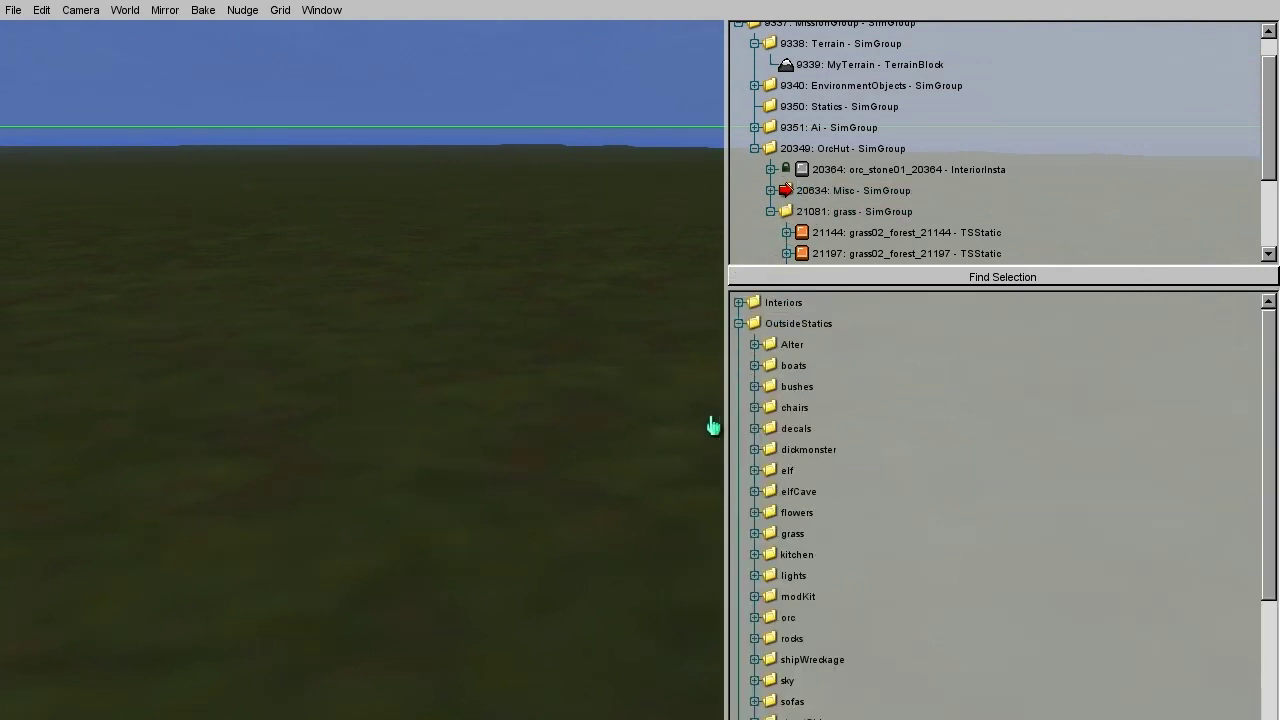
click(755, 617)
scroll(760, 634, down, 2)
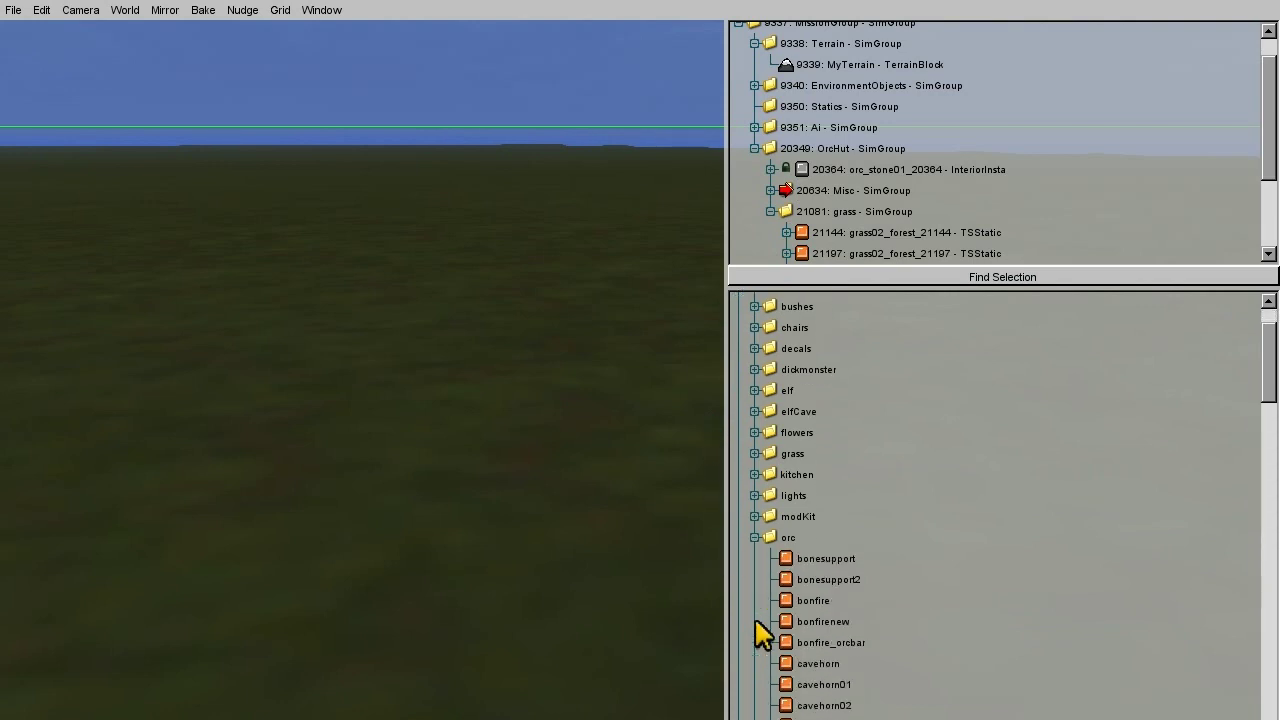
right_drag(492, 576, 639, 376)
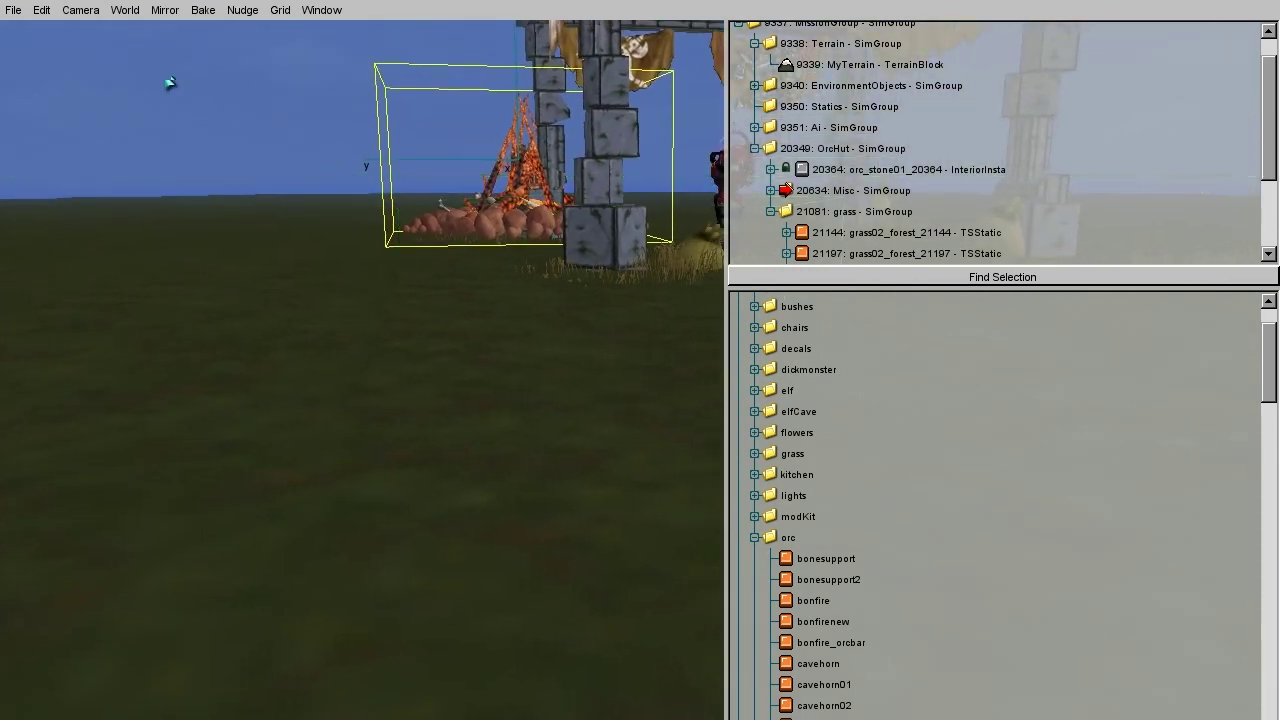
Set the drop mode to Drop at Camera, cut and paste the bonfire away from the hut, and lower it slightly into the ground
click(125, 10)
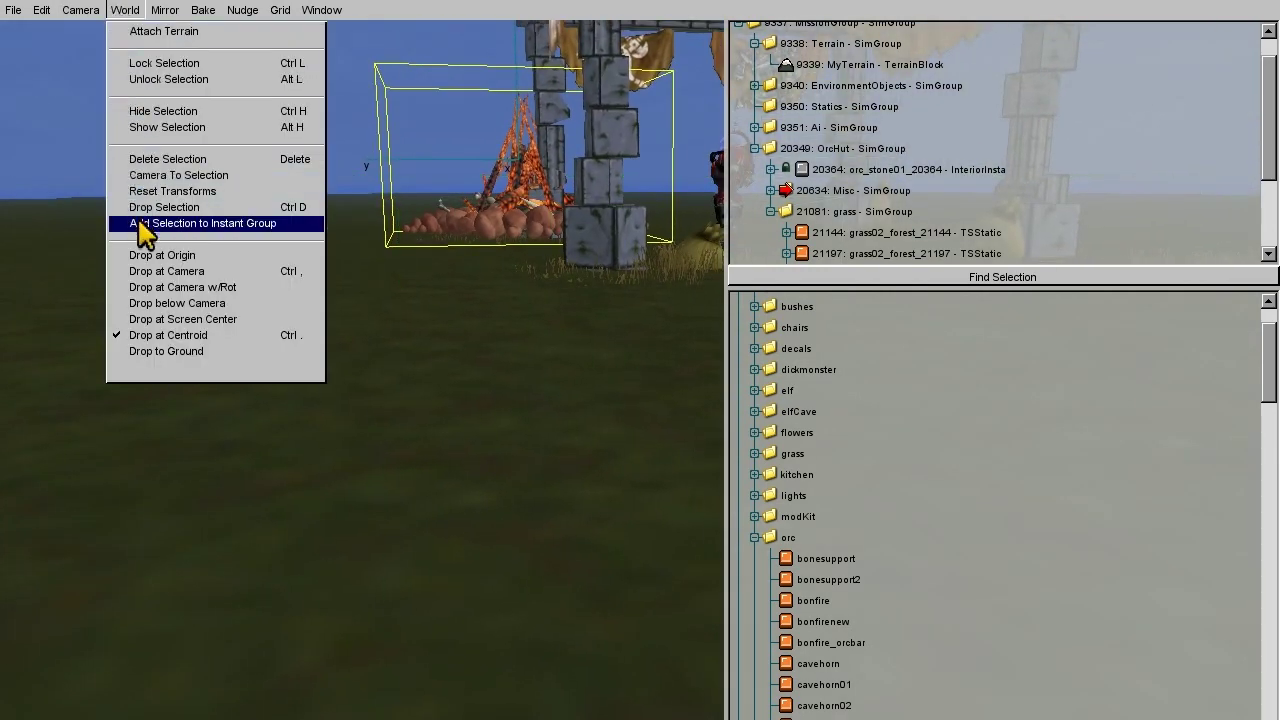
click(136, 273)
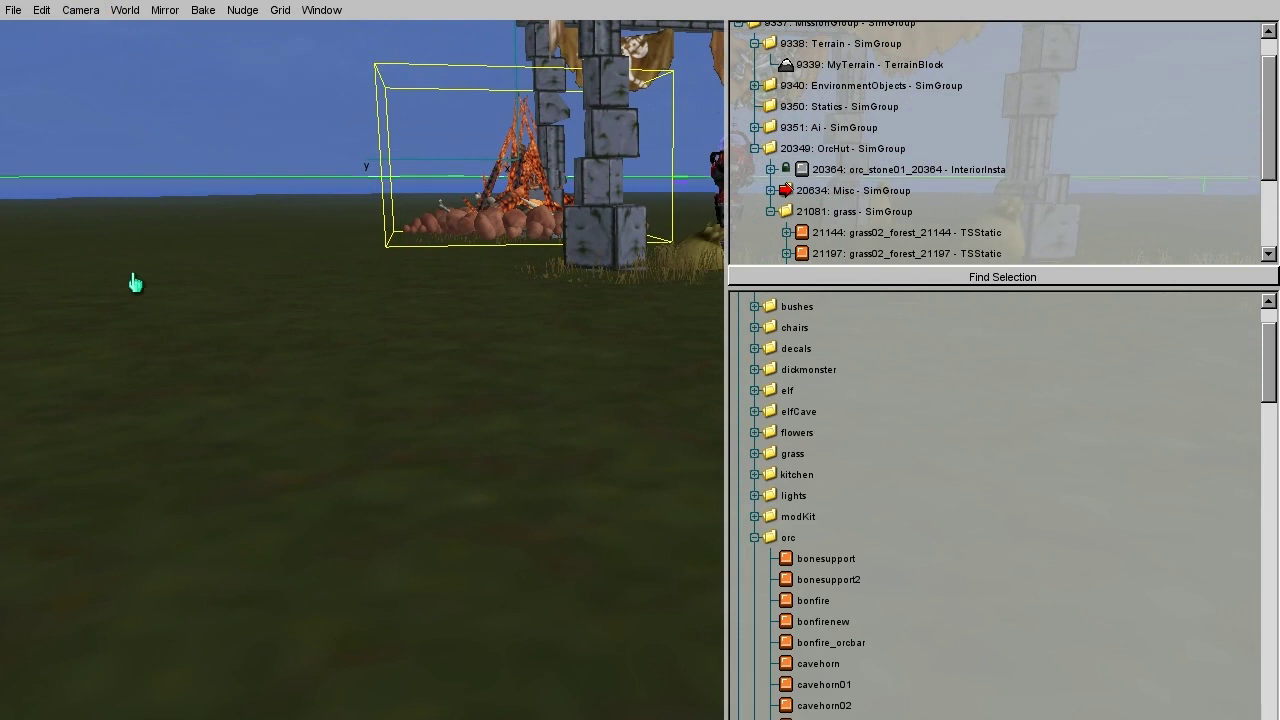
click(42, 10)
click(42, 79)
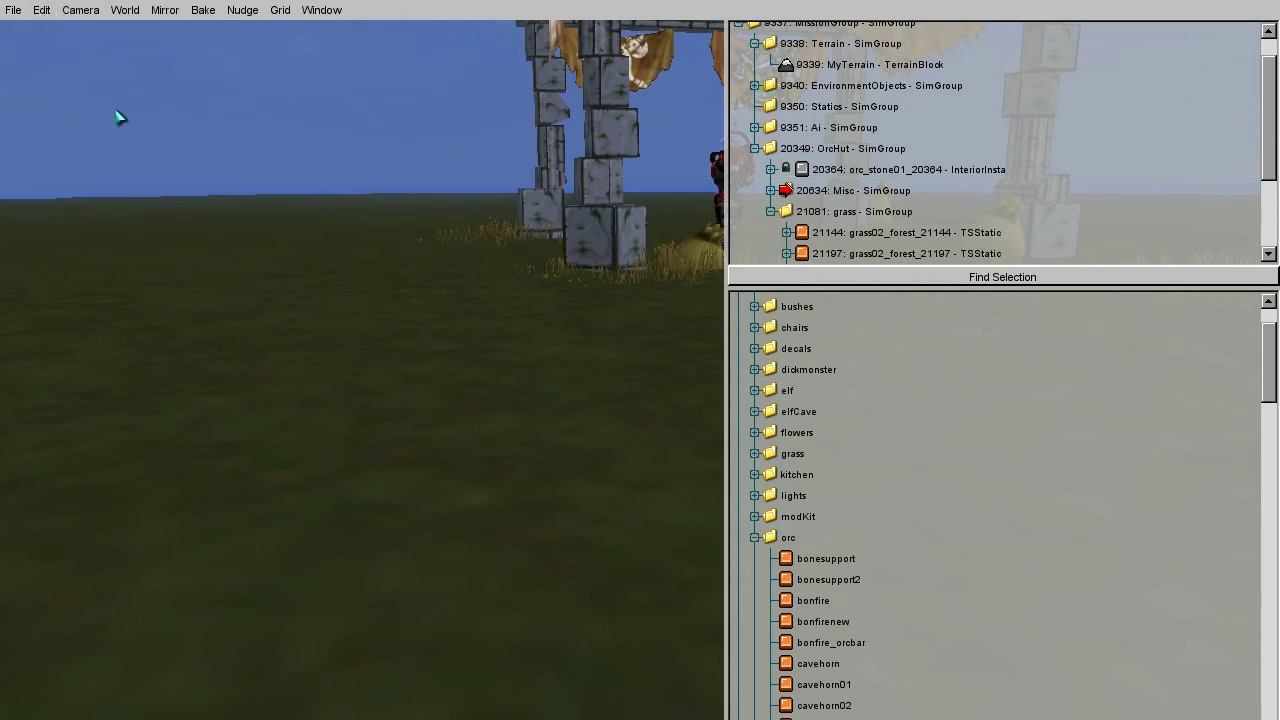
click(42, 10)
click(50, 108)
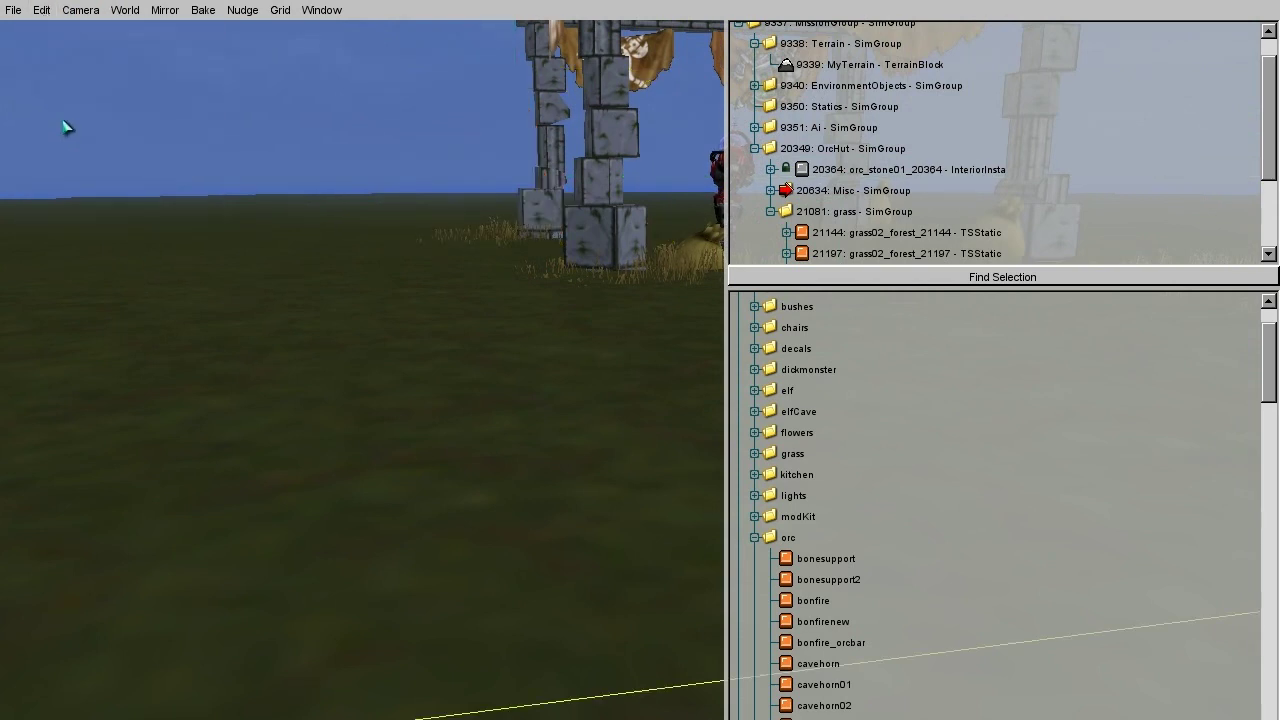
key(s)
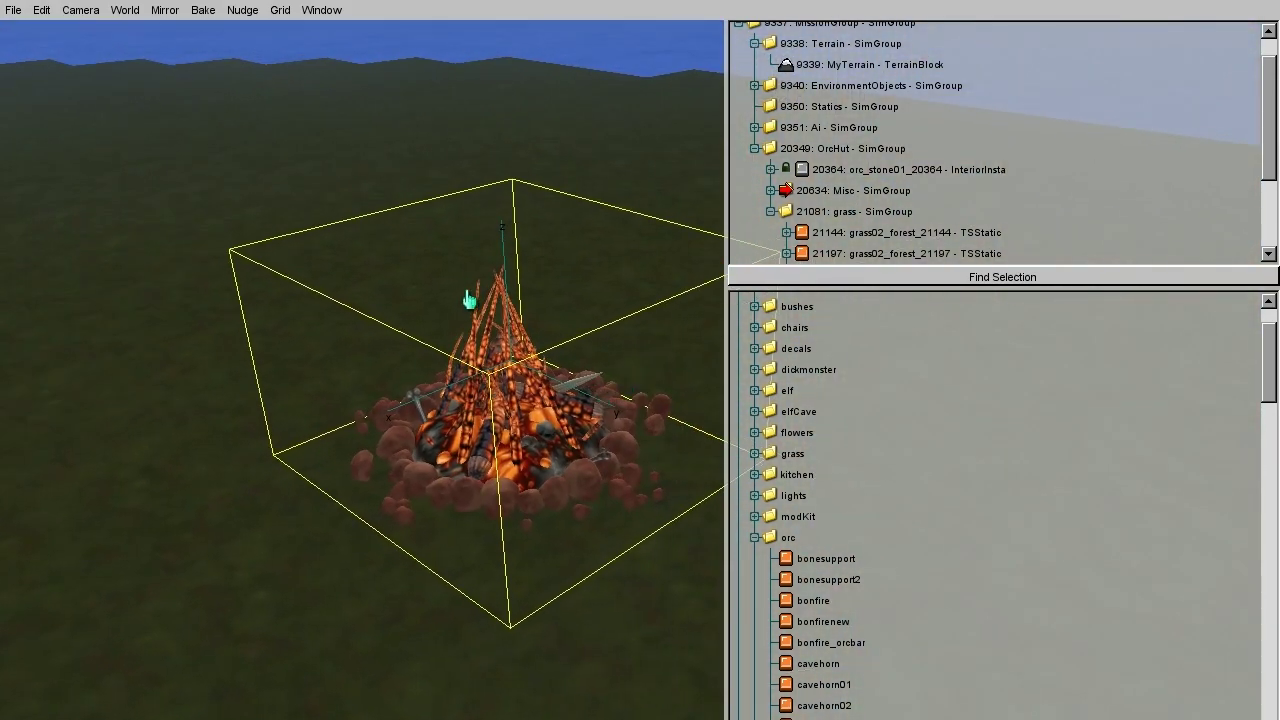
drag(506, 284, 508, 277)
Switch the Pass 0 base texture of the bonfire's Boulder2 material to the burnt variant, enable saveMaterial and apply the changes
click(822, 279)
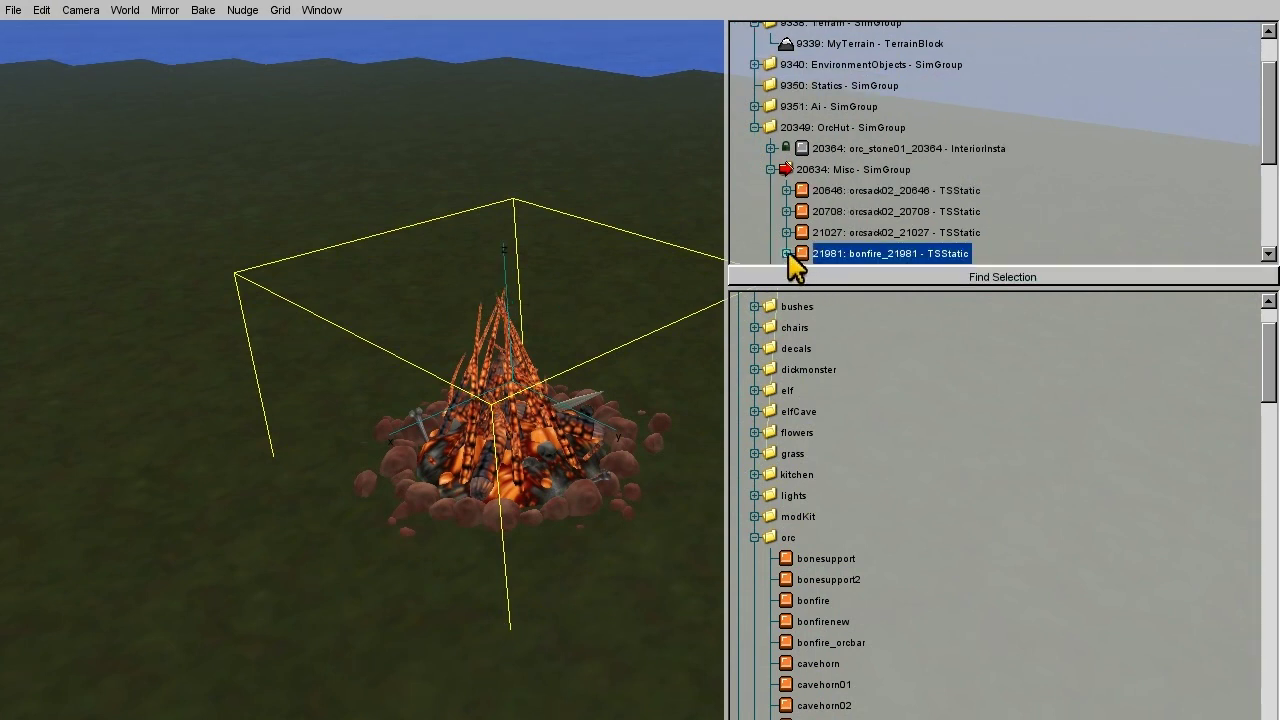
double_click(815, 252)
scroll(830, 240, down, 3)
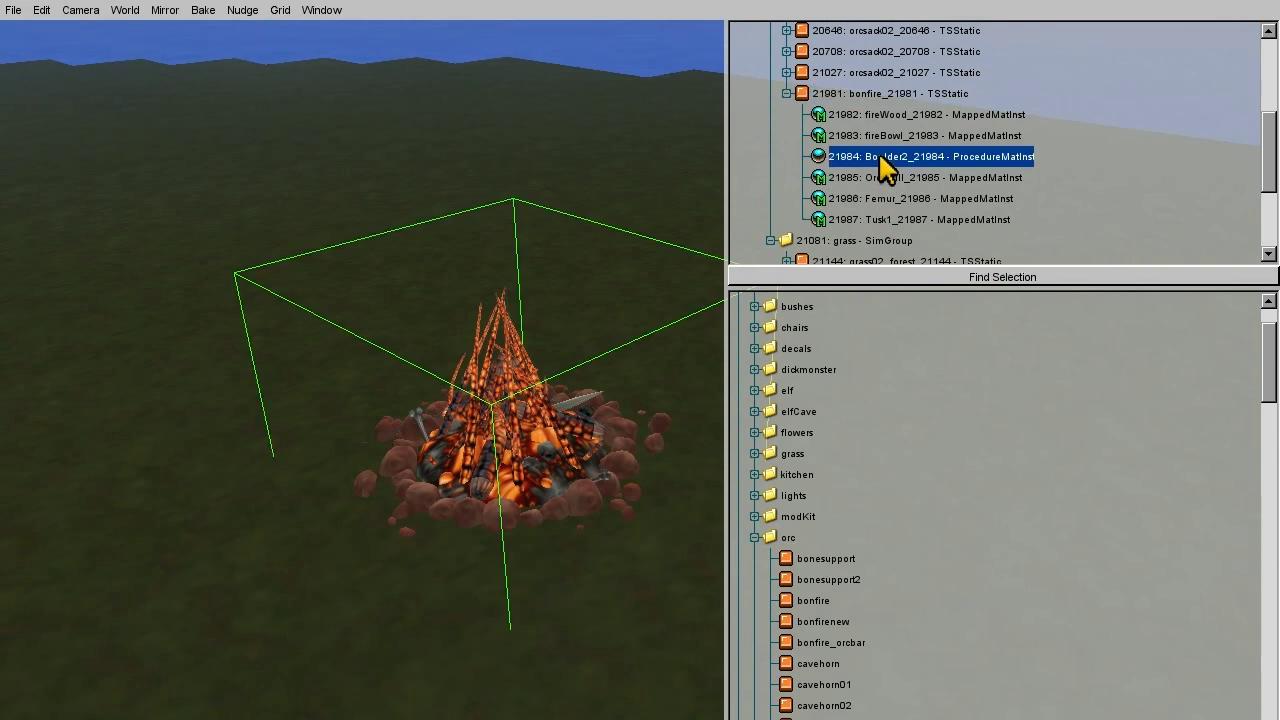
click(1023, 684)
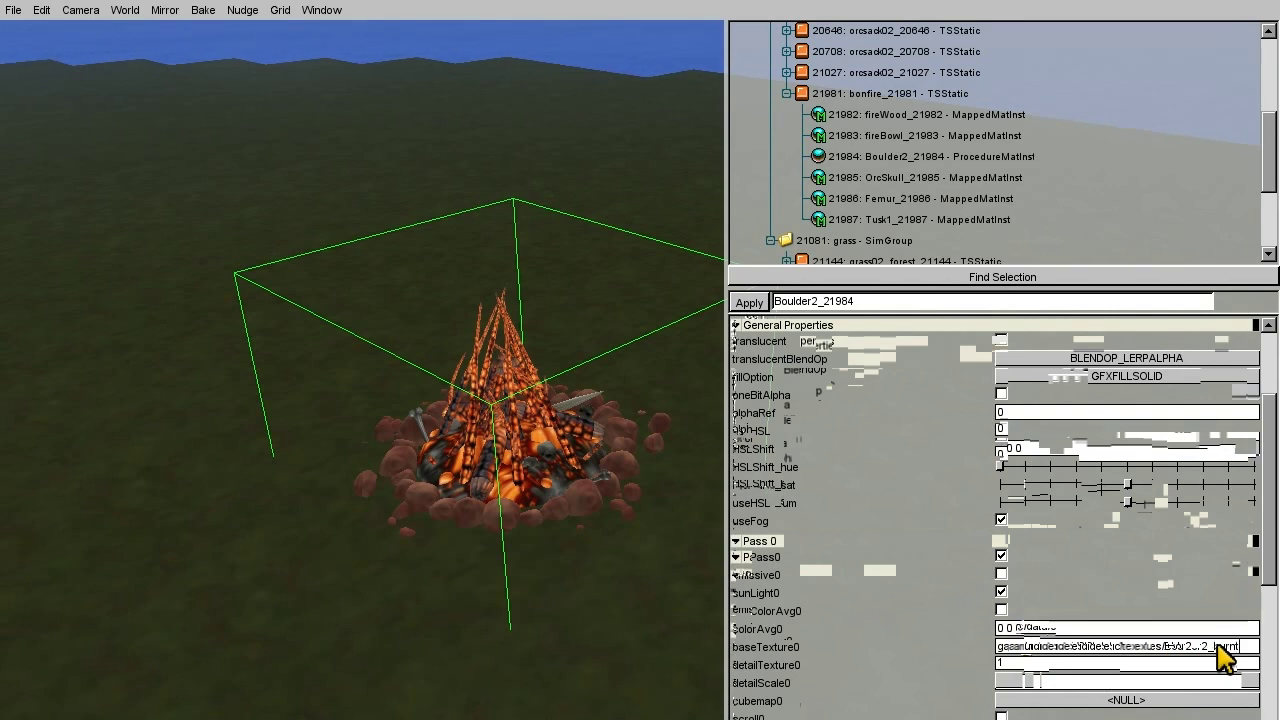
scroll(1086, 555, up, 5)
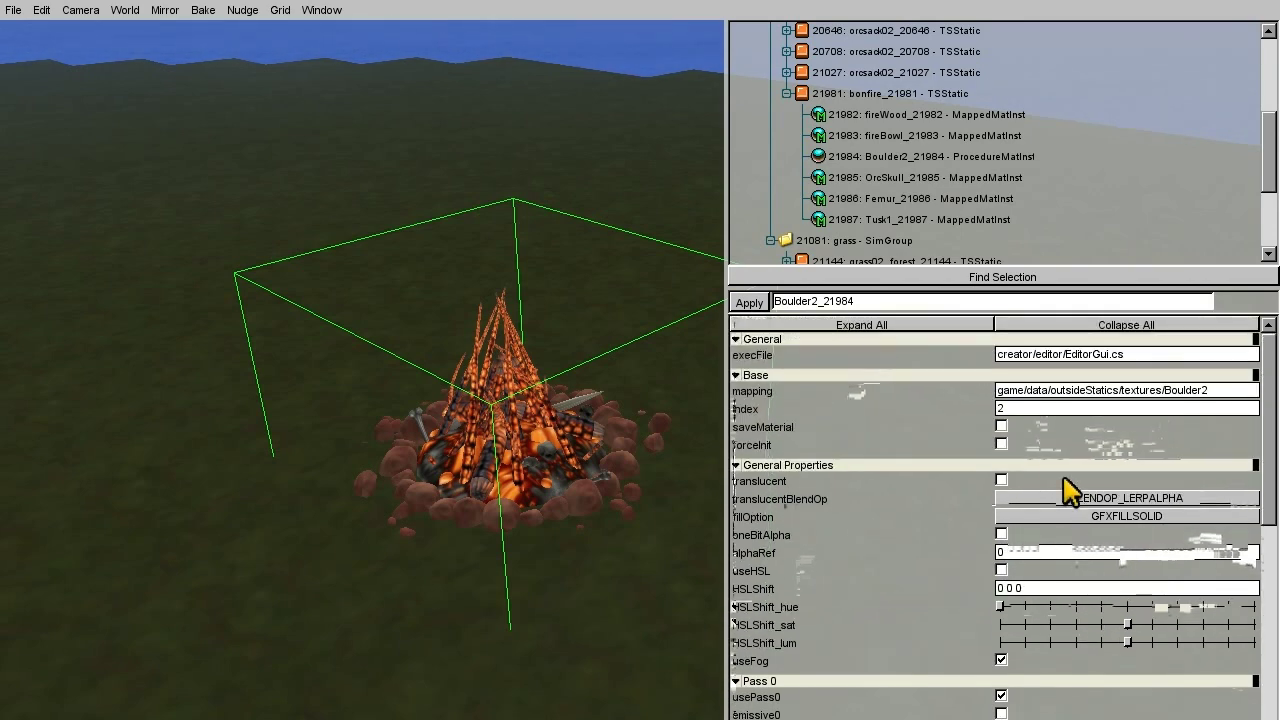
click(750, 304)
right_drag(586, 405, 385, 420)
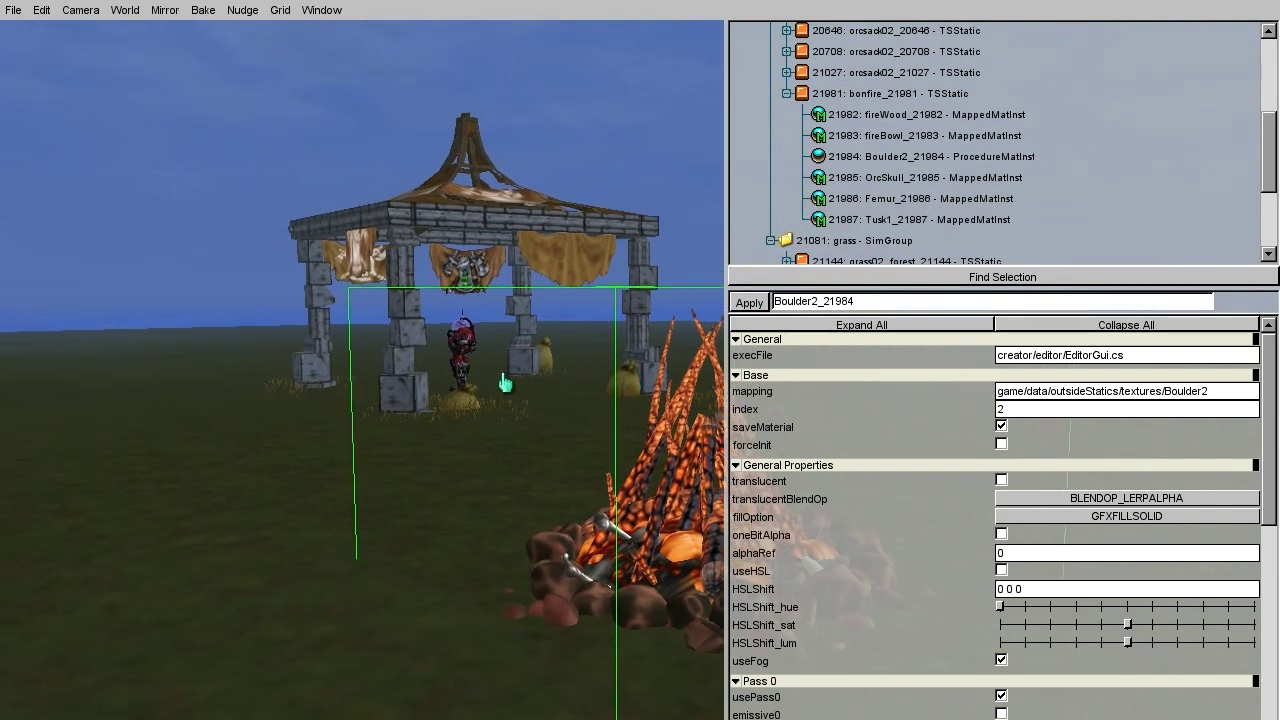
key(F2)
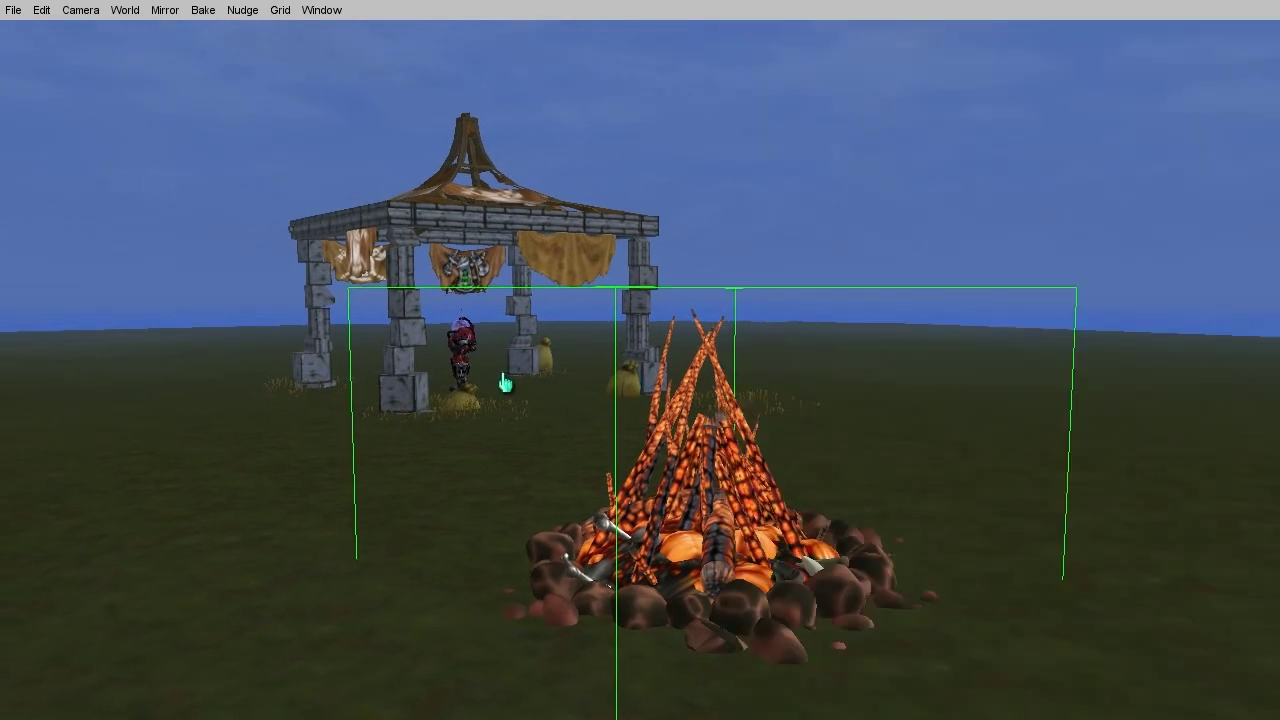
Go back to the sack beside the hut pillar, show the object tree and creator panes and narrow them
key(Left)
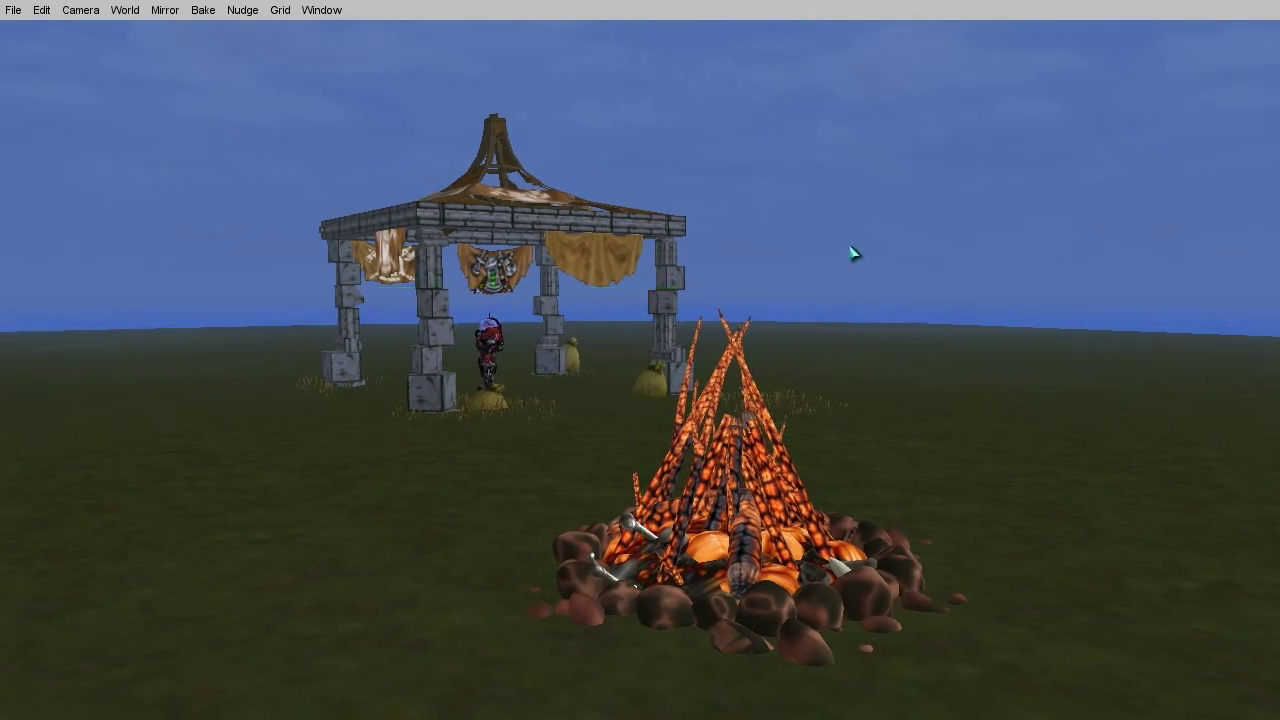
key(w)
right_drag(853, 254, 642, 382)
key(s)
key(w)
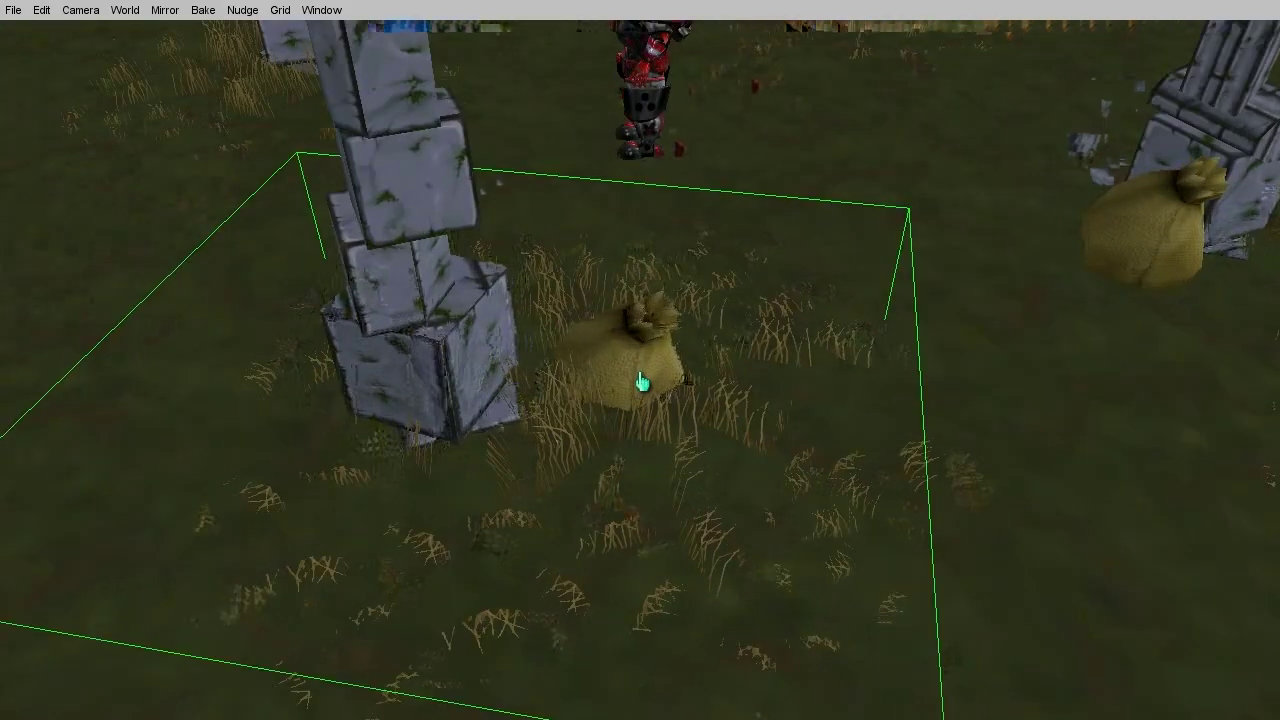
key(F3)
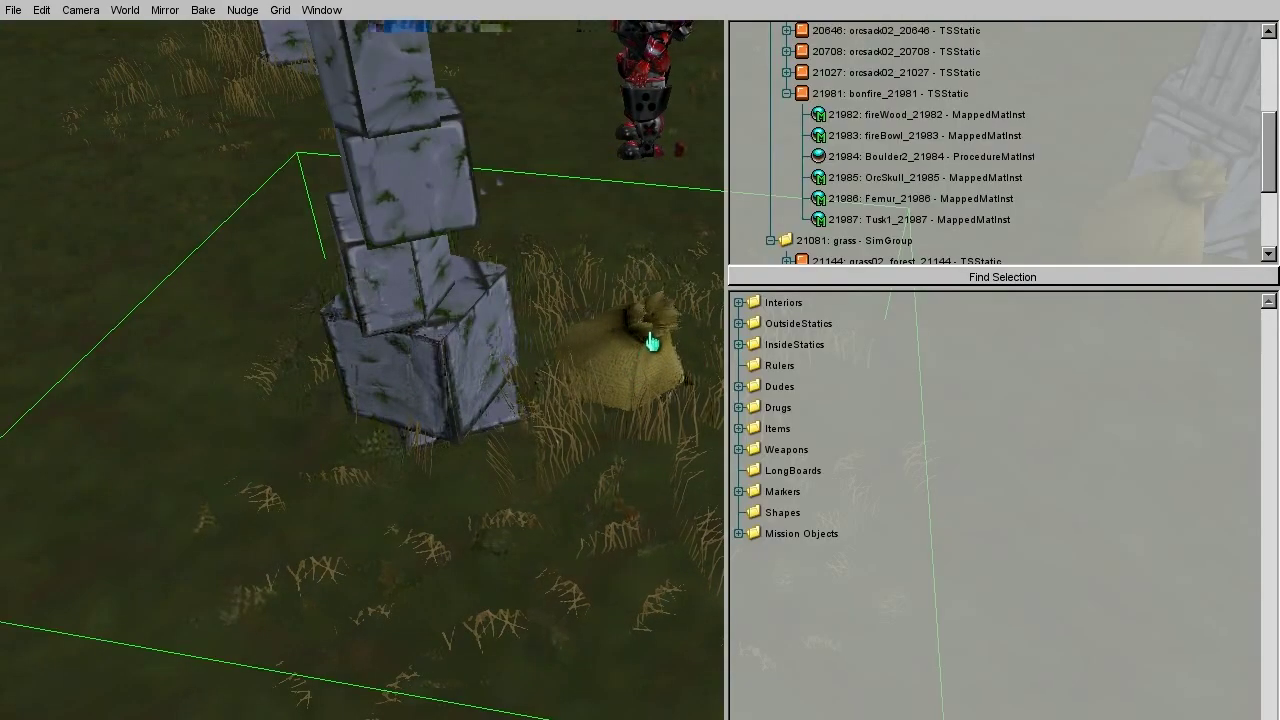
drag(722, 234, 993, 243)
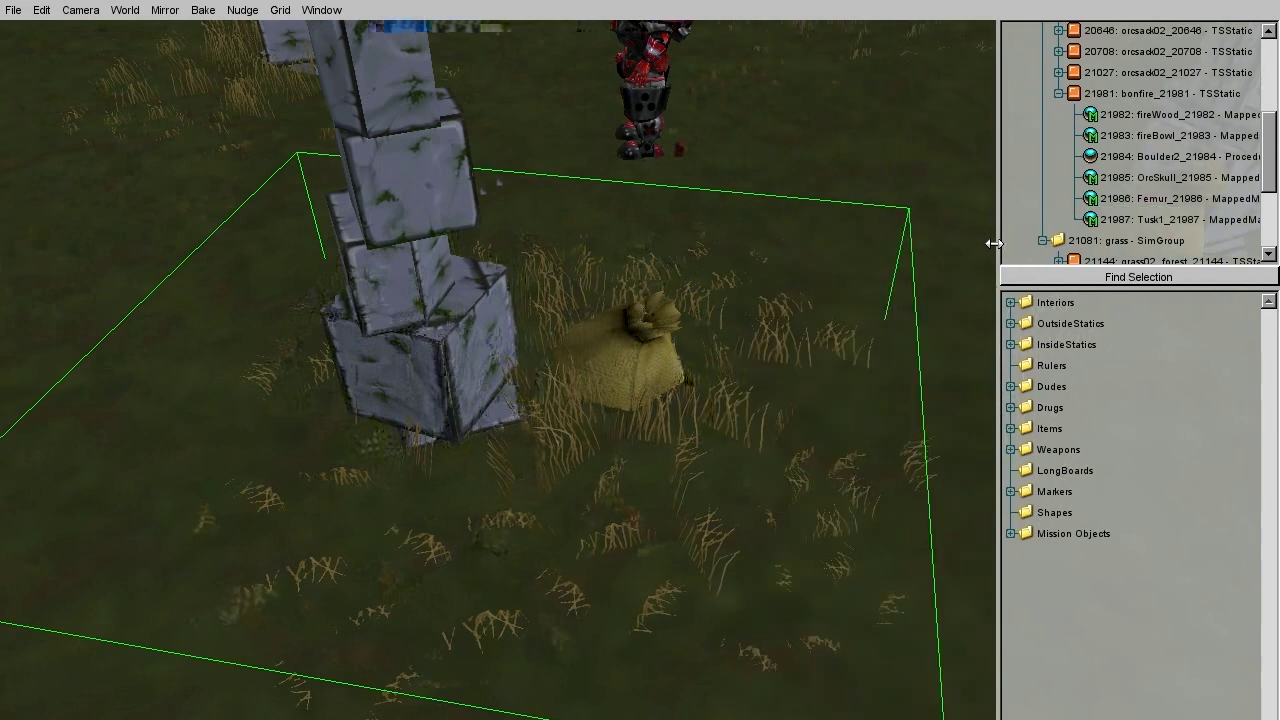
Collapse the bonfire entry and the Misc group in the object tree
click(1060, 94)
scroll(1066, 131, up, 2)
click(1043, 205)
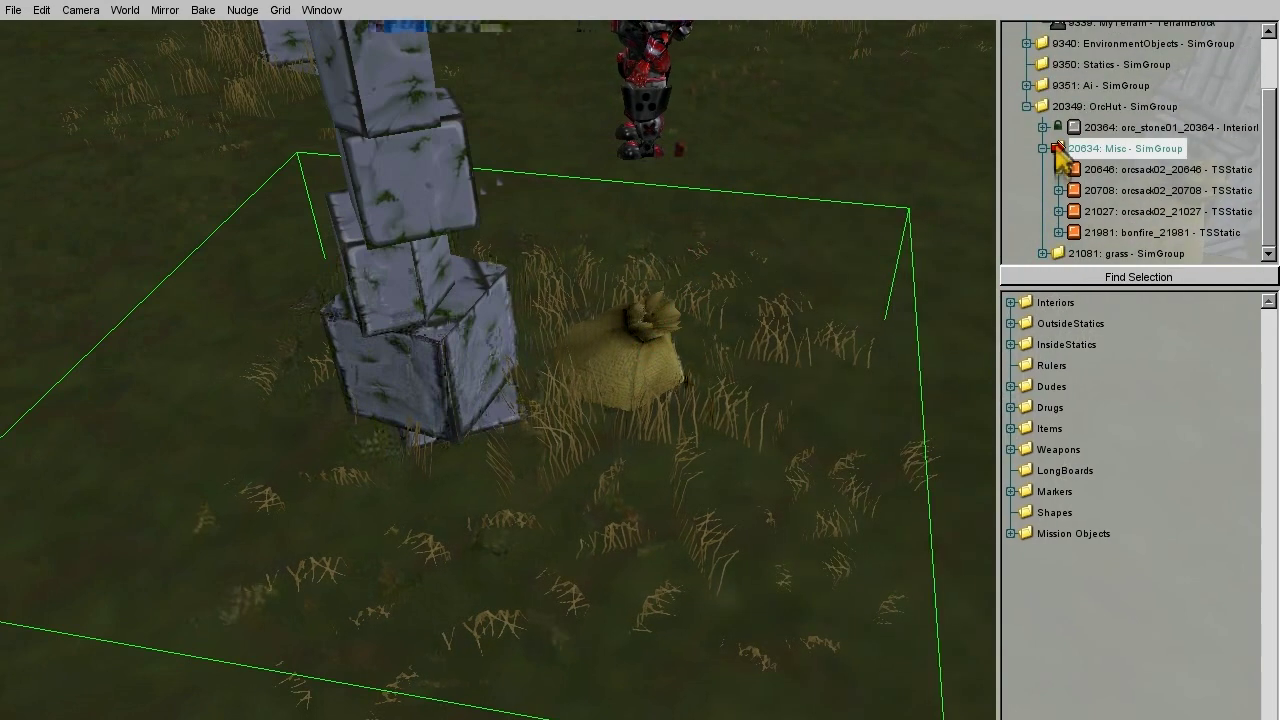
click(1043, 149)
click(1098, 242)
click(1108, 232)
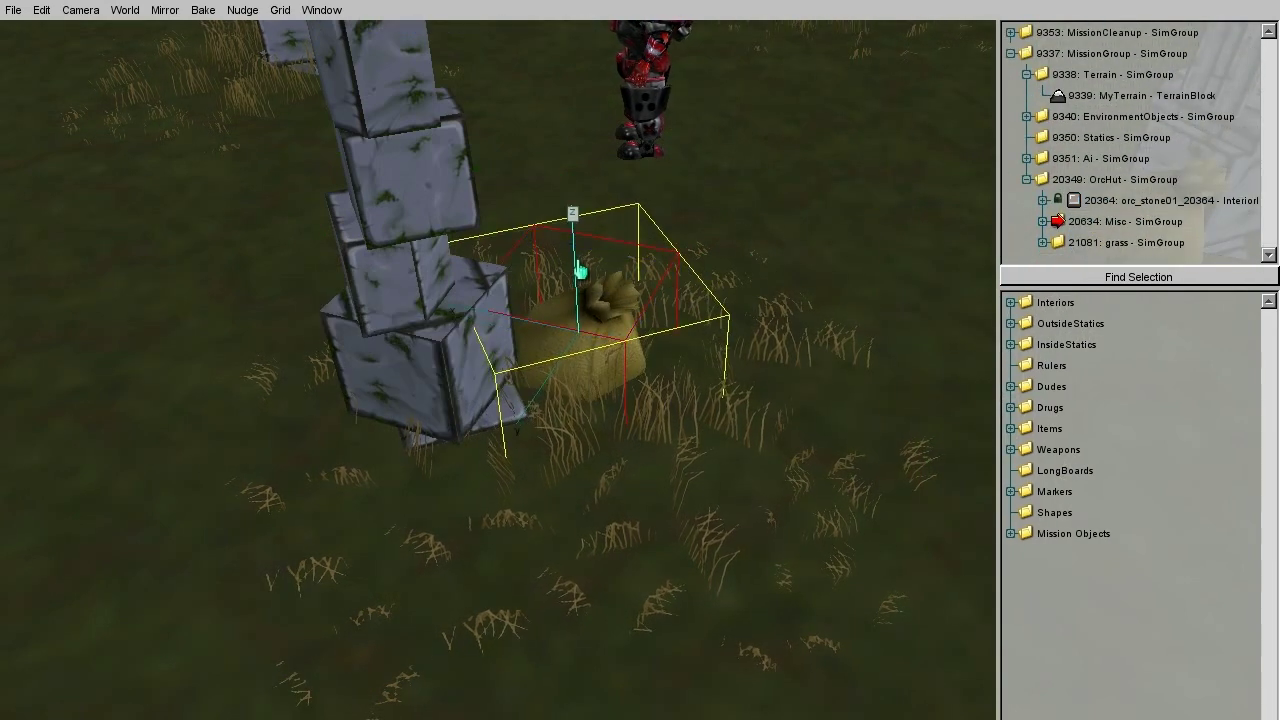
Add more orc sacks from the orc folder of OutsideStatics and place them beside the hut's pillars
click(1011, 323)
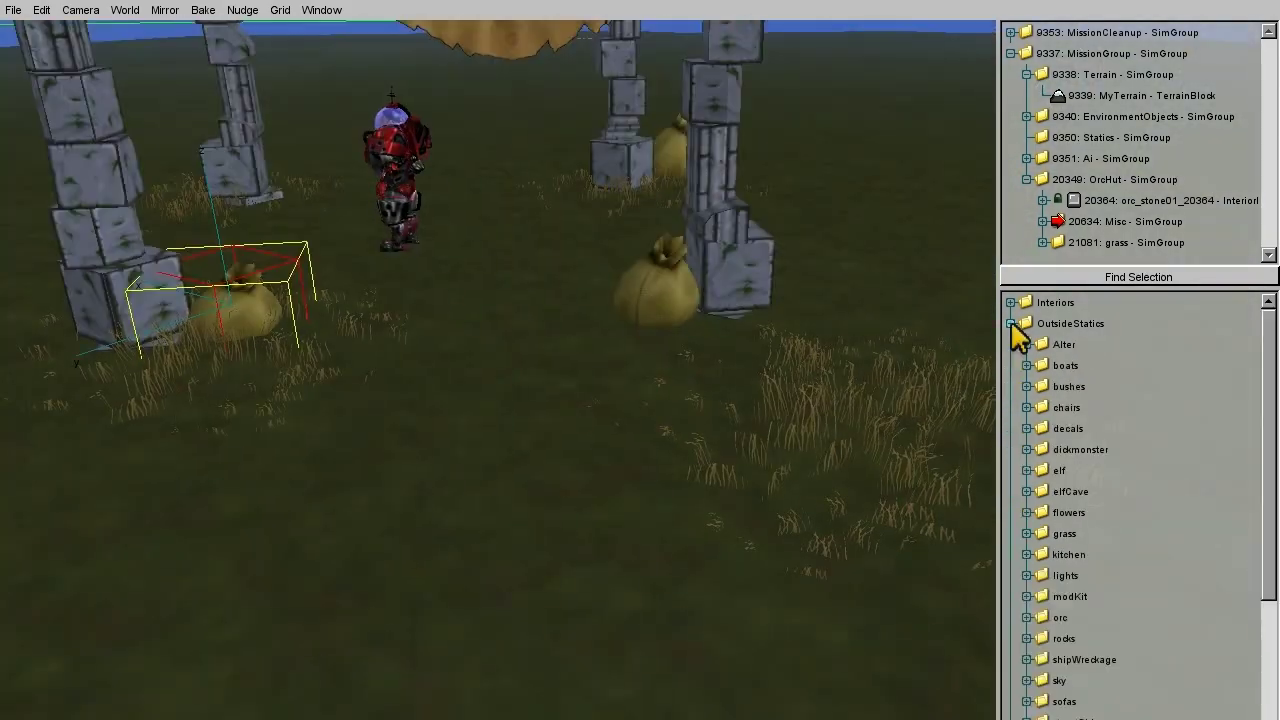
scroll(1029, 529, down, 10)
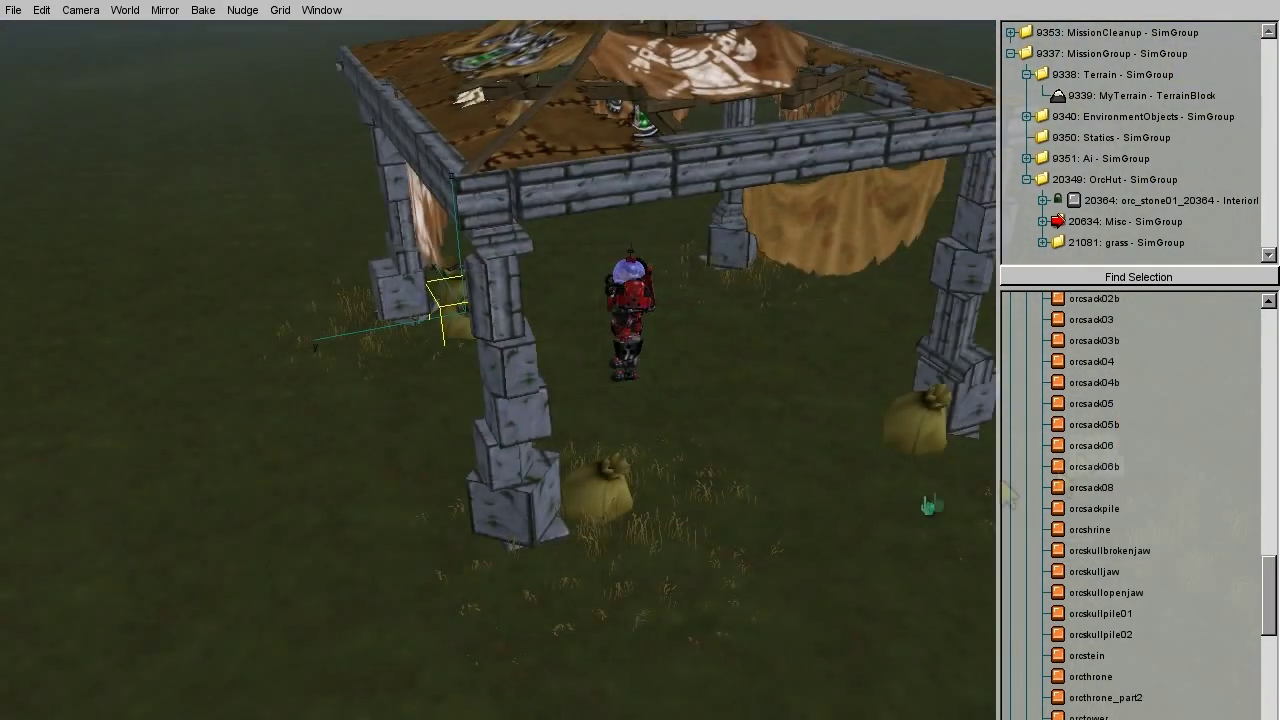
scroll(1097, 450, up, 2)
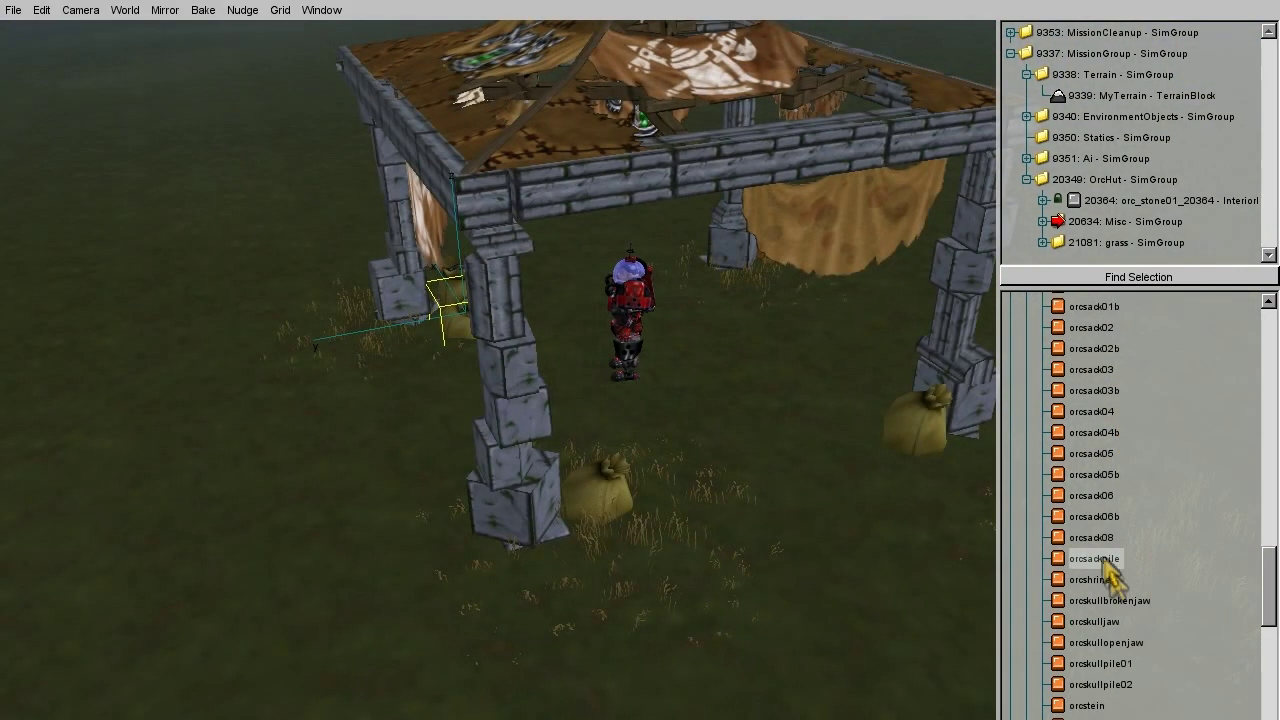
drag(455, 341, 470, 560)
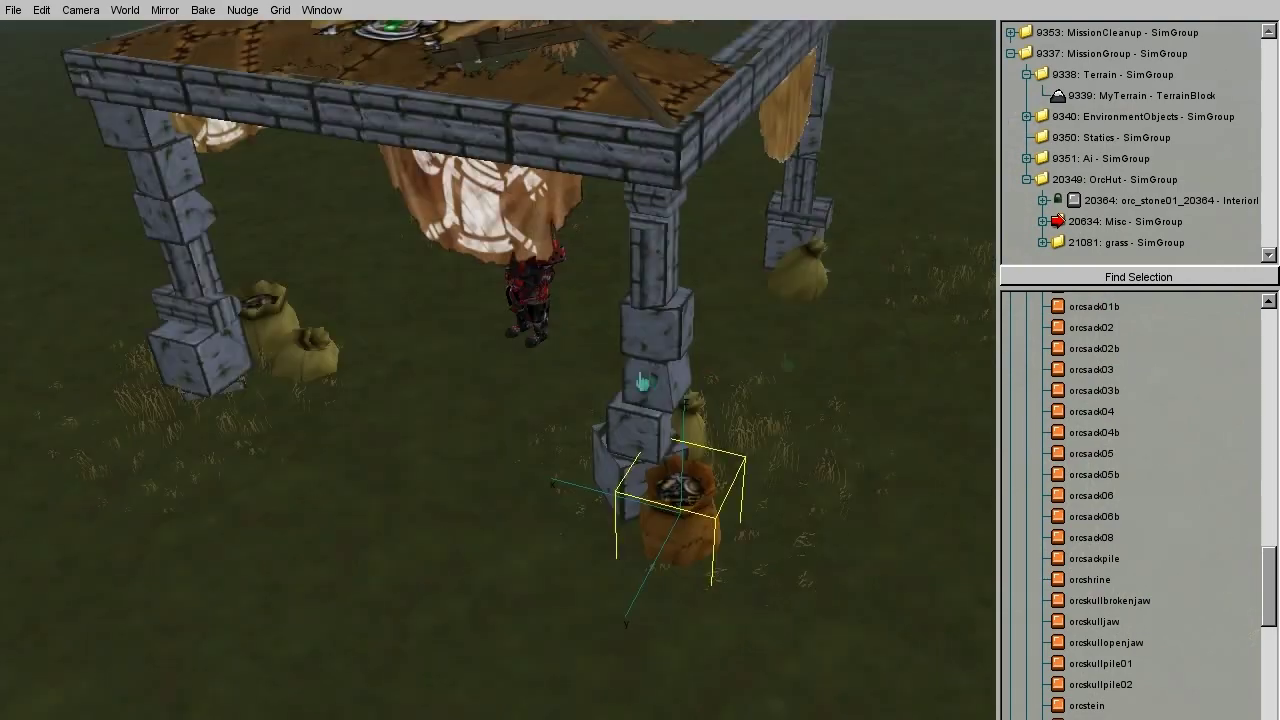
Add orcskullpile02, pikesskulls01, pikesskulls03, spine and spikesupport from the orc folder and arrange them around the hut's pillars
scroll(1130, 500, down, 3)
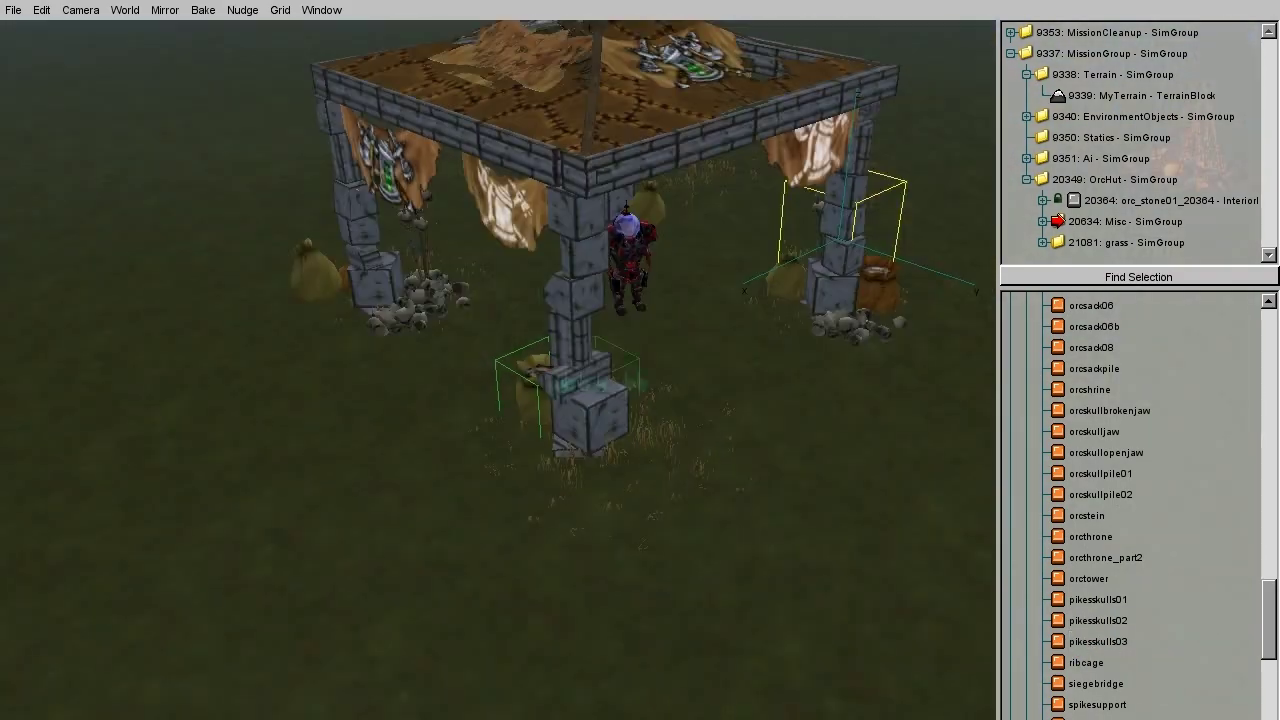
scroll(1197, 618, down, 1)
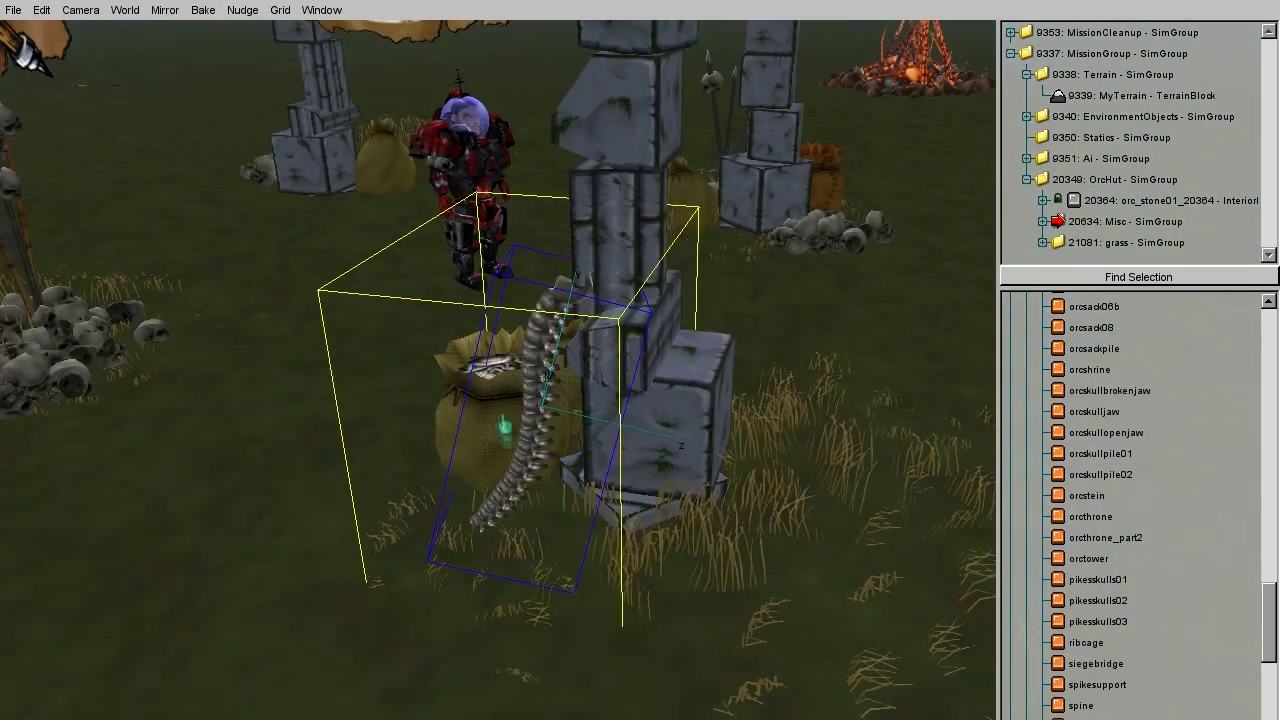
scroll(1152, 623, down, 1)
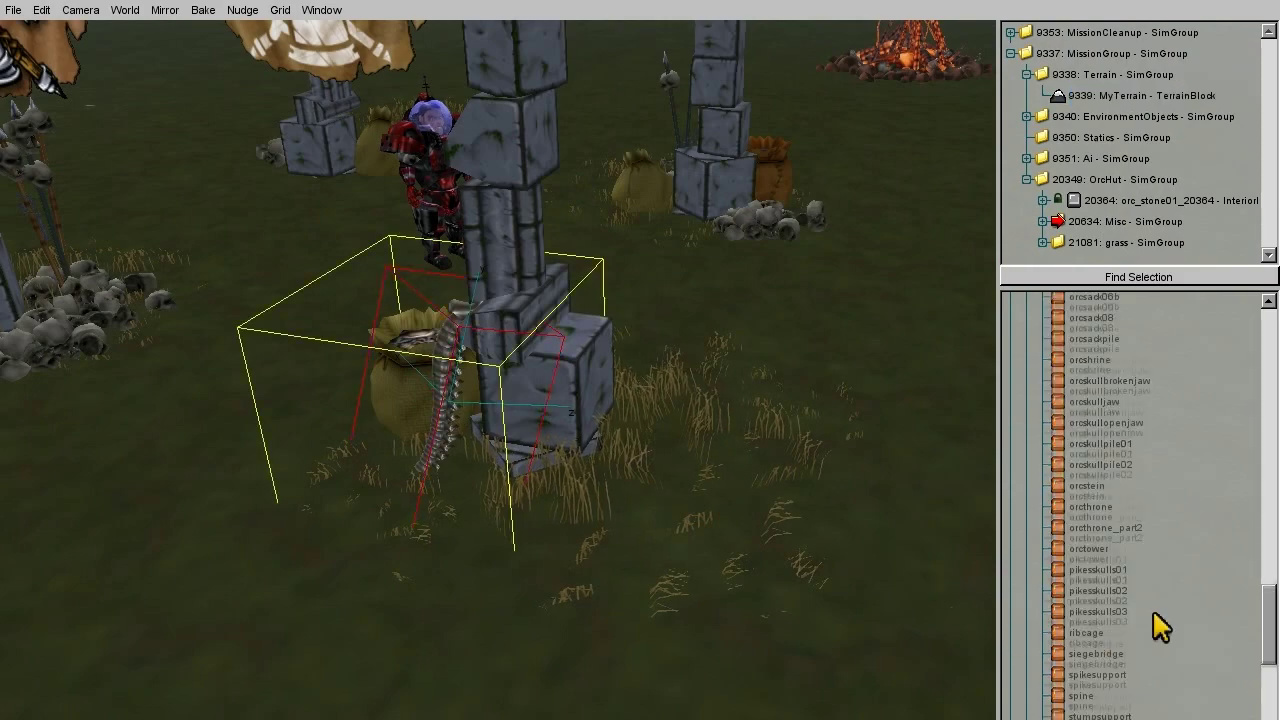
click(1097, 634)
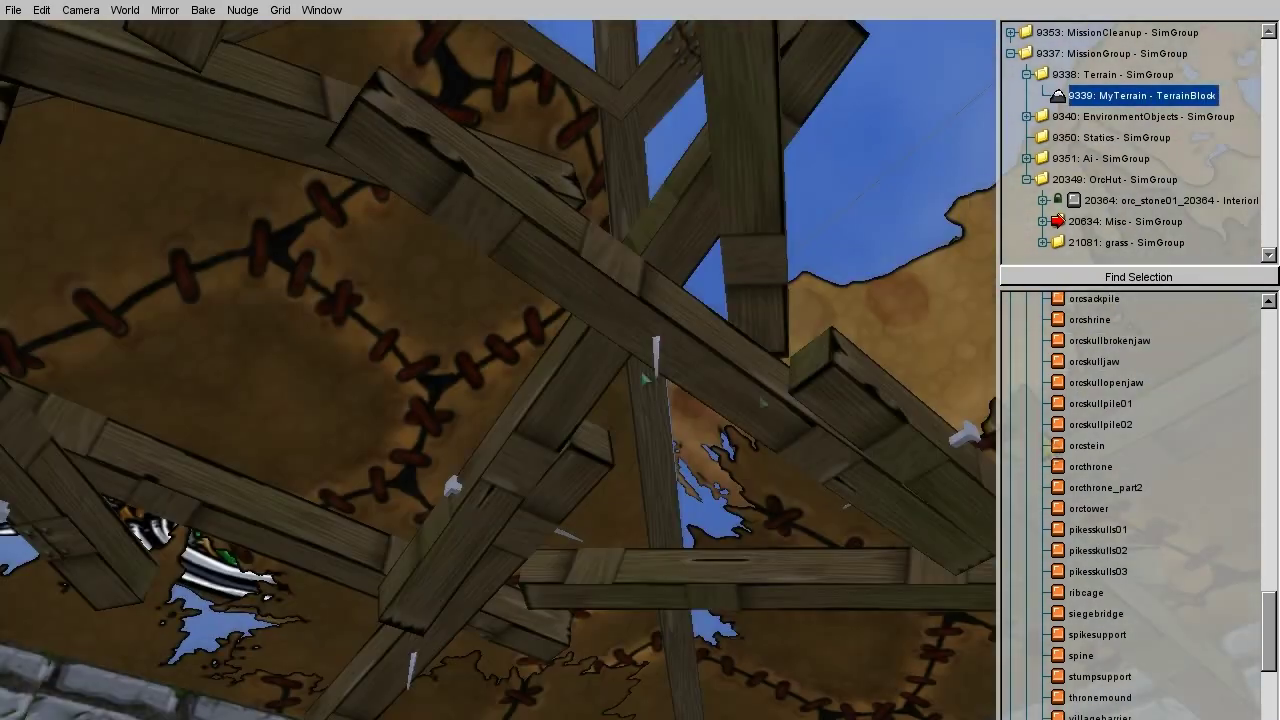
Hang a chainstraight_group2 under the hut roof with staticAnimate enabled and shearCenterOffset 0 0 -3, and place a second copy beside it
scroll(1160, 470, up, 3)
scroll(1160, 470, up, 20)
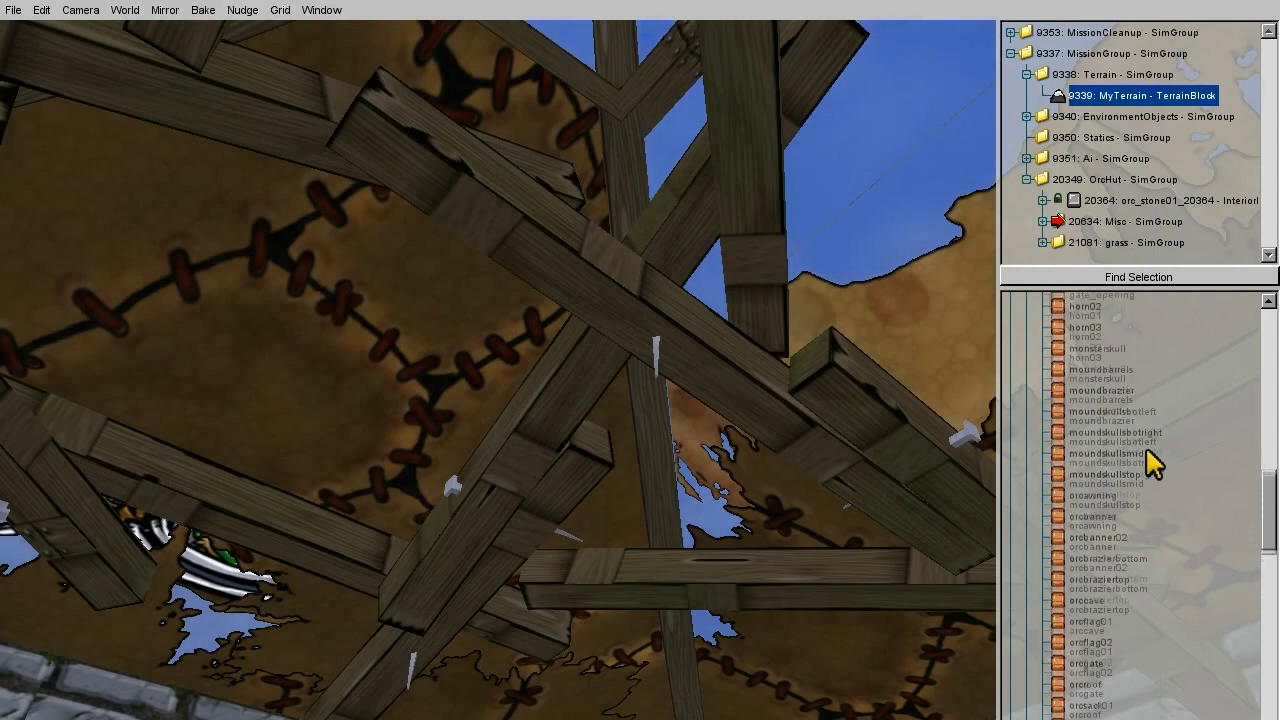
click(1118, 392)
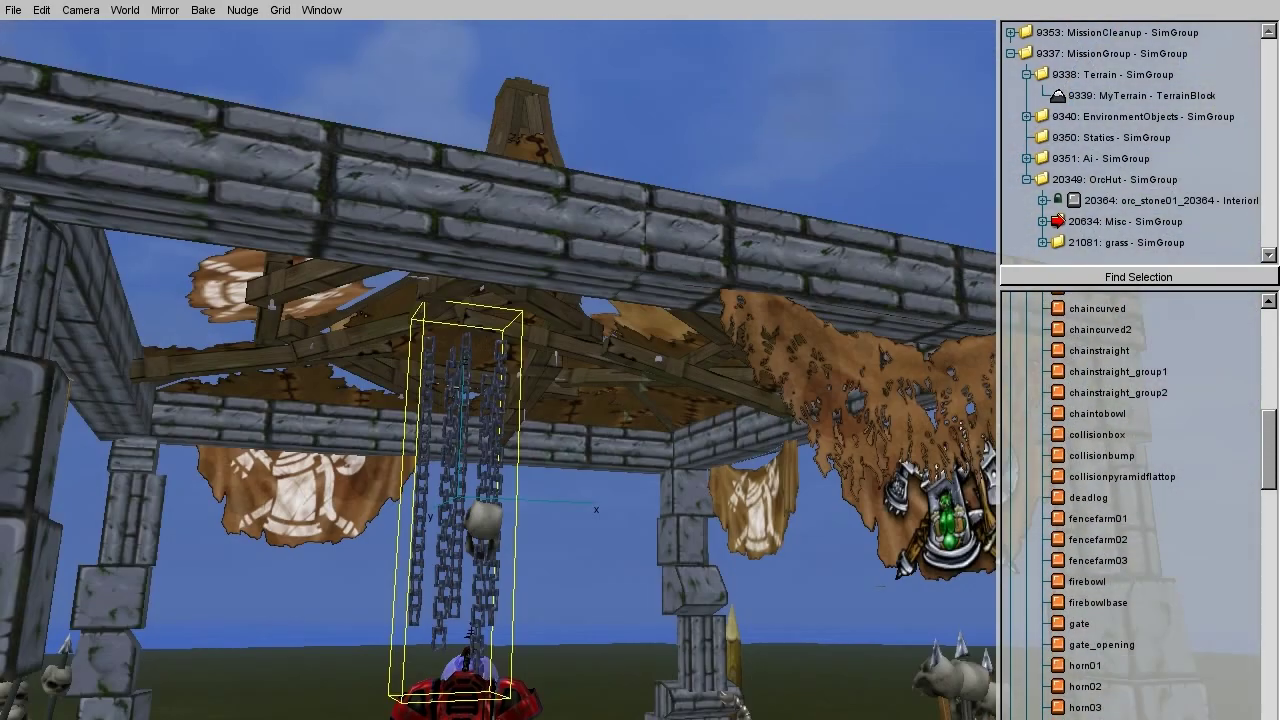
key(F3)
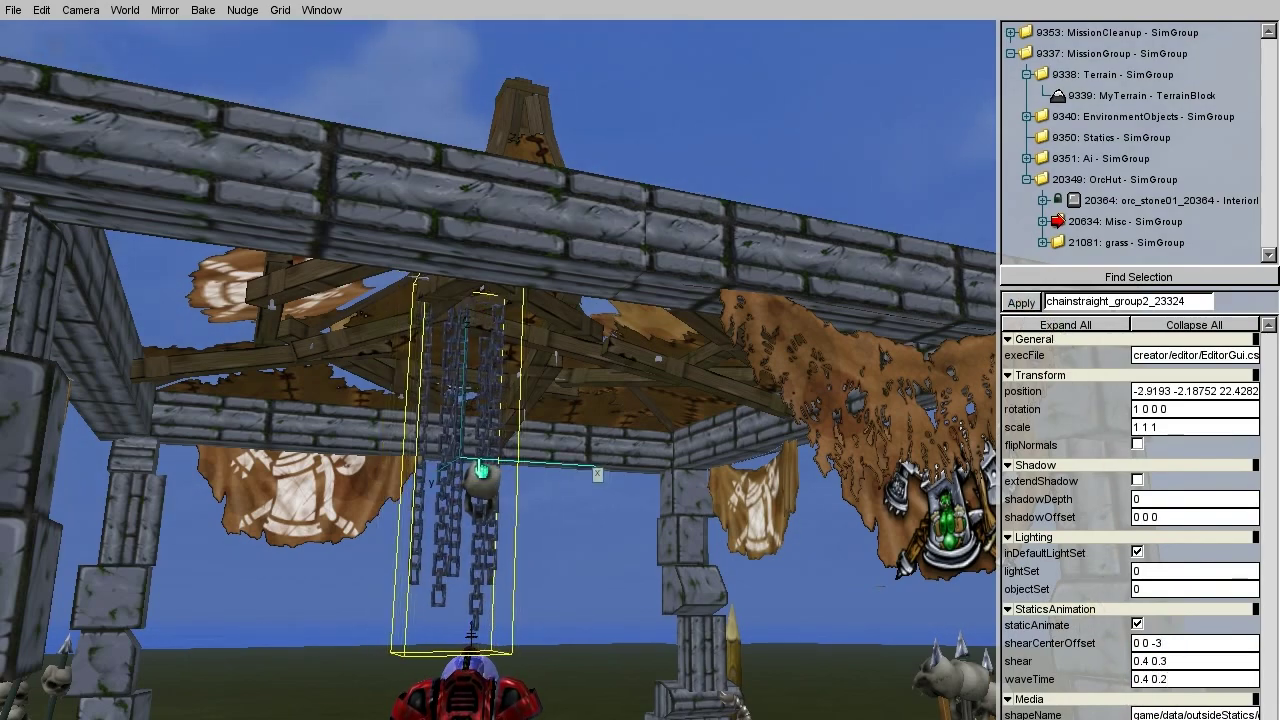
drag(466, 400, 545, 515)
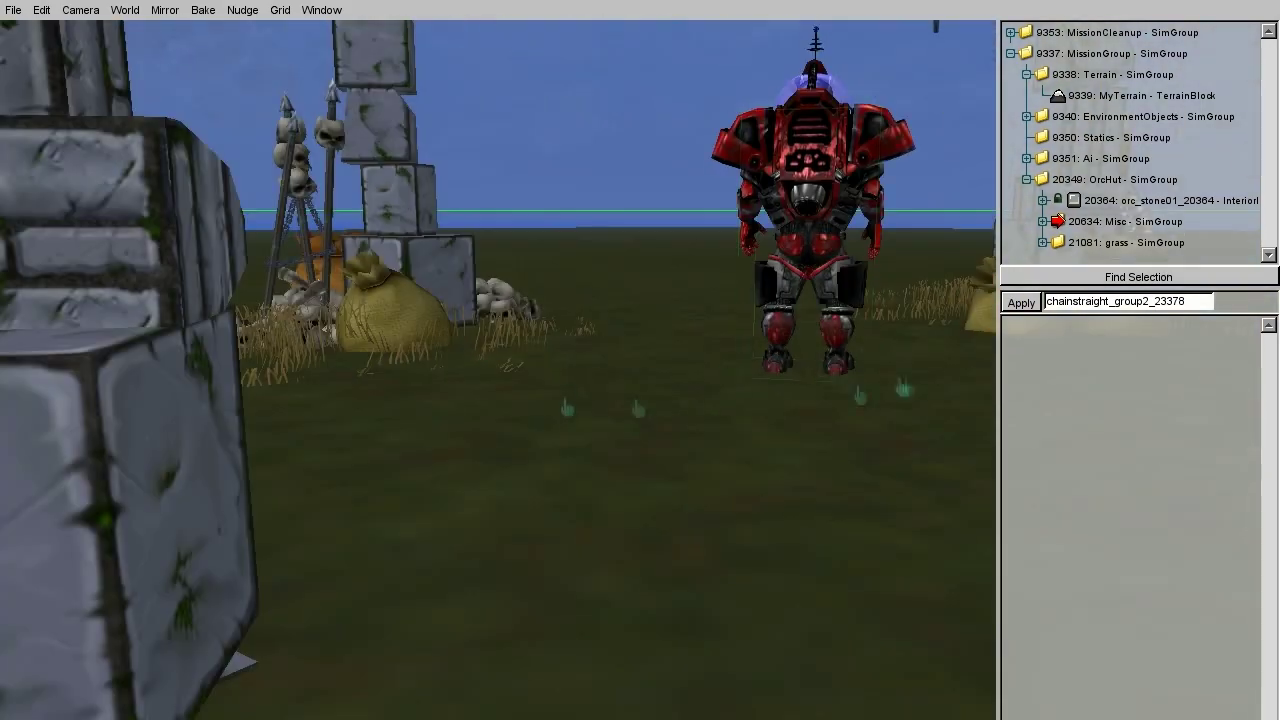
Add a firebowl from the orc folder and set it on a firebowlbase beside the skull pile at a hut pillar
key(F4)
click(1014, 328)
scroll(1029, 543, down, 10)
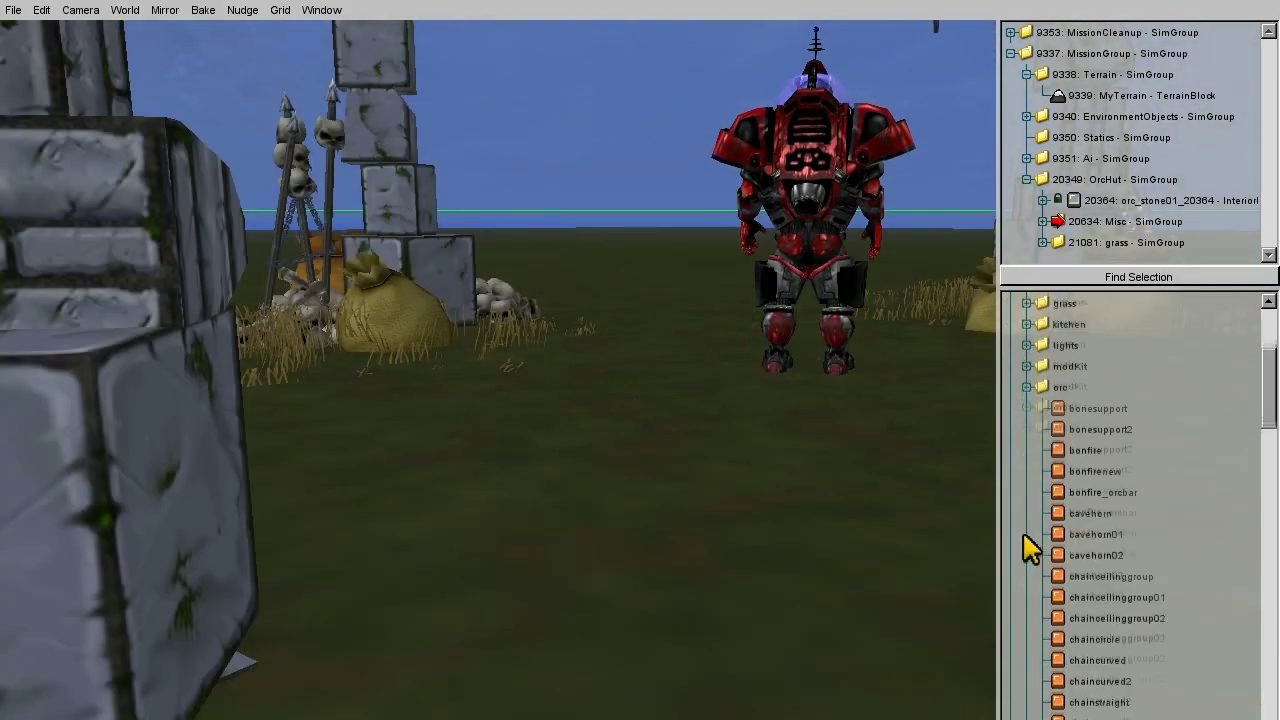
scroll(1029, 548, down, 1)
click(1087, 625)
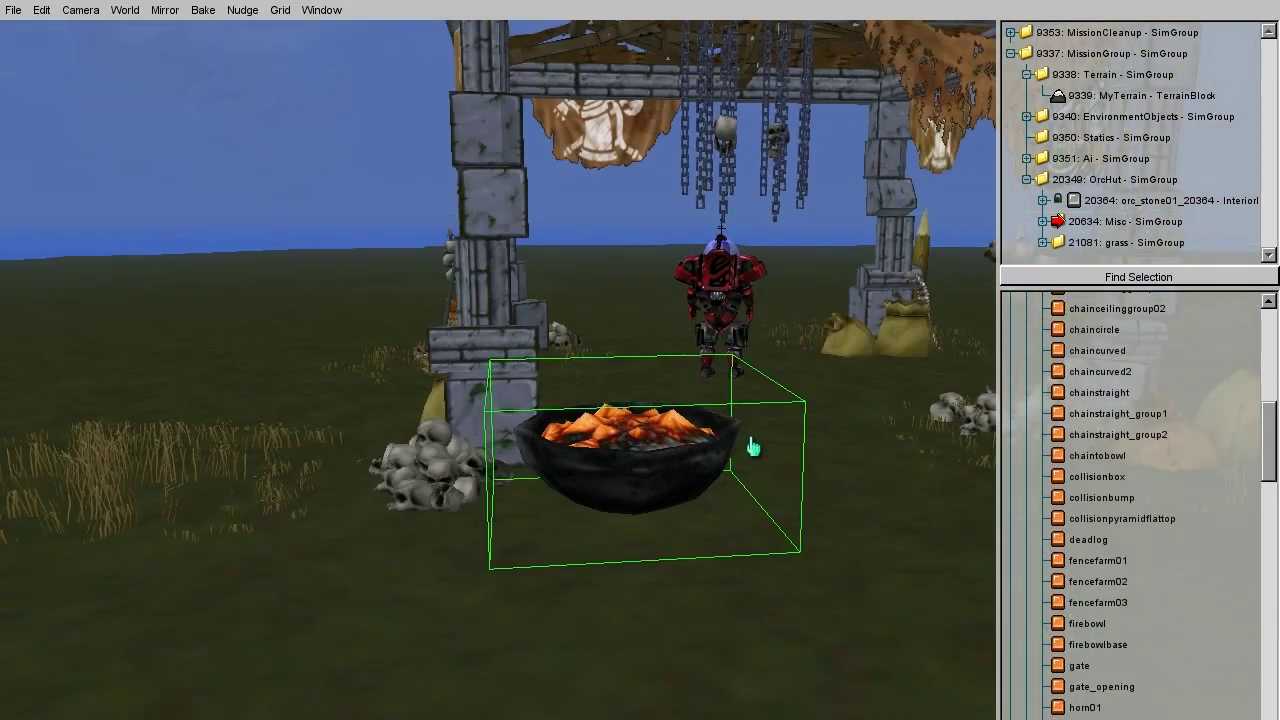
drag(652, 468, 623, 357)
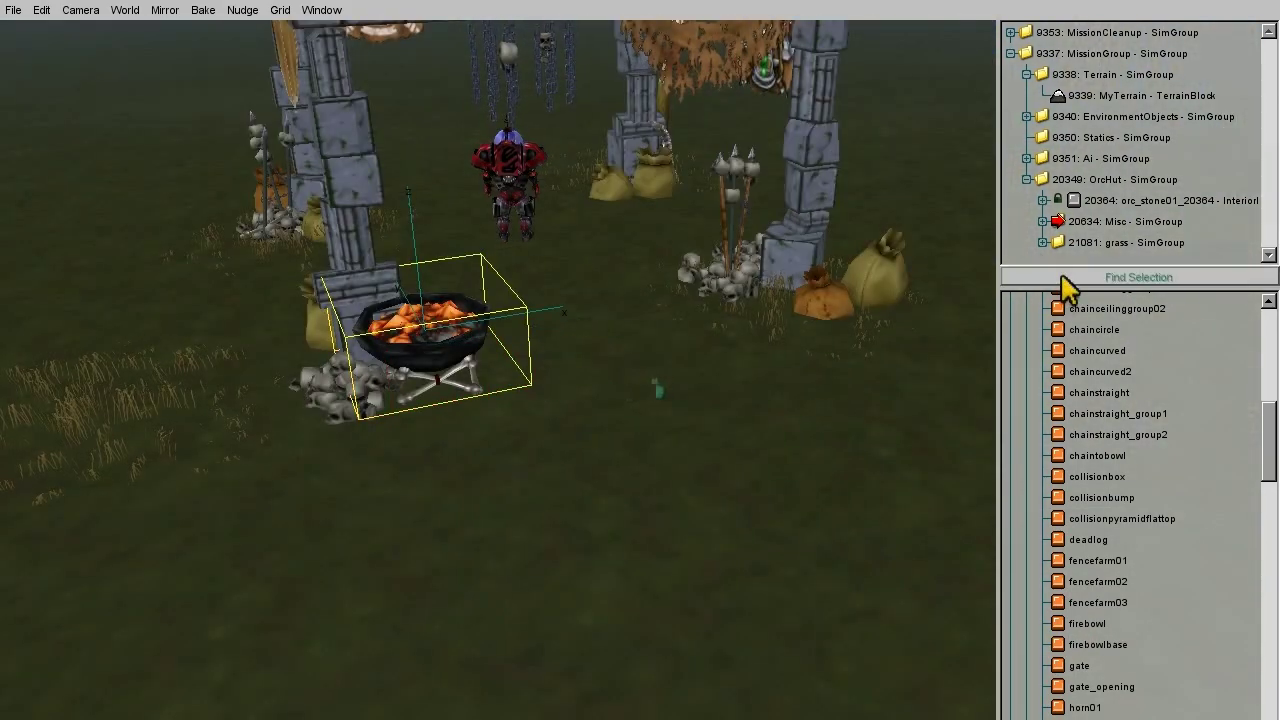
Create a SimGroup named rocks inside the OrcHut group and make it the active instant group
click(1066, 280)
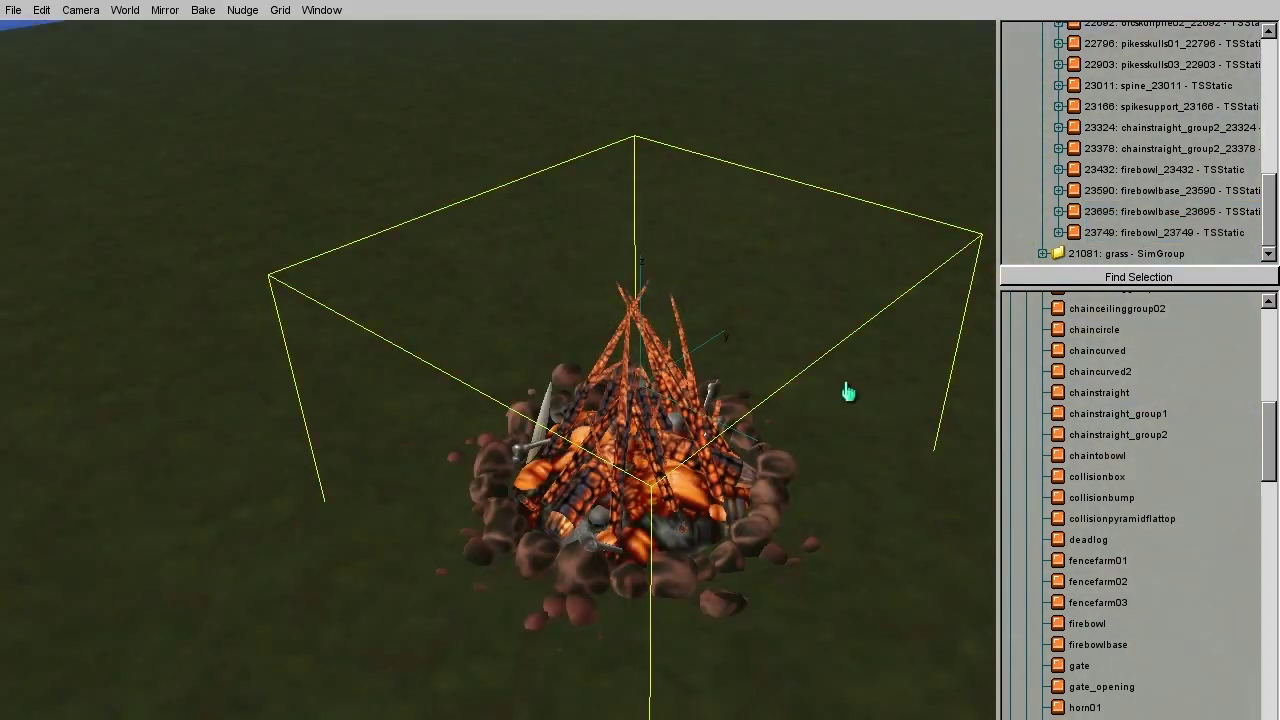
click(1240, 218)
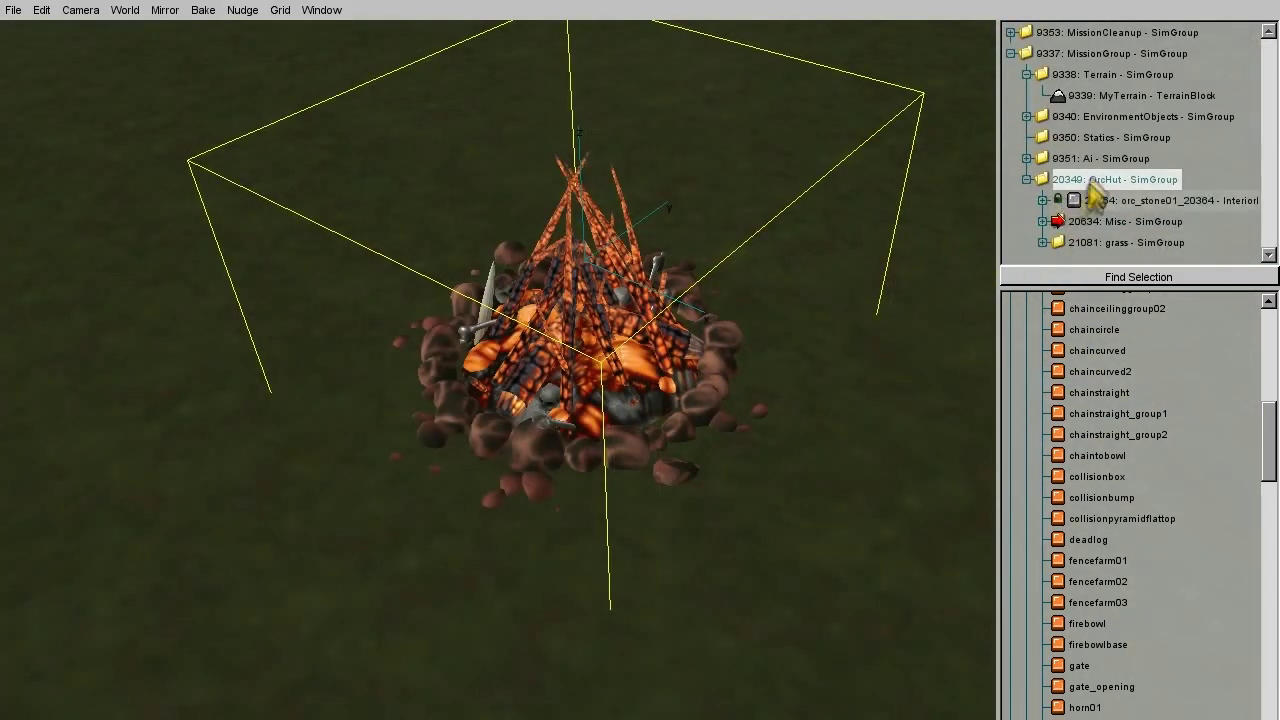
click(1090, 617)
text(rocks)
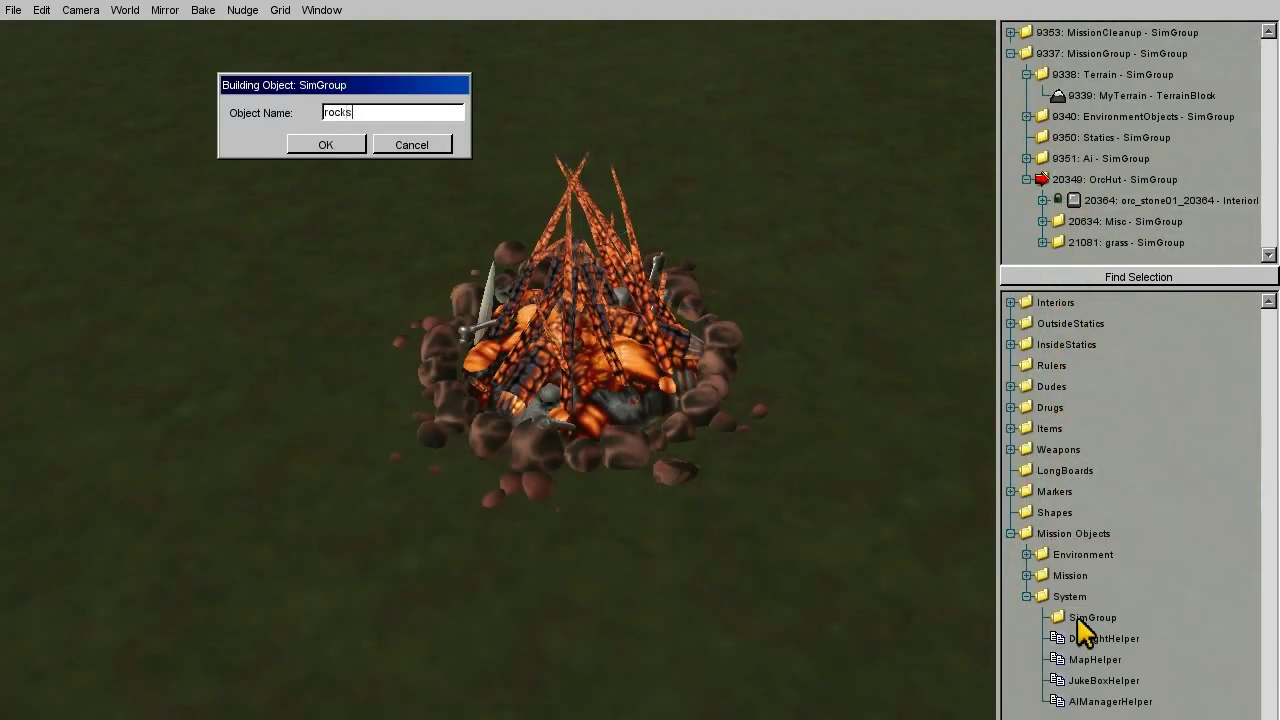
click(328, 144)
alt+click(1069, 252)
Browse the rocks folder of OutsideStatics for models to put in the rocks group
click(1011, 324)
click(1027, 638)
scroll(1030, 635, down, 2)
click(535, 343)
scroll(1110, 470, down, 3)
scroll(1105, 508, down, 5)
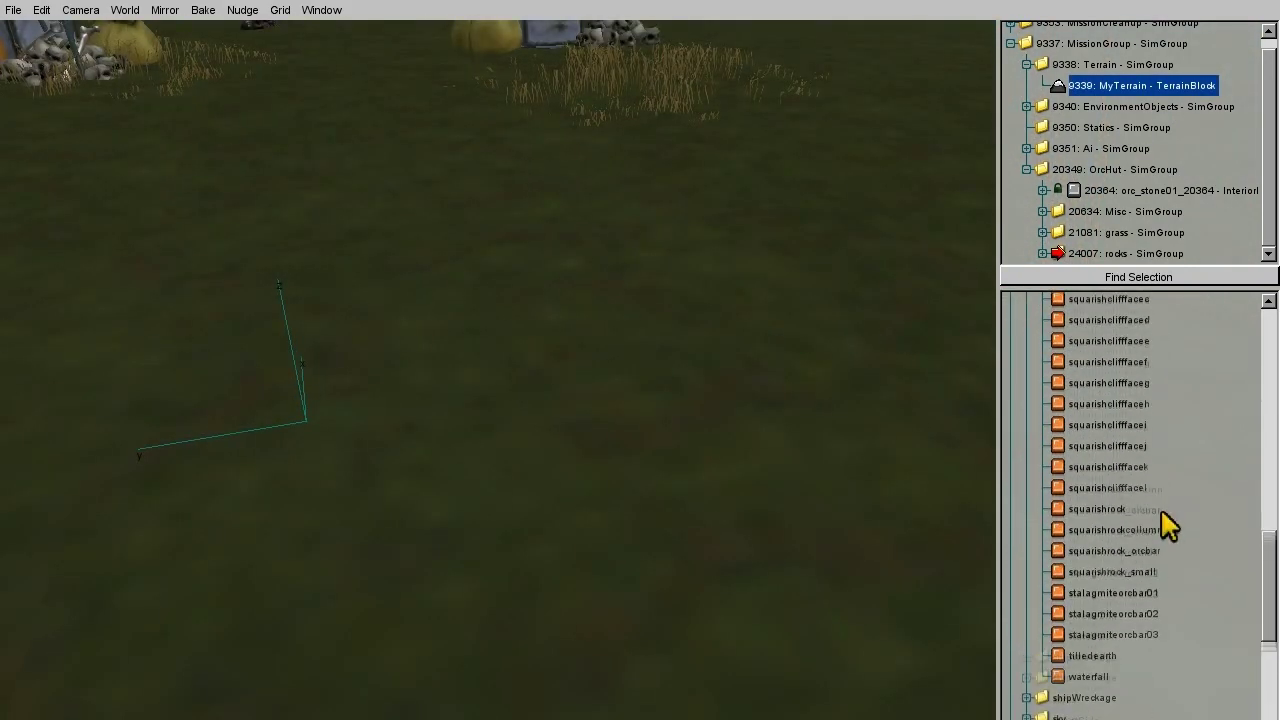
scroll(1170, 527, up, 10)
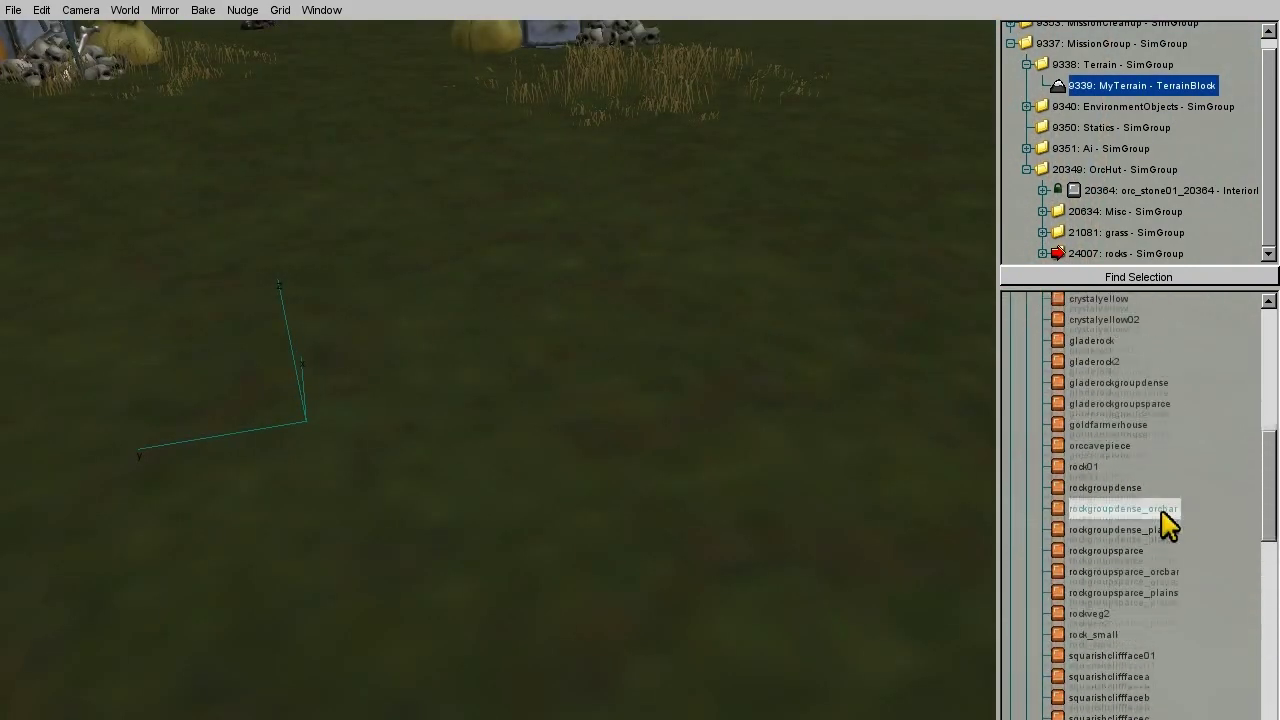
scroll(1100, 450, up, 4)
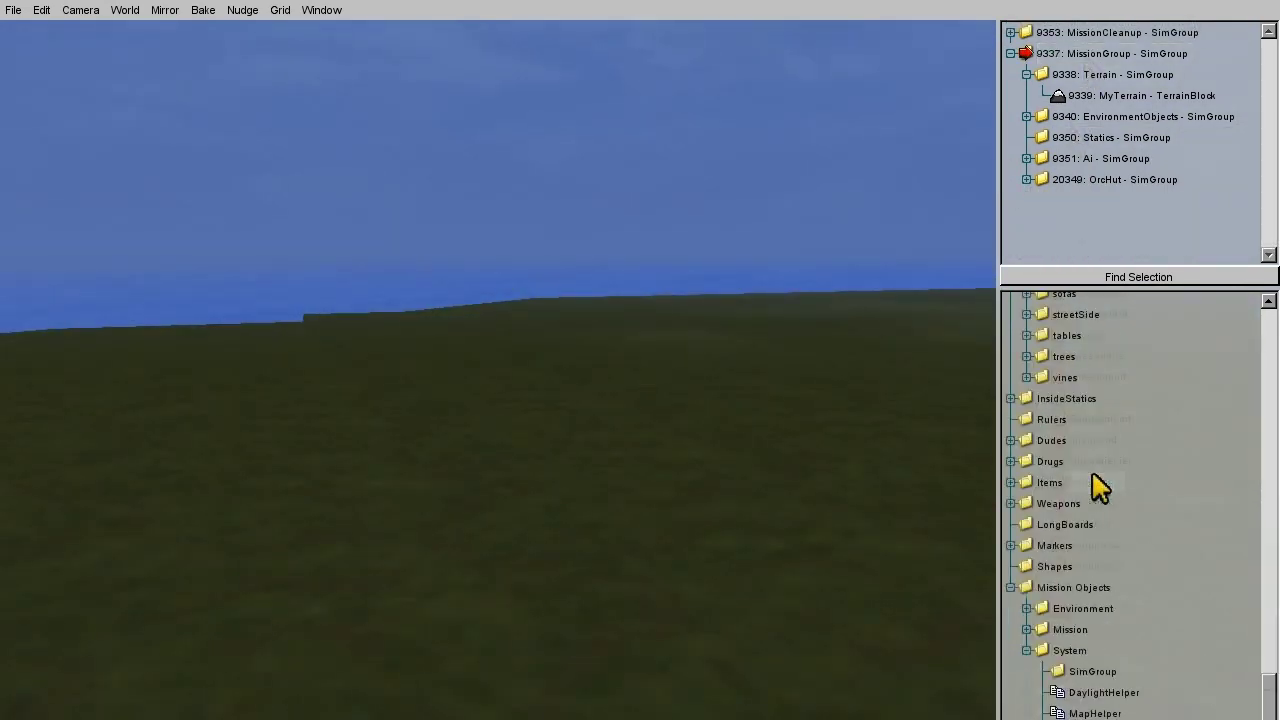
Create a SimGroup named EflArea in MissionGroup and make it the active instant group
click(1092, 671)
text(EflArea)
key(Return)
alt+click(1100, 200)
Add the elfbrothel_huta building from the elf folder of OutsideStatics to the empty terrain
scroll(1051, 443, up, 6)
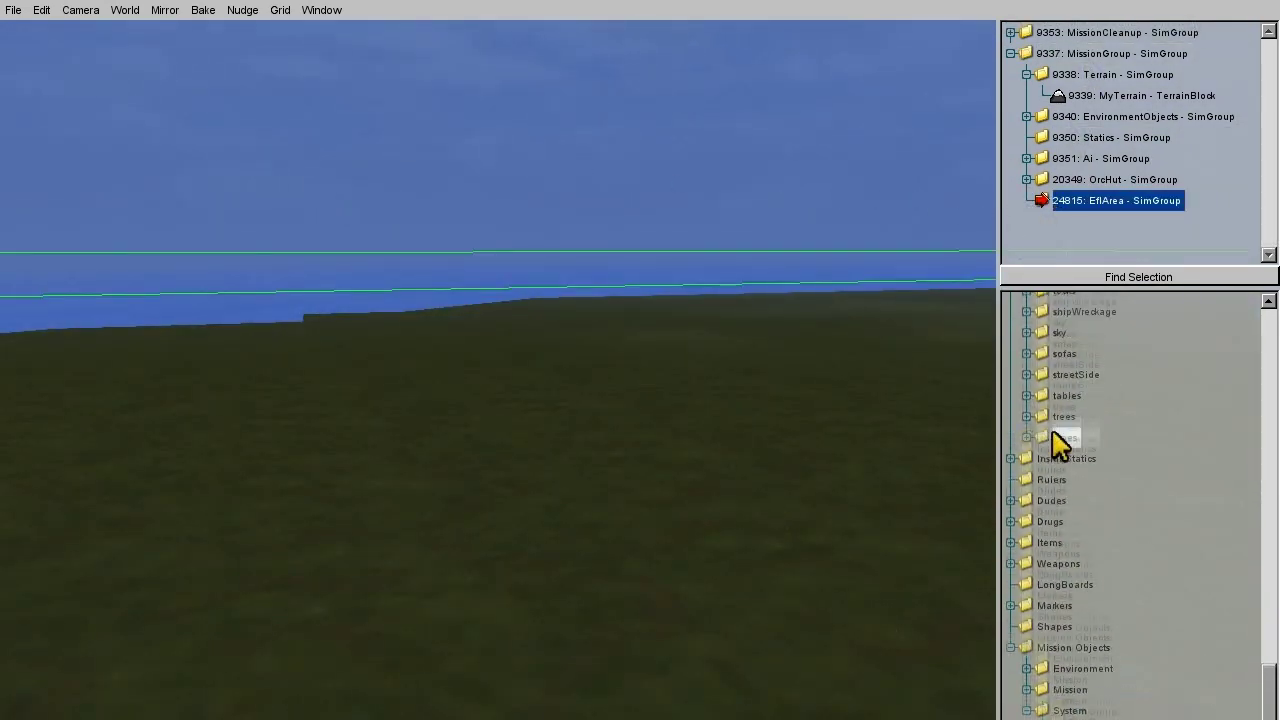
click(1025, 470)
scroll(1024, 486, down, 6)
click(1122, 566)
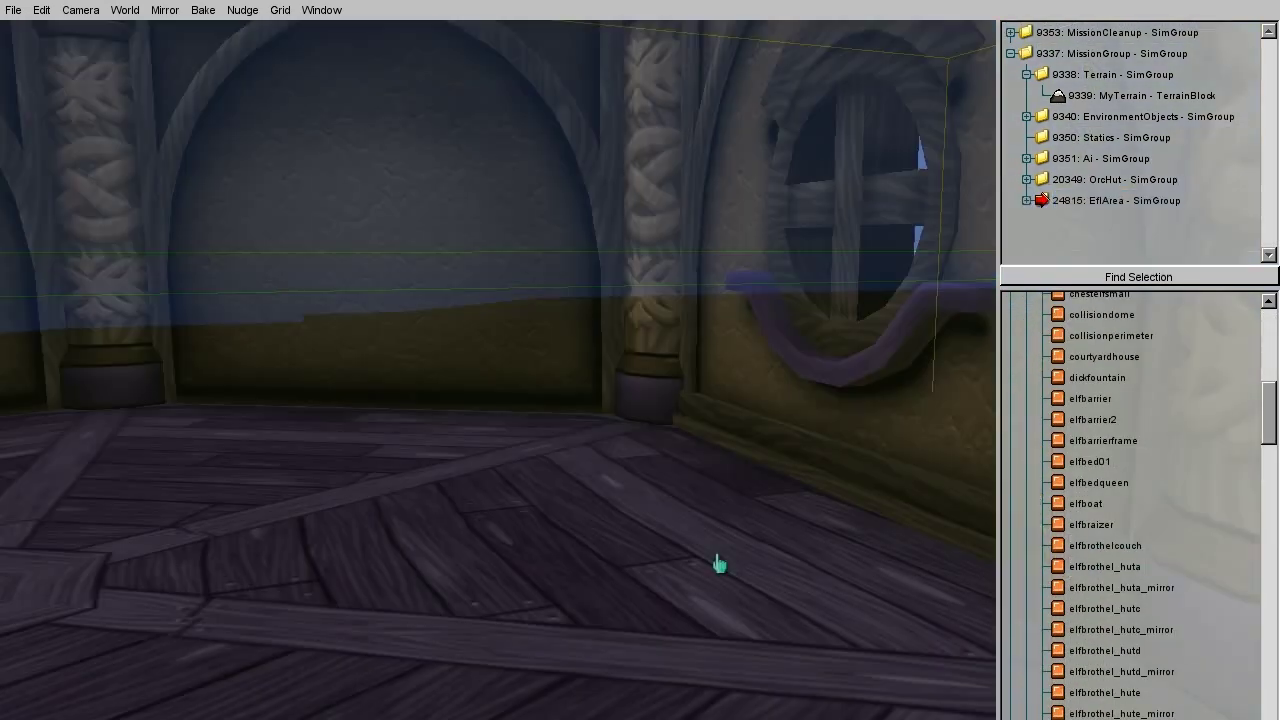
key(s)
Add elfbrothel_roofa from the elf folder and raise it into place on top of the elf hut
drag(1268, 433, 1268, 463)
click(1122, 641)
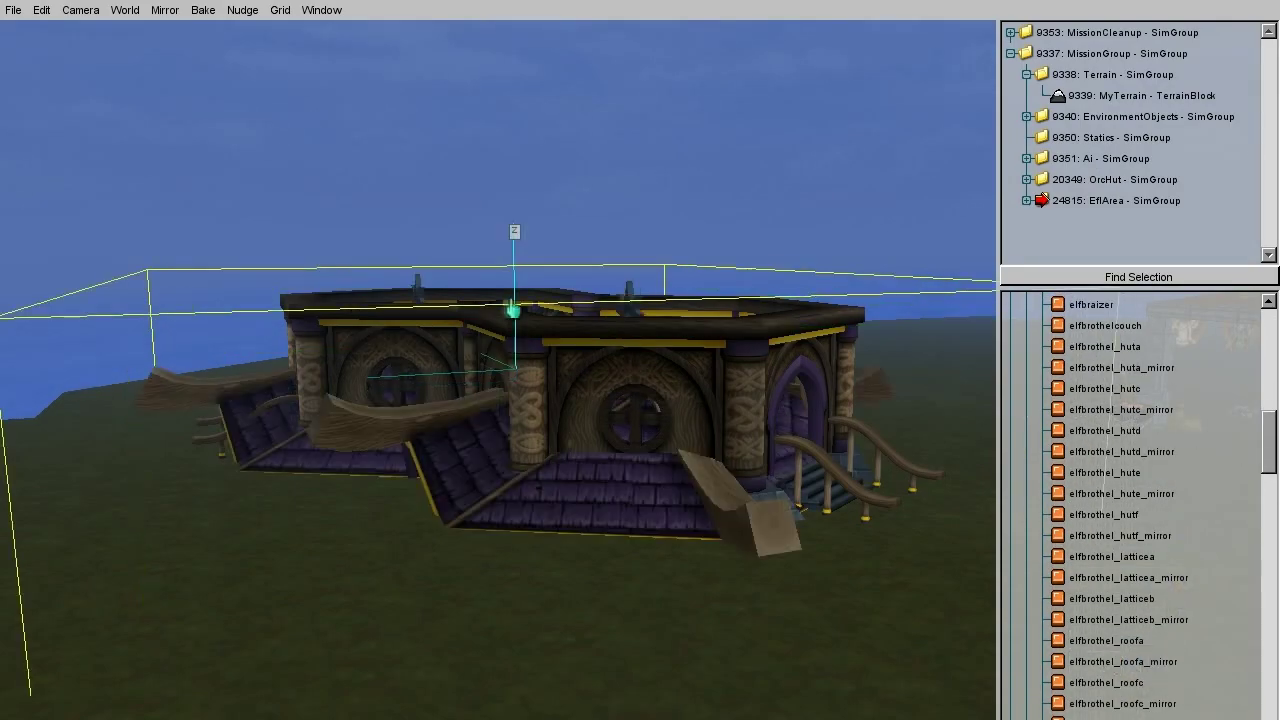
drag(512, 309, 531, 114)
key(w)
right_drag(531, 114, 400, 235)
key(w)
key(w)
drag(340, 215, 322, 208)
Add an elf bed inside the elf hut, then rotate and move it against the wall
right_drag(322, 208, 691, 350)
key(w)
key(w)
scroll(1082, 408, up, 5)
click(1087, 352)
alt+drag(691, 350, 726, 366)
right_drag(726, 366, 600, 380)
key(s)
drag(520, 215, 586, 190)
alt+drag(586, 190, 591, 180)
right_drag(591, 180, 760, 380)
Add the elfdresser from the elf folder inside the hut near the bed
scroll(1110, 418, down, 5)
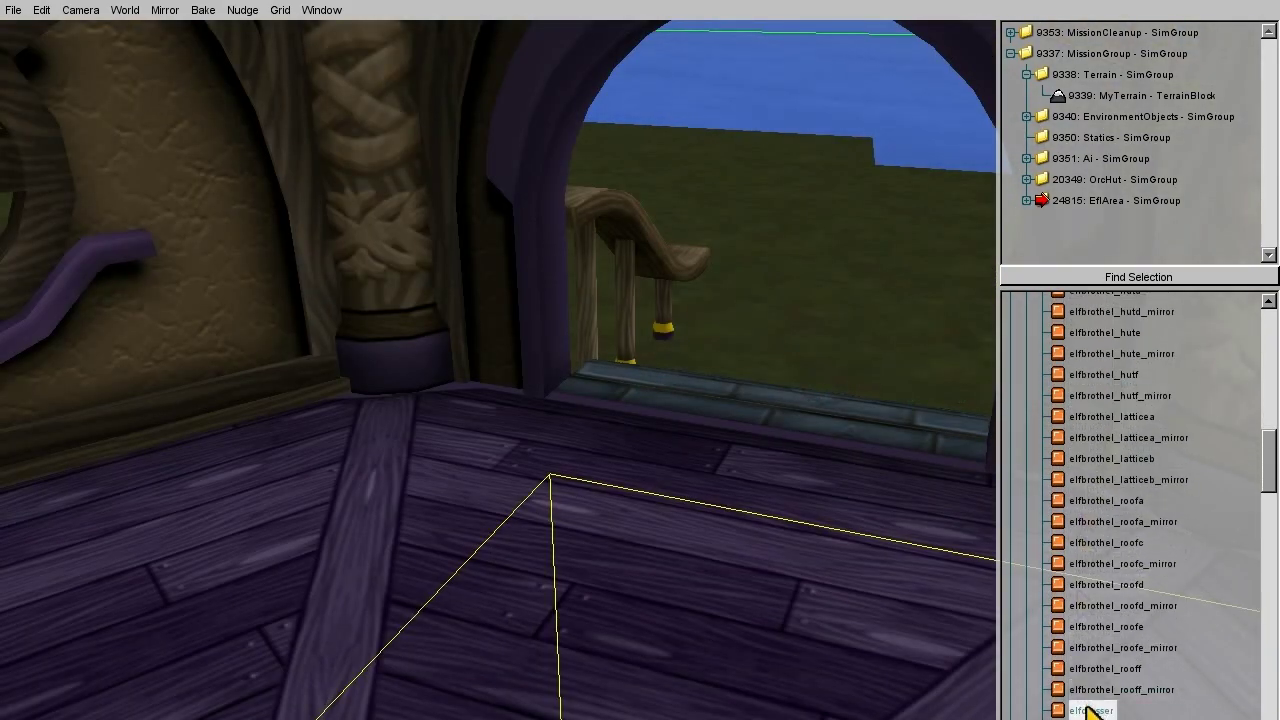
click(1090, 710)
right_drag(640, 360, 583, 290)
right_drag(540, 688, 410, 467)
click(410, 467)
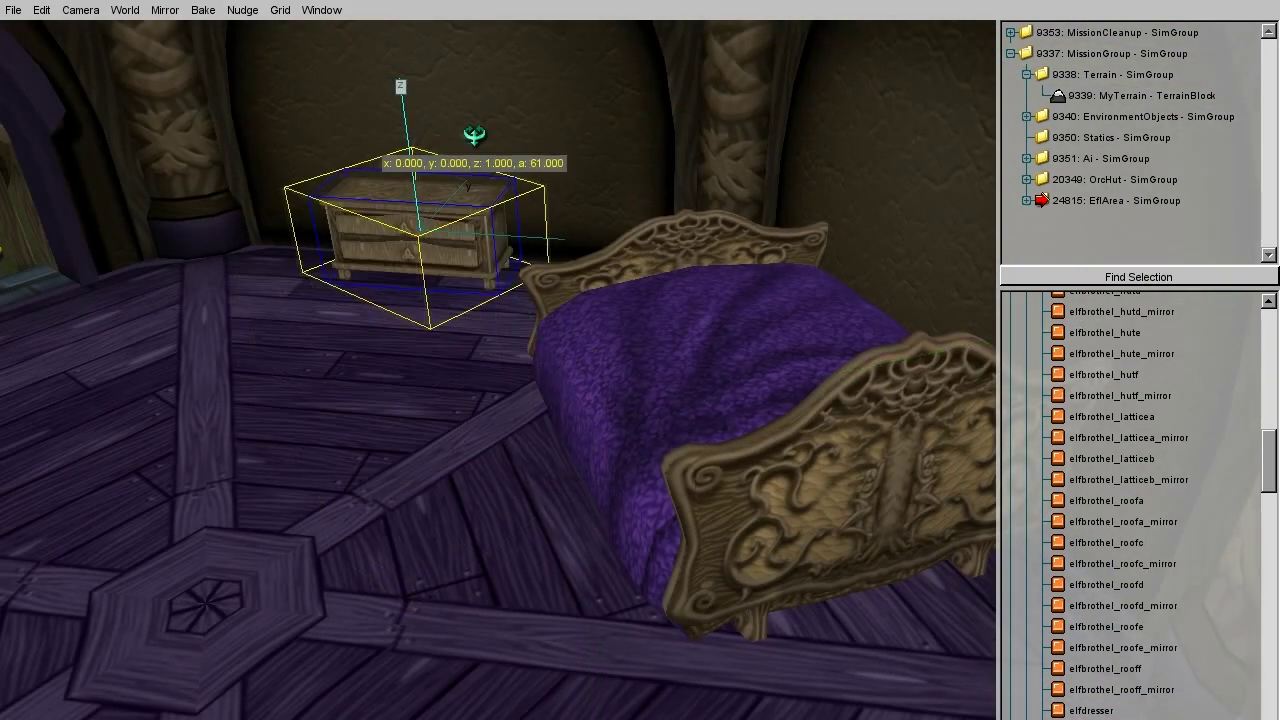
Rotate and move the dresser so it stands on the floor parallel to the wall between the doorway and the bed
drag(402, 133, 404, 142)
right_drag(404, 142, 483, 268)
drag(450, 385, 364, 343)
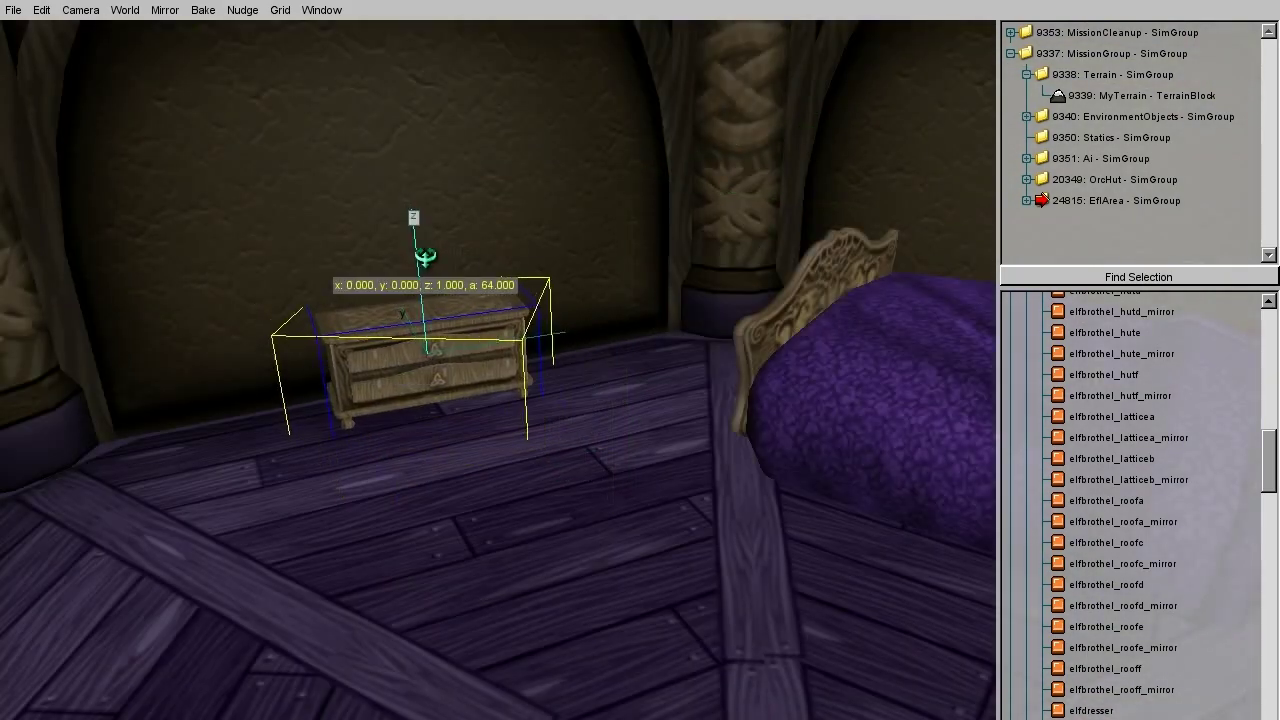
right_drag(369, 357, 640, 420)
drag(595, 140, 593, 220)
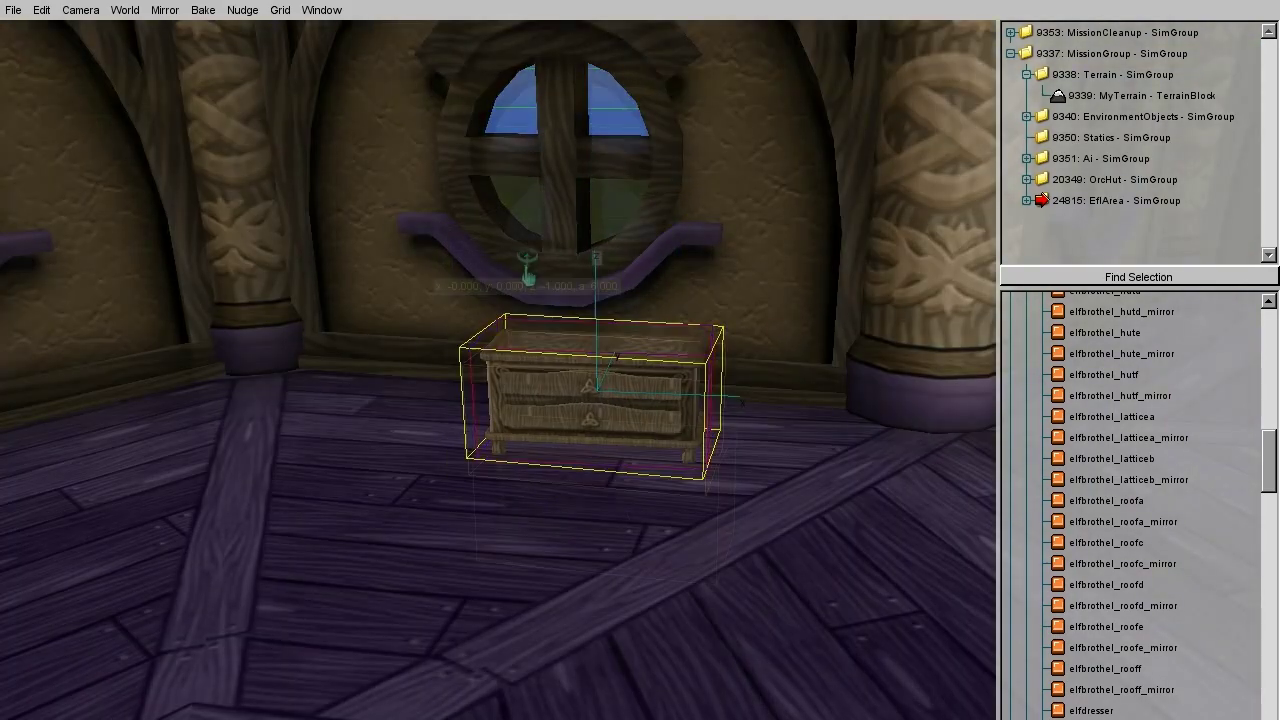
right_drag(528, 272, 587, 325)
drag(587, 325, 580, 343)
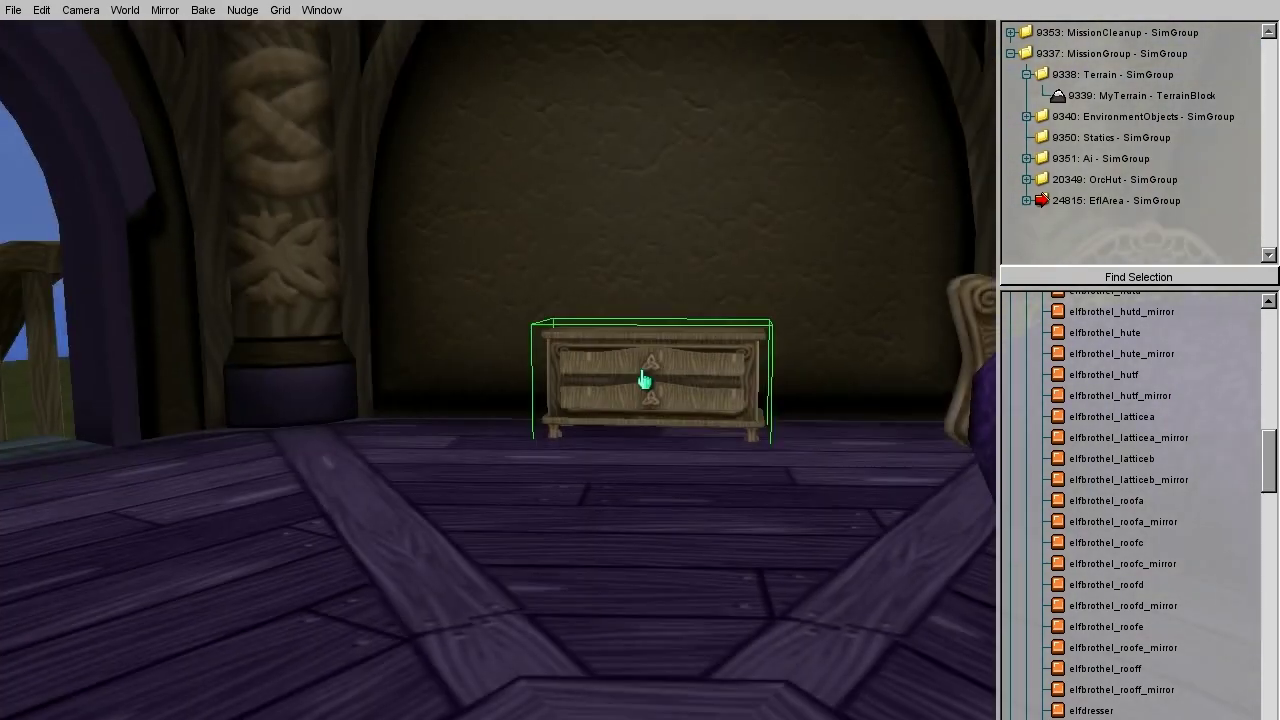
Add a bookshelf from the elf folder inside the elf hut and turn it to line up with a wall
scroll(1180, 486, up, 10)
click(1091, 366)
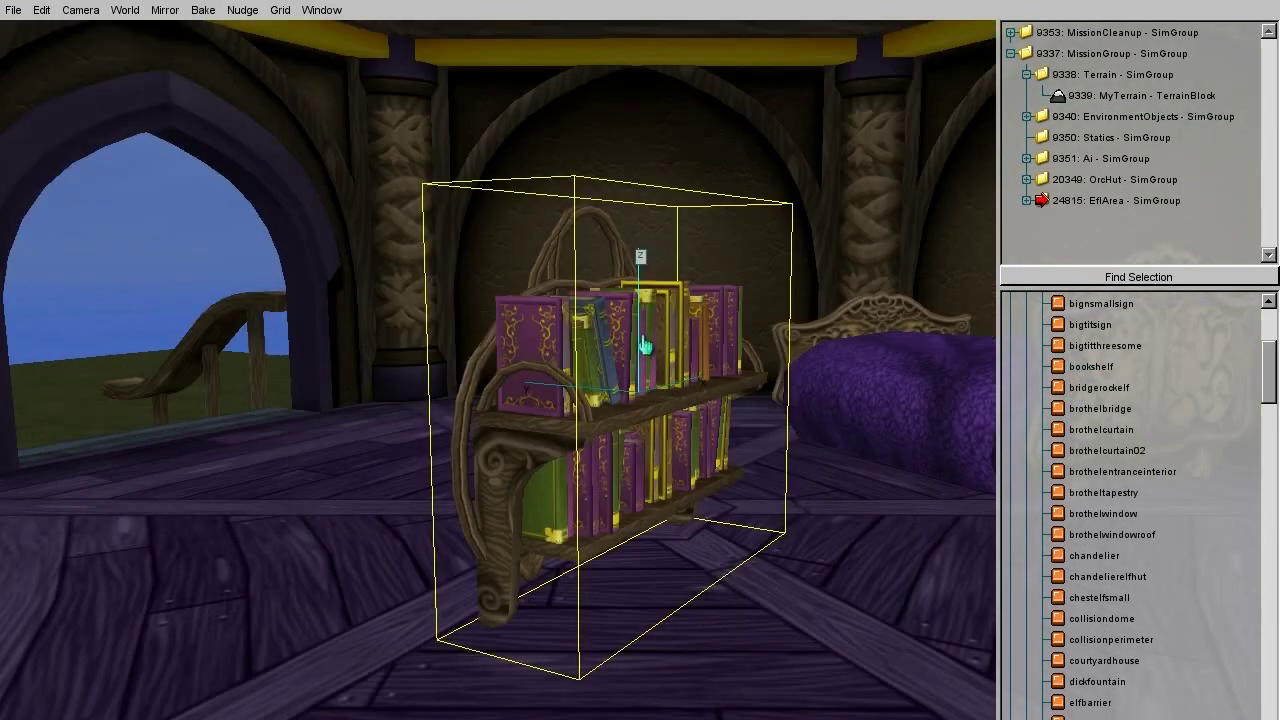
right_drag(645, 345, 643, 380)
key(w)
key(ctrl+d)
key(s)
alt+drag(648, 307, 585, 307)
mouse_move(585, 307)
right_down()
mouse_move(585, 290)
mouse_move(575, 320)
right_up()
key(w)
drag(558, 282, 562, 291)
Adjust the bookshelf's position and height relative to the hut's wall and floor
key(s)
right_drag(574, 296, 576, 262)
drag(652, 321, 626, 319)
drag(602, 300, 601, 270)
right_drag(601, 270, 640, 270)
key(d)
Reposition and rotate the bookshelf so it stands on the floor beneath the round window beside the bed
right_drag(308, 243, 640, 380)
key(w)
key(ctrl+d)
key(s)
alt+drag(612, 300, 458, 306)
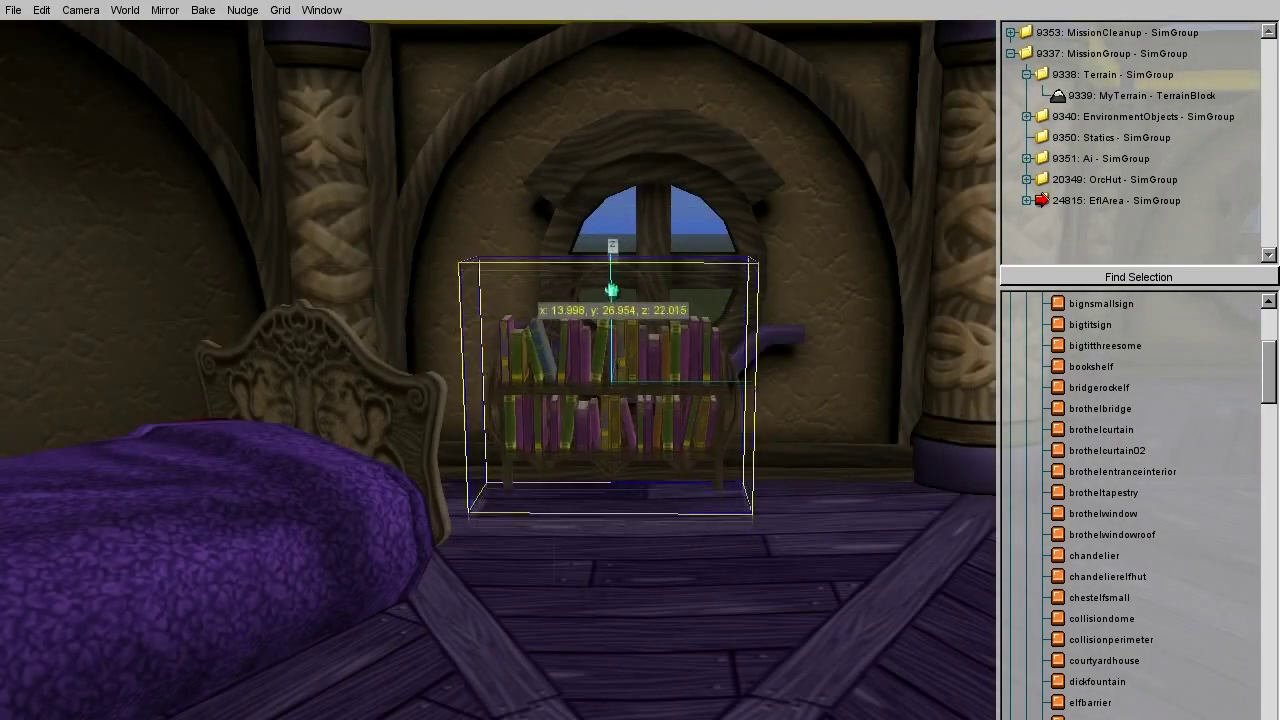
right_drag(612, 297, 640, 320)
drag(690, 290, 666, 289)
right_drag(666, 289, 546, 365)
key(w)
drag(546, 365, 546, 371)
right_drag(546, 371, 642, 382)
Add the elfloveseat from the elf folder and place it against the wall below a round window
key(s)
key(w)
key(s)
key(w)
scroll(1048, 532, down, 3)
scroll(1048, 532, down, 10)
click(1085, 712)
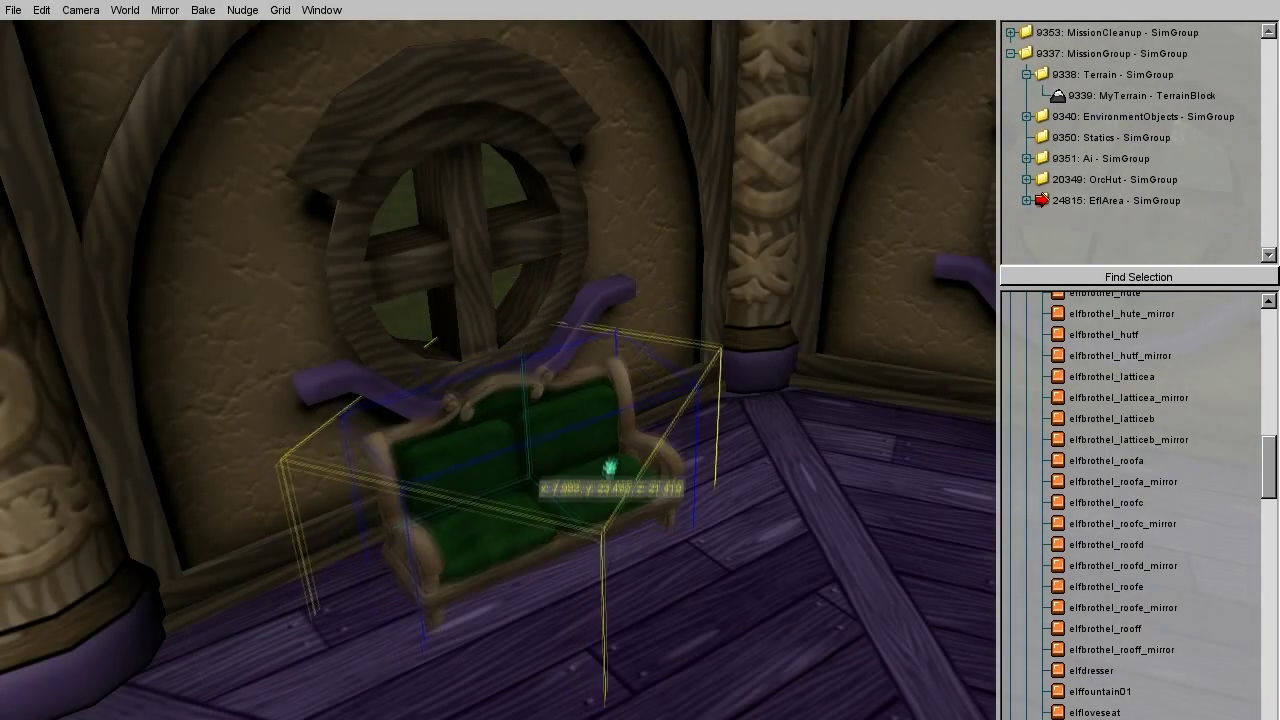
right_drag(608, 473, 633, 383)
right_drag(775, 272, 940, 275)
scroll(1184, 446, up, 8)
scroll(1184, 458, up, 10)
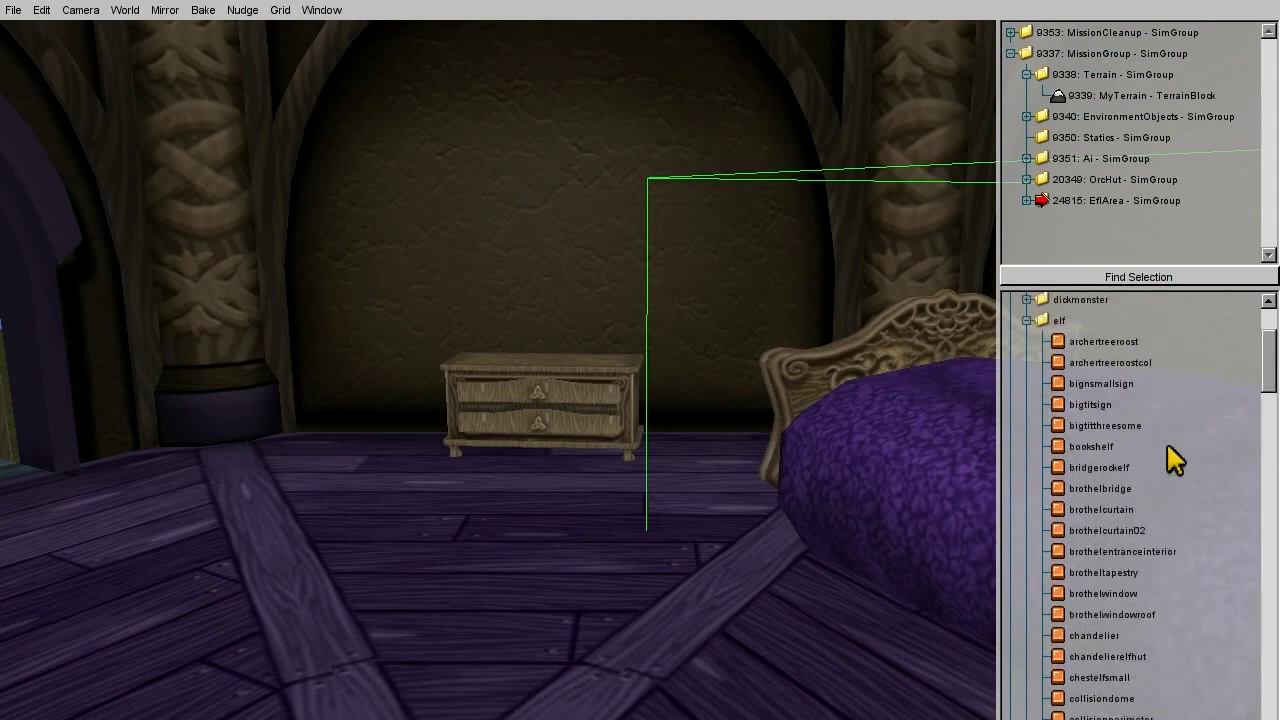
click(1103, 586)
key(Delete)
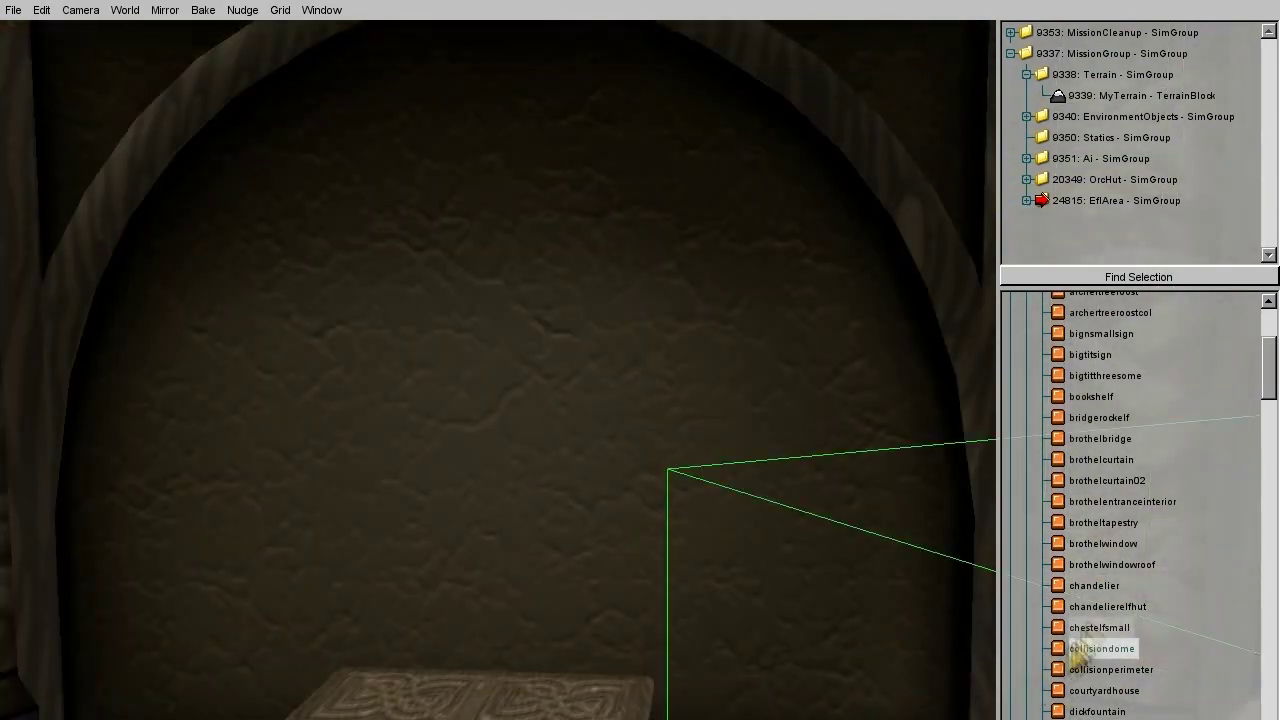
Add chandelierelfhut from the elf folder and move it up so it hangs under the centre of the hut's roof
click(1106, 607)
right_drag(570, 600, 556, 480)
drag(540, 330, 531, 400)
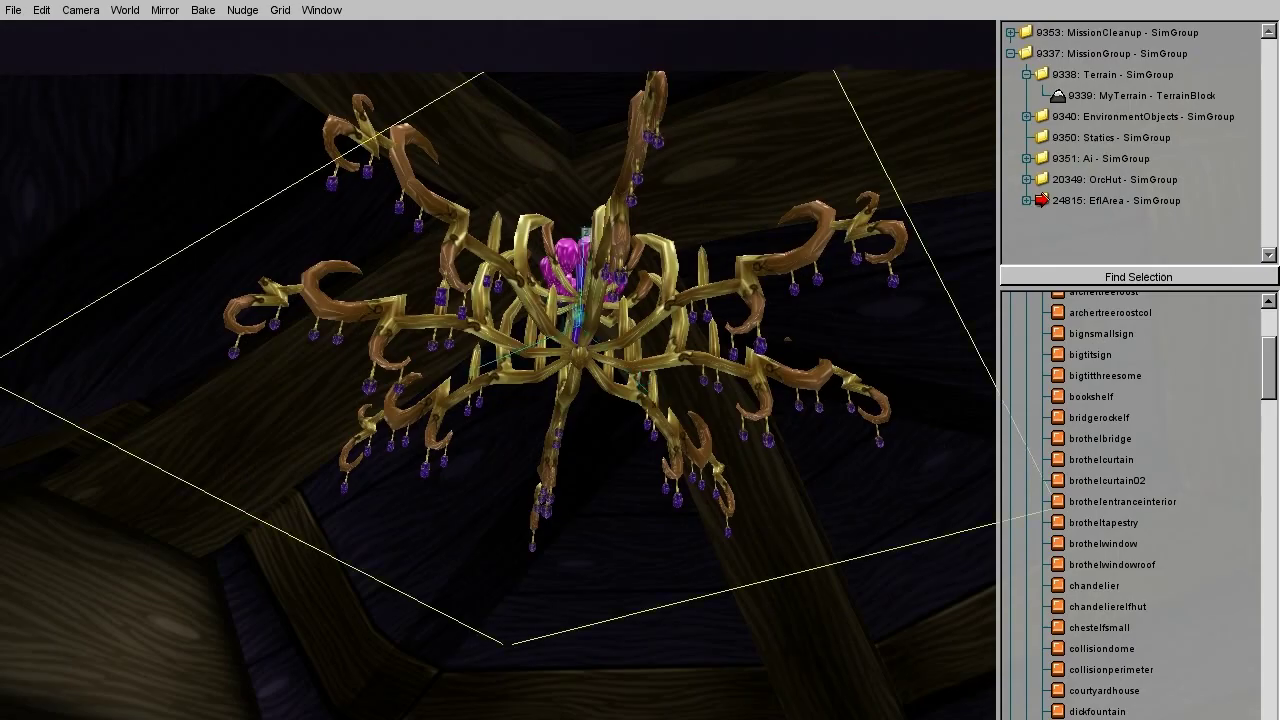
drag(584, 318, 550, 238)
right_drag(550, 238, 560, 430)
drag(462, 472, 443, 480)
right_drag(443, 480, 480, 420)
Create a SimGroup named TreeGroup in MissionGroup and add a giantoak from the trees folder on open ground
right_drag(668, 150, 540, 220)
key(s)
right_drag(640, 300, 410, 460)
key(s)
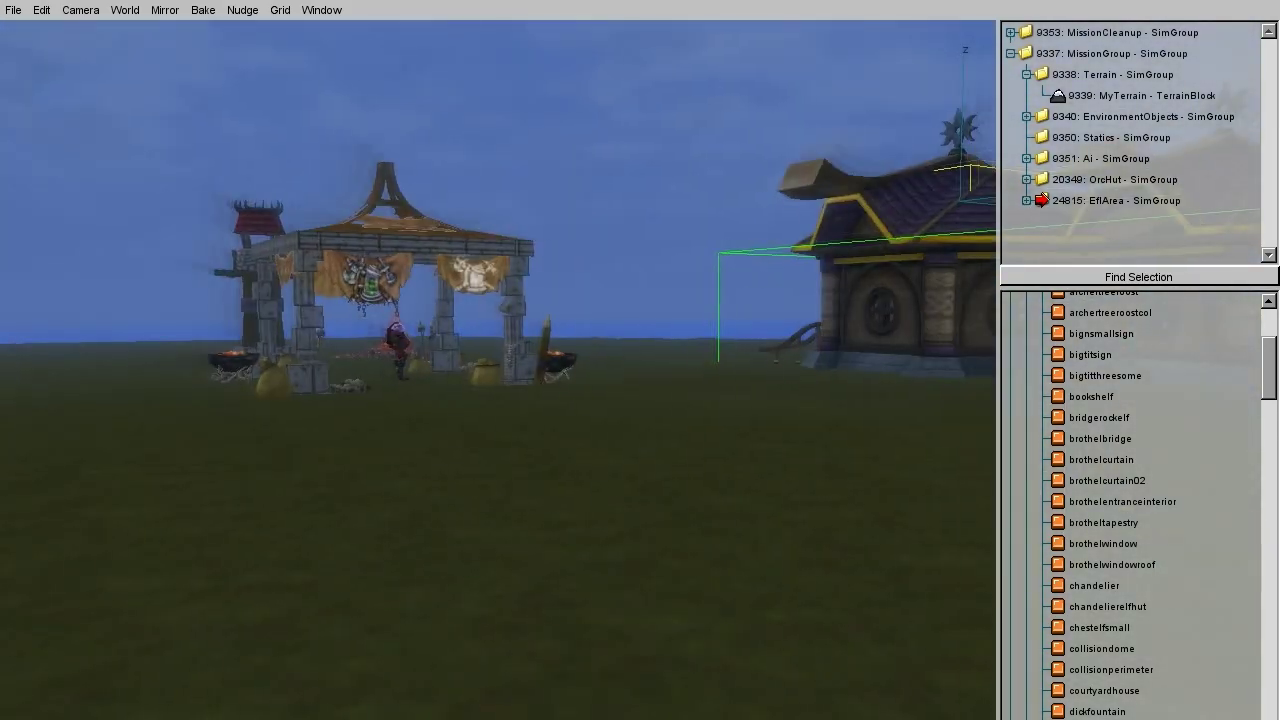
click(1090, 55)
scroll(1030, 400, down, 20)
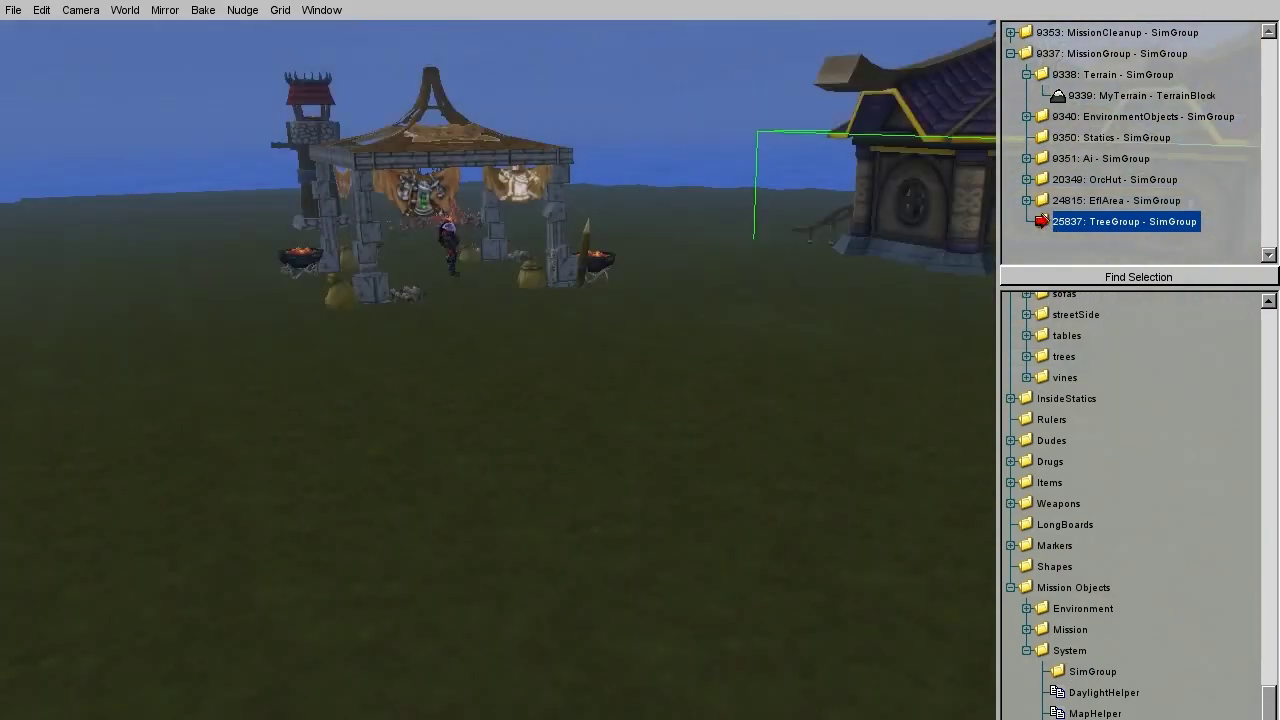
scroll(1023, 414, up, 5)
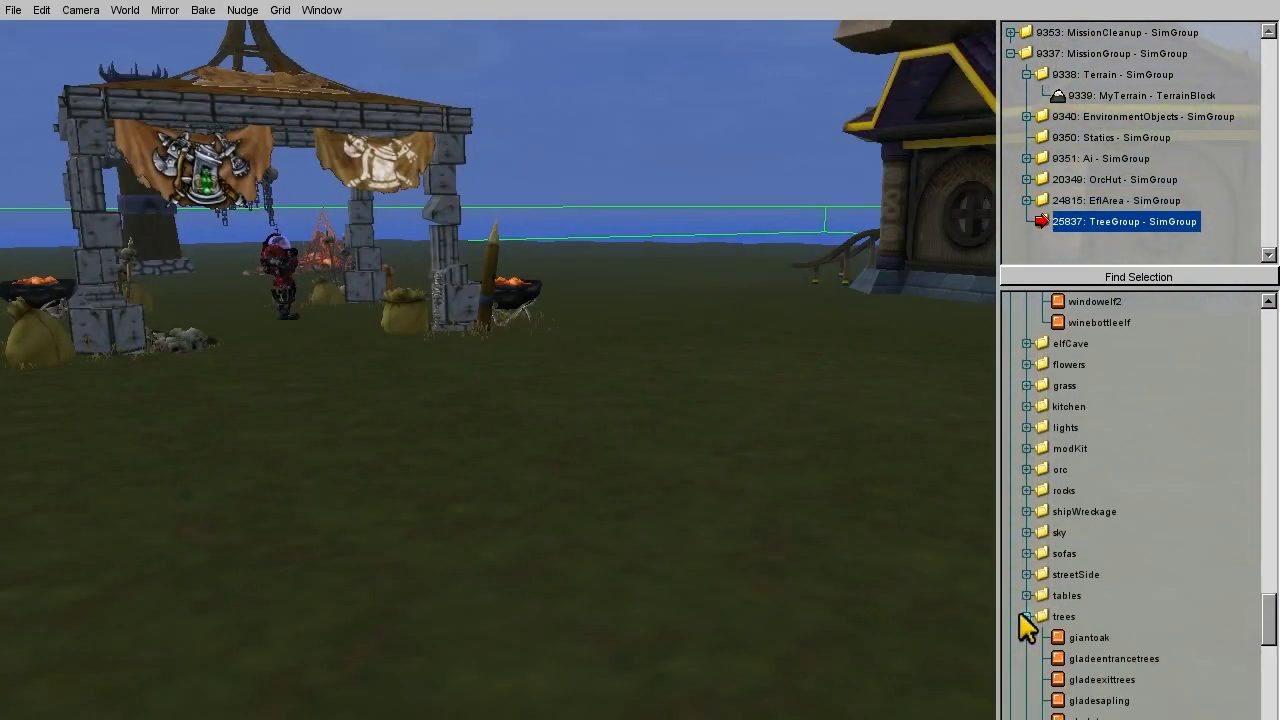
click(1080, 639)
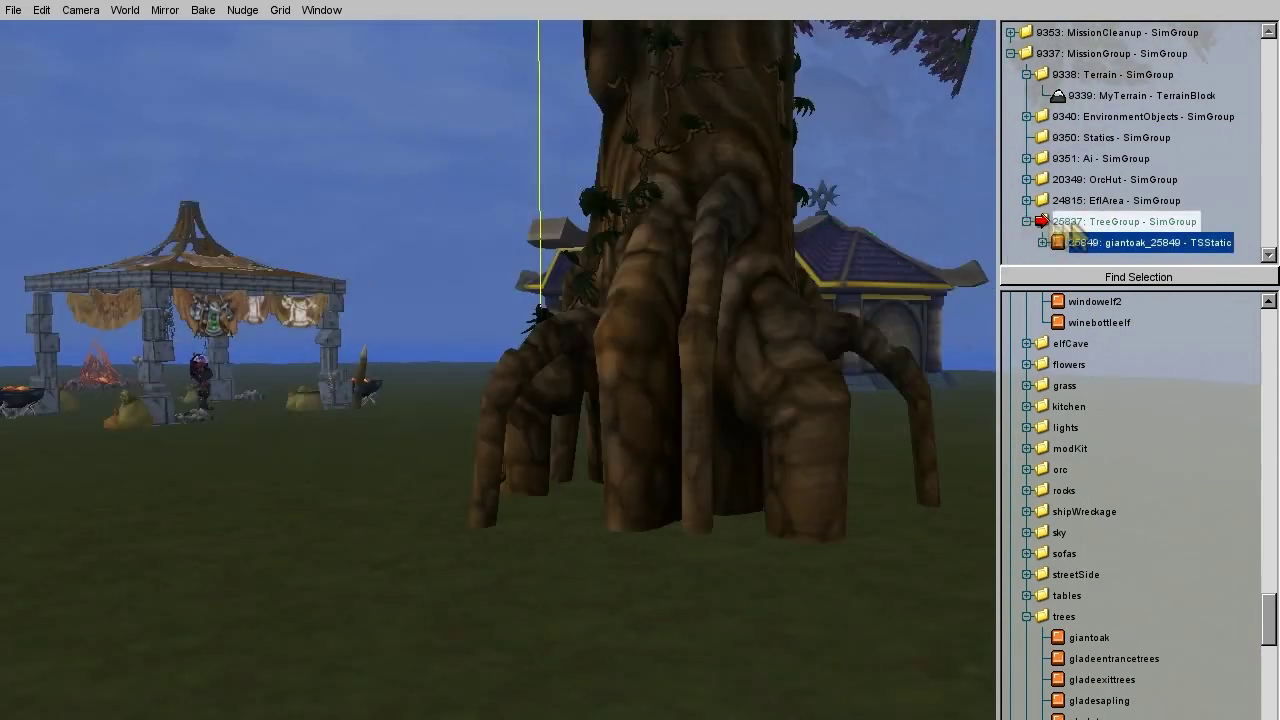
Create three SimGroups named Bushes, grass and rocks inside TreeGroup
scroll(1095, 600, down, 10)
click(1090, 671)
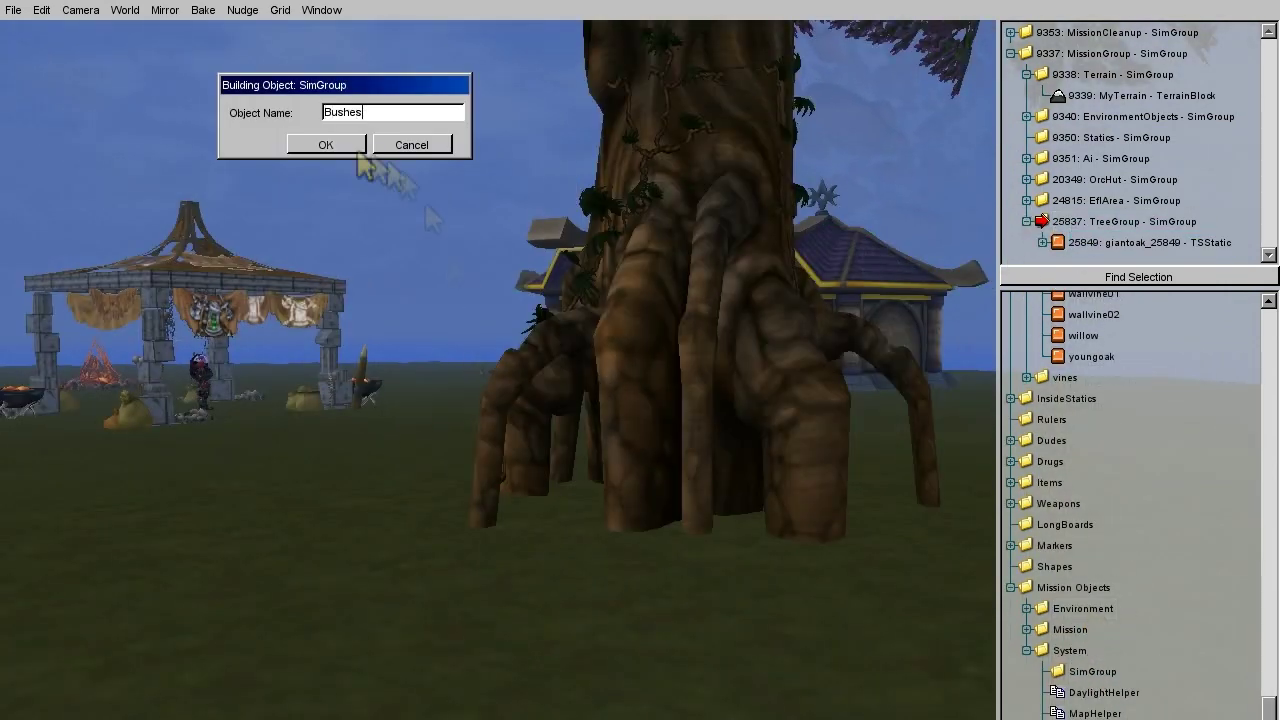
key(Return)
click(1090, 671)
text(grass)
key(Return)
click(1090, 671)
text(rocks)
key(Return)
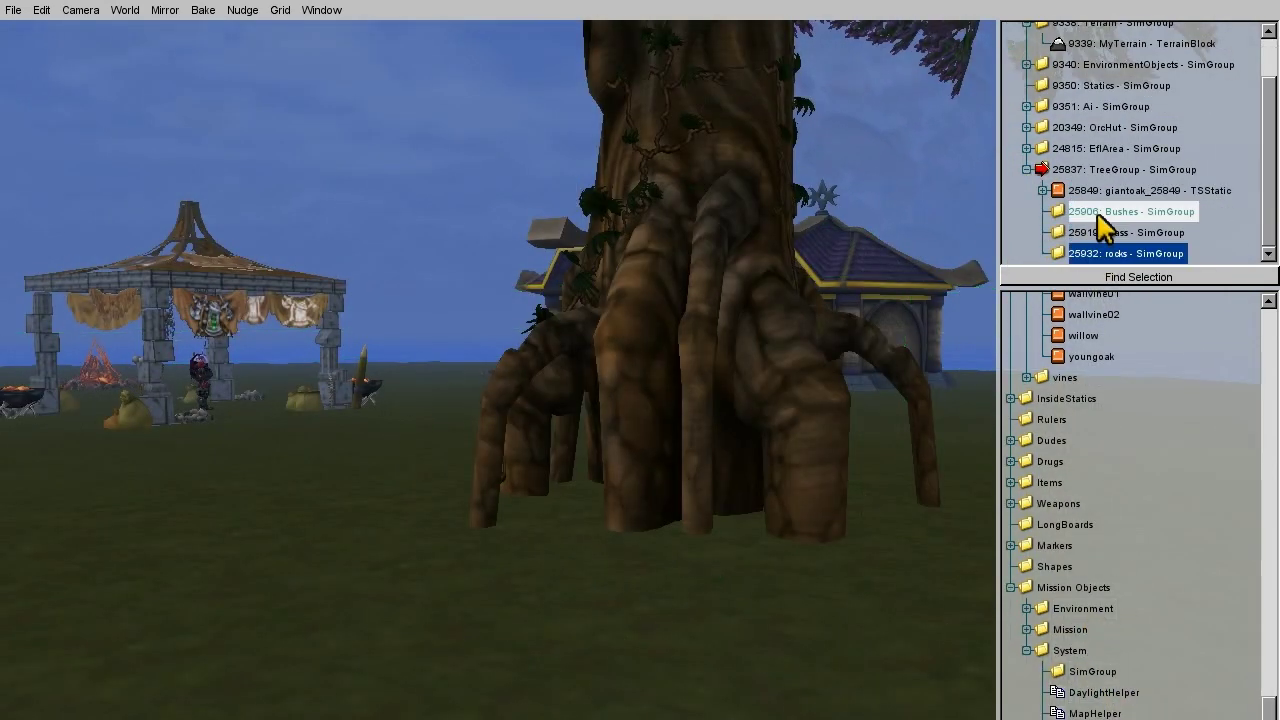
Add a gladesapling to TreeGroup near the giant oak and place a copy of it on another side
scroll(1103, 376, up, 10)
right_drag(641, 382, 560, 382)
key(w)
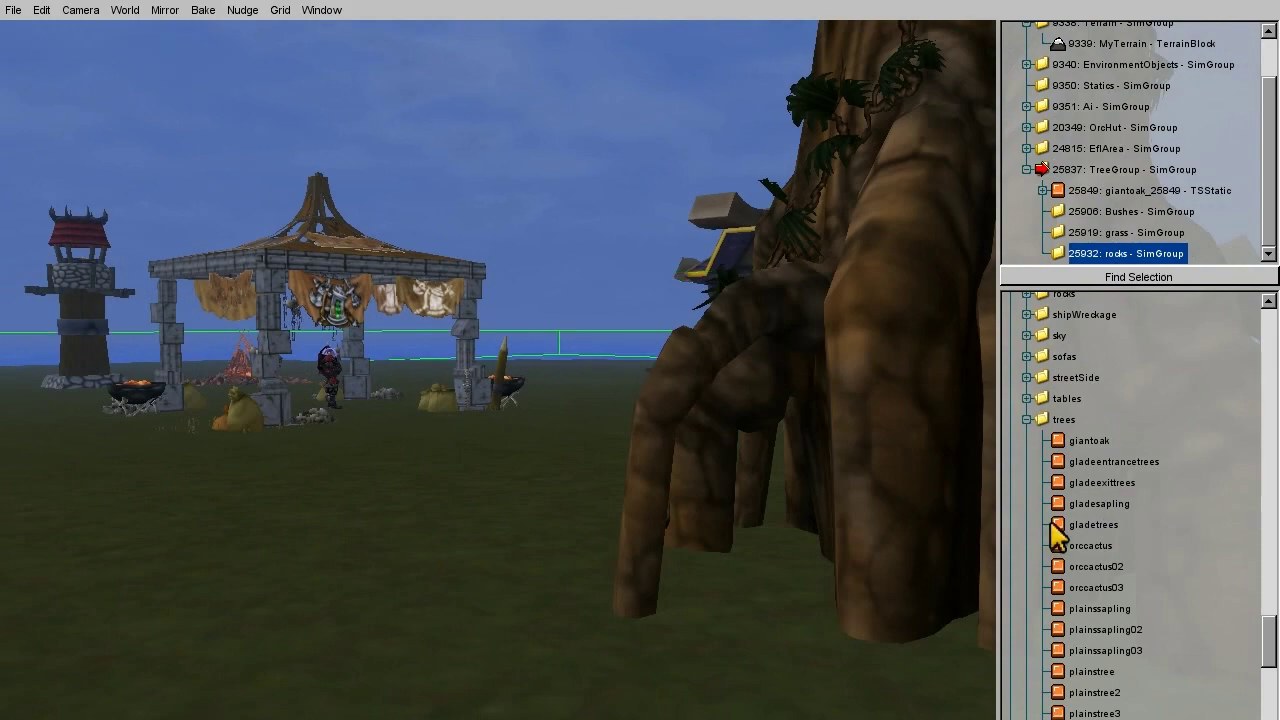
click(1060, 524)
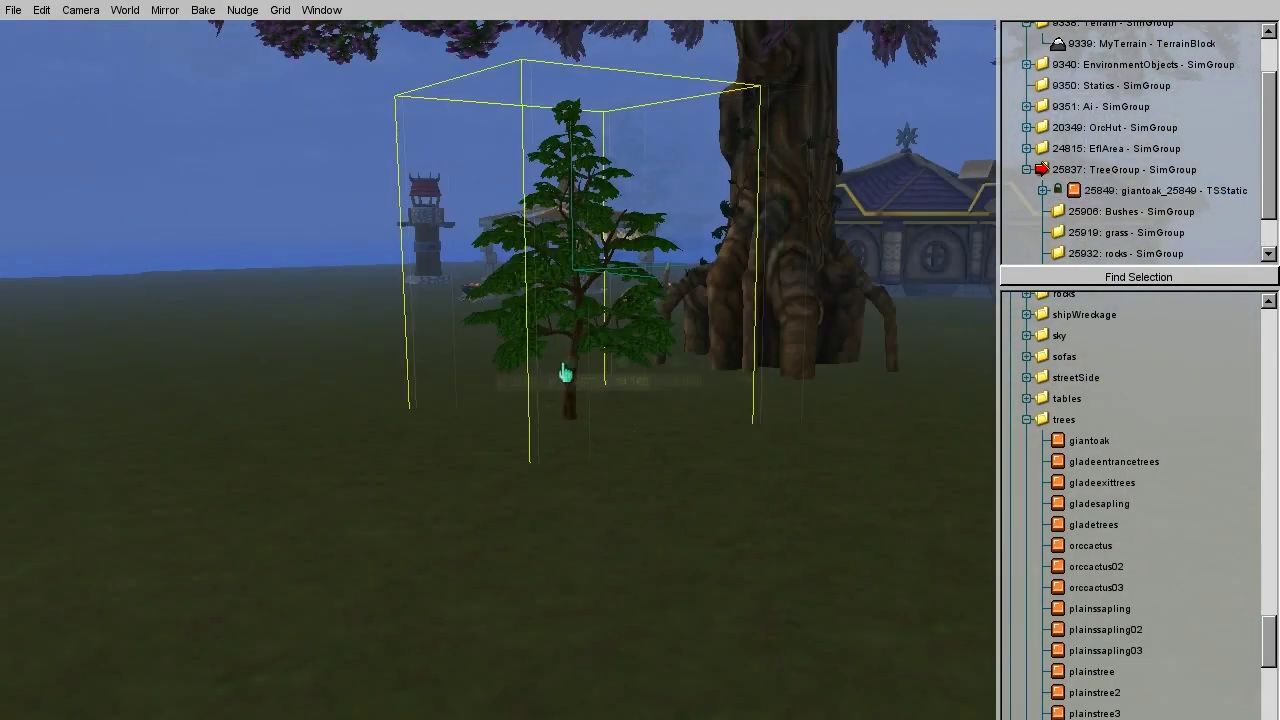
right_drag(566, 372, 700, 425)
key(s)
key(ctrl+c)
key(ctrl+v)
drag(566, 372, 743, 315)
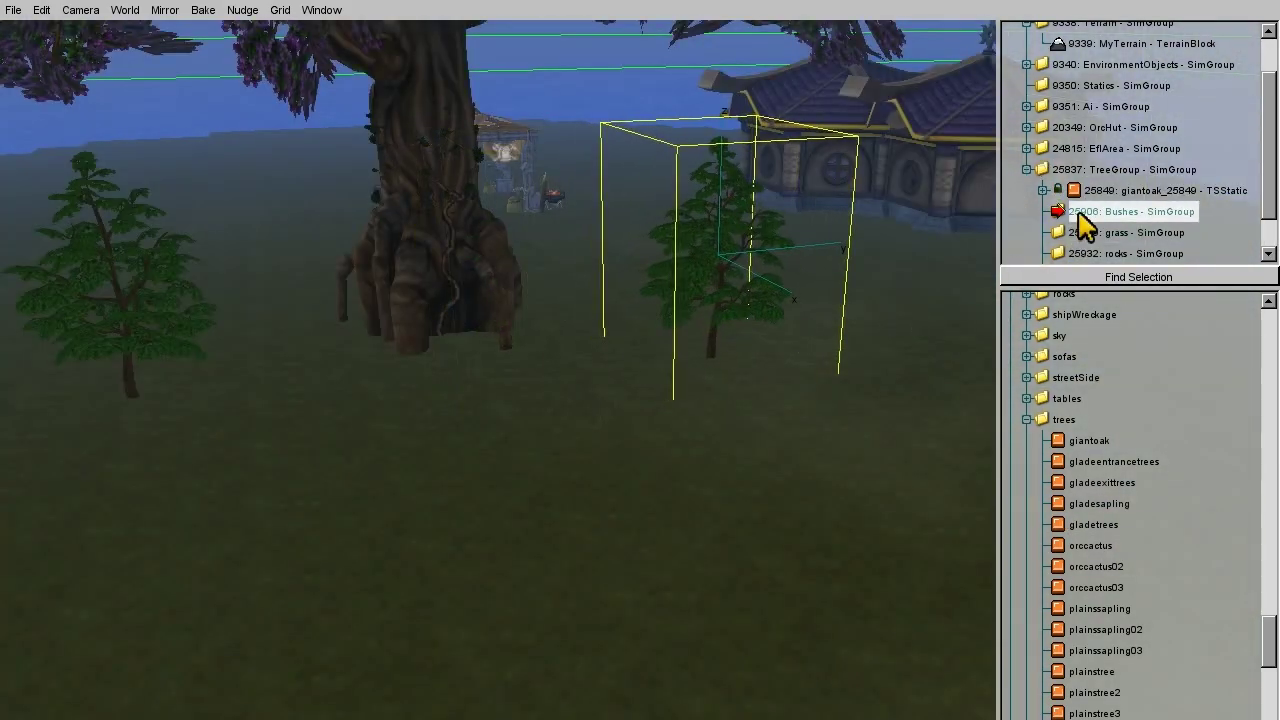
Make Bushes the active group, add a leafy bush from the bushes folder and adjust its scale
scroll(1035, 428, up, 15)
scroll(1045, 428, down, 3)
scroll(1045, 428, down, 1)
click(1051, 424)
ctrl+alt+drag(535, 171, 536, 168)
ctrl+alt+drag(578, 262, 550, 265)
ctrl+alt+drag(585, 225, 580, 197)
Place the bush at the oak's roots and spread rotated copies around the trunk and the saplings
drag(574, 317, 418, 338)
right_drag(418, 338, 490, 262)
key(a)
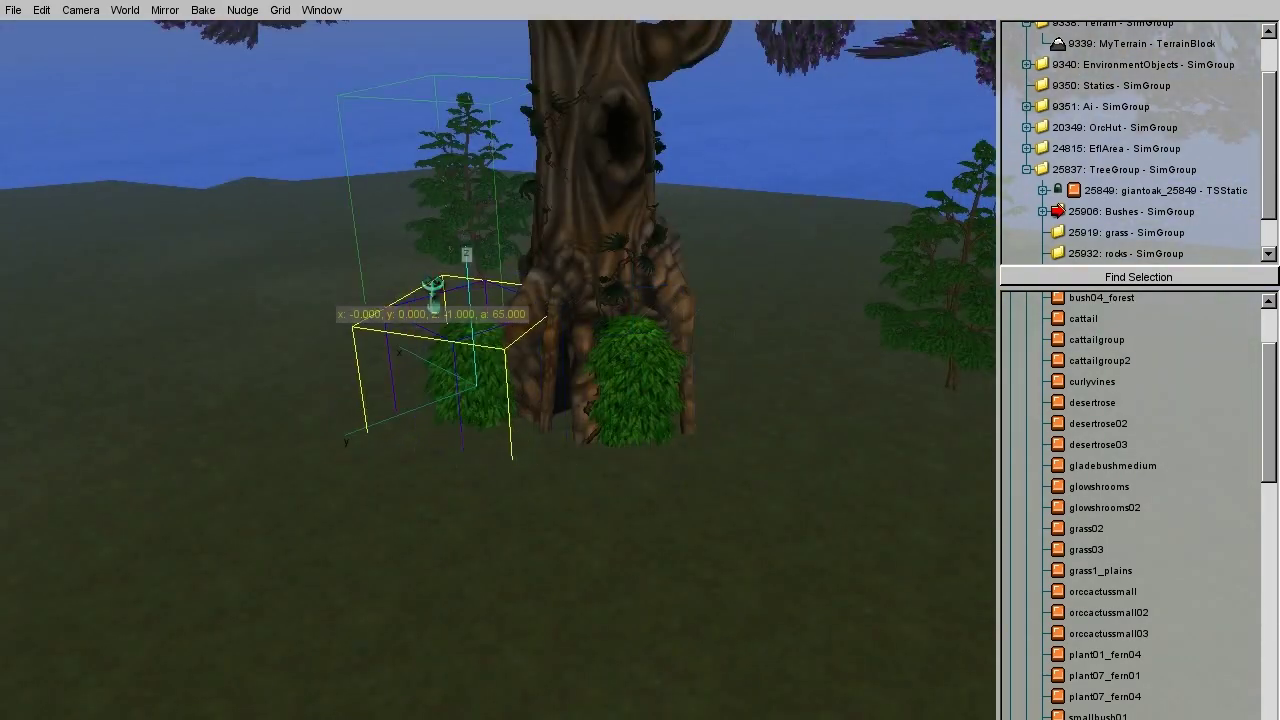
drag(668, 362, 695, 380)
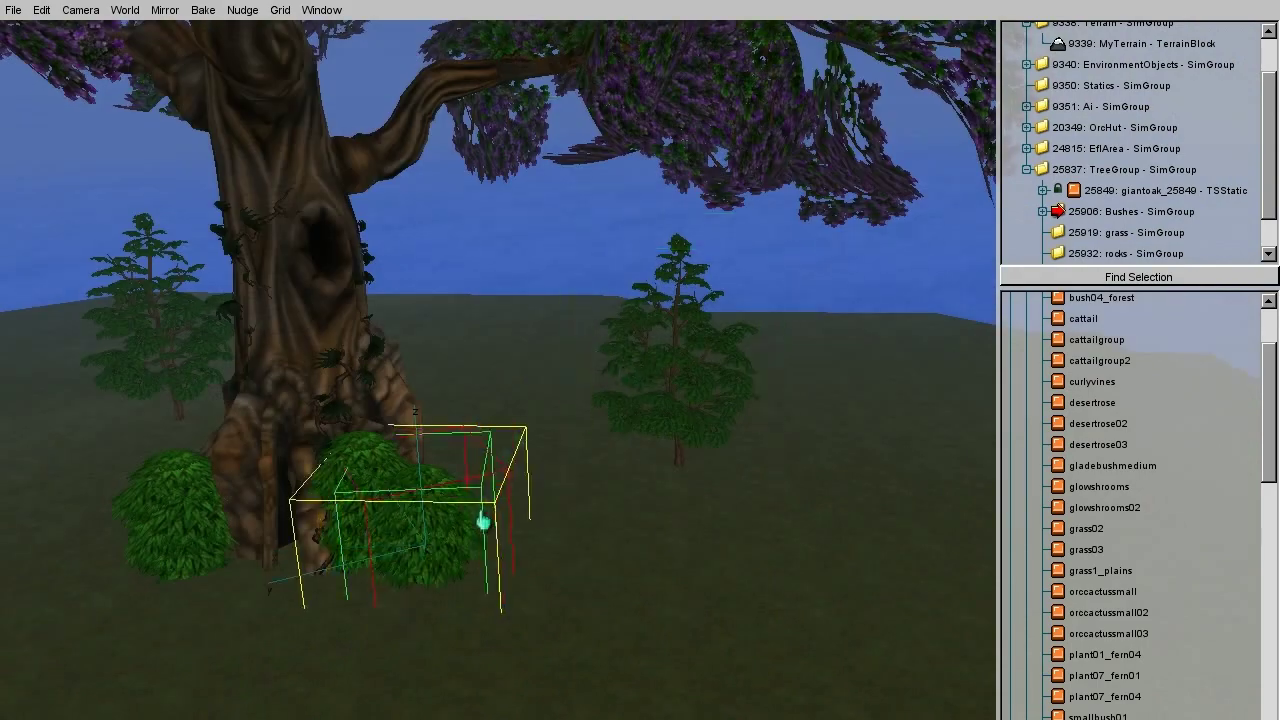
drag(480, 520, 655, 472)
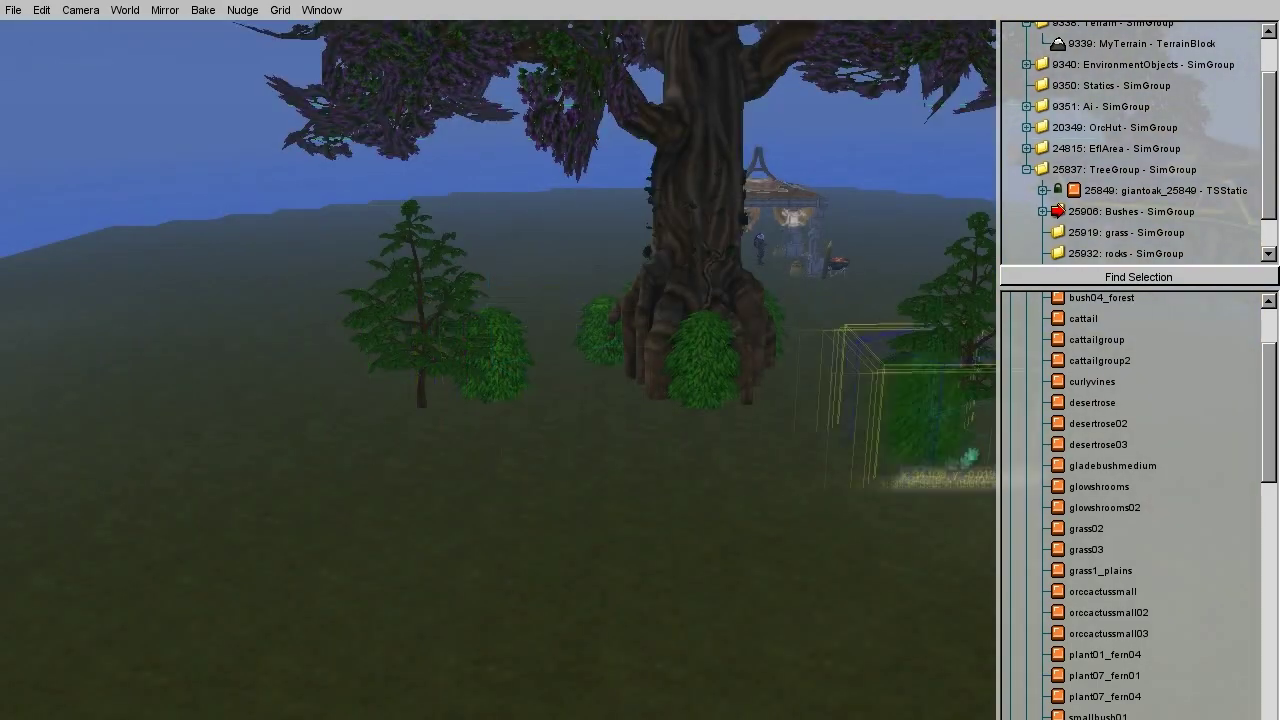
drag(875, 345, 897, 326)
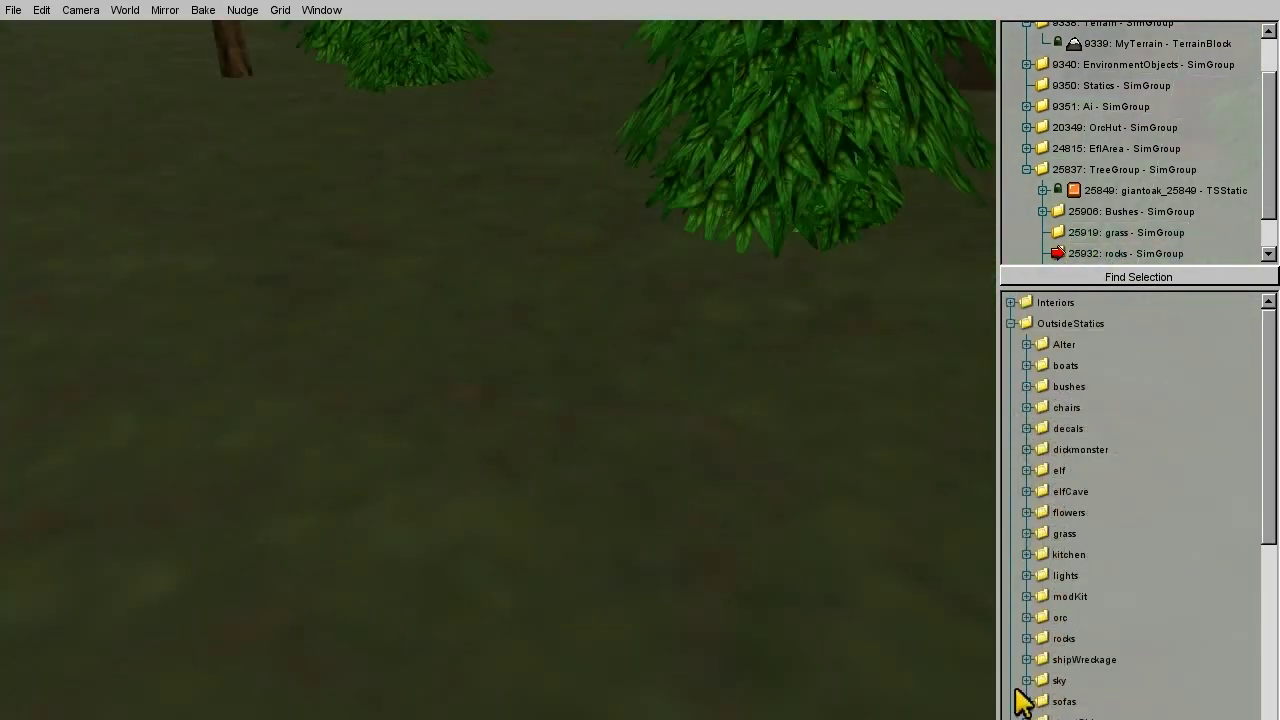
Add large glade rocks and a group of small rocks from the rocks folder around the oak's base
scroll(1030, 640, down, 1)
click(1027, 588)
click(1088, 648)
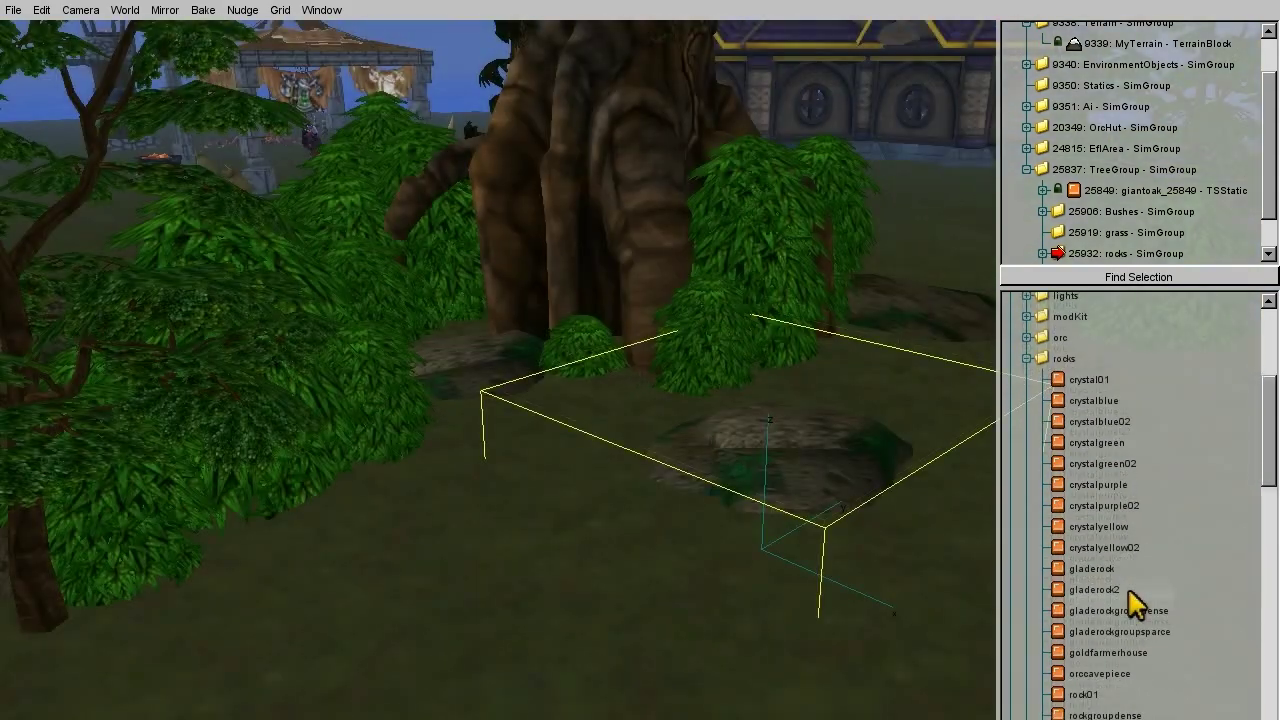
click(1108, 603)
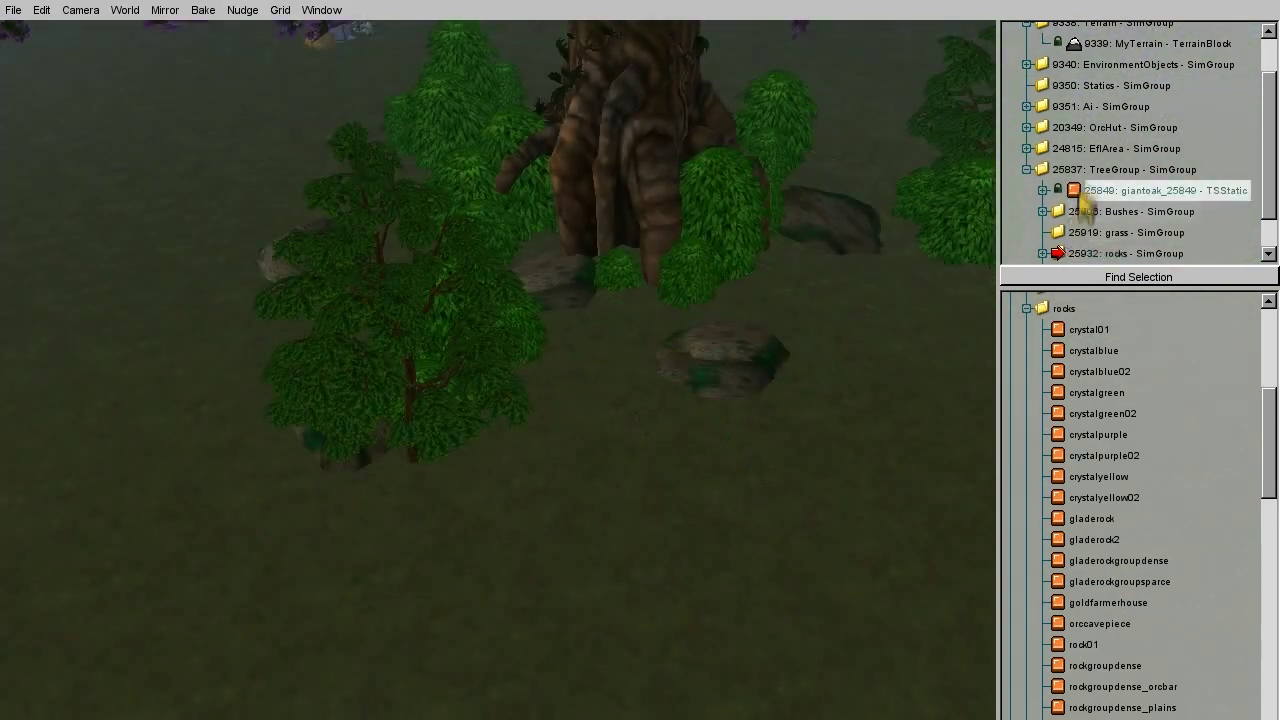
Scatter the small rock groups between the bushes and boulders around the oak, including gladerockgroupsparce
click(1088, 170)
drag(375, 497, 786, 275)
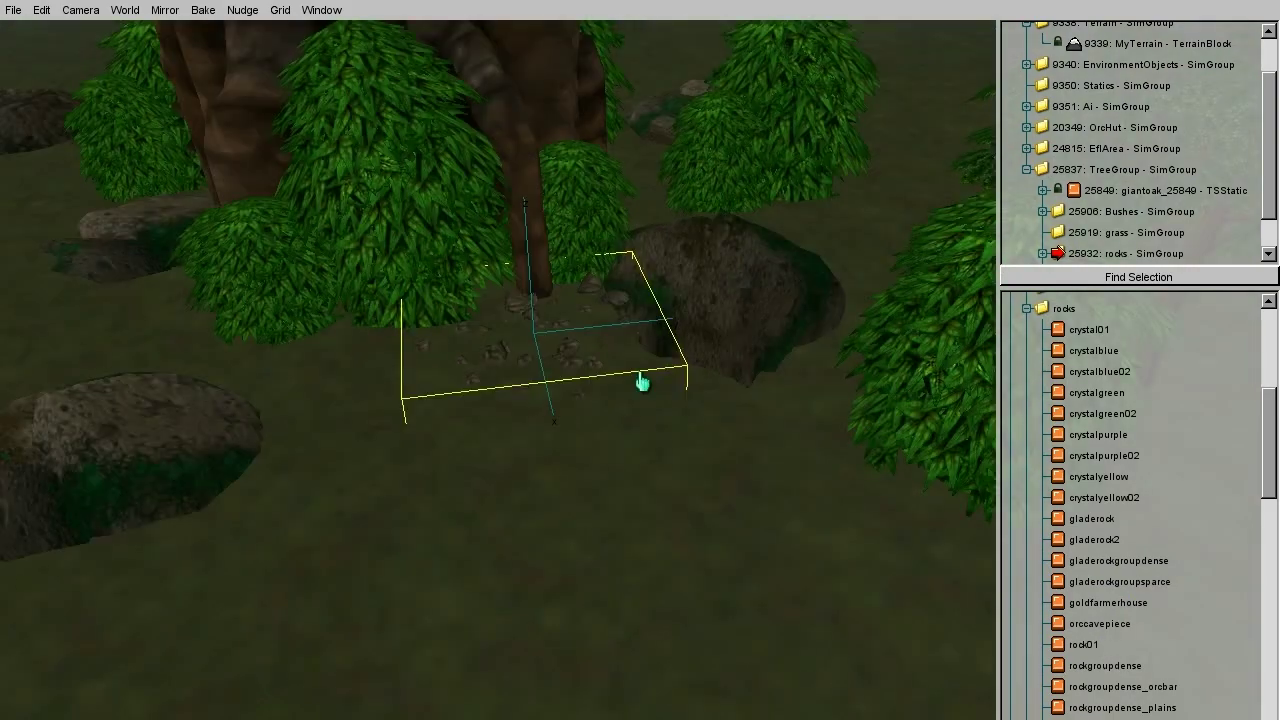
drag(642, 382, 709, 166)
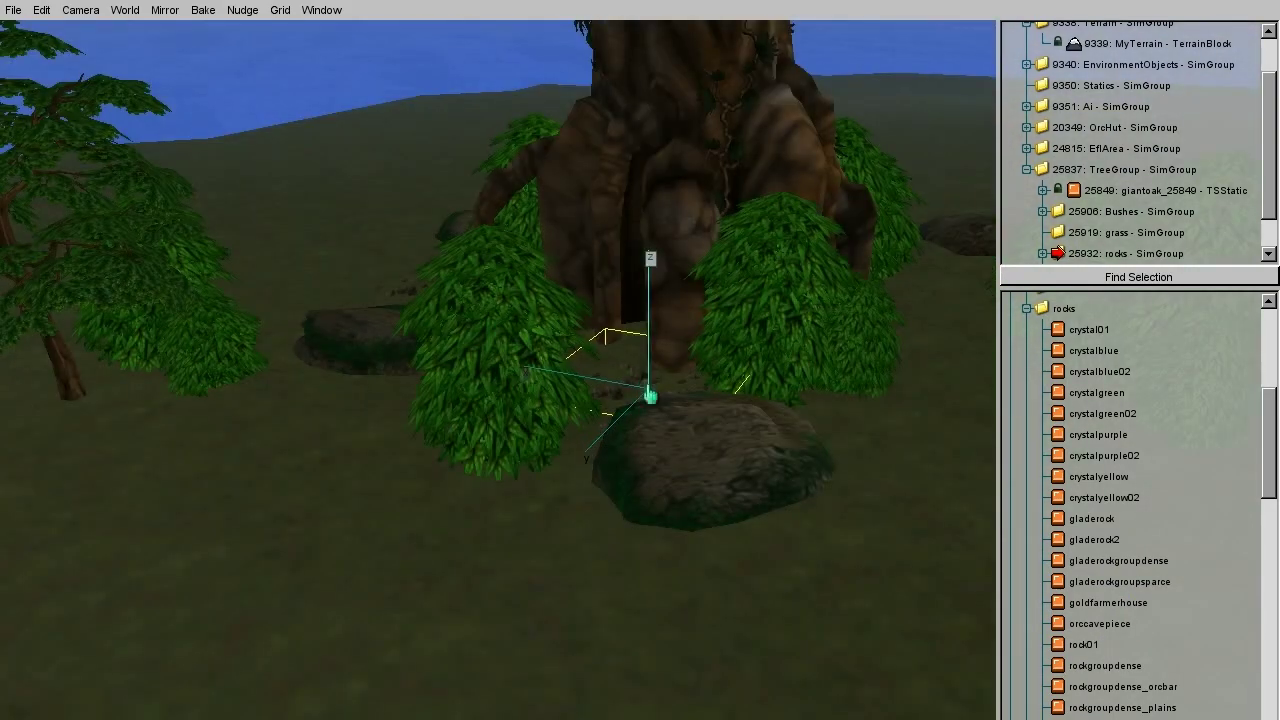
drag(651, 400, 945, 443)
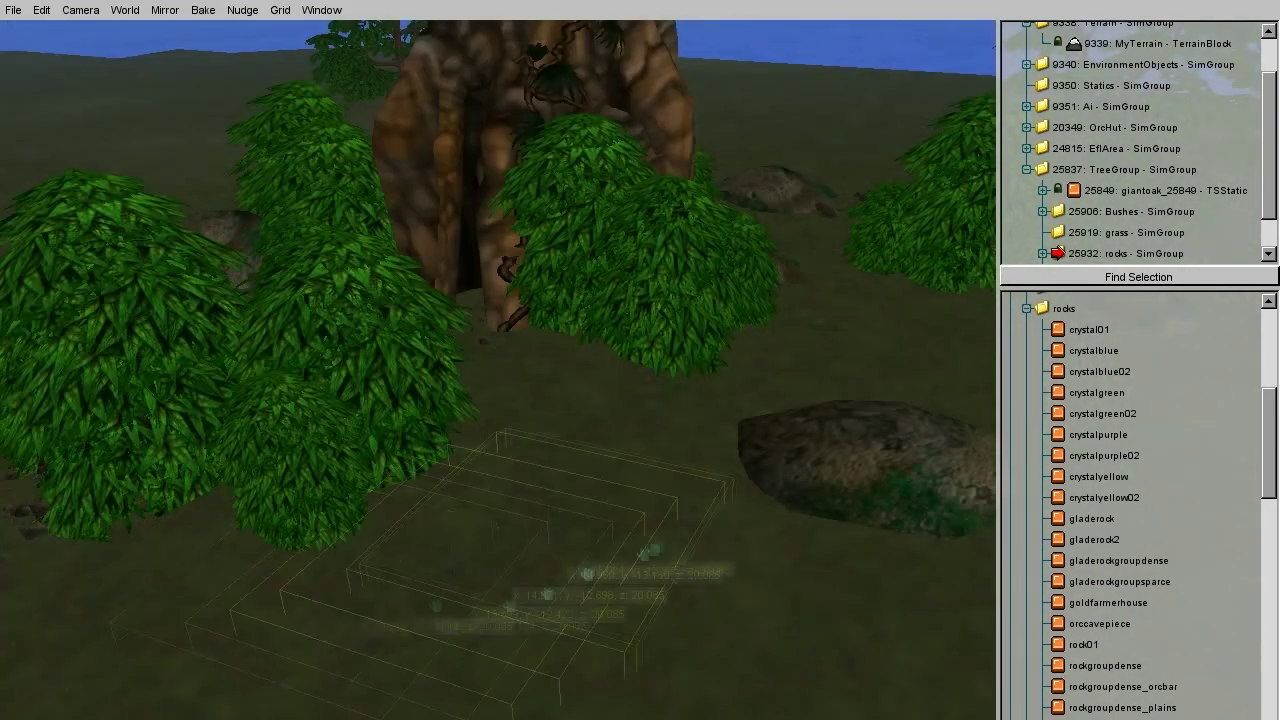
drag(571, 566, 313, 578)
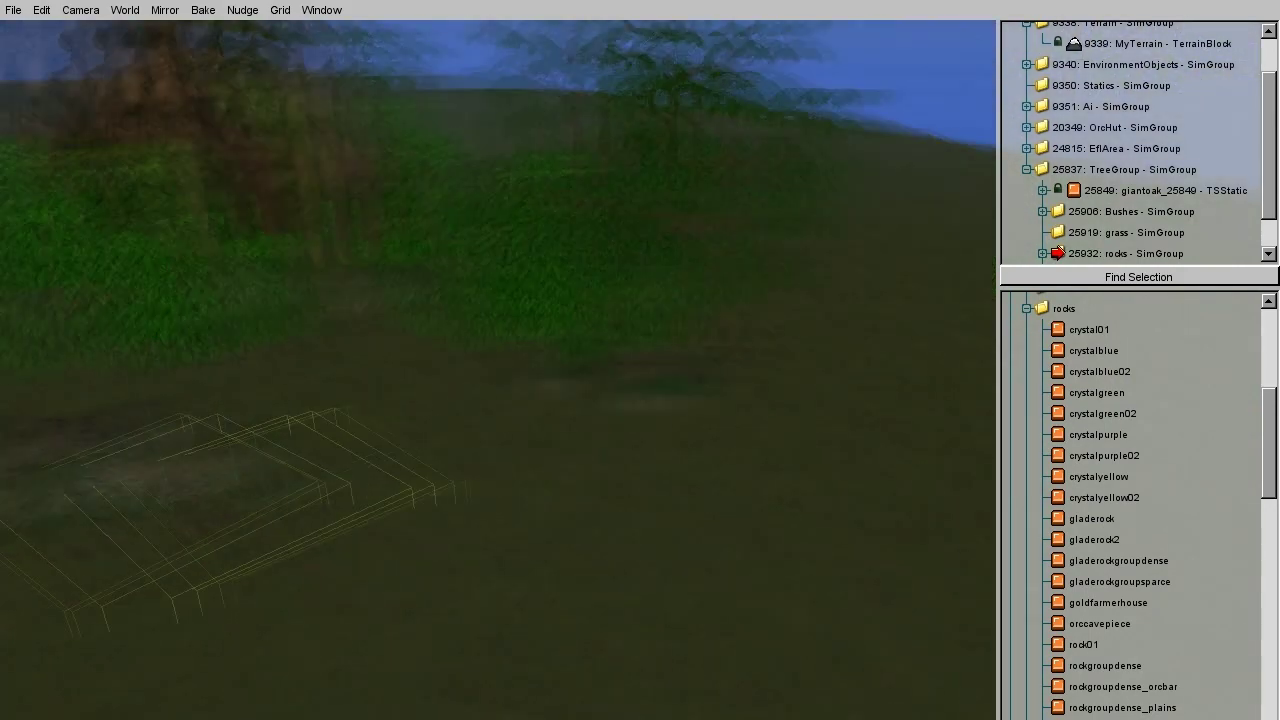
click(1120, 581)
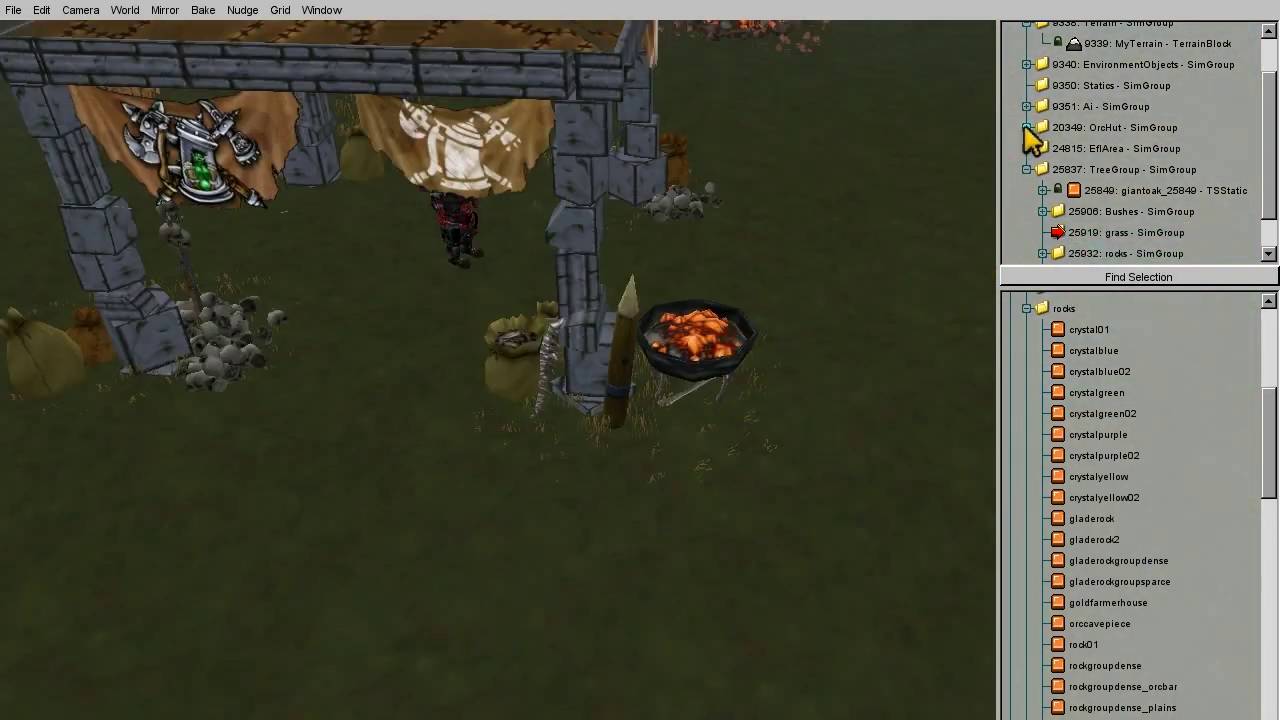
Reuse the OrcHut group's grass in TreeGroup's grass group and move both grass02_forest patches to the oak's base
click(1026, 127)
click(1094, 190)
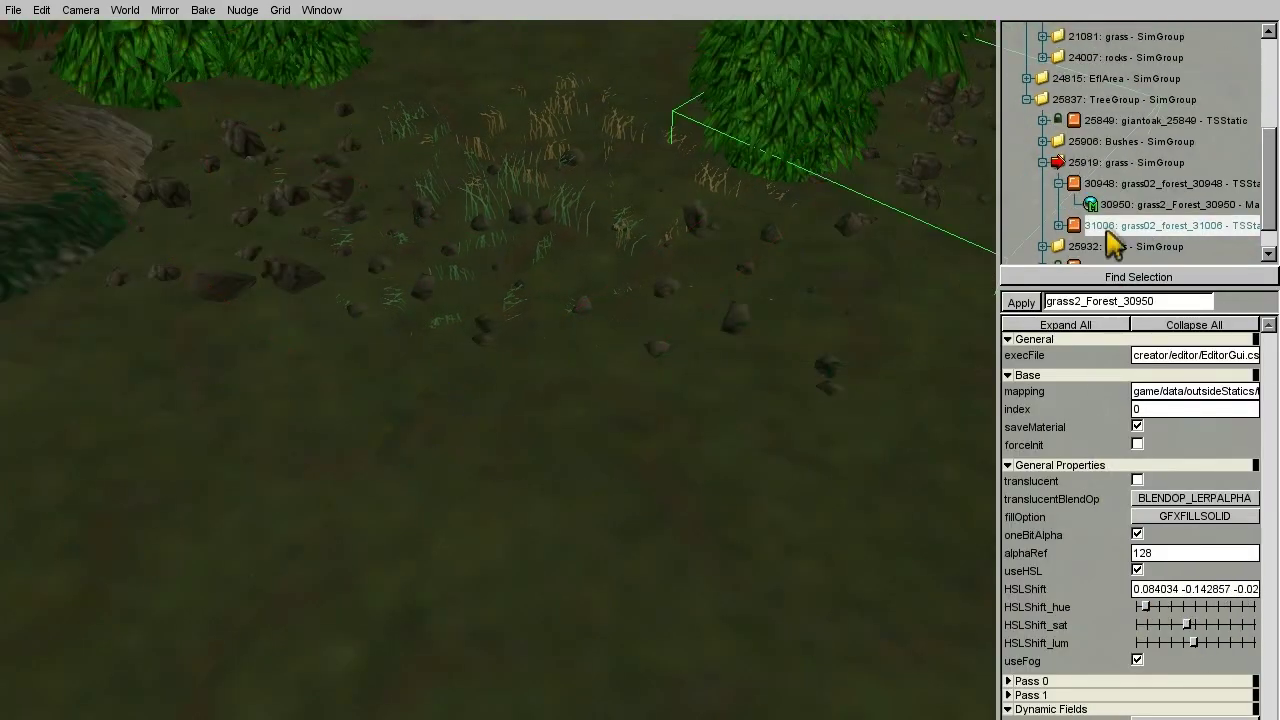
click(1100, 183)
shift+click(1103, 204)
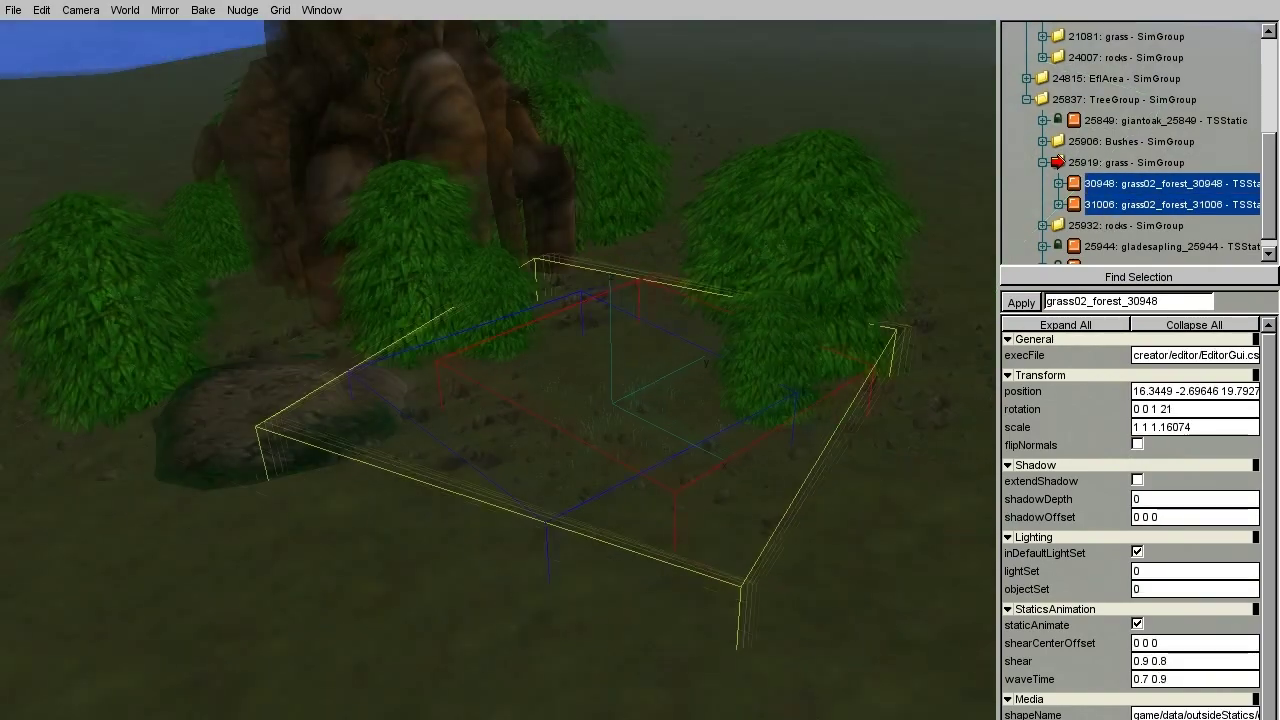
drag(665, 385, 609, 277)
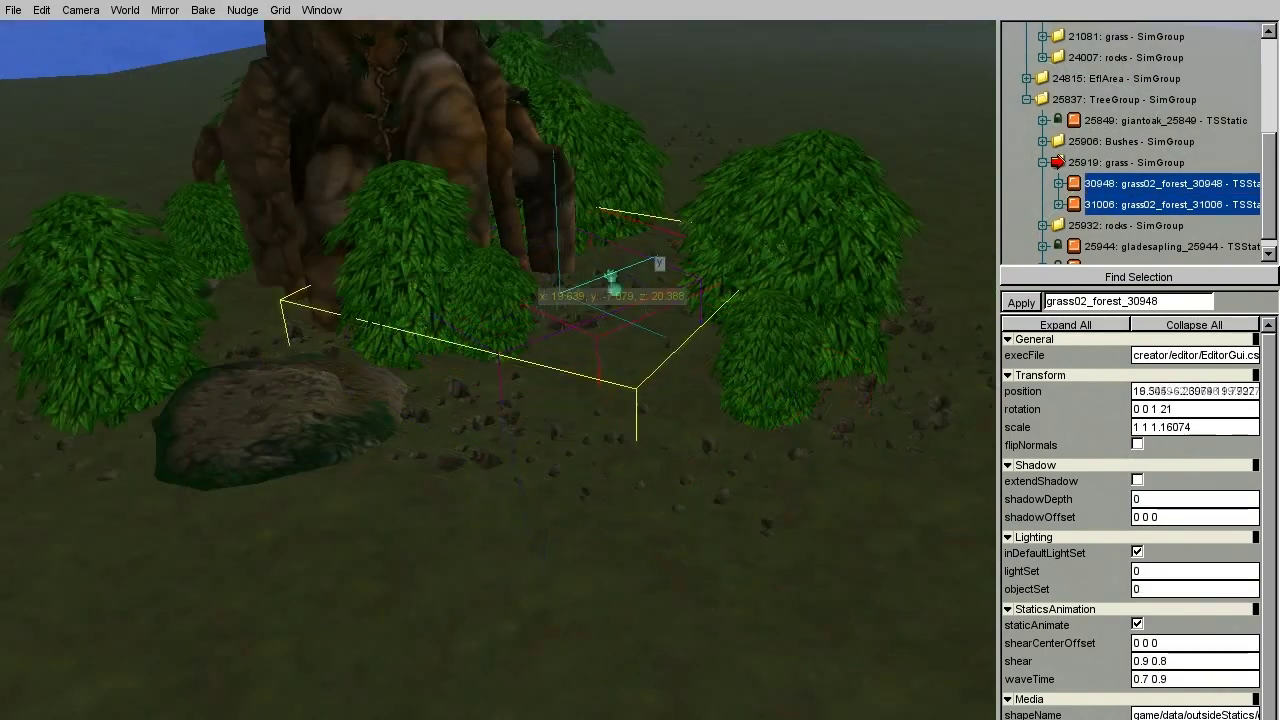
Copy the grass02_forest patches and spread the pasted copies among the rocks and bushes around the oak
right_drag(609, 277, 648, 371)
key(ctrl+c)
key(ctrl+v)
drag(648, 371, 748, 537)
right_drag(748, 537, 553, 454)
key(ctrl+c)
key(ctrl+v)
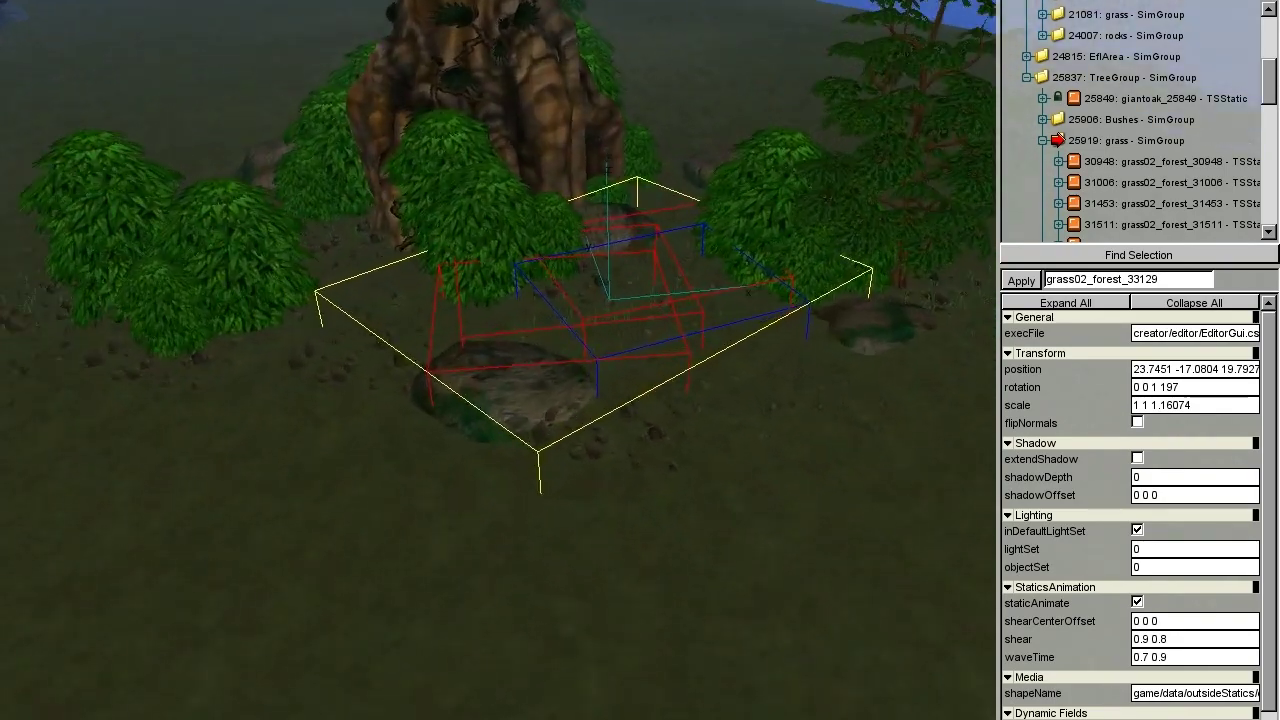
key(w)
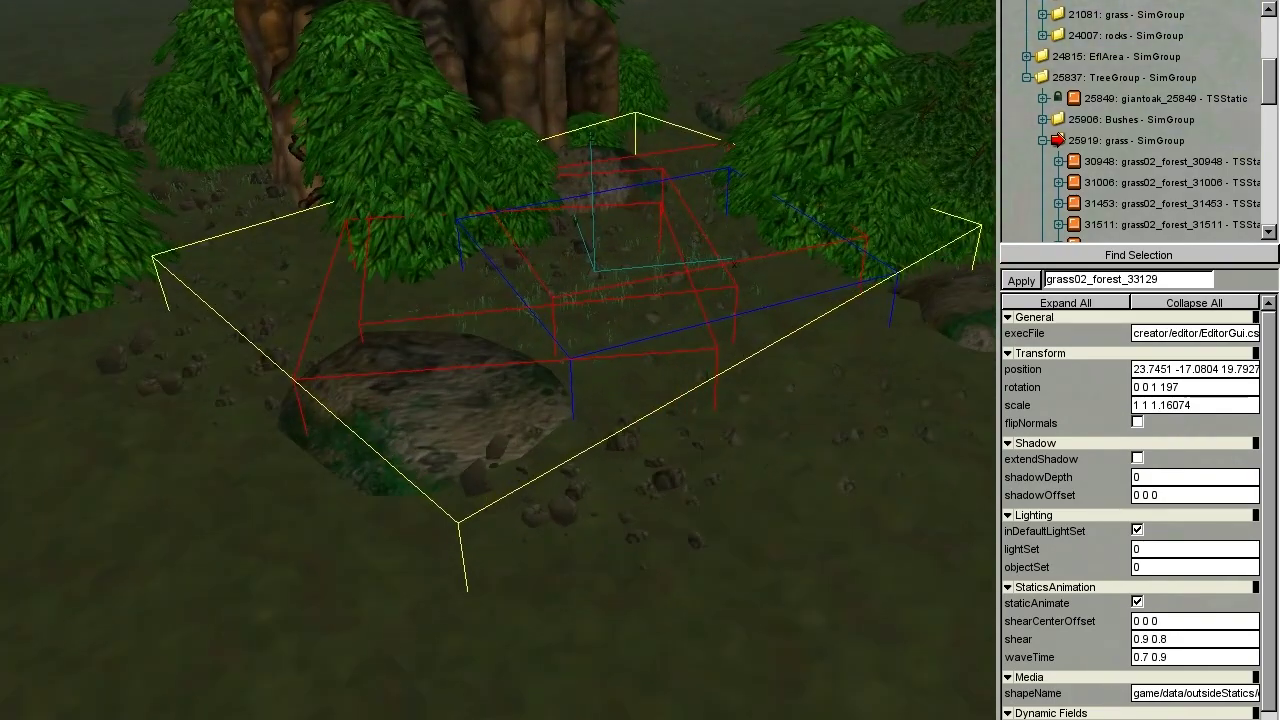
right_drag(641, 360, 500, 360)
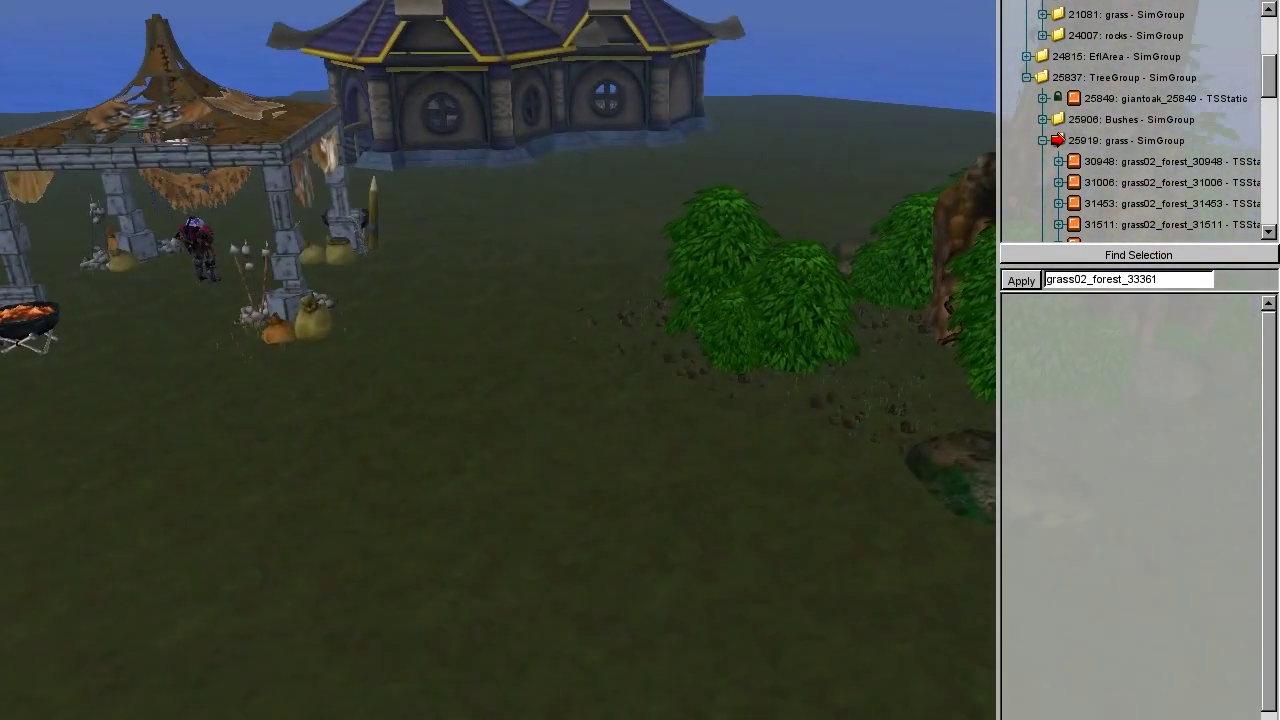
Switch to play mode and walk the character around the orc hut to inspect the decorated map
key(w)
right_drag(640, 360, 690, 290)
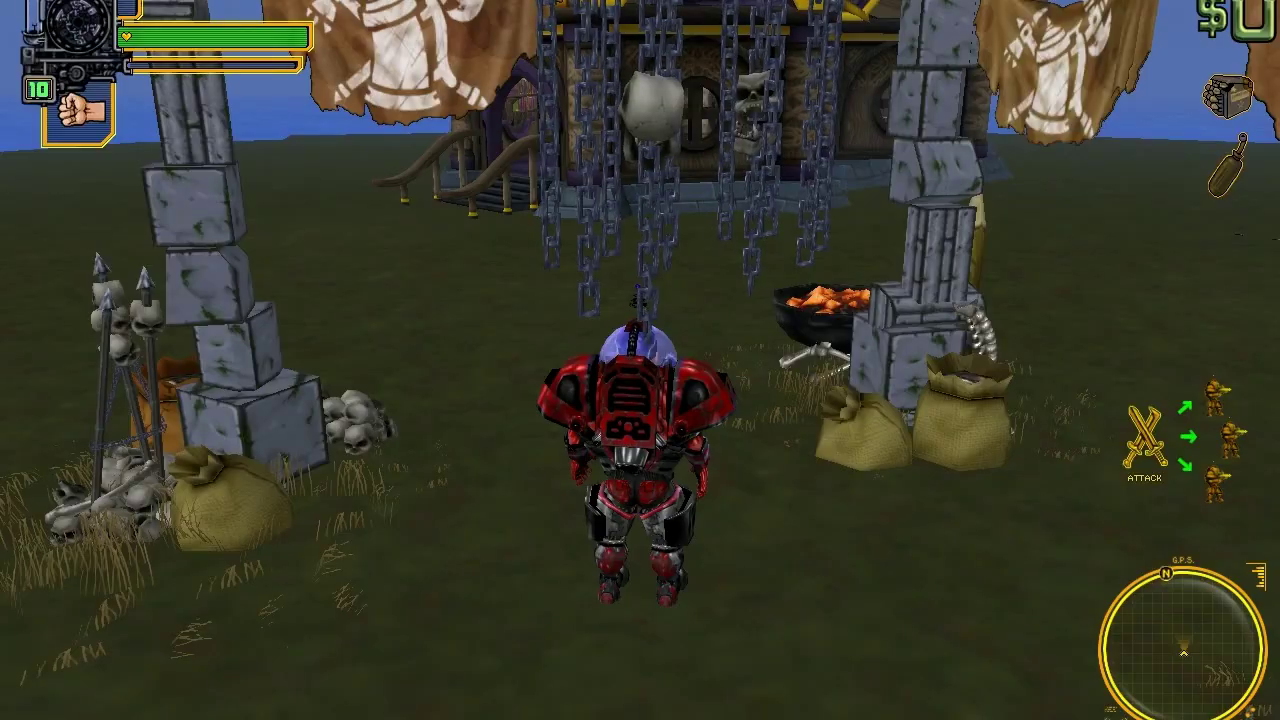
key(w)
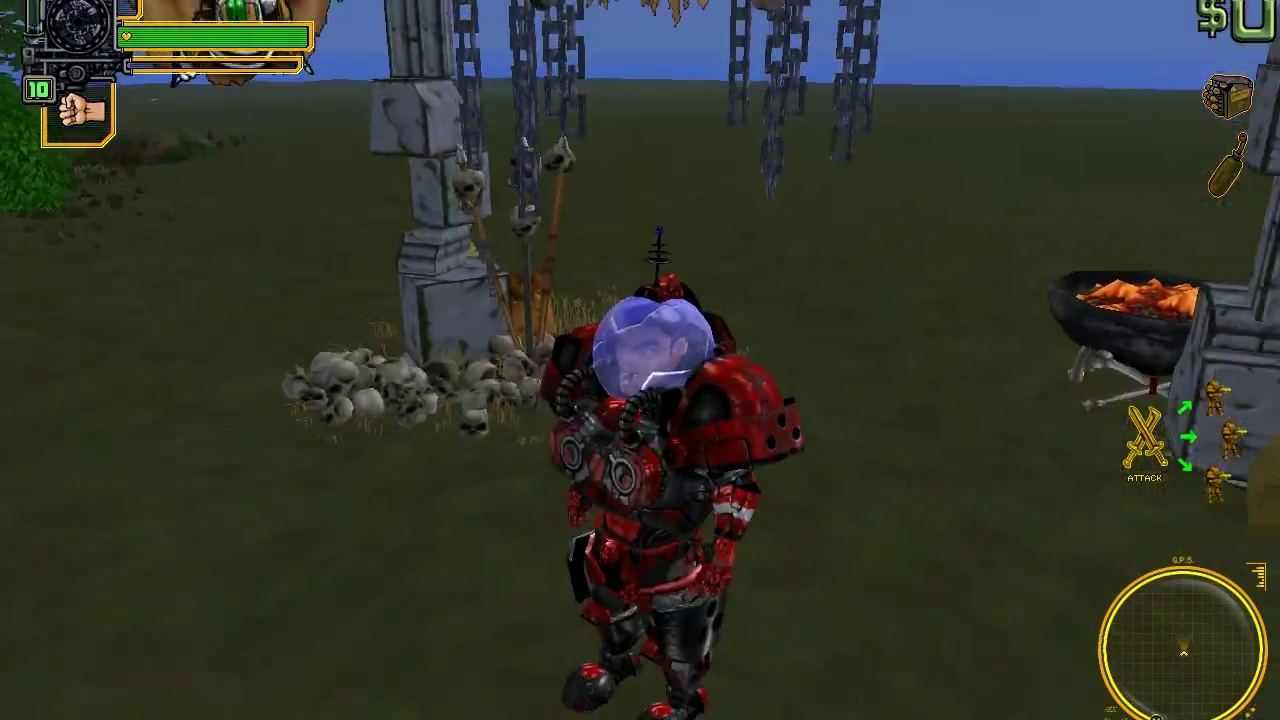
key(w)
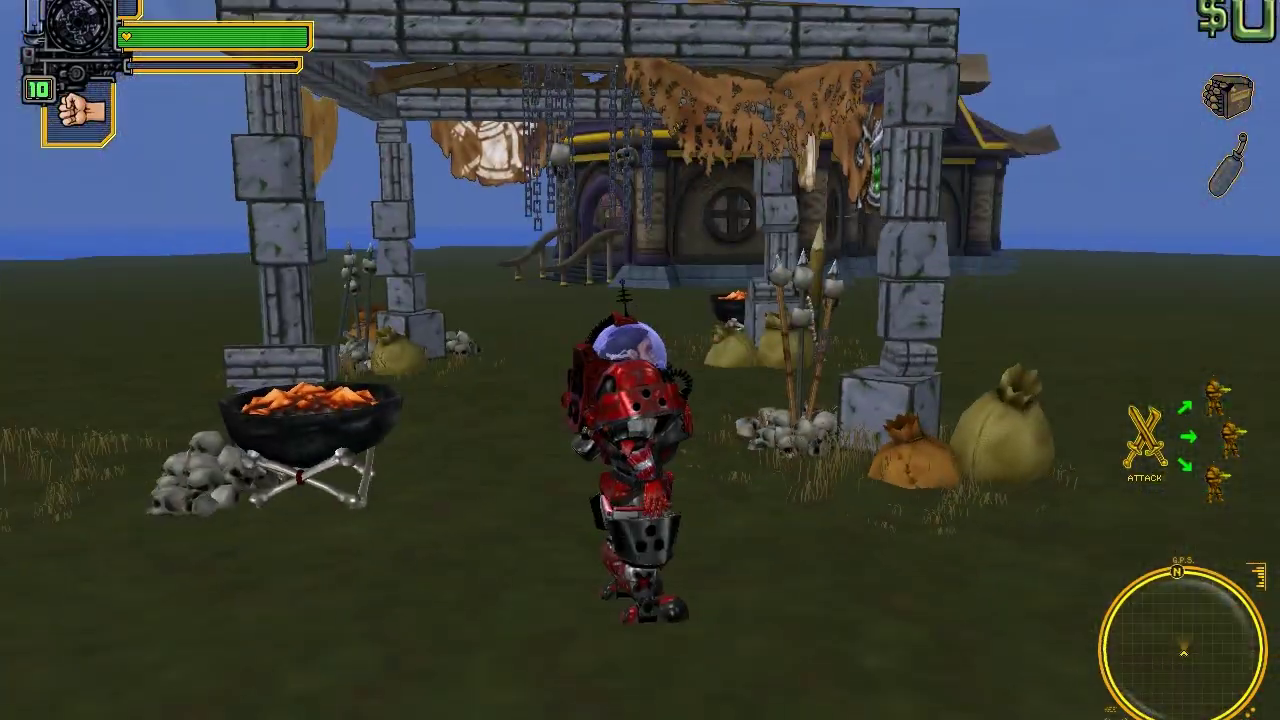
Walk the character over to the giant oak and around its bushes, rocks and grass to inspect the tree area
key(w)
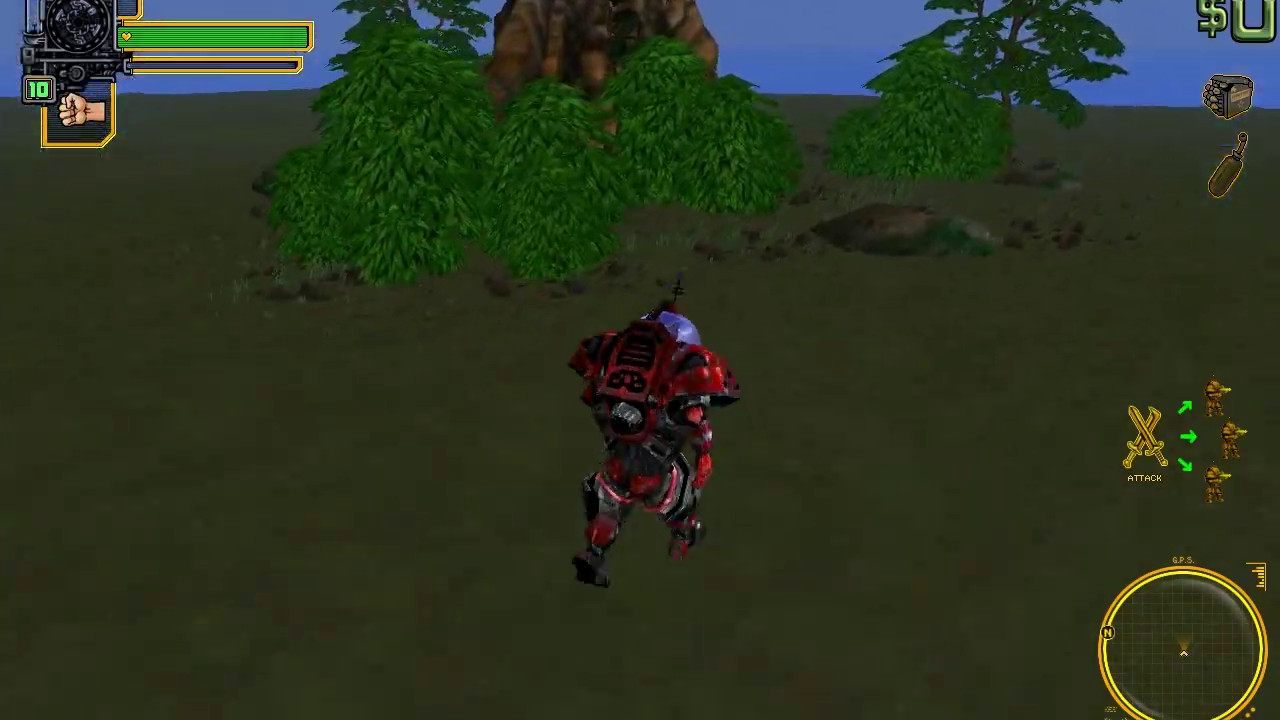
key(w)
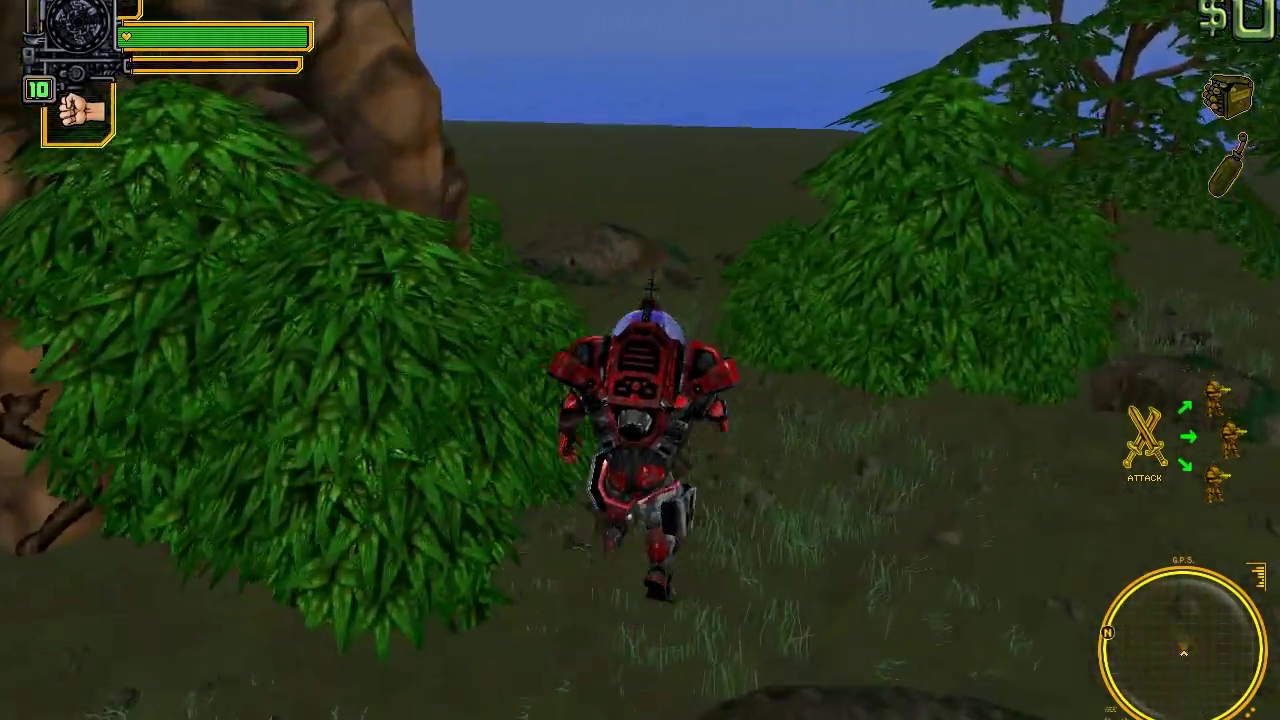
key(w)
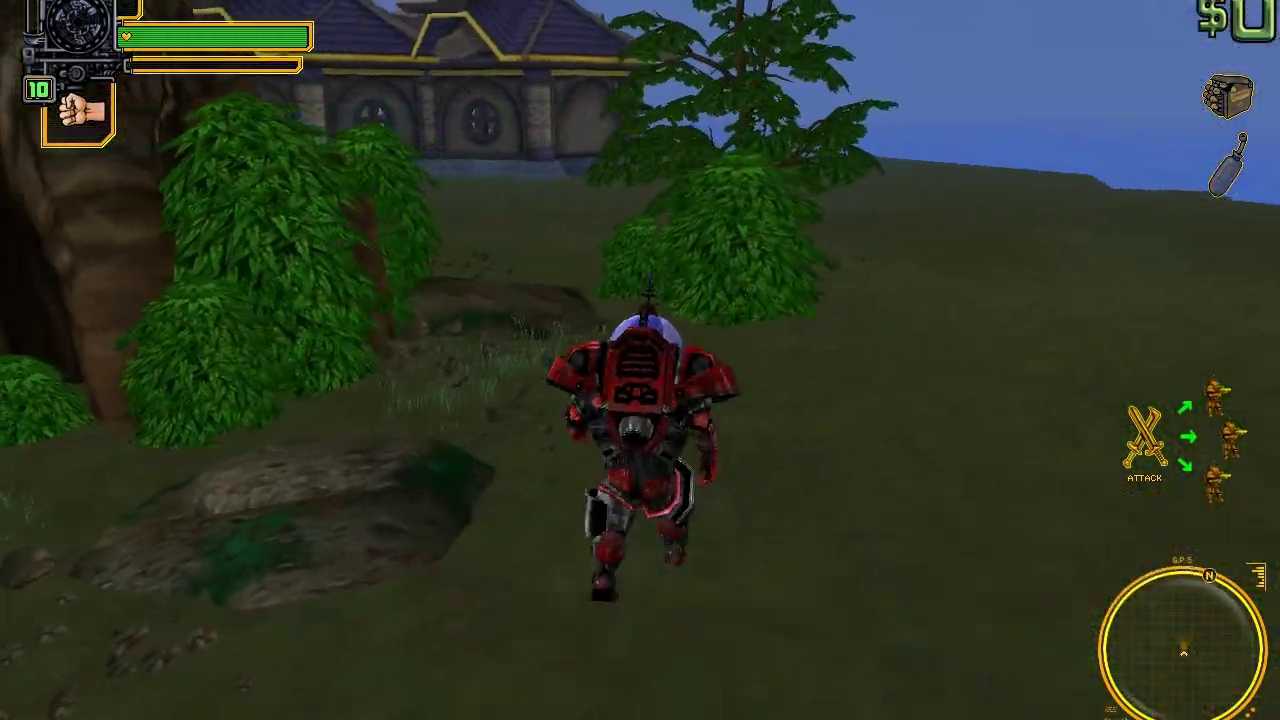
Walk the character to the elf hut, go in through the arched doorway and inspect the furniture, chandelier and roof joints
key(w)
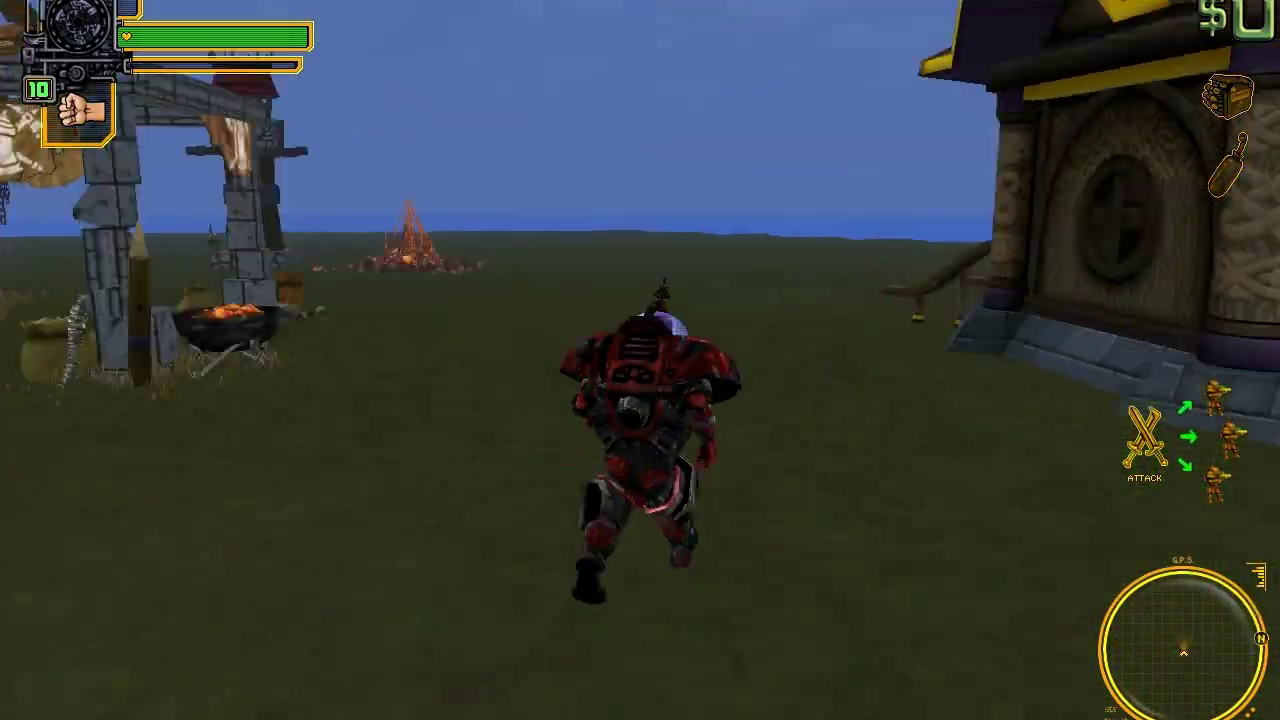
key(w)
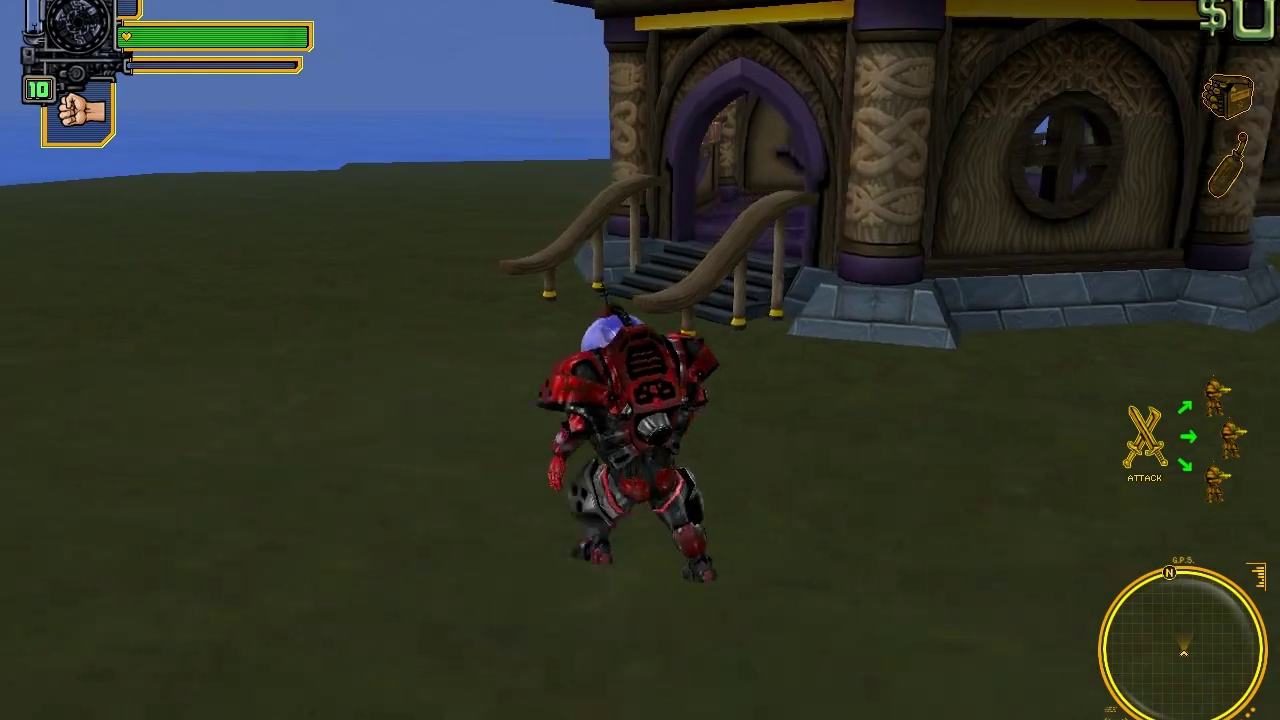
key(w)
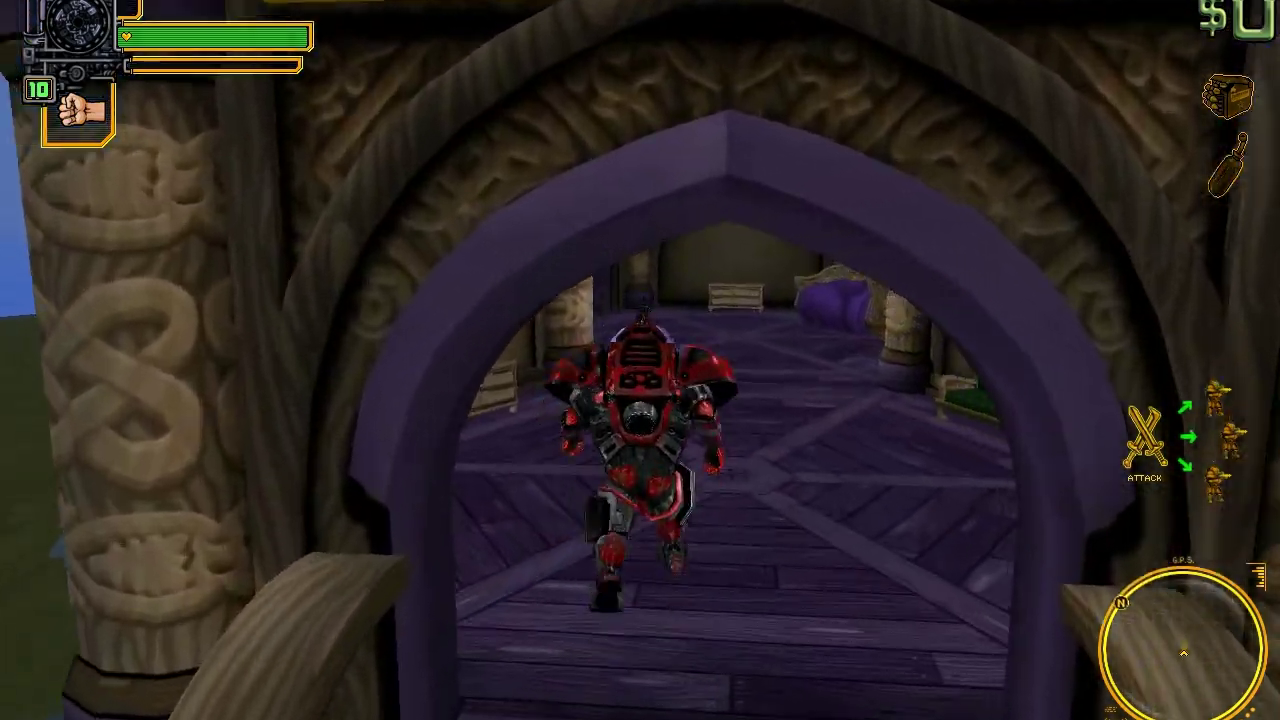
key(w)
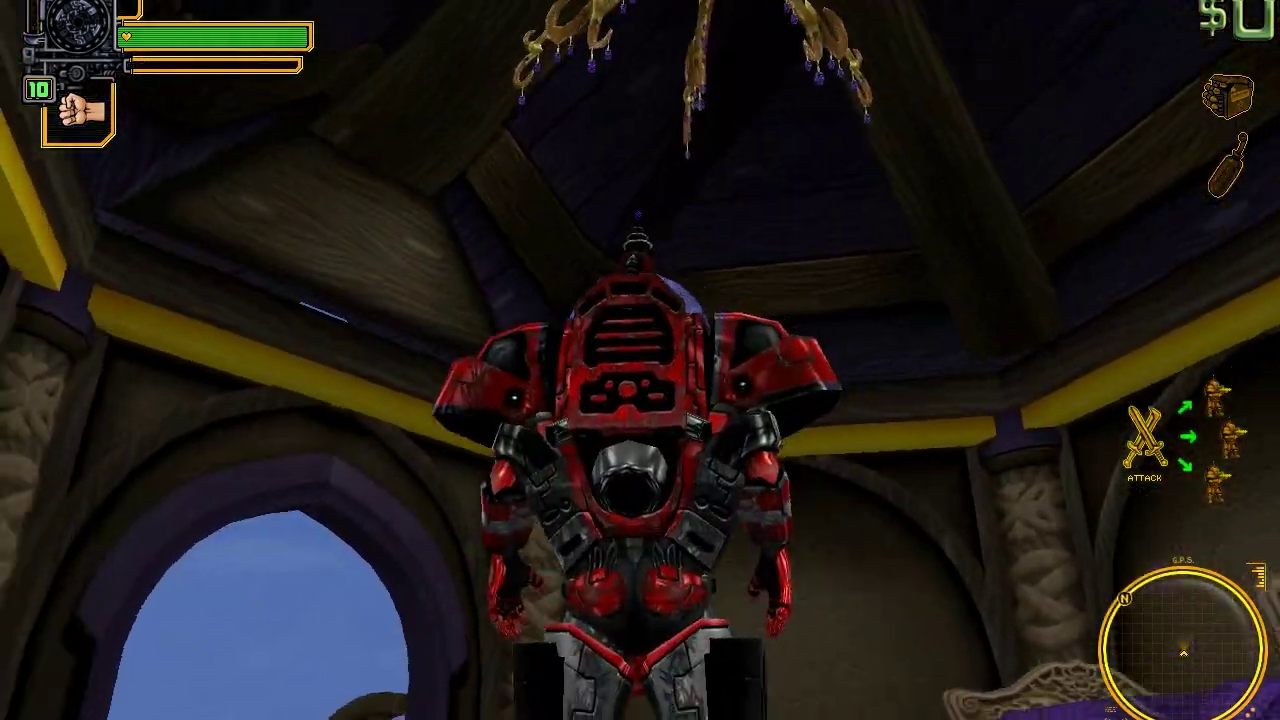
key(w)
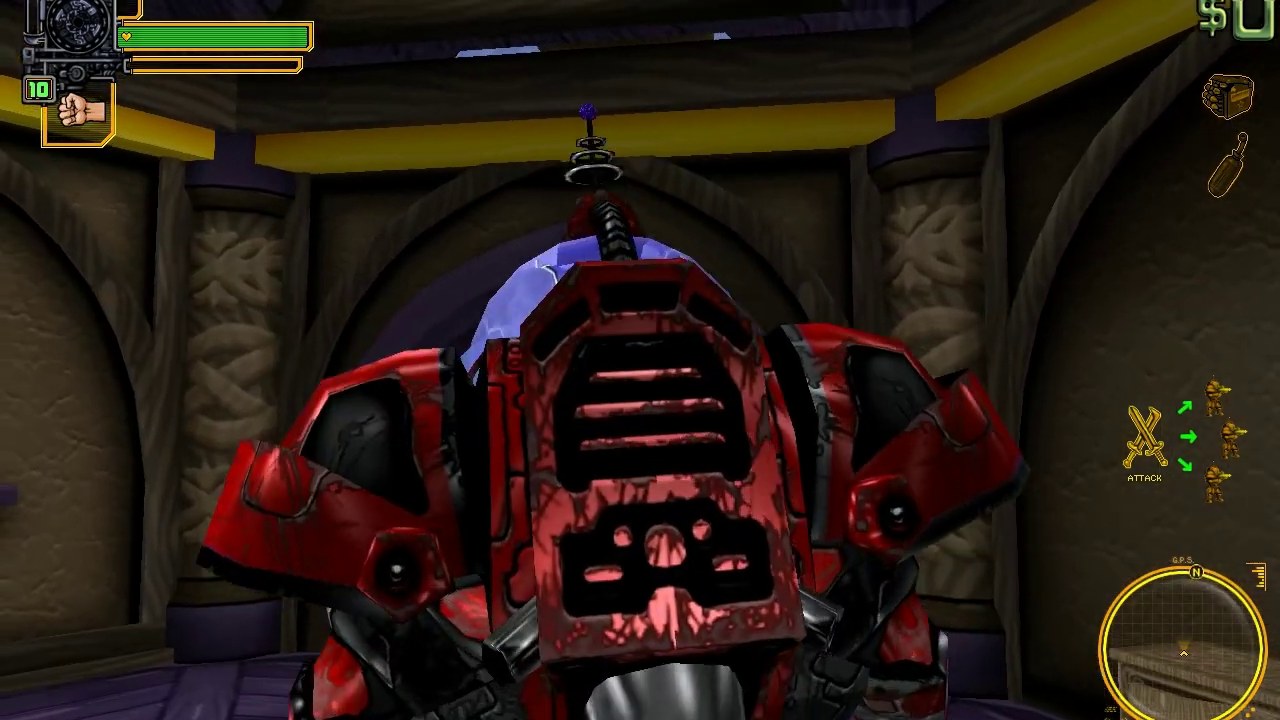
Return to the editor, unlock elfbrothel_roofa in the EflArea group and shift it to about 19.7854 3.76073 19.9045 to close the roof gaps
key(F11)
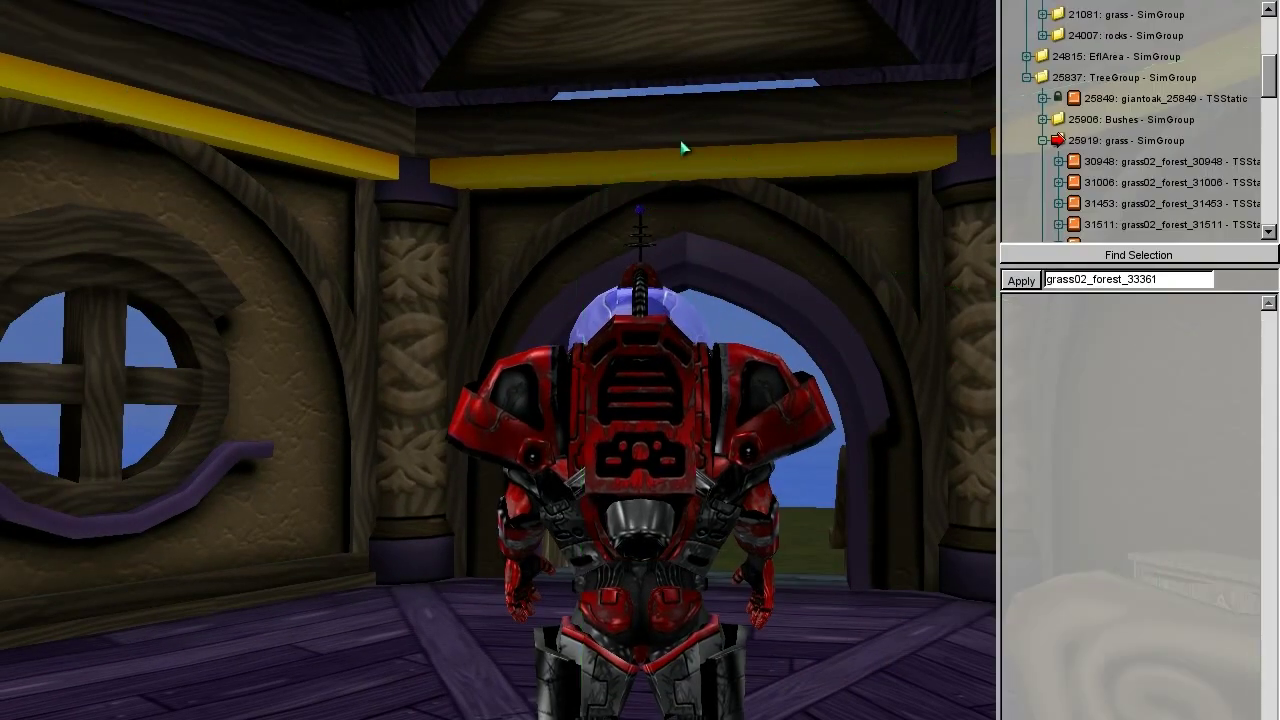
key(alt+c)
key(s)
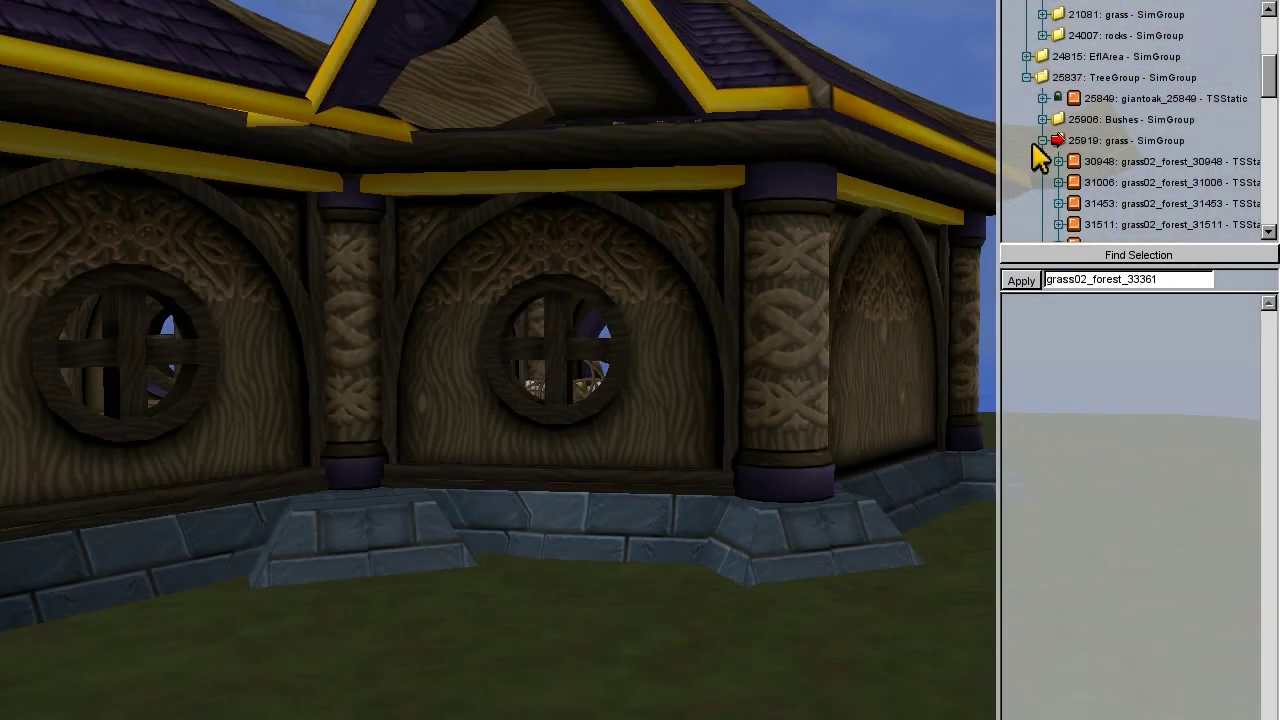
click(1042, 140)
click(1028, 85)
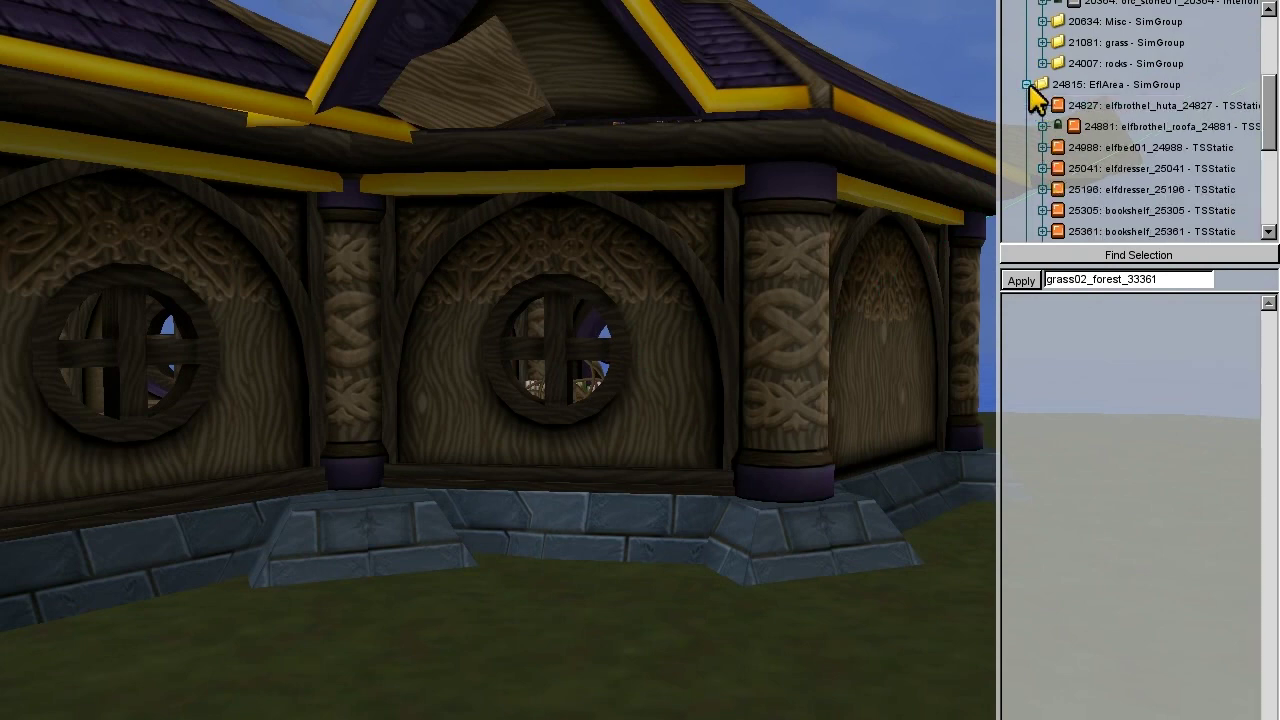
click(1085, 127)
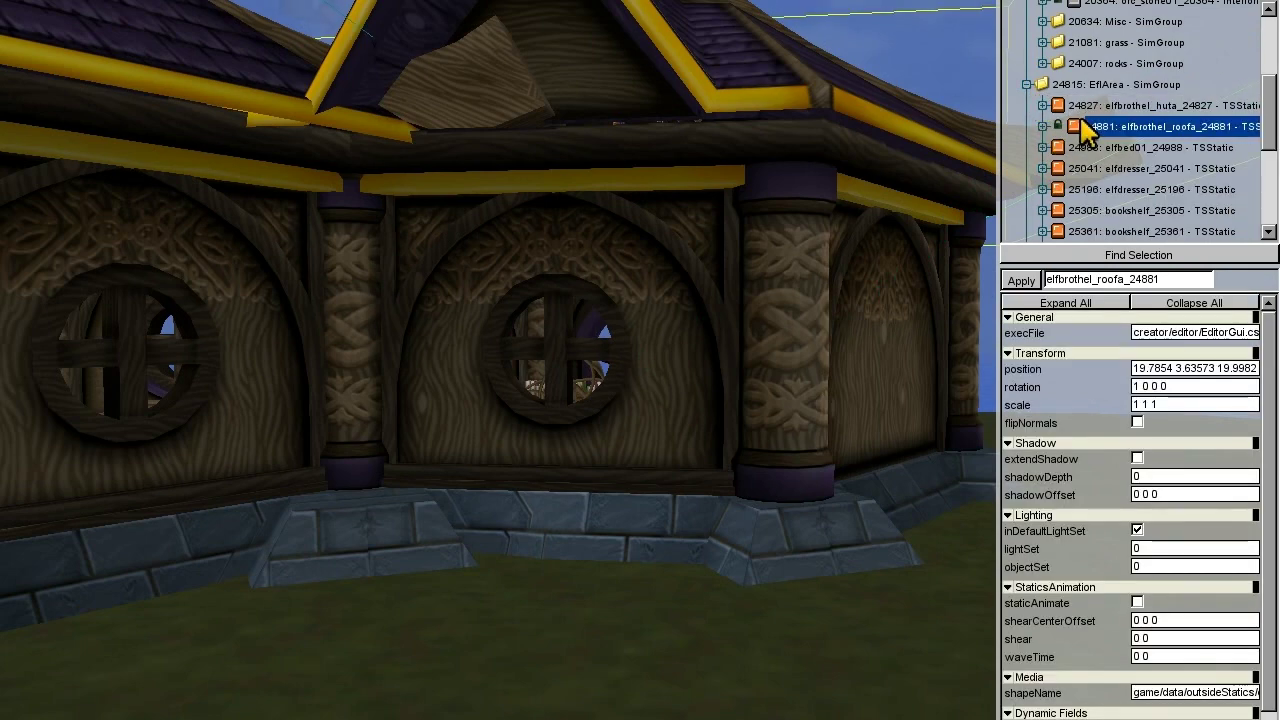
key(w)
key(s)
right_drag(638, 222, 700, 195)
key(w)
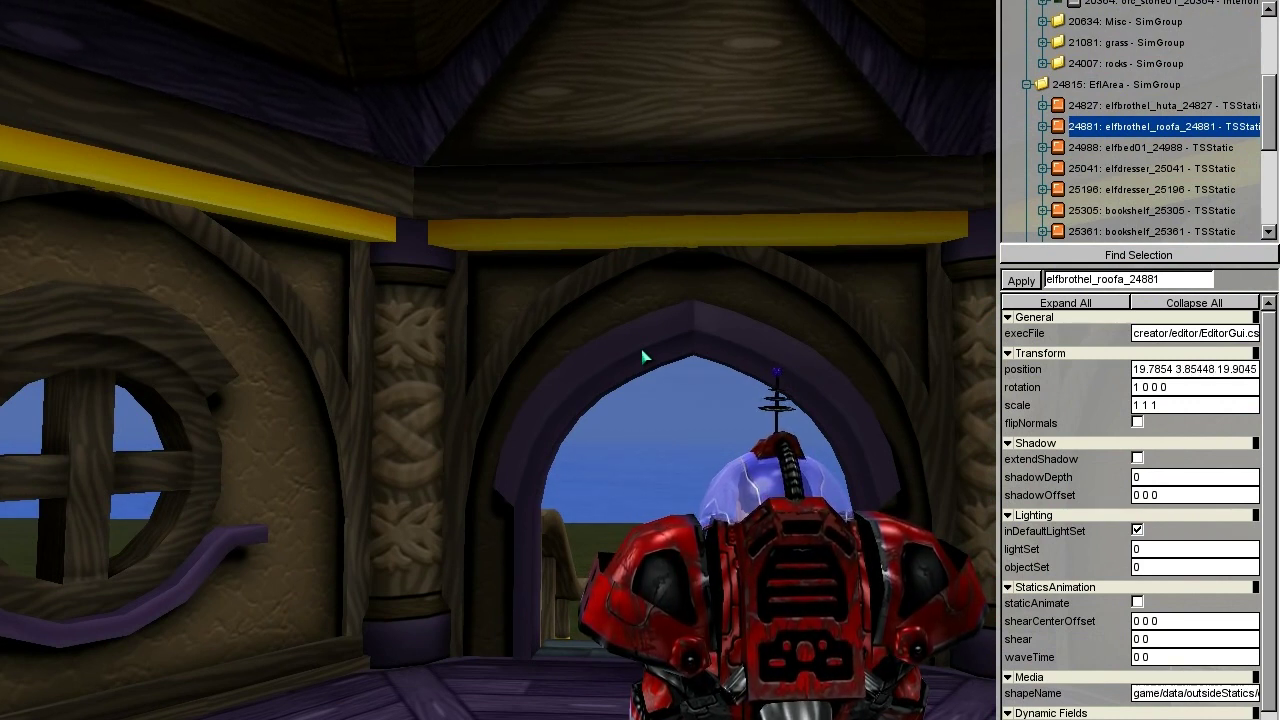
right_drag(642, 357, 220, 330)
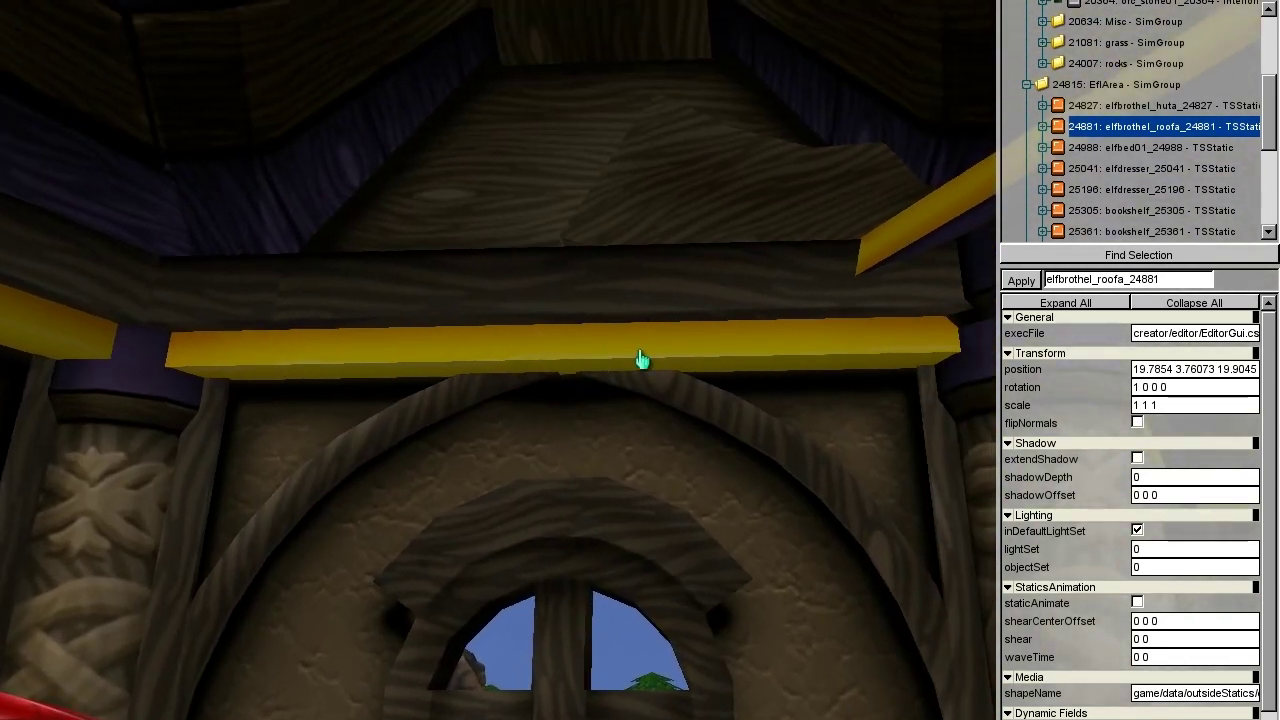
Resume play mode and walk the character through the elf hut toward its doorway to check the adjusted roof
key(F11)
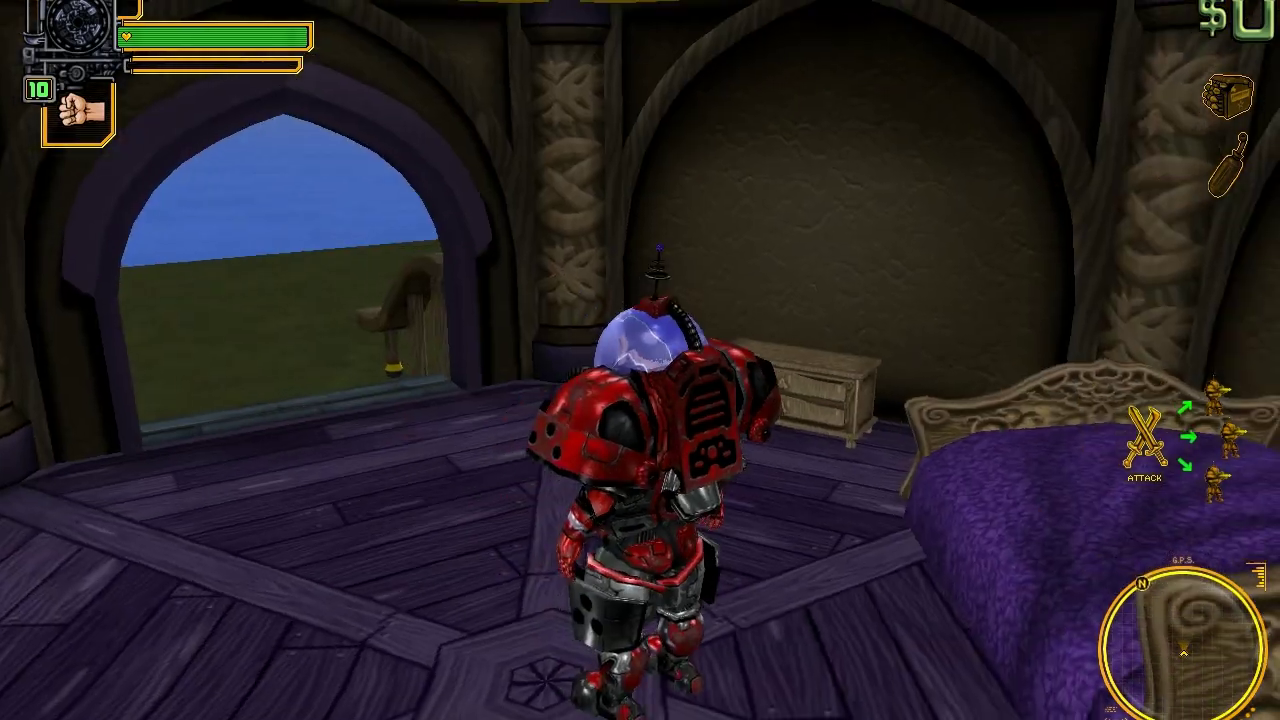
key(w)
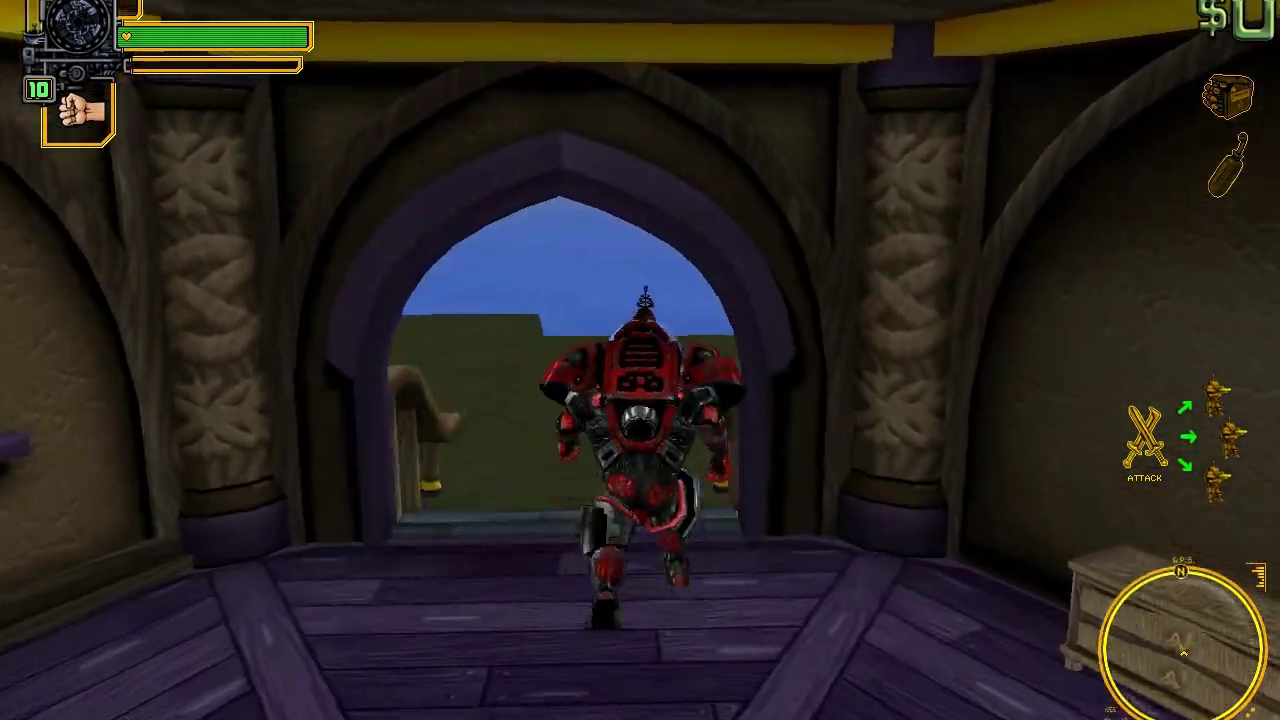